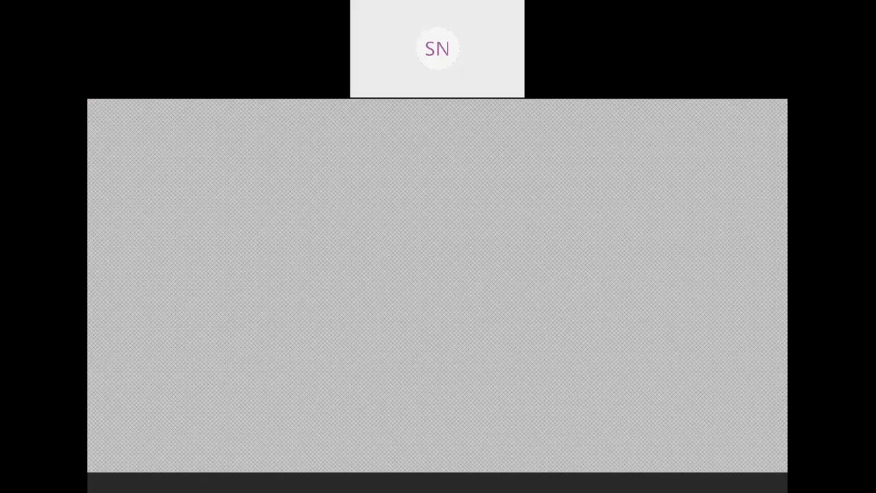
Draw a circle with a radius of 1 in the empty drawing area
key(Escape)
text(c)
key(Return)
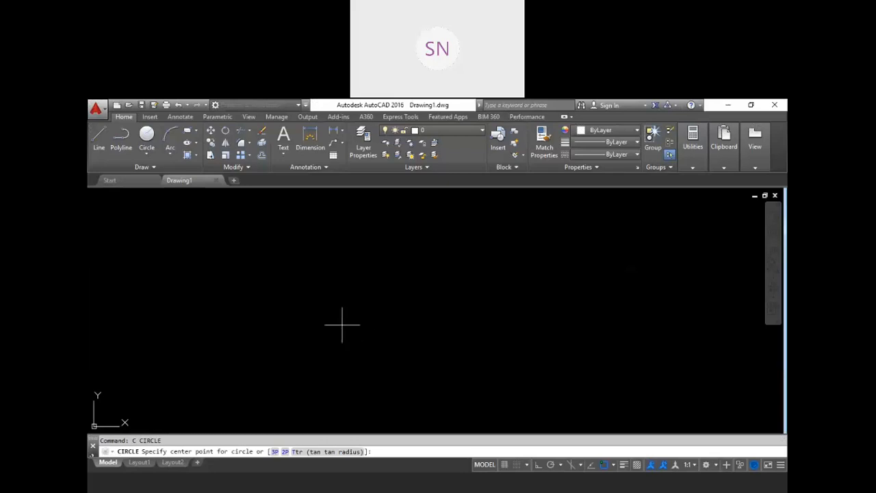
click(327, 307)
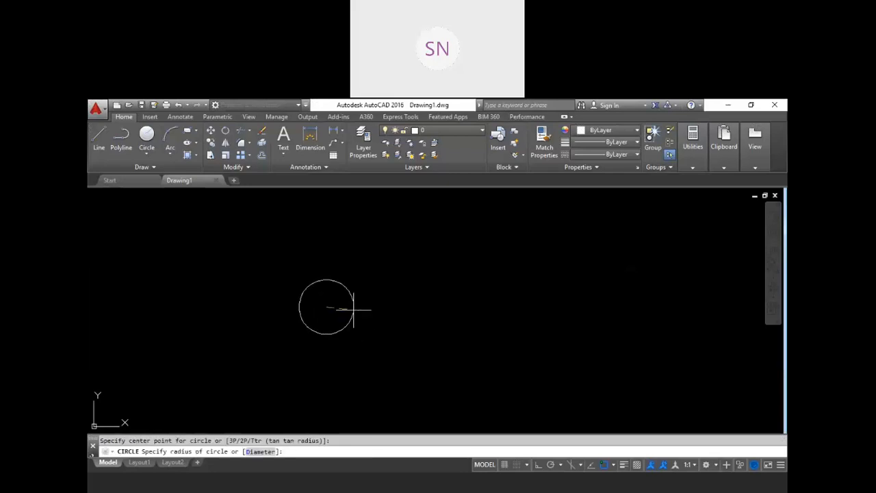
text(1)
key(Return)
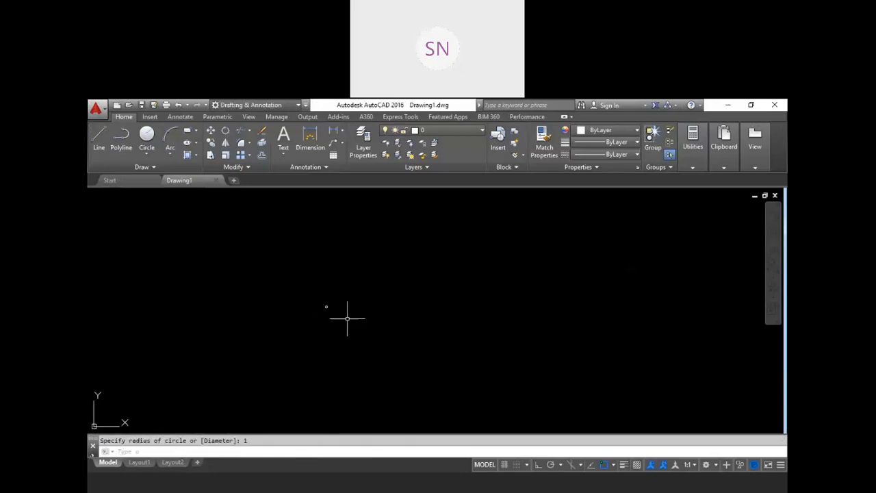
scroll(314, 295, up, 4)
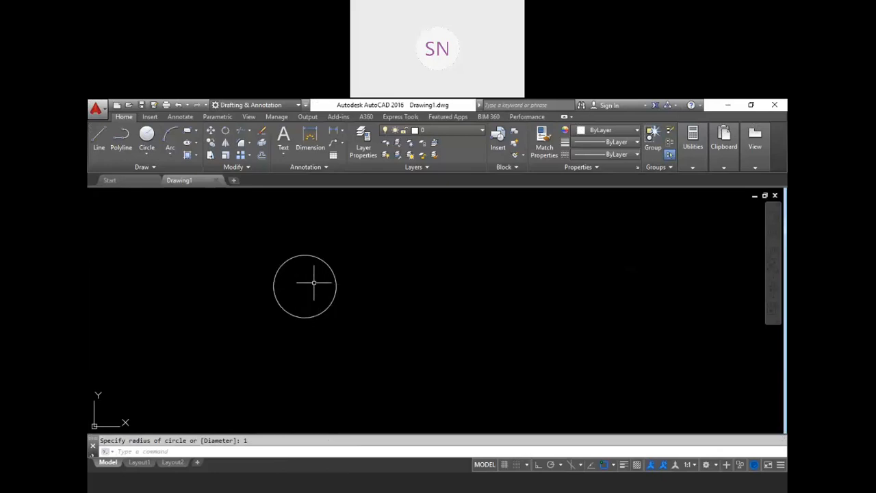
scroll(313, 282, up, 3)
scroll(300, 292, down, 3)
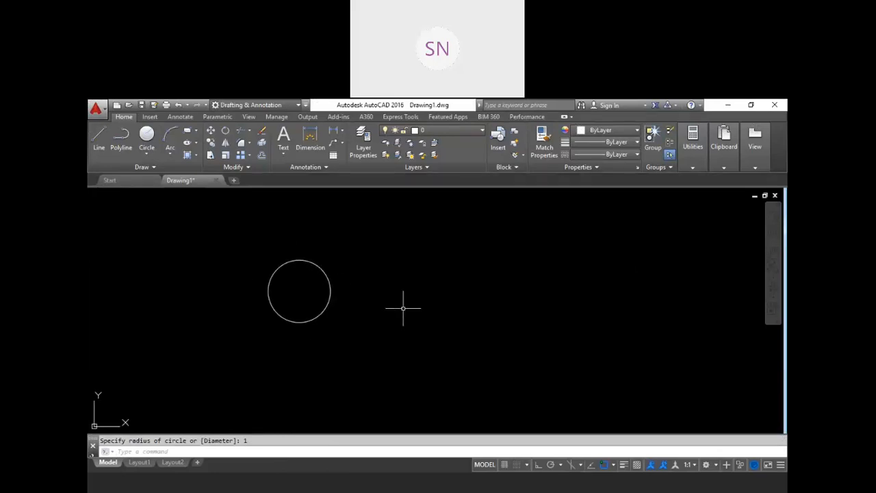
key(Escape)
text(l)
key(Return)
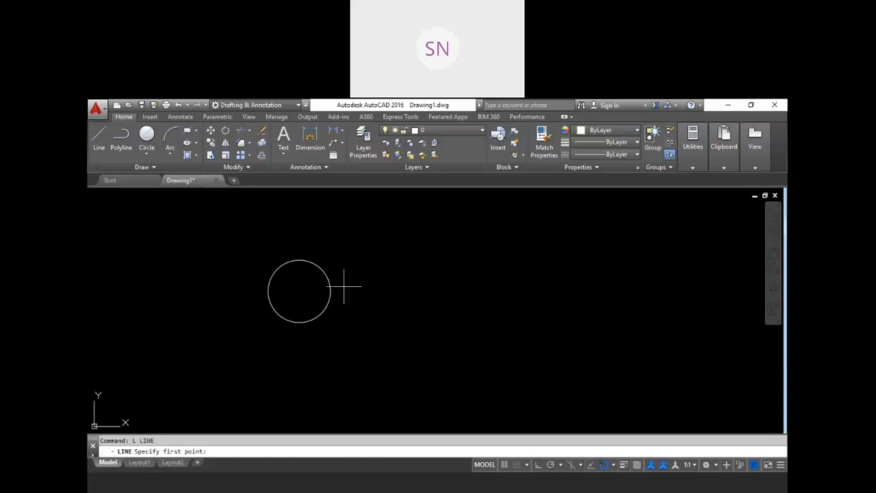
click(299, 291)
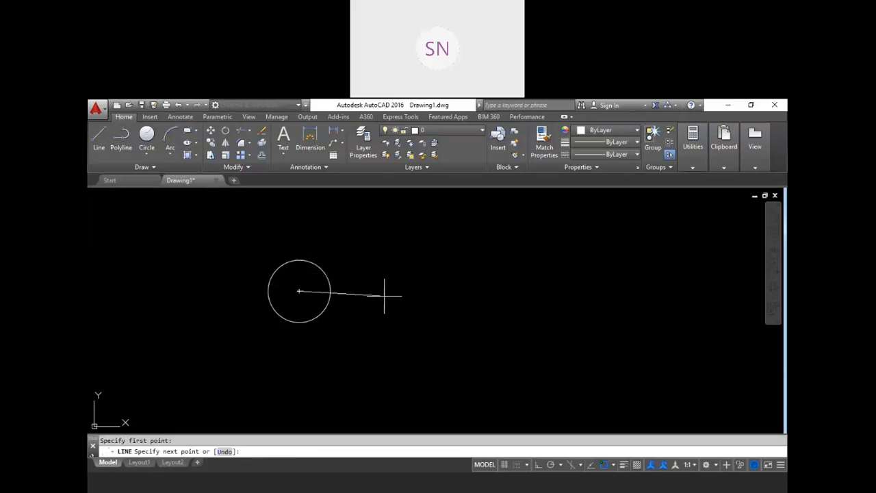
key(Escape)
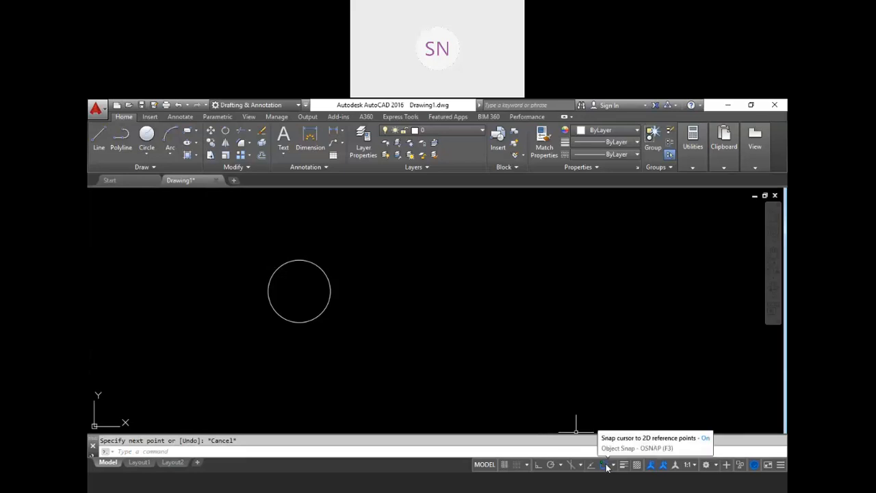
key(Escape)
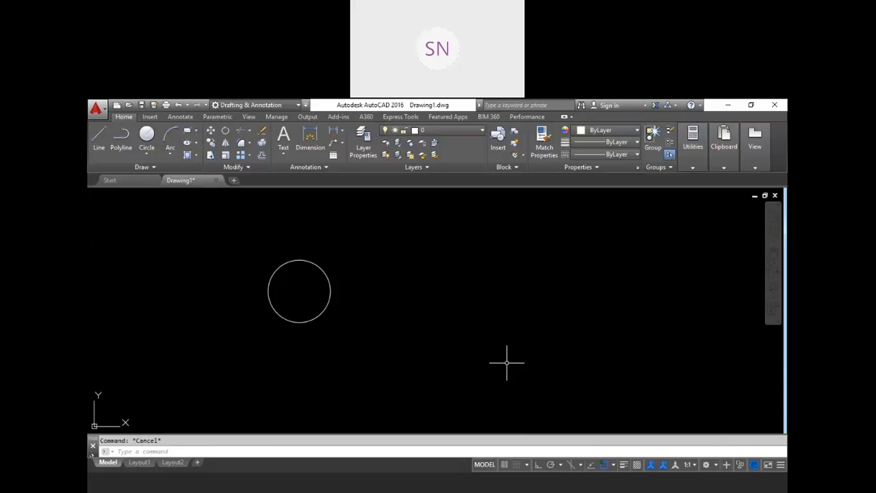
Turn on Ortho and draw a horizontal line 6 units long from the circle's center to the right
text(l)
key(Return)
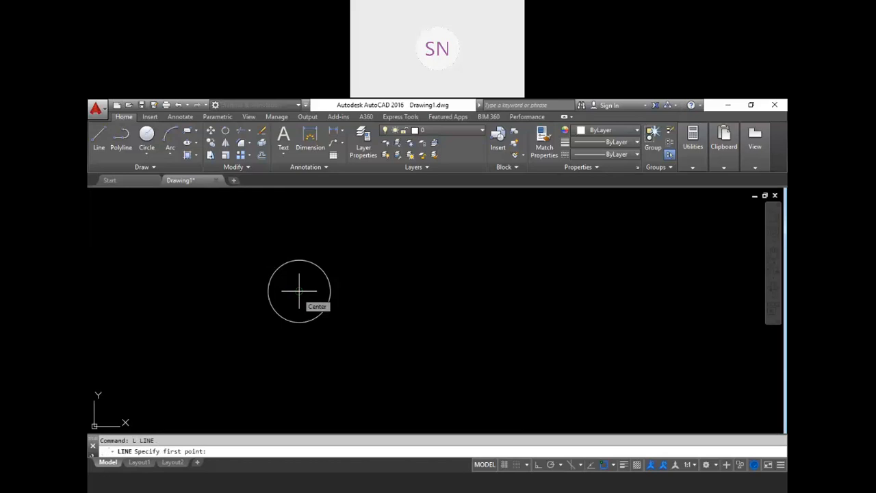
click(299, 291)
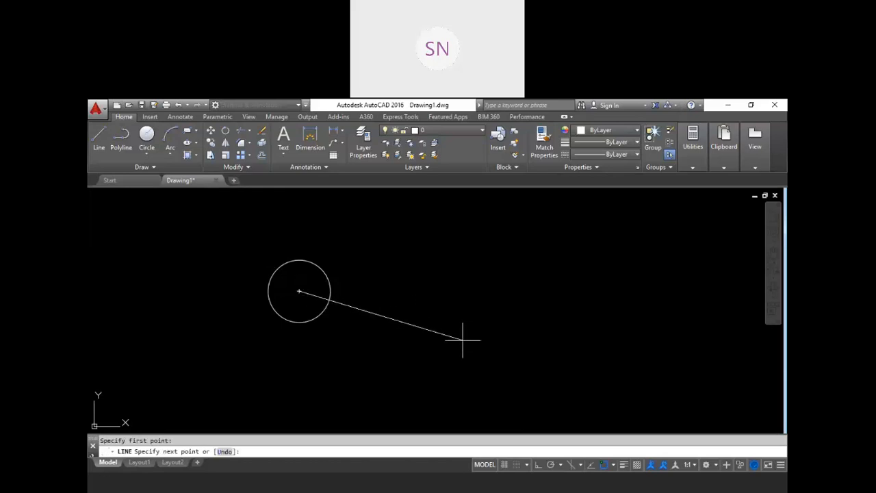
key(F8)
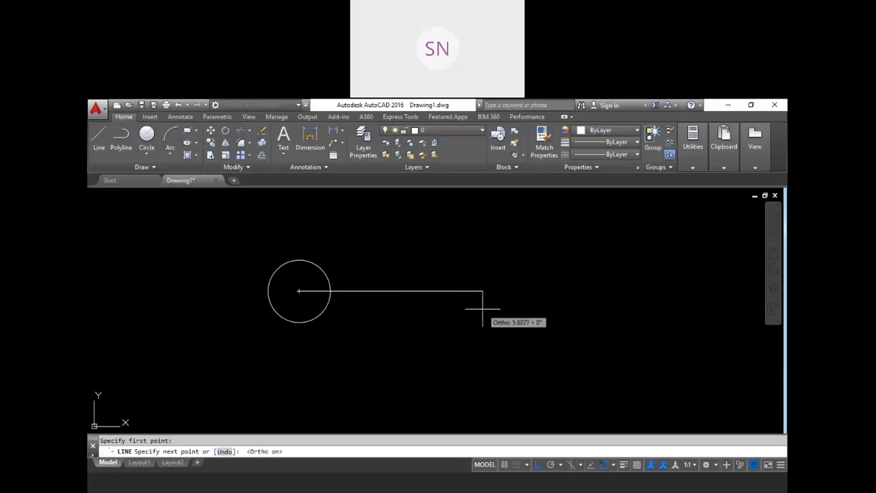
text(6)
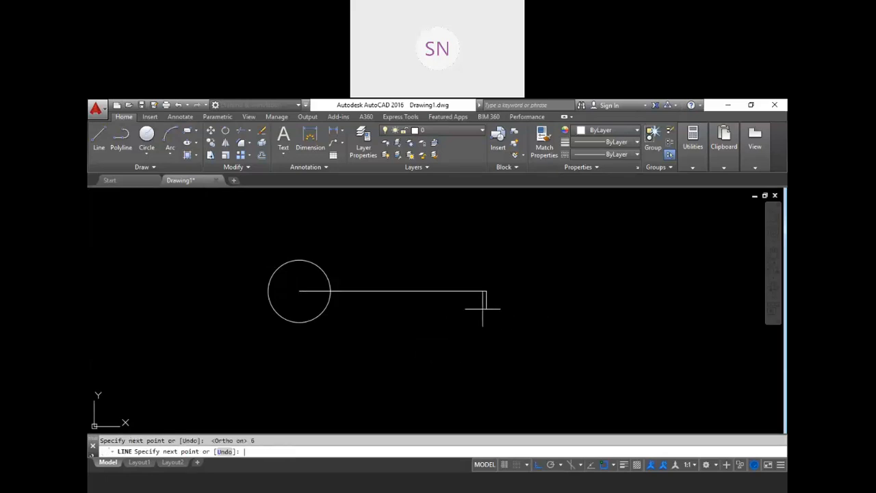
key(Return)
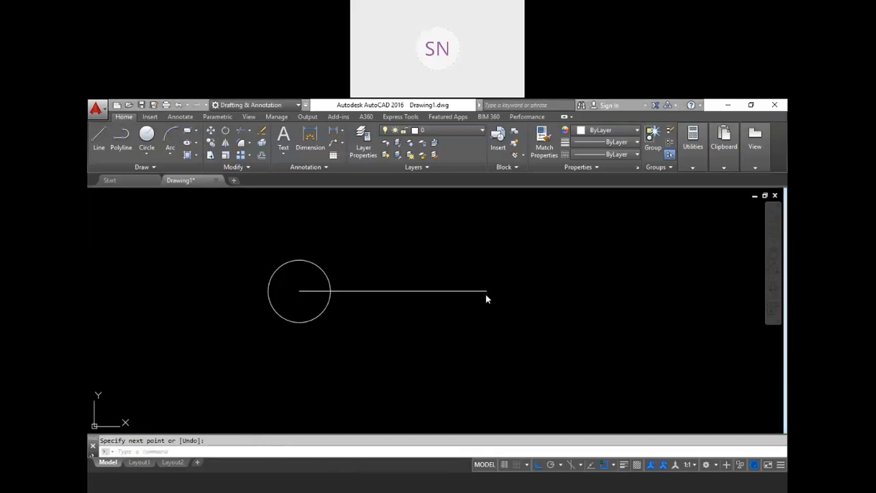
Draw a second circle with a radius of 2 centered on the free end of the horizontal line
scroll(503, 315, down, 2)
scroll(520, 279, up, 2)
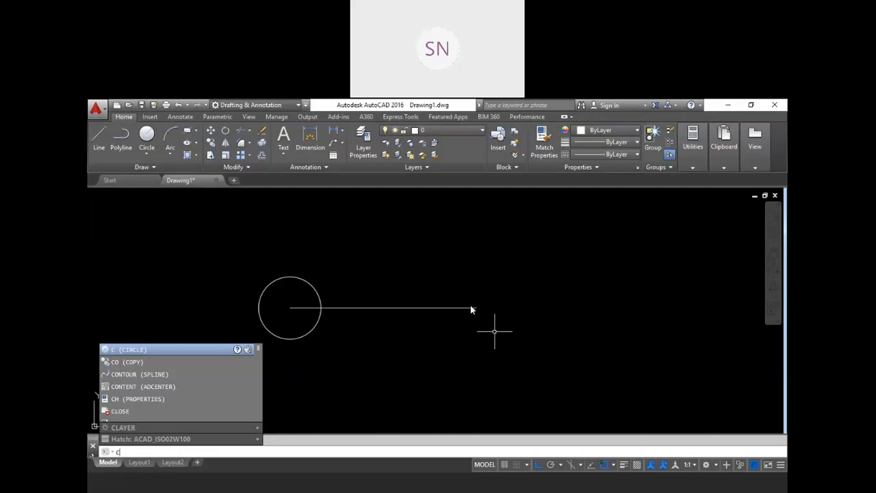
key(Escape)
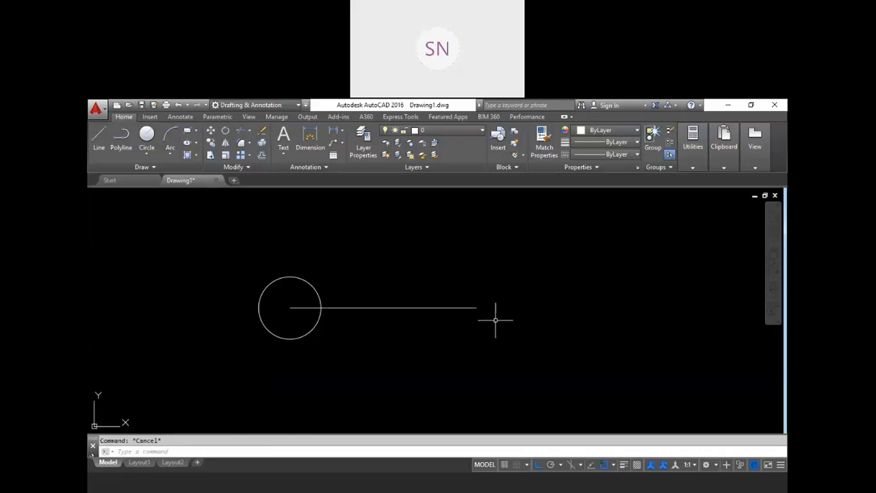
text(c)
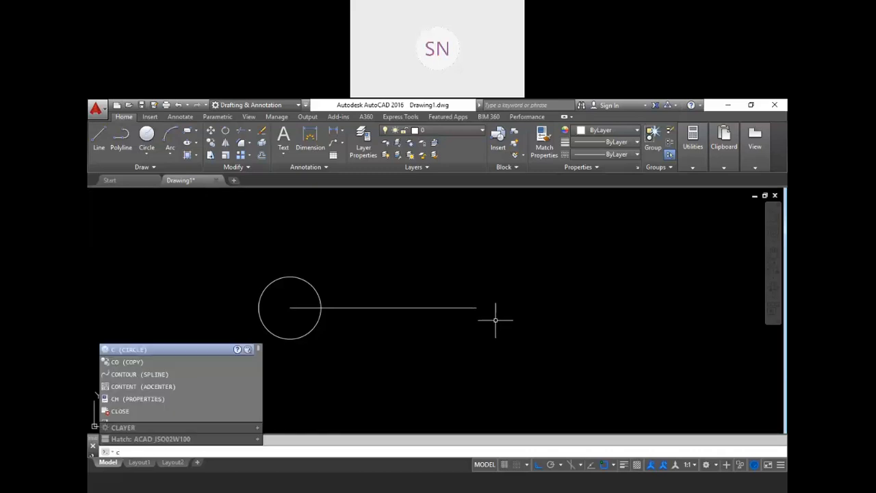
key(Return)
click(475, 308)
text(2)
key(Return)
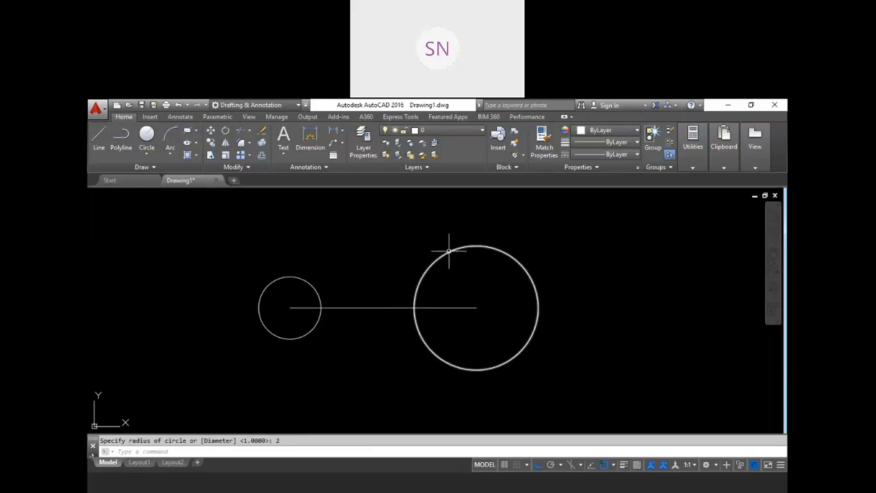
Draw a line from the large circle's top quadrant tangent to the small circle's upper side, continuing back tangent to the large circle
mouse_move(449, 251)
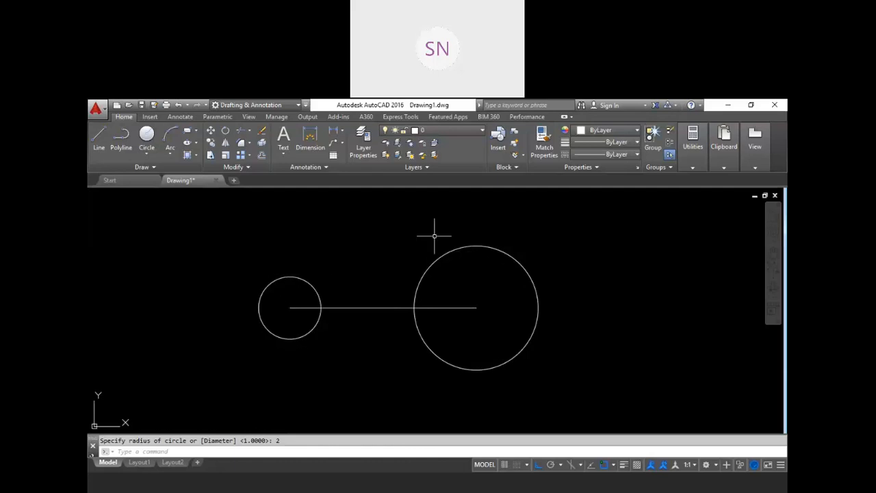
scroll(409, 257, up, 2)
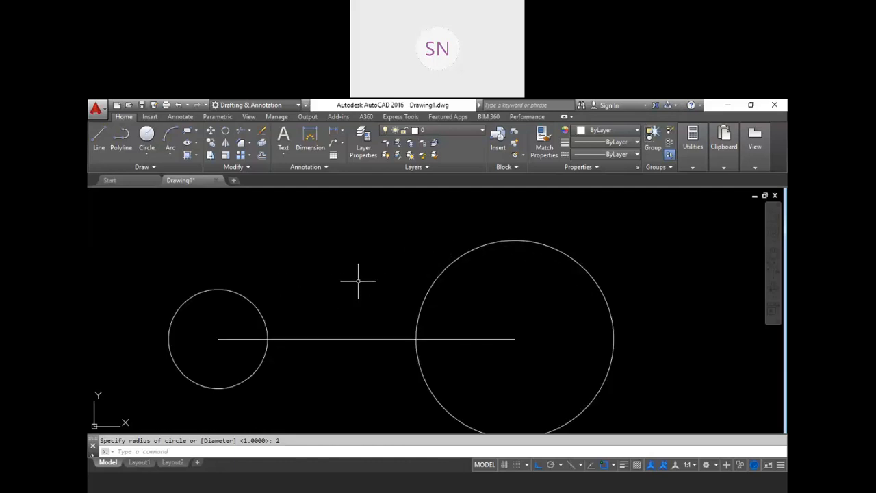
scroll(314, 284, down, 2)
scroll(322, 279, up, 2)
key(Escape)
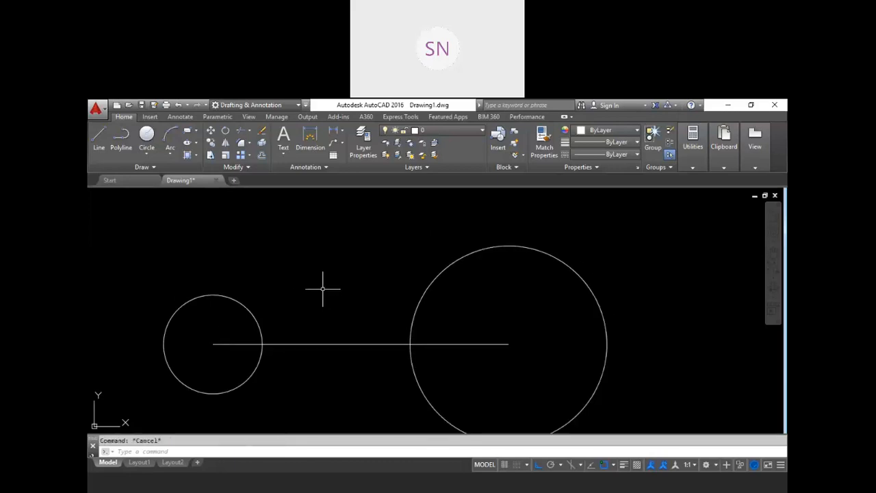
text(l)
key(Return)
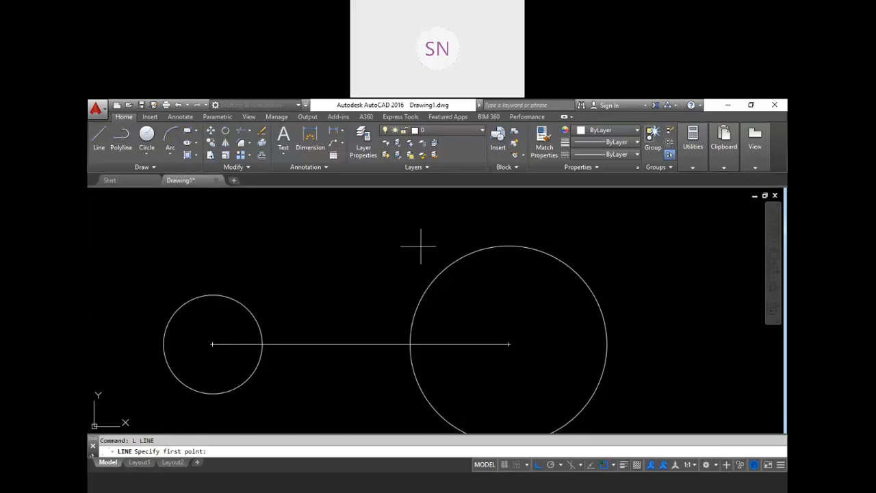
click(508, 245)
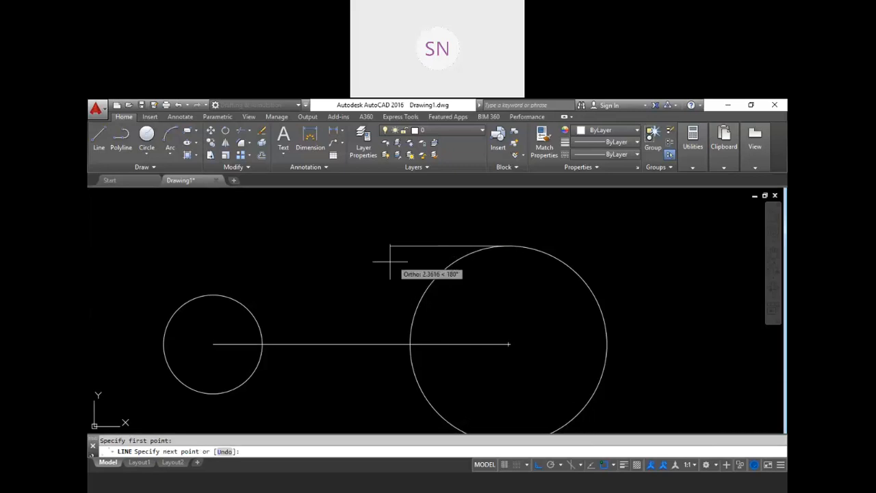
click(204, 295)
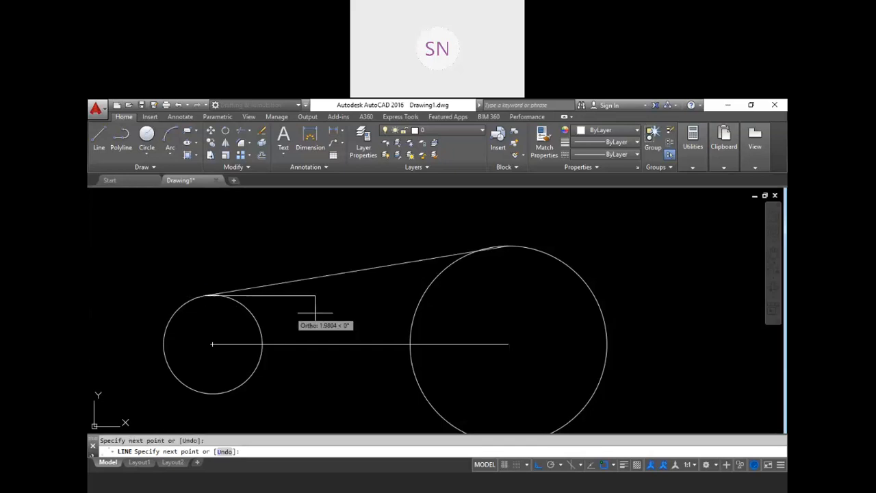
scroll(492, 248, up, 3)
click(483, 250)
key(Escape)
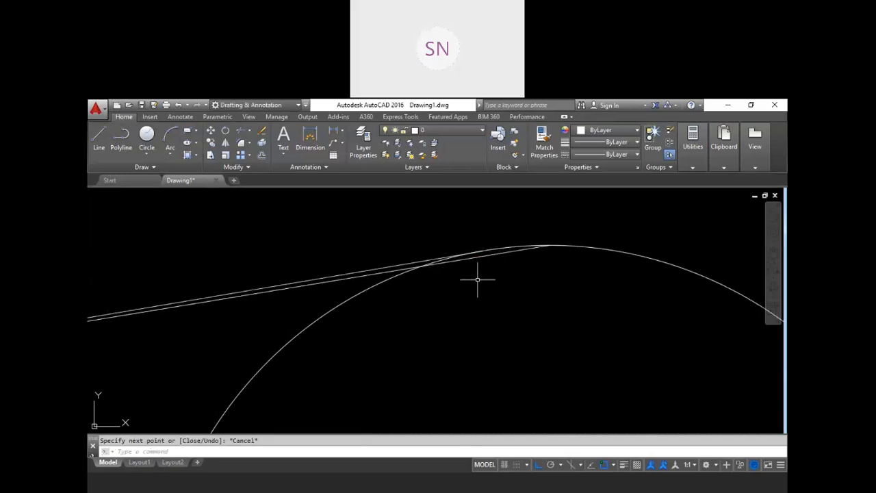
Delete the upper line that ends at the large circle's top quadrant, keeping the true tangent line
click(484, 259)
scroll(484, 258, down, 3)
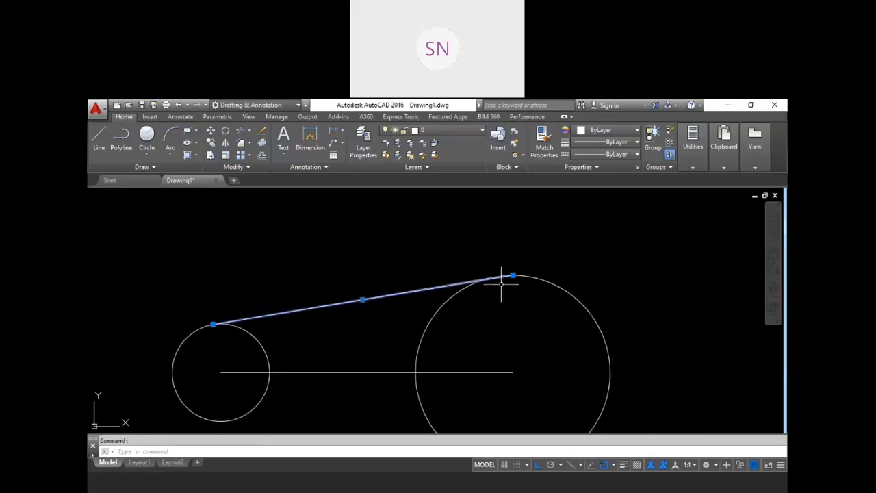
key(Delete)
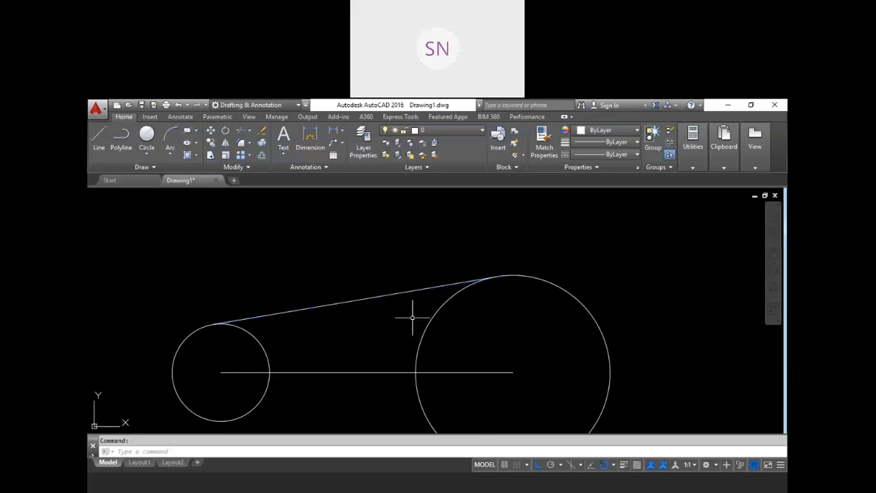
click(319, 306)
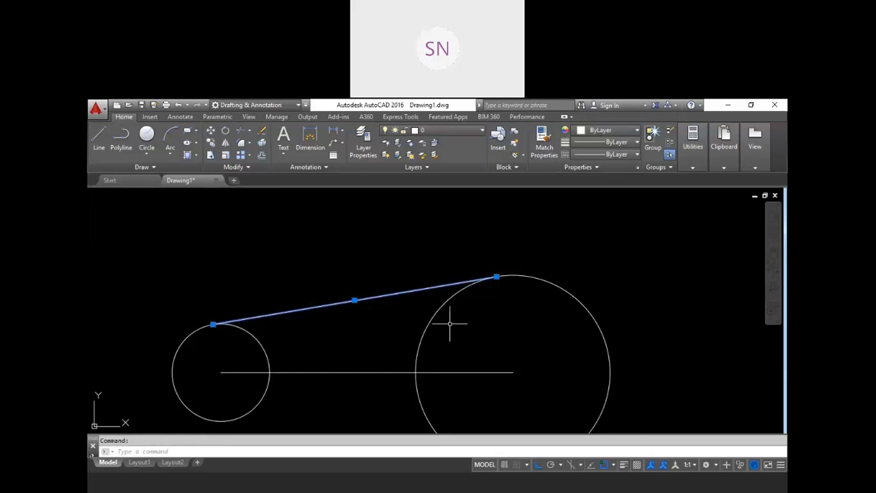
scroll(409, 277, down, 2)
scroll(363, 387, up, 2)
key(Escape)
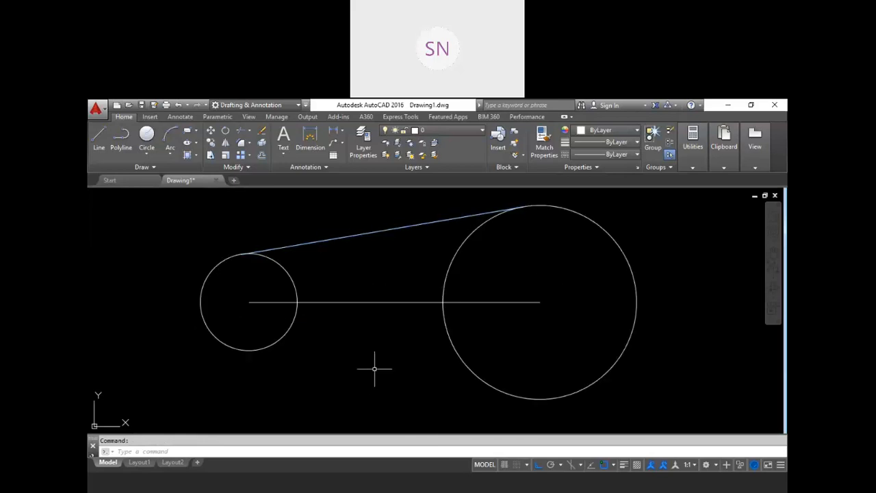
Draw a line from the large circle's bottom quadrant tangent to the small circle's underside, continuing back tangent to the large circle
text(L)
key(Return)
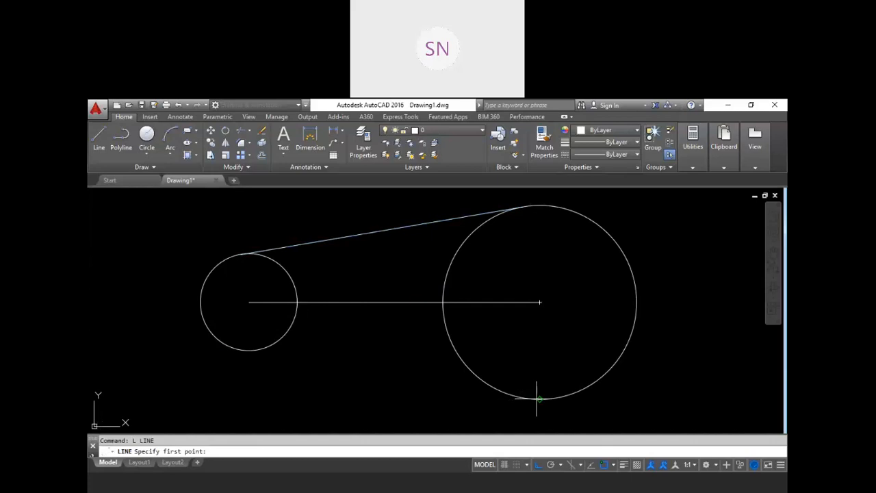
click(539, 399)
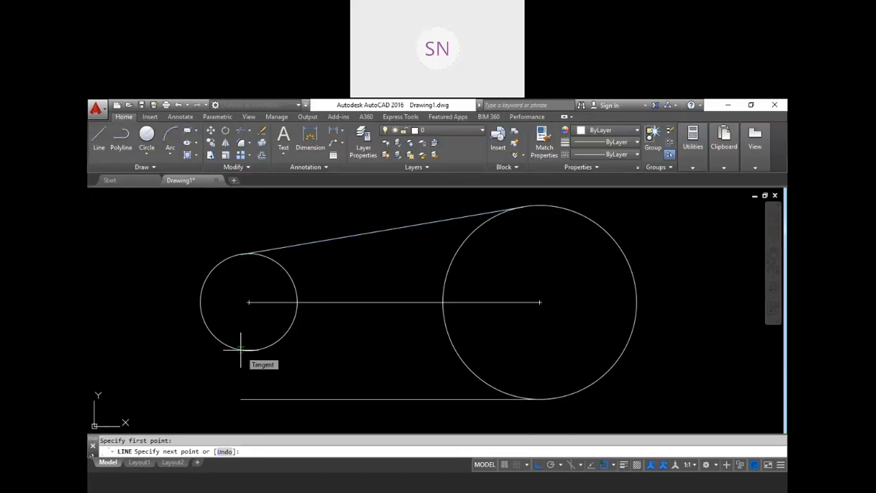
click(240, 349)
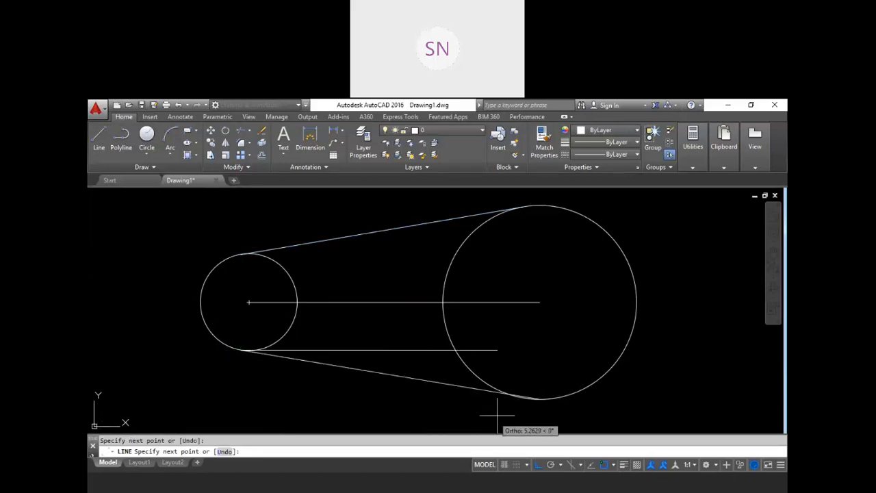
scroll(516, 405, up, 3)
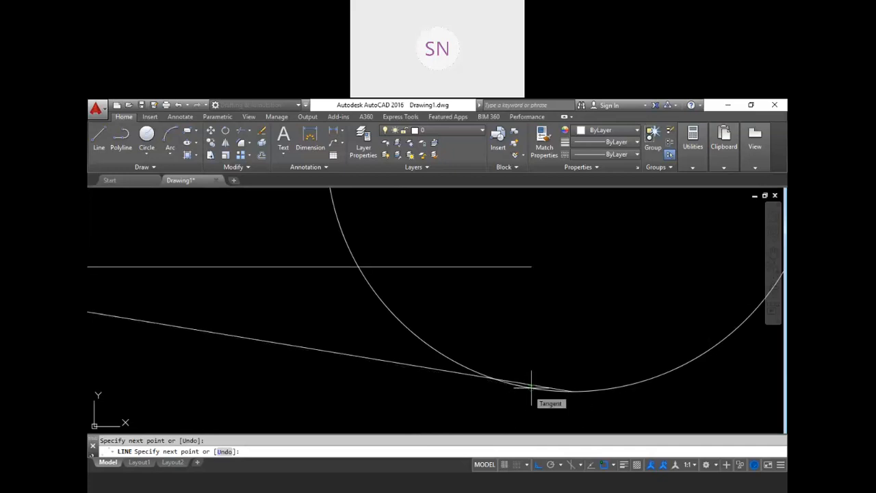
click(531, 387)
key(Escape)
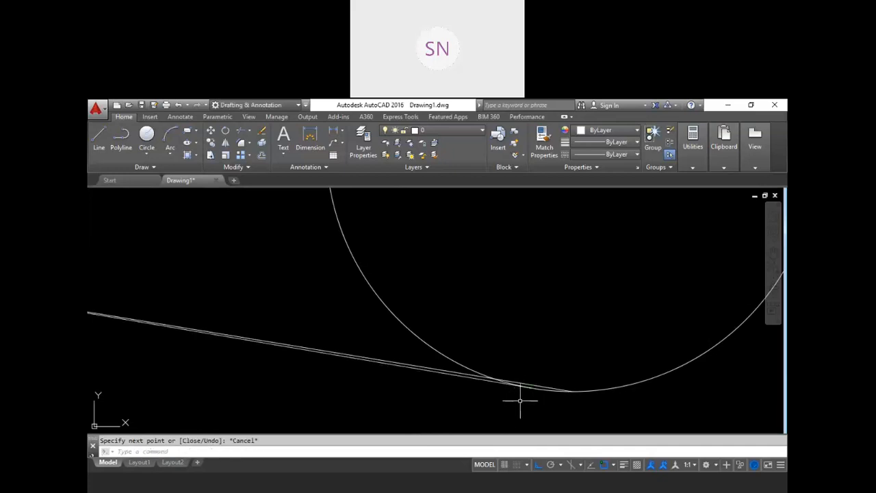
Delete the lower line that ends at the large circle's bottom quadrant, keeping the true tangent line
scroll(527, 385, up, 2)
click(522, 377)
scroll(515, 321, down, 3)
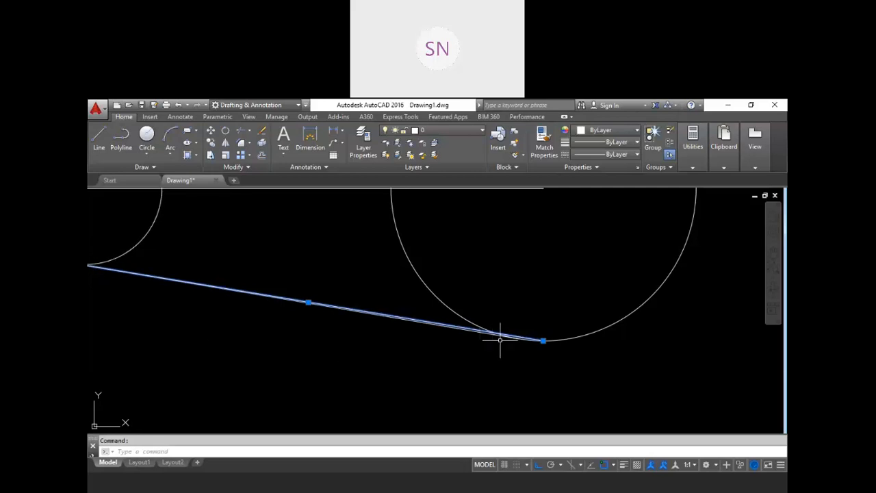
text(e)
key(Return)
scroll(394, 318, down, 2)
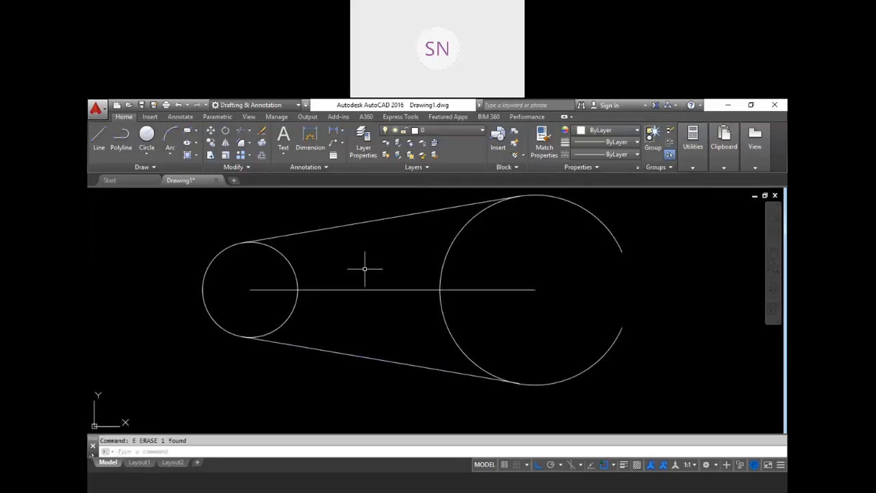
Delete the horizontal line joining the centers of the two circles
click(387, 316)
click(361, 281)
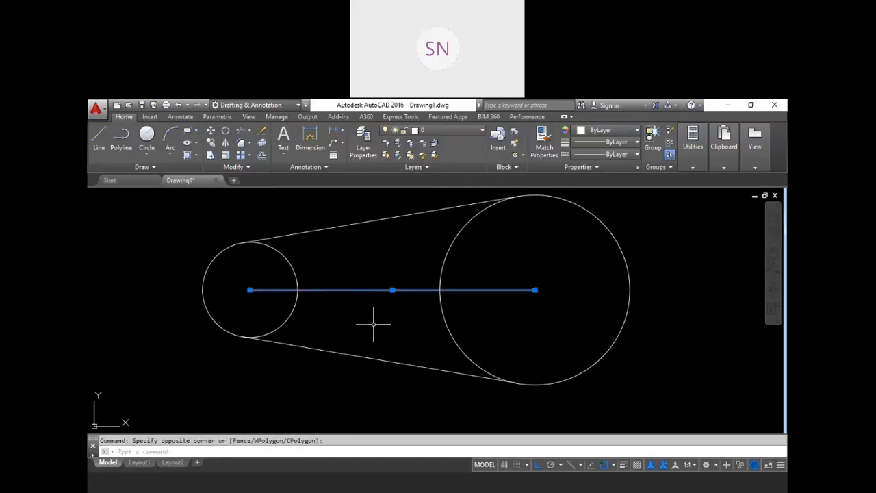
key(Delete)
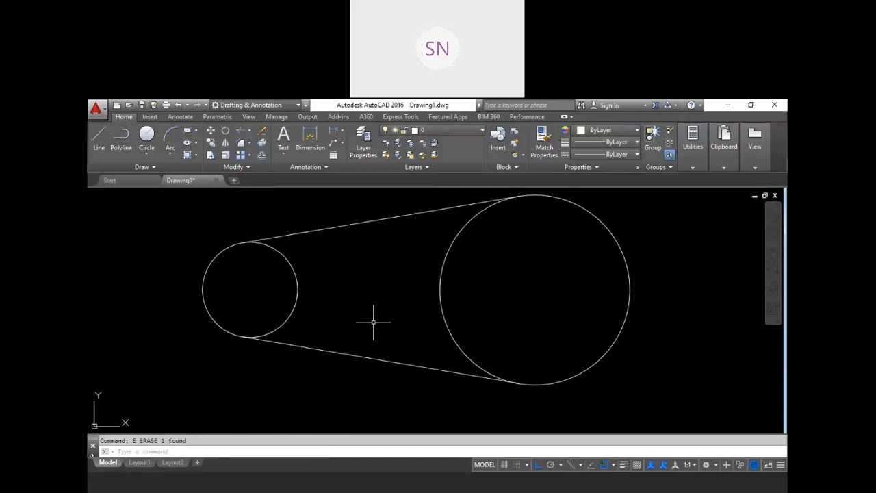
key(Escape)
scroll(388, 314, up, 4)
scroll(388, 315, down, 5)
scroll(382, 291, up, 3)
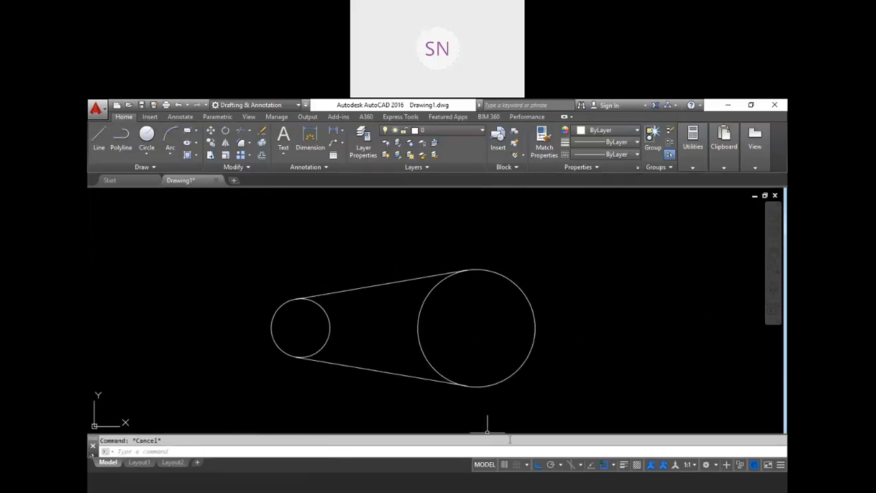
Review the enabled object snap modes, checking the Tangent snap, and leave object snap on
click(604, 465)
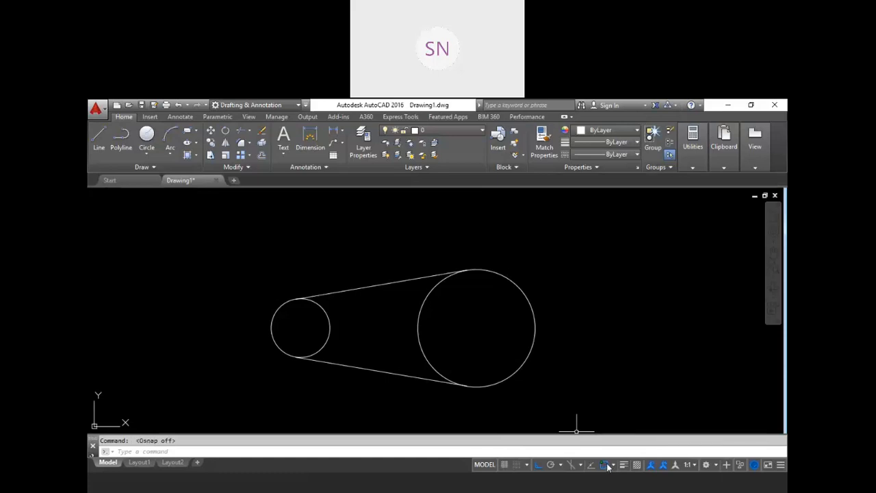
click(614, 466)
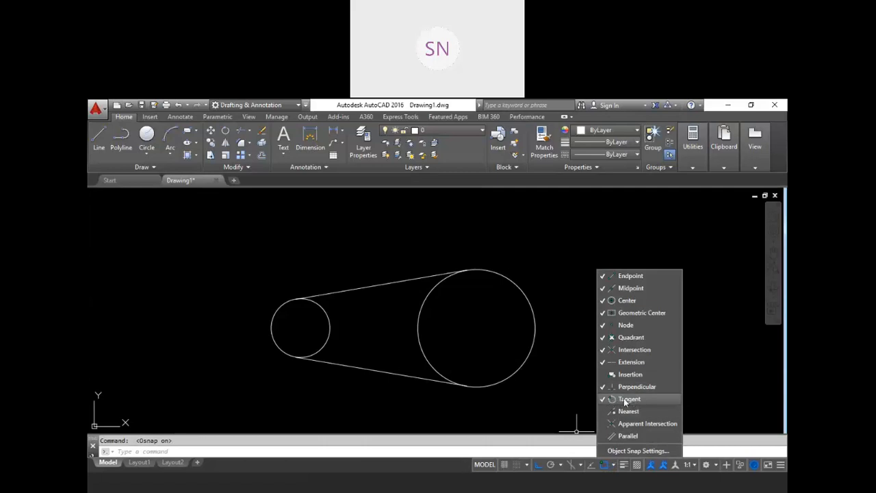
click(542, 402)
key(Escape)
Delete the upper and lower tangent lines, leaving only the two circles
click(401, 306)
click(362, 263)
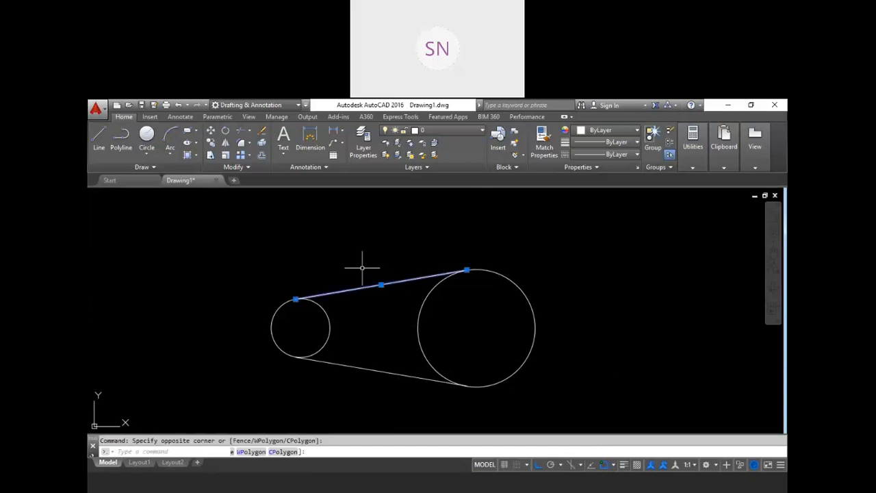
text(e)
key(Return)
click(388, 372)
key(Delete)
key(Escape)
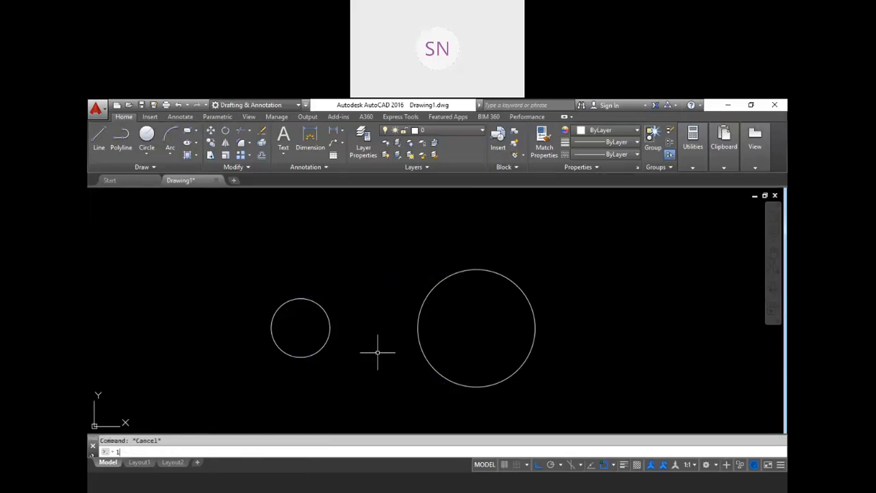
Draw a line from the large circle's top quadrant tangent to the small circle's upper side, continuing back tangent to the large circle
text(L)
key(Return)
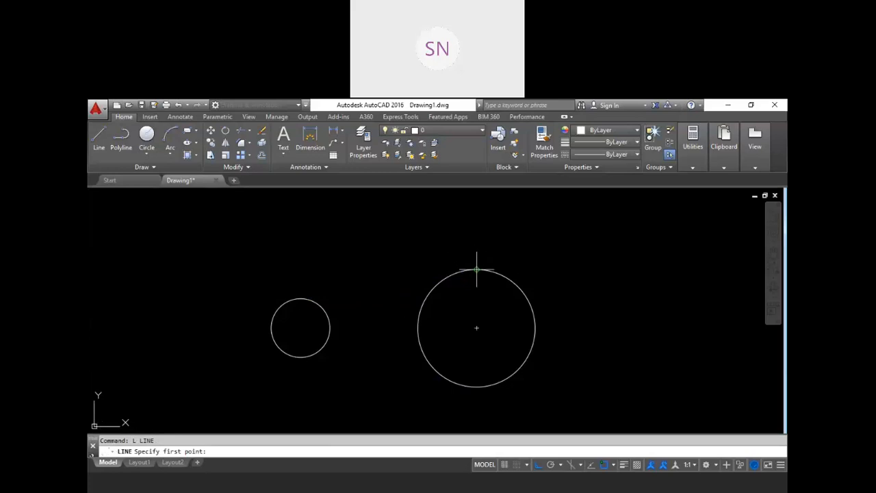
scroll(476, 271, up, 4)
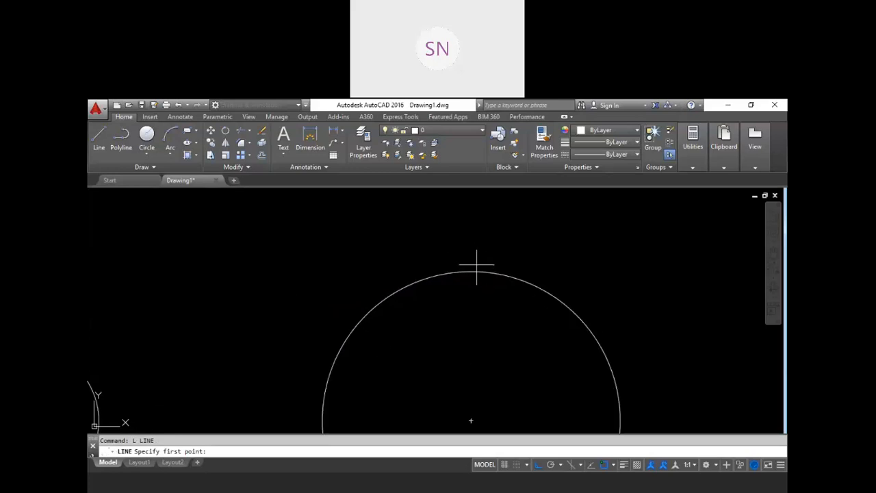
scroll(472, 264, up, 4)
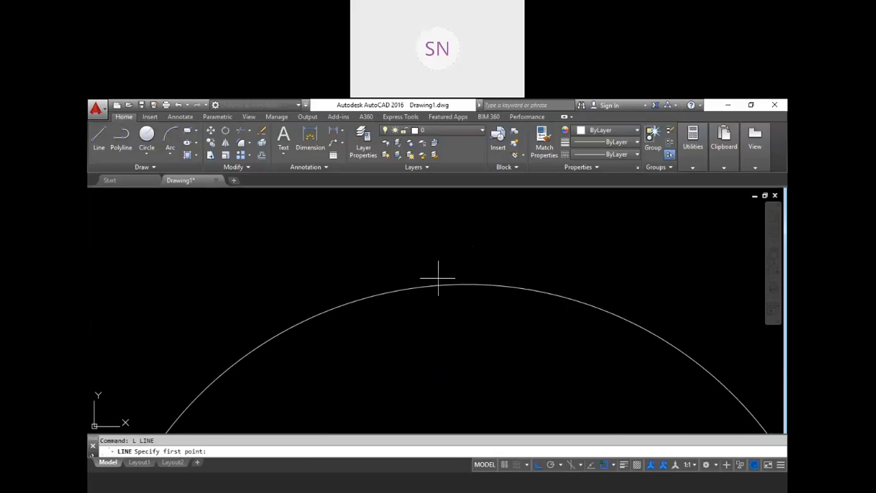
click(466, 284)
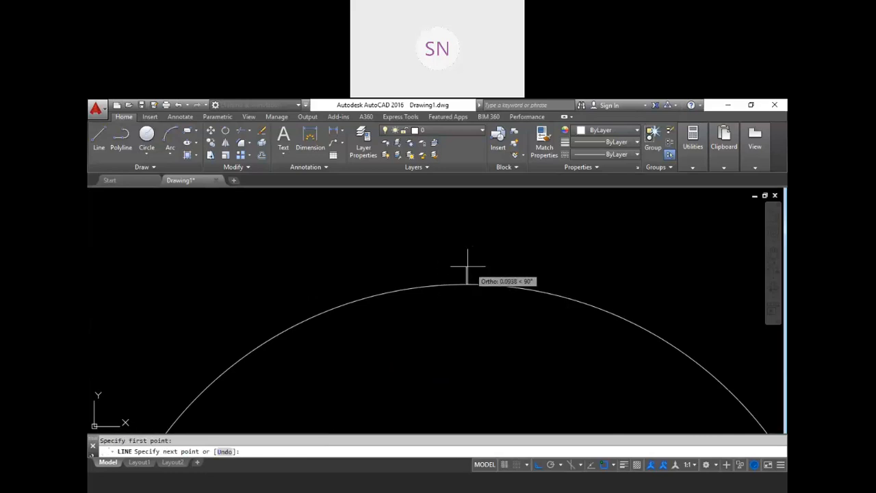
scroll(481, 246, down, 5)
scroll(289, 290, up, 5)
scroll(284, 281, up, 2)
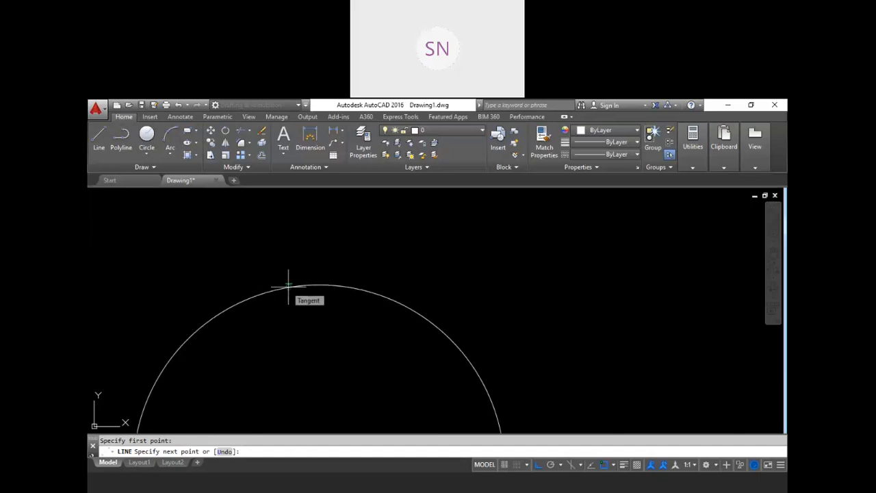
click(288, 286)
scroll(288, 286, down, 7)
scroll(440, 291, up, 2)
scroll(440, 291, up, 3)
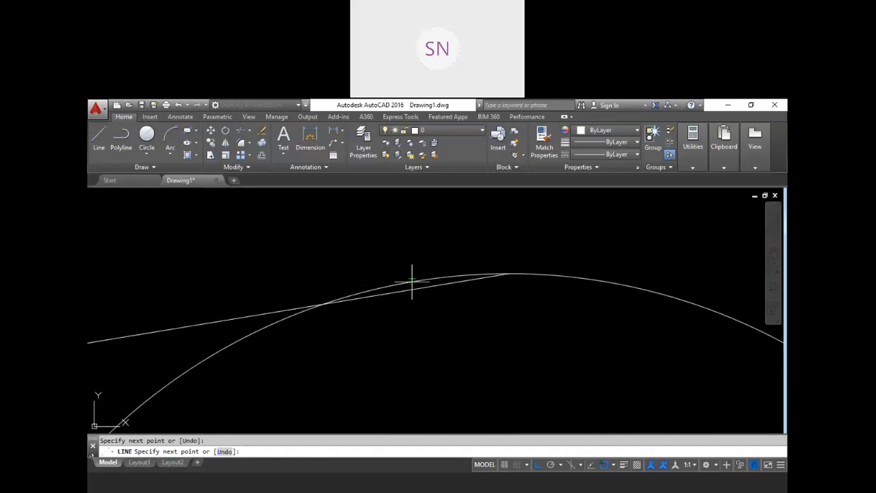
click(411, 280)
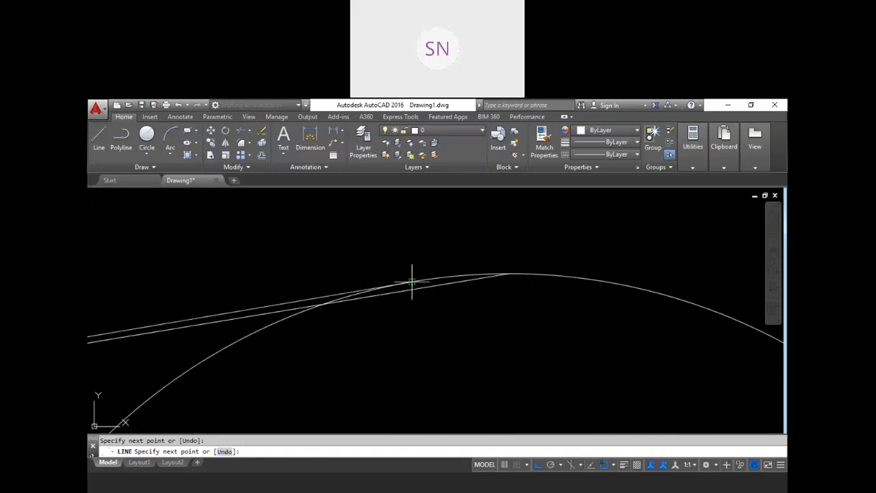
key(Escape)
Delete the upper line that ends at the large circle's top quadrant, keeping the true tangent line
click(416, 288)
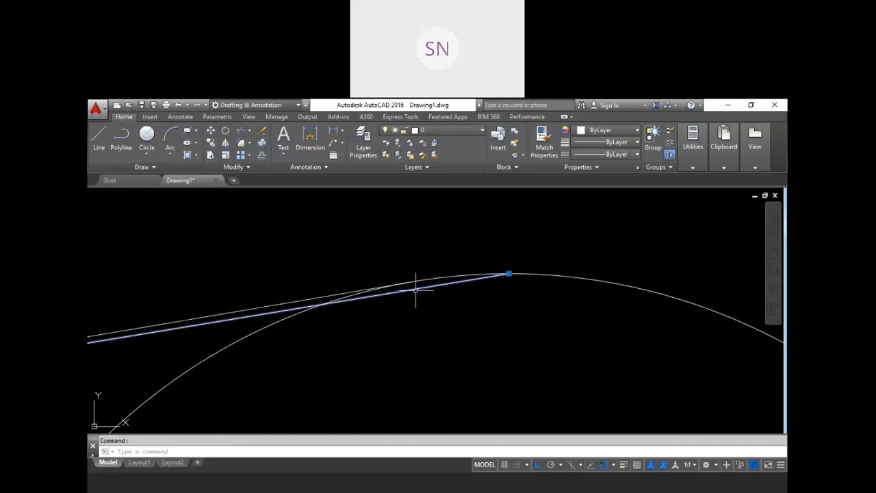
scroll(415, 288, up, 4)
text(e)
key(Return)
scroll(426, 292, down, 3)
scroll(425, 292, down, 5)
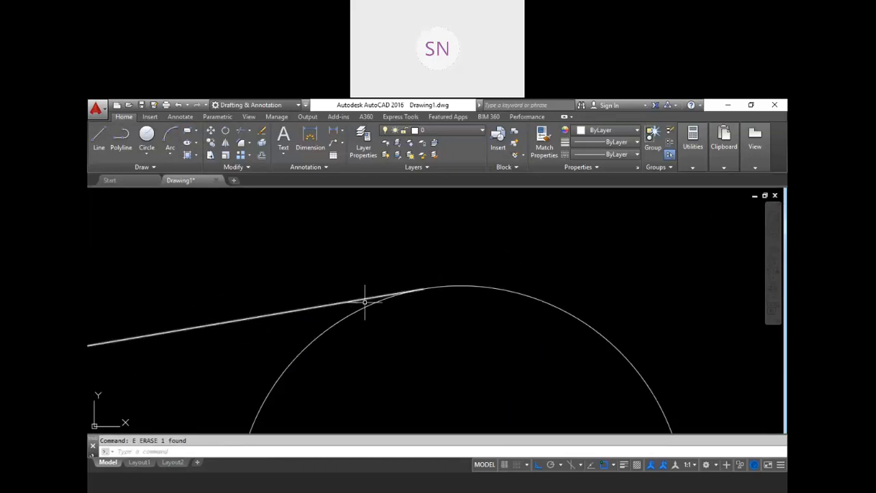
Examine up close where the upper tangent line meets the small circle, and check the line's endpoints
scroll(146, 352, up, 6)
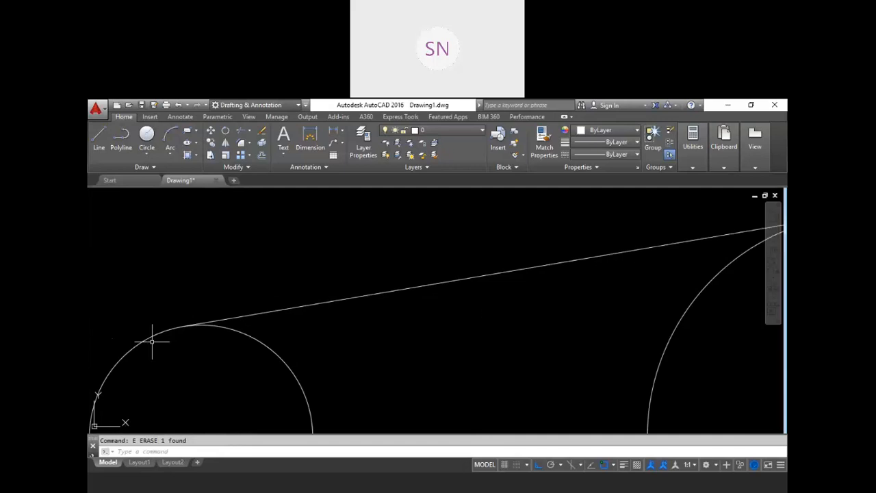
scroll(197, 338, up, 4)
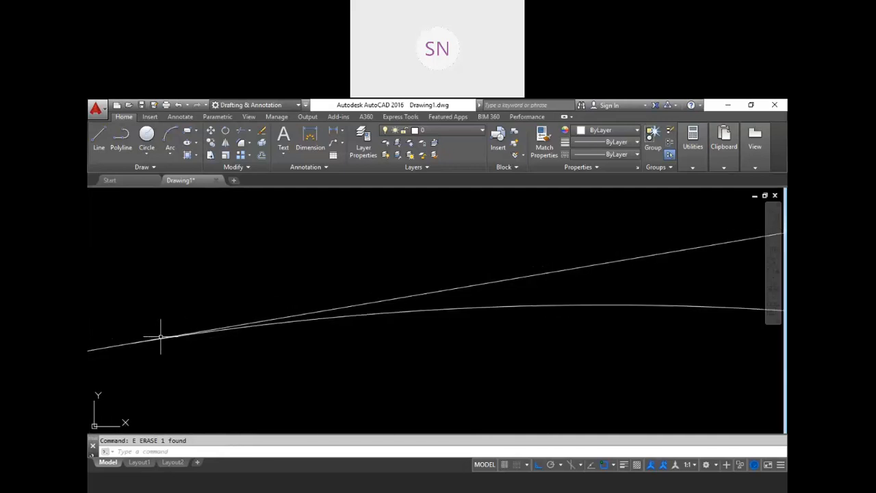
scroll(206, 336, down, 2)
scroll(141, 344, up, 2)
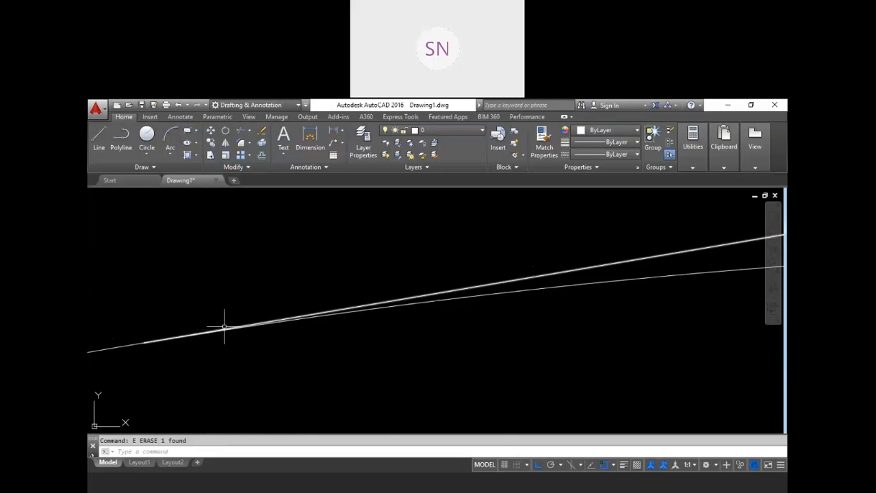
click(421, 297)
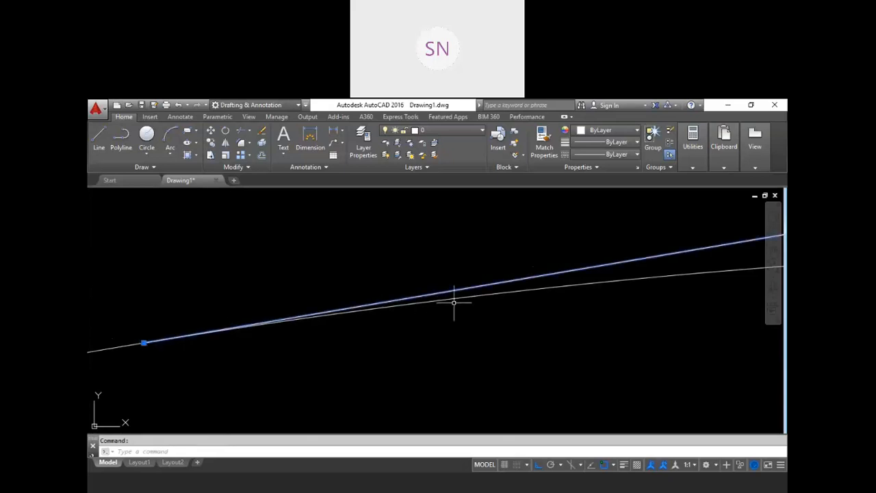
scroll(332, 290, down, 8)
scroll(333, 290, down, 4)
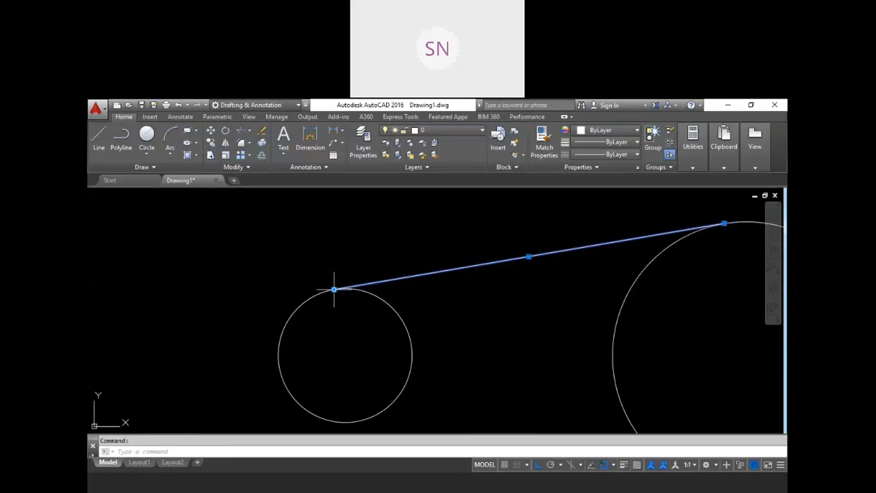
scroll(431, 305, down, 2)
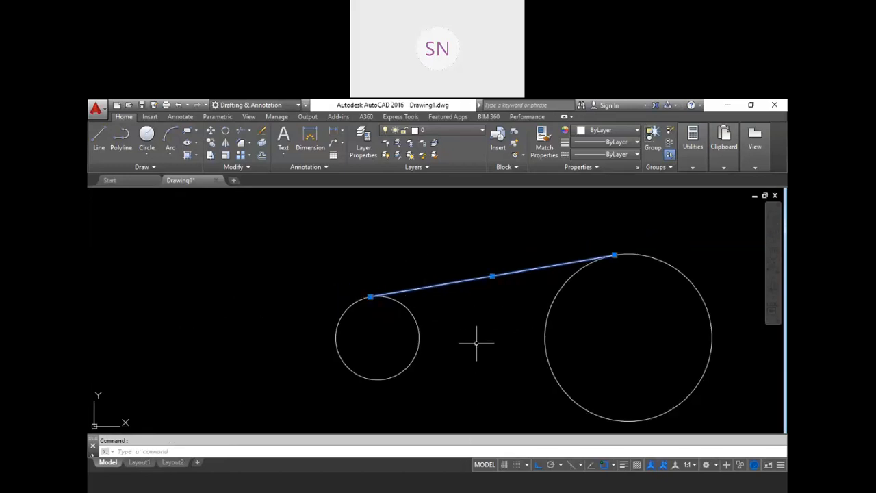
mouse_move(500, 345)
middle_down()
mouse_move(407, 363)
mouse_move(375, 336)
middle_up()
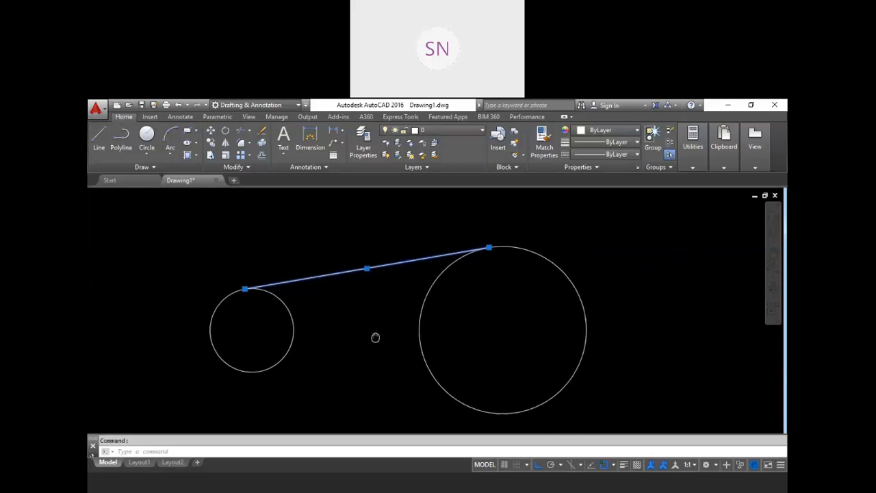
key(Escape)
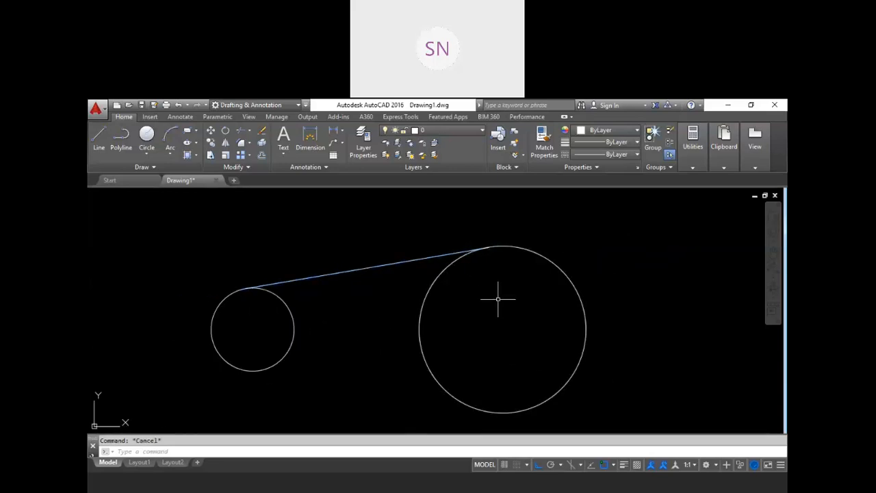
Draw a line from the large circle's bottom quadrant tangent to the small circle's underside, continuing back tangent to the large circle
text(l)
key(Return)
click(503, 412)
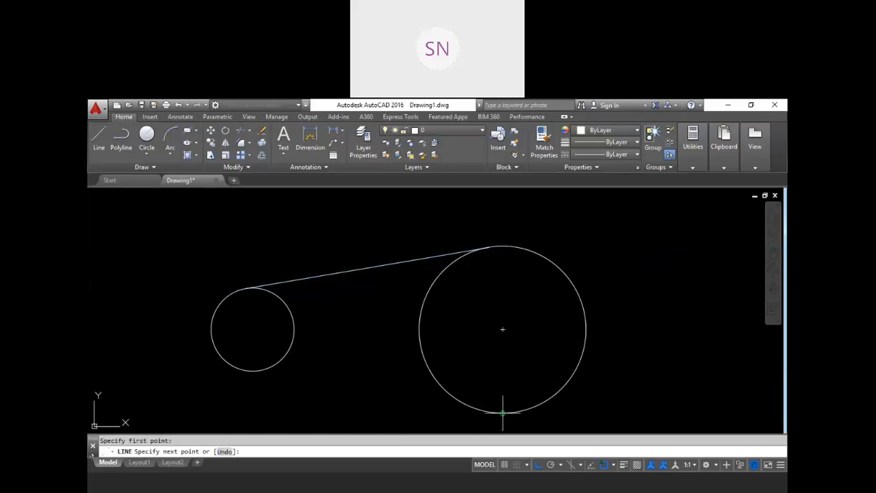
click(246, 370)
scroll(488, 414, up, 3)
click(488, 400)
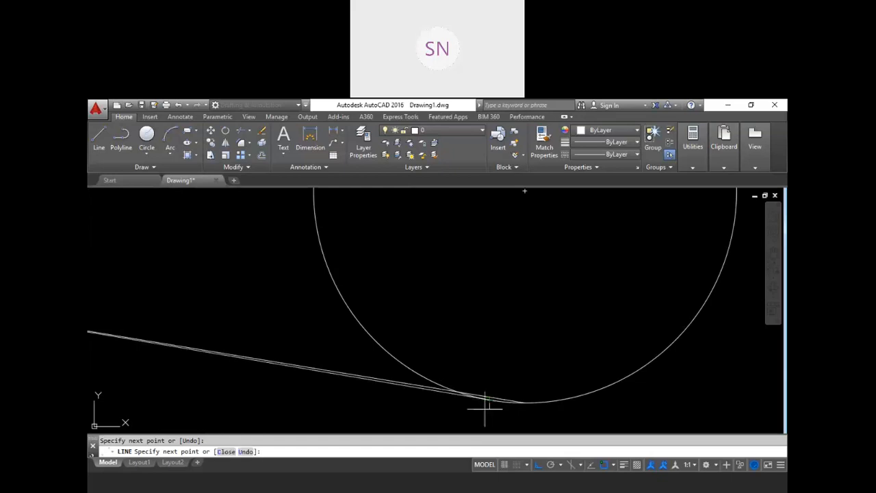
key(Escape)
Erase the extra lower line running to the large circle's bottom quadrant, keeping the true tangent line
scroll(497, 405, up, 2)
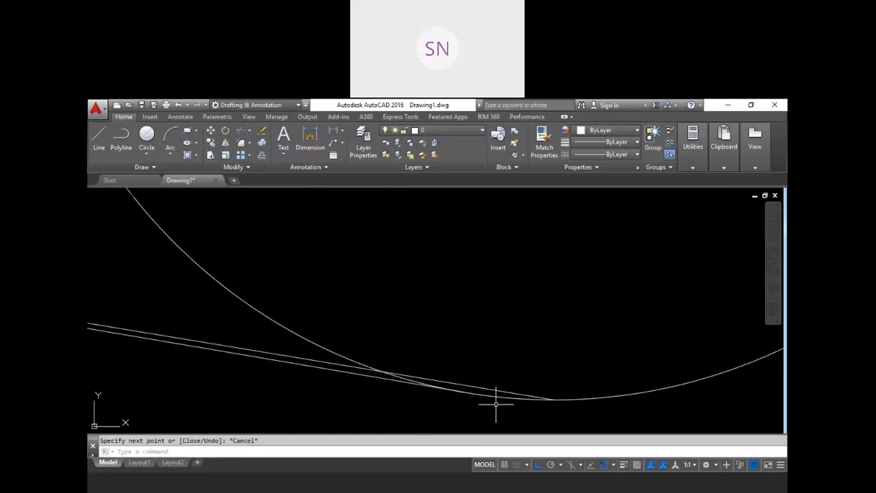
click(477, 386)
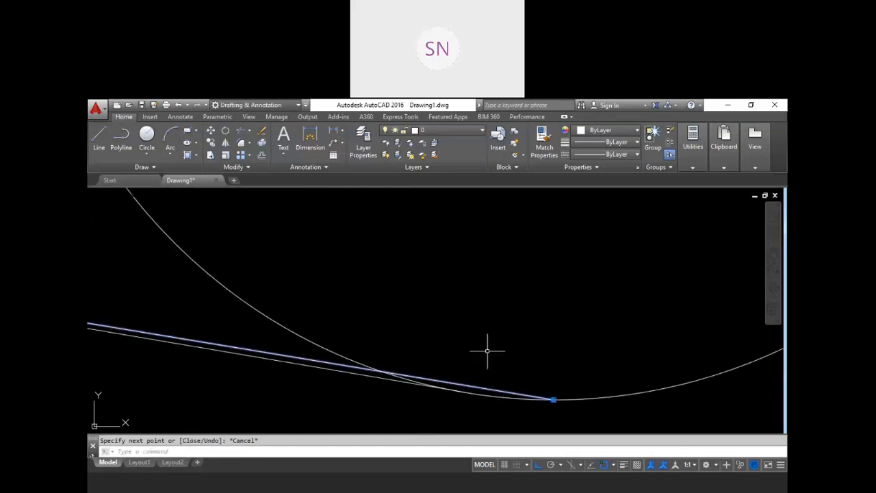
text(e)
key(Return)
scroll(486, 323, down, 4)
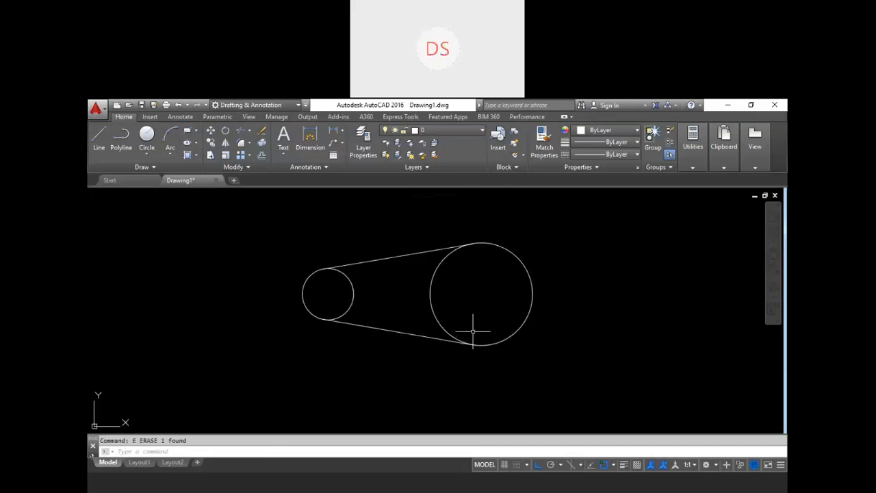
key(Escape)
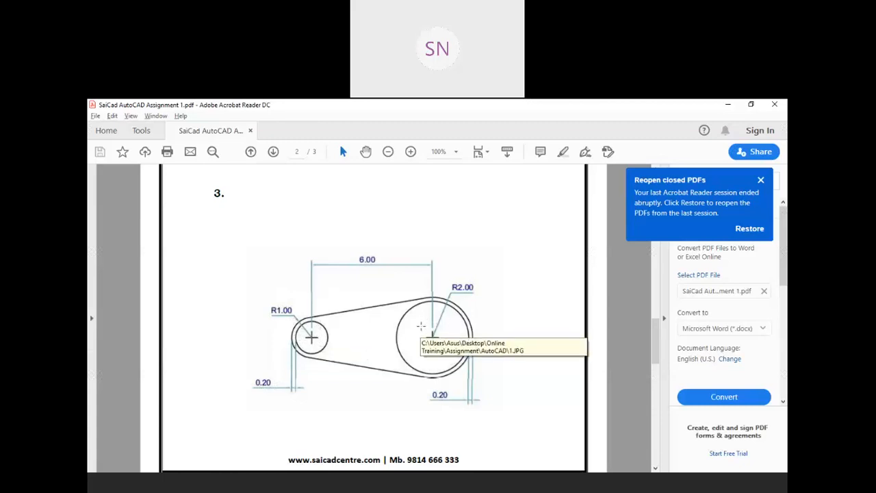
Back in AutoCAD, draw a circle of radius 0.8 concentric with the small circle
key(alt+Tab)
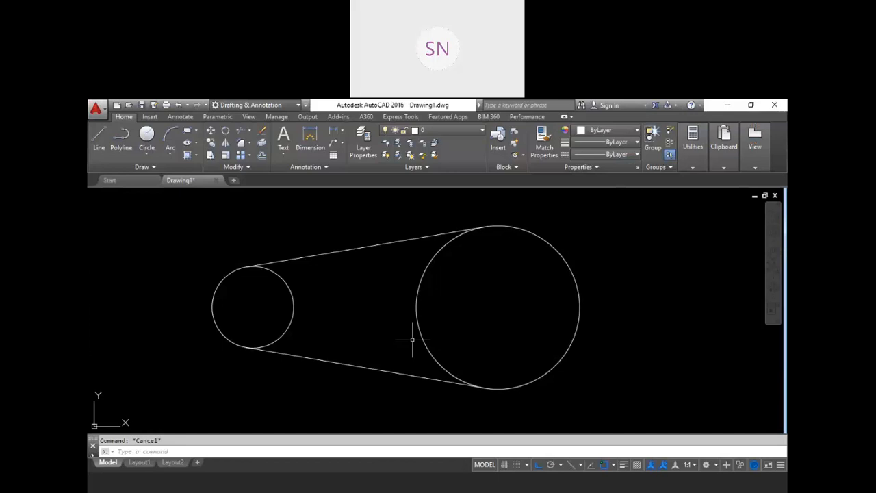
text(c)
key(Return)
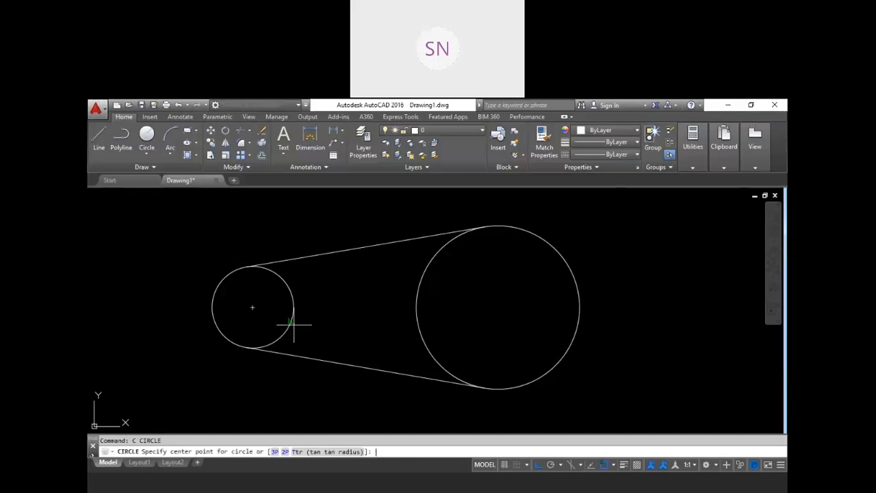
click(252, 306)
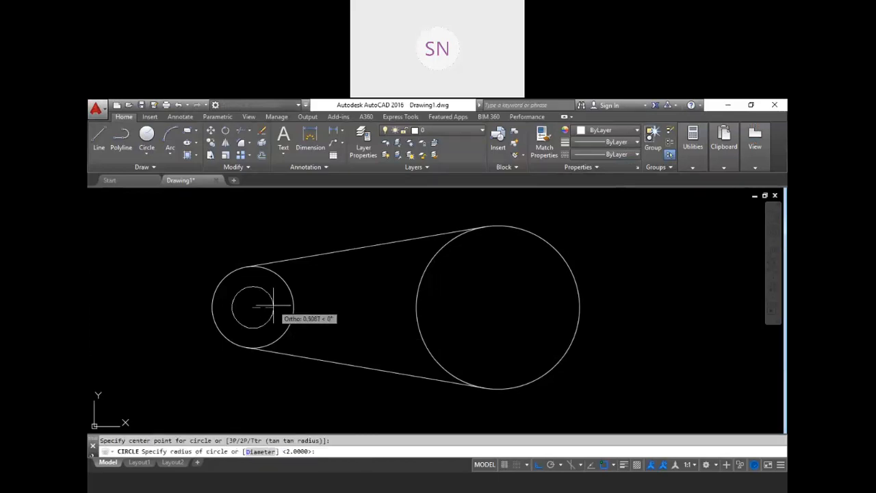
text(0.8)
key(Return)
Draw a circle of radius 1.8 concentric with the large circle
text(c)
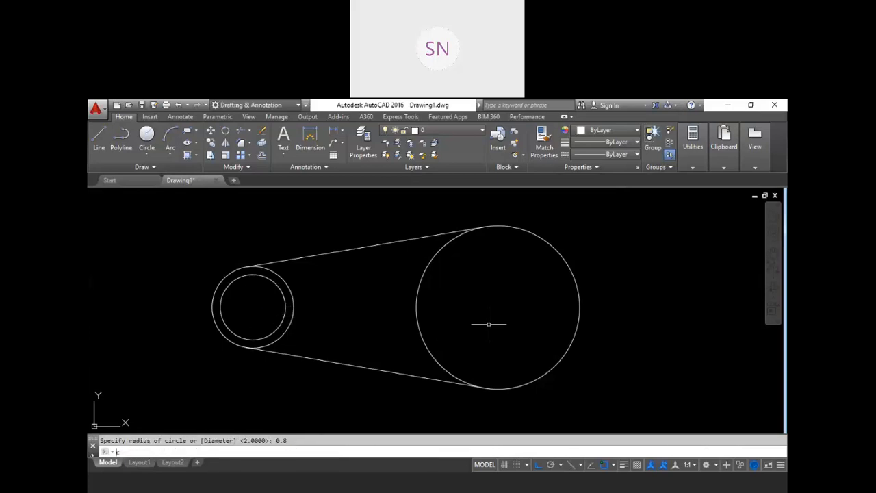
key(Return)
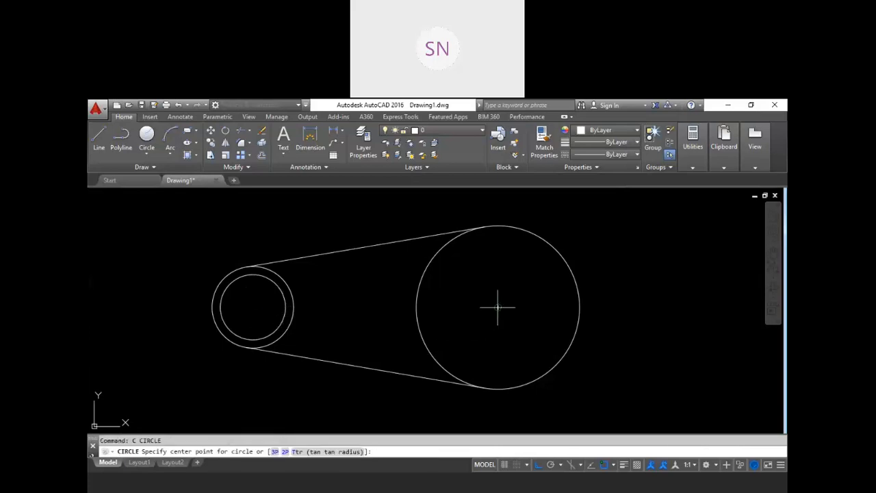
click(498, 307)
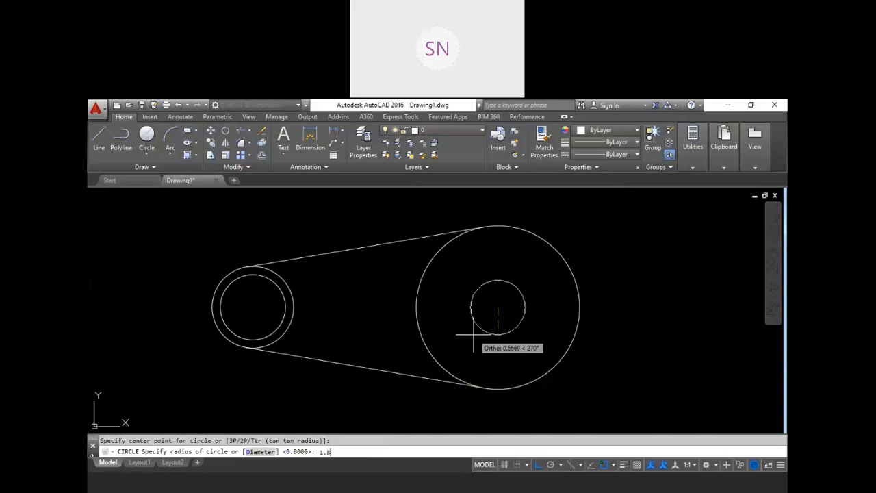
text(1.8)
key(Return)
key(Escape)
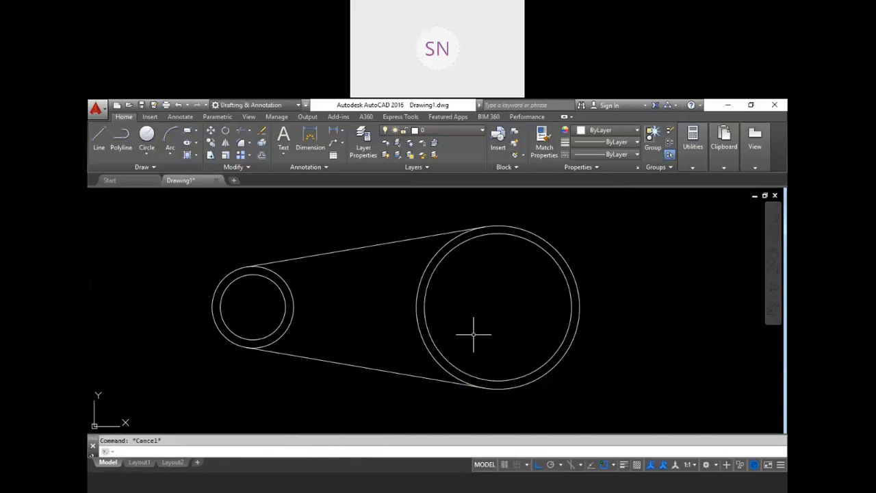
Trim away the inward-facing arcs of both outer circles between the tangent lines, leaving one closed outline
text(tr)
key(Return)
key(Return)
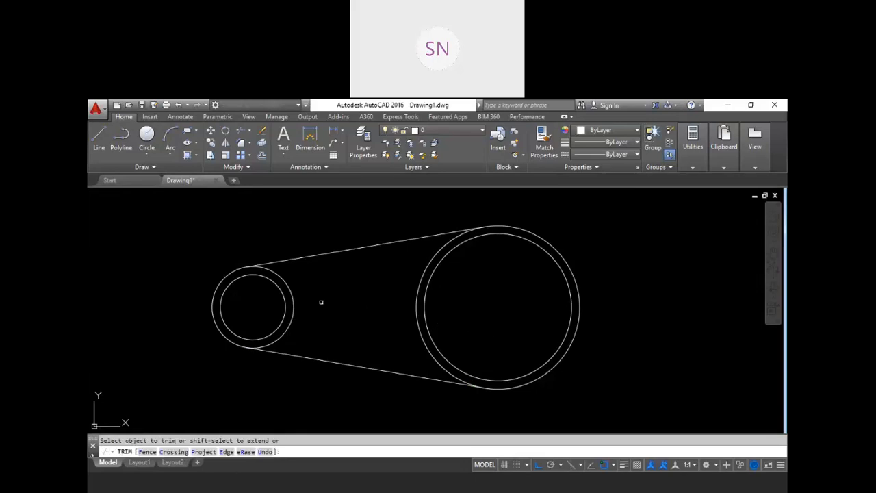
click(293, 302)
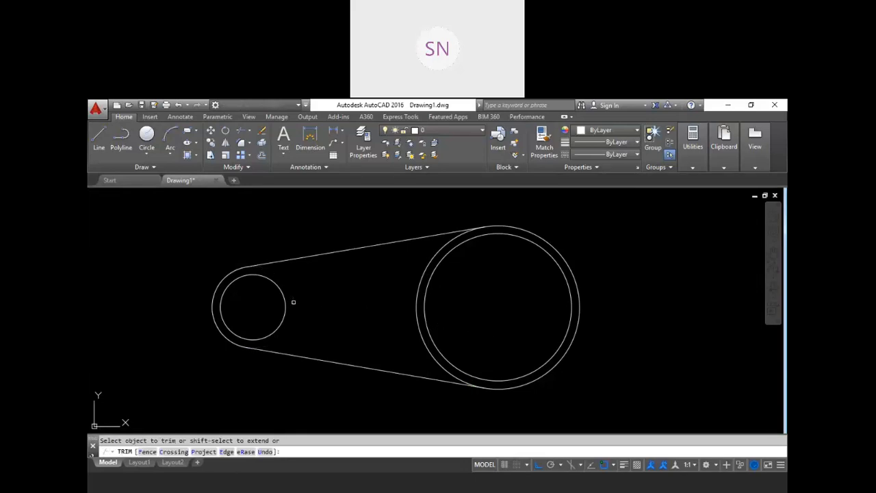
click(419, 285)
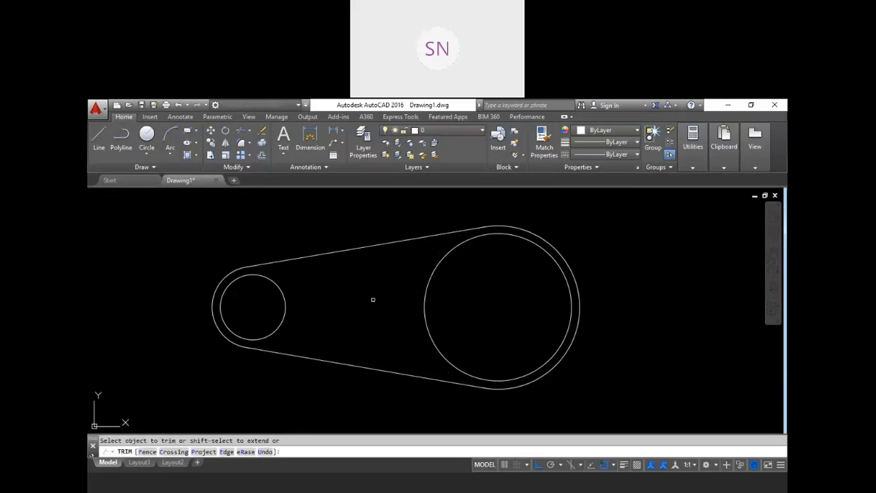
key(Escape)
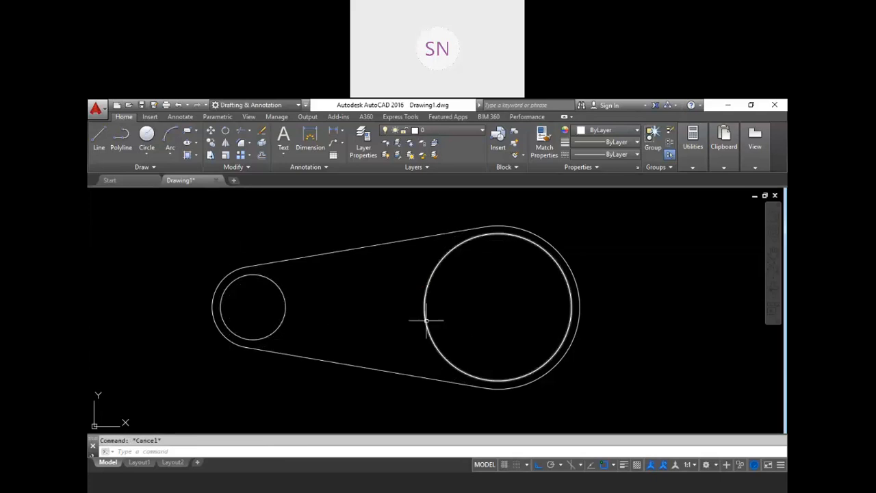
Draw a separate circle in the empty space to the right of the finished figure, using the Diameter option with a value of 2
scroll(351, 277, down, 3)
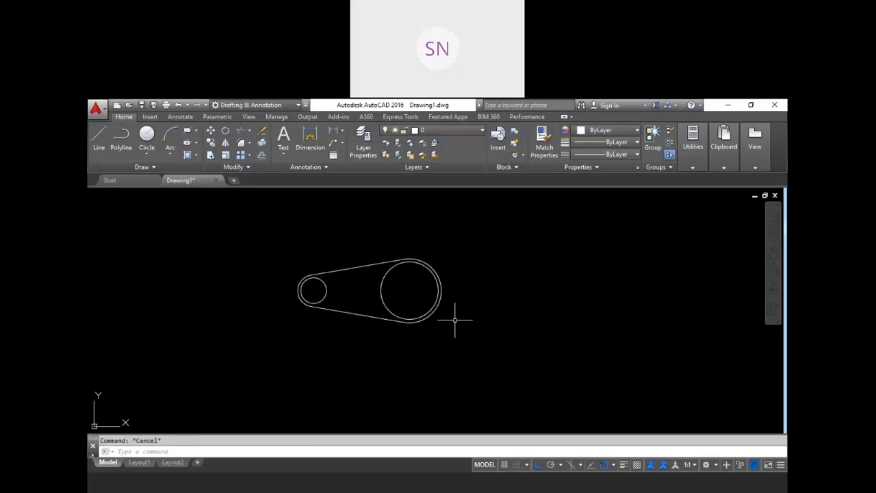
scroll(457, 320, up, 2)
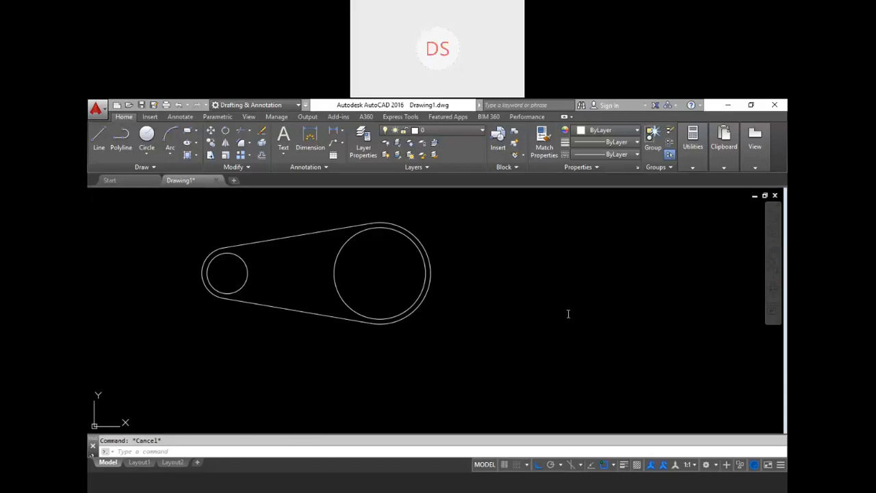
scroll(398, 319, down, 2)
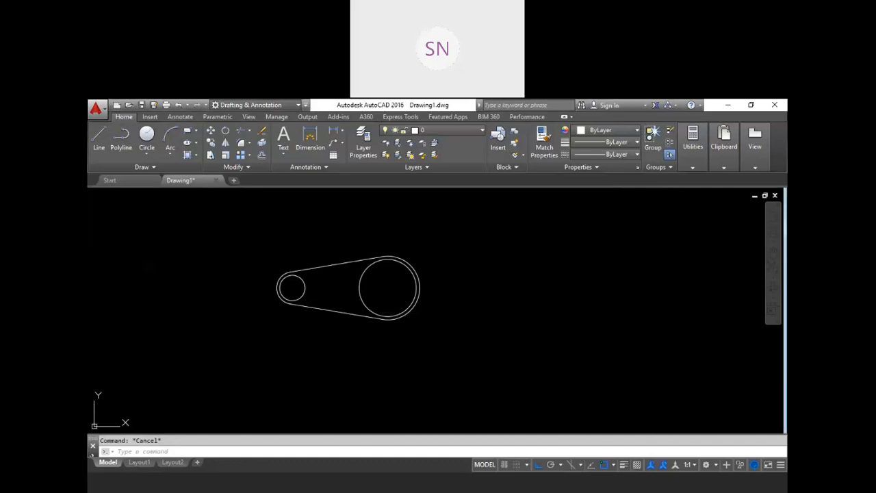
text(c)
key(Return)
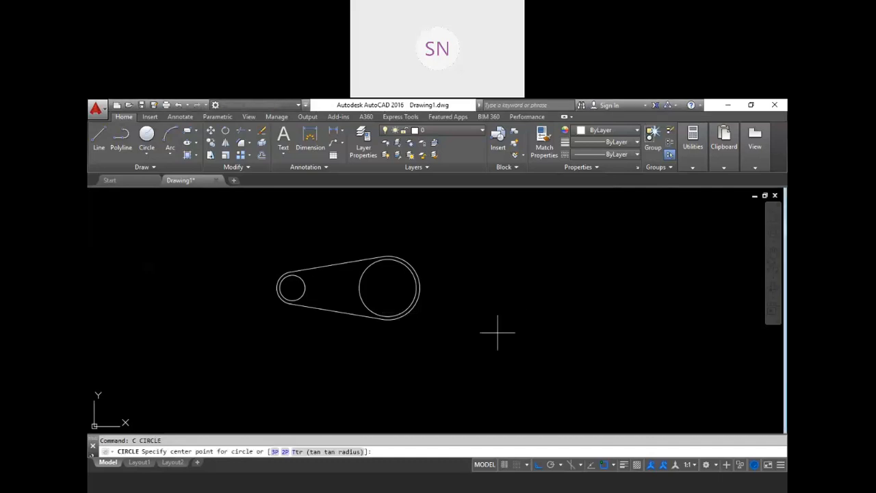
click(494, 288)
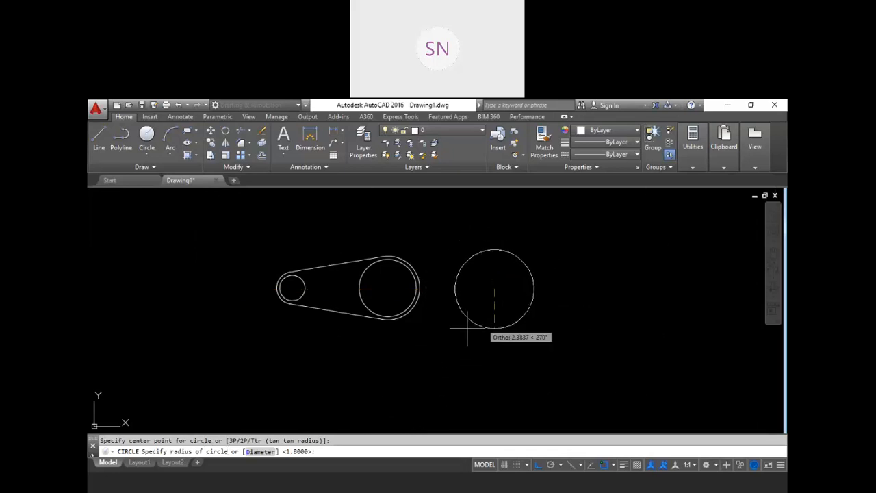
click(260, 452)
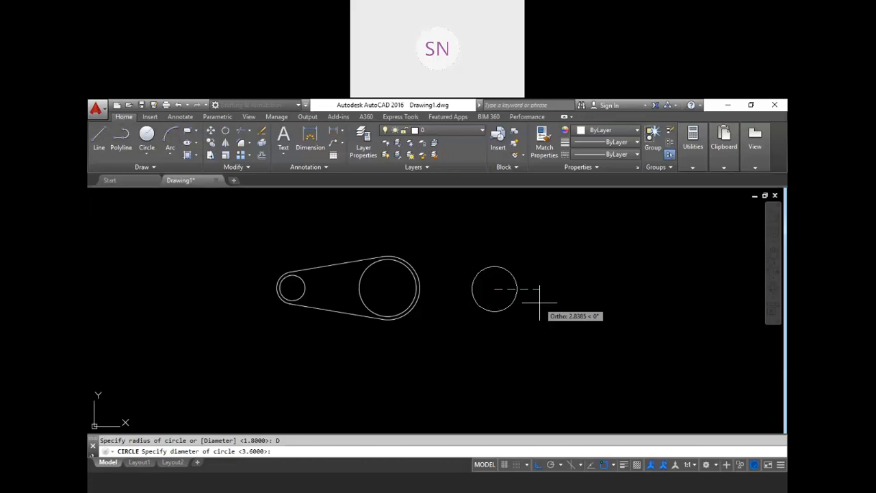
text(2)
key(Return)
key(Escape)
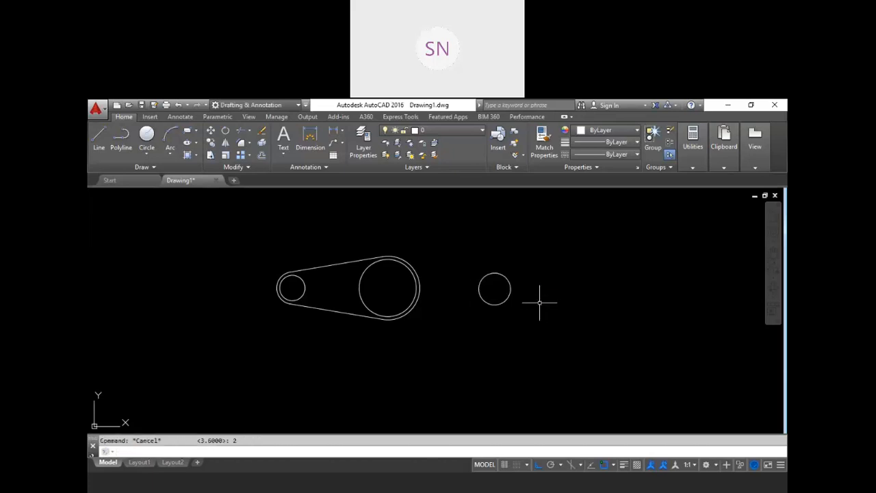
Delete the separate circle to the right of the finished figure
click(540, 320)
click(475, 262)
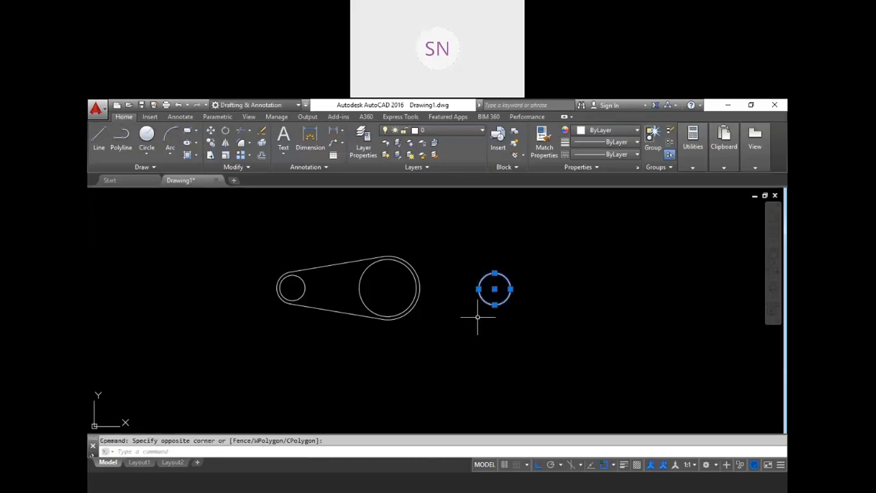
key(Delete)
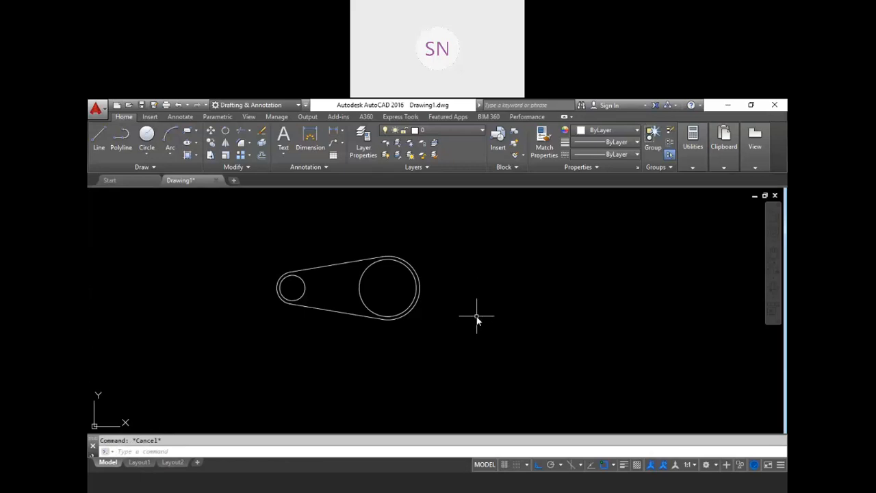
Switch to the assignment PDF in Acrobat Reader, go to figure 4 and examine its three holes, boxing them with temporary annotations
key(alt+Tab)
scroll(446, 307, down, 10)
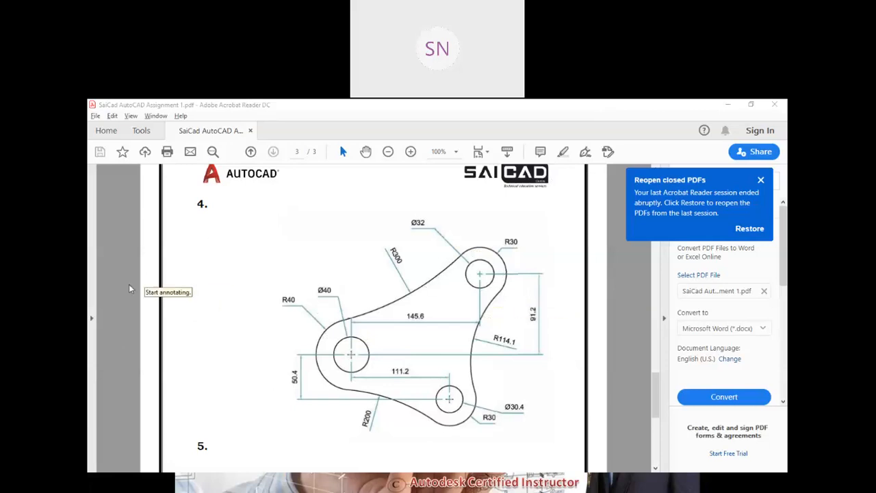
mouse_move(238, 206)
mouse_down()
mouse_move(552, 422)
mouse_move(560, 450)
mouse_up()
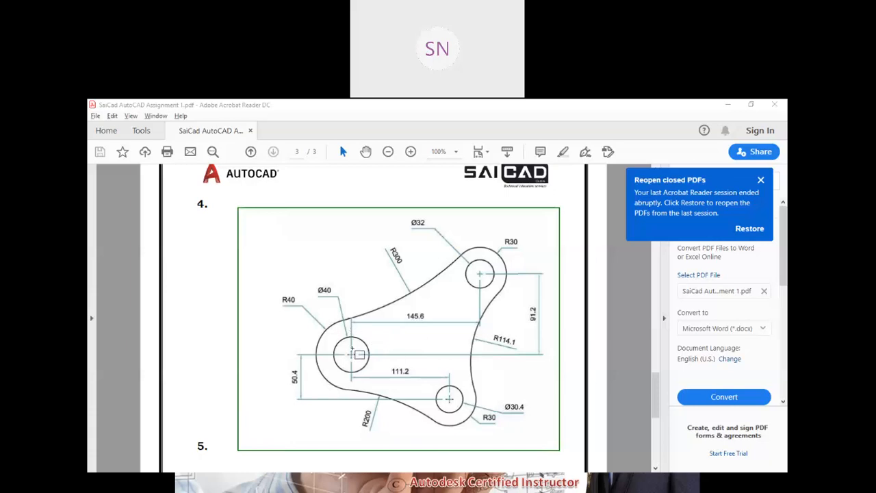
drag(329, 332, 468, 413)
drag(463, 298, 499, 252)
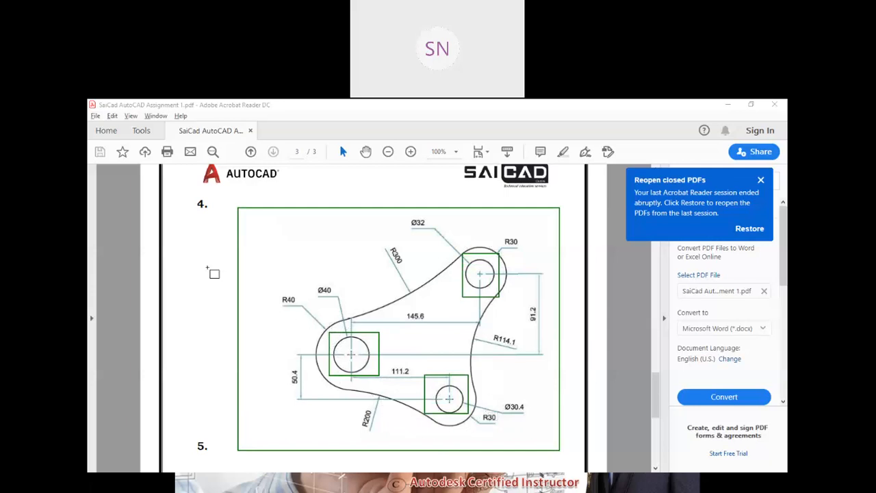
key(Escape)
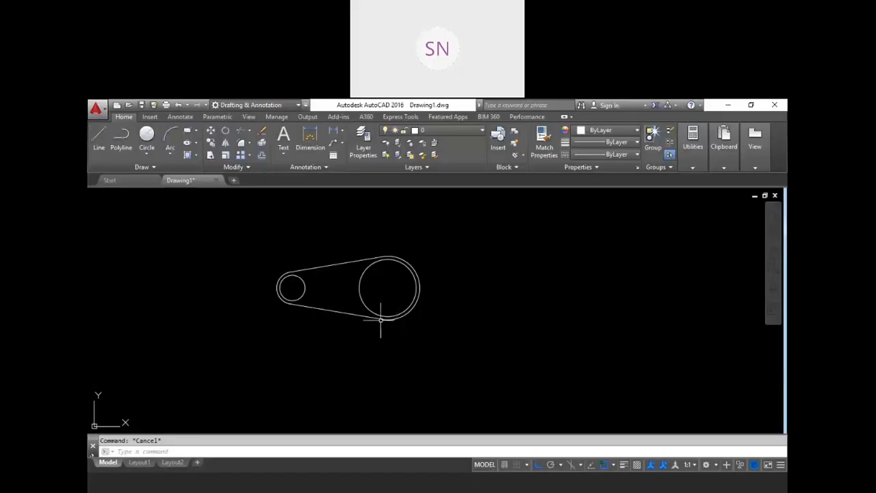
Switch back to AutoCAD and draw a circle of diameter 40 in the empty space to the right of figure 3
scroll(381, 322, down, 3)
middle_drag(461, 328, 322, 358)
scroll(248, 317, down, 2)
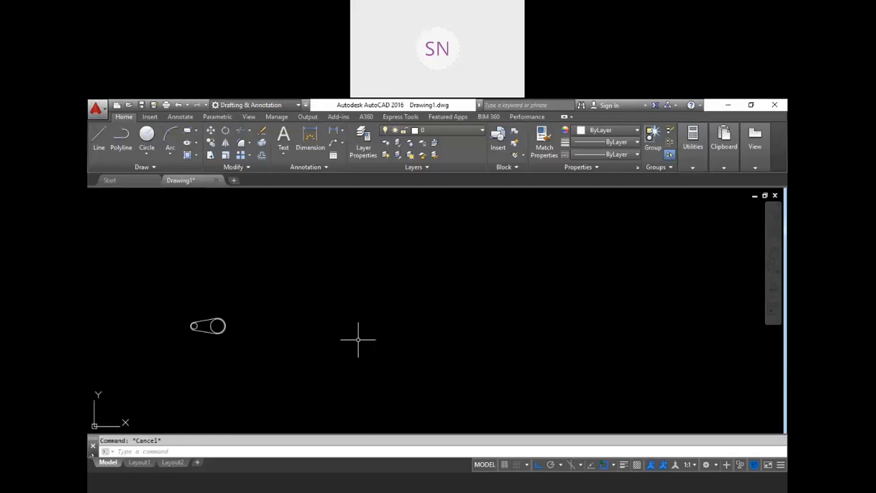
text(c)
key(Return)
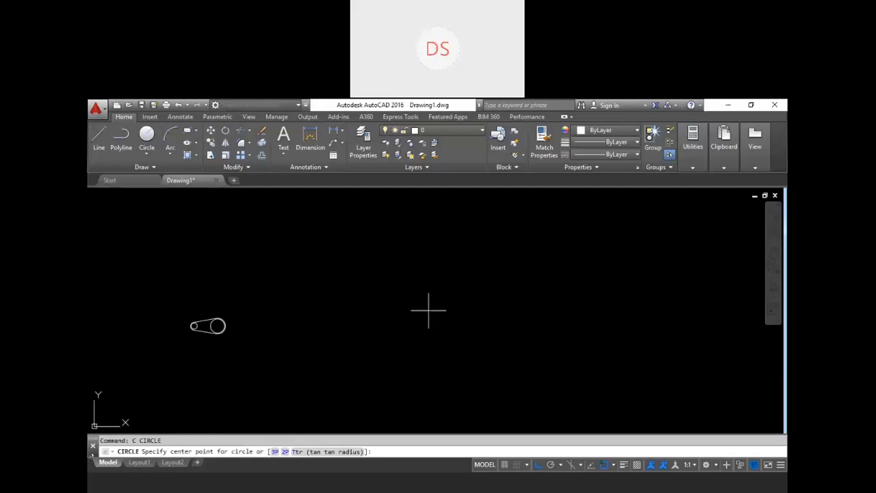
click(429, 310)
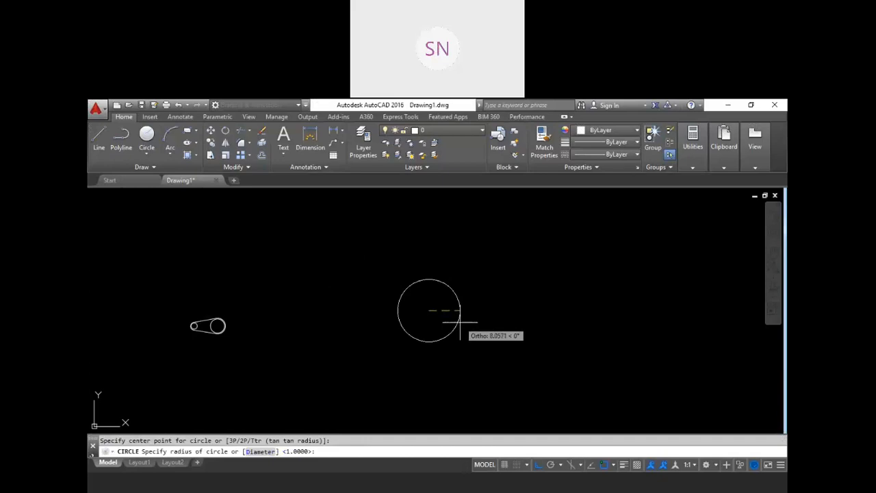
text(d)
key(Return)
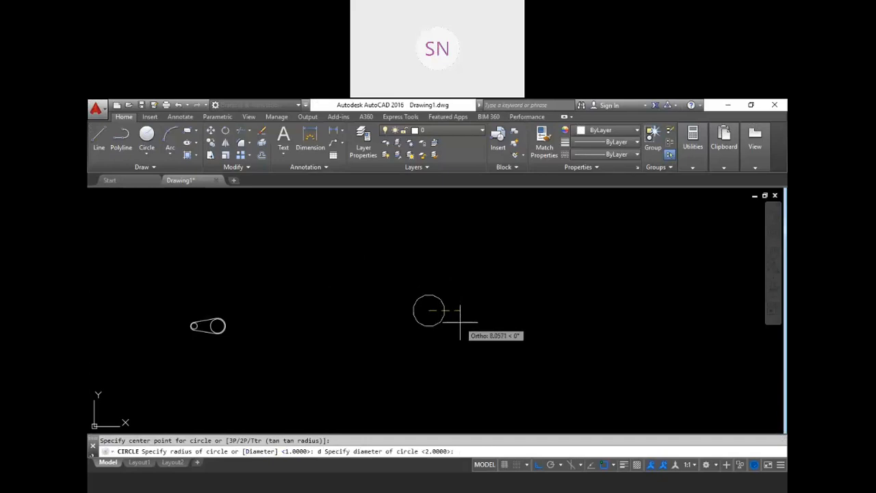
text(40)
key(Return)
key(Escape)
scroll(460, 325, down, 2)
scroll(460, 325, down, 2)
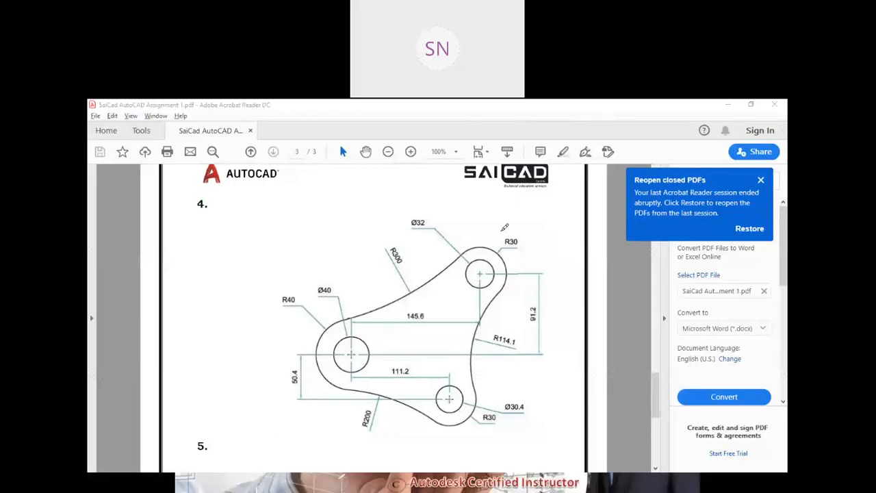
In the assignment PDF, examine figure 4's upper-right hole and its horizontal and vertical distances, circling them with temporary annotations
mouse_move(467, 240)
mouse_down()
mouse_move(460, 296)
mouse_move(512, 255)
mouse_move(473, 241)
mouse_up()
mouse_move(401, 332)
mouse_down()
mouse_move(436, 311)
mouse_move(405, 299)
mouse_move(407, 328)
mouse_up()
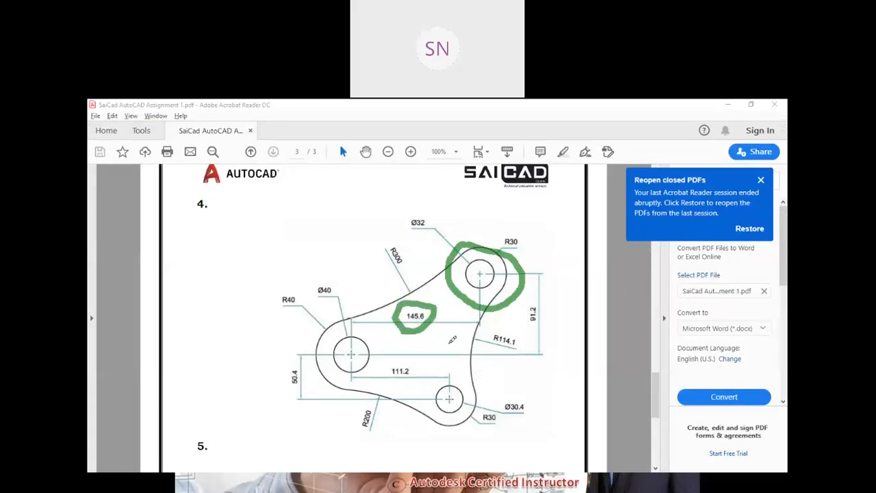
mouse_move(527, 330)
mouse_down()
mouse_move(541, 331)
mouse_move(552, 307)
mouse_move(518, 302)
mouse_move(533, 326)
mouse_up()
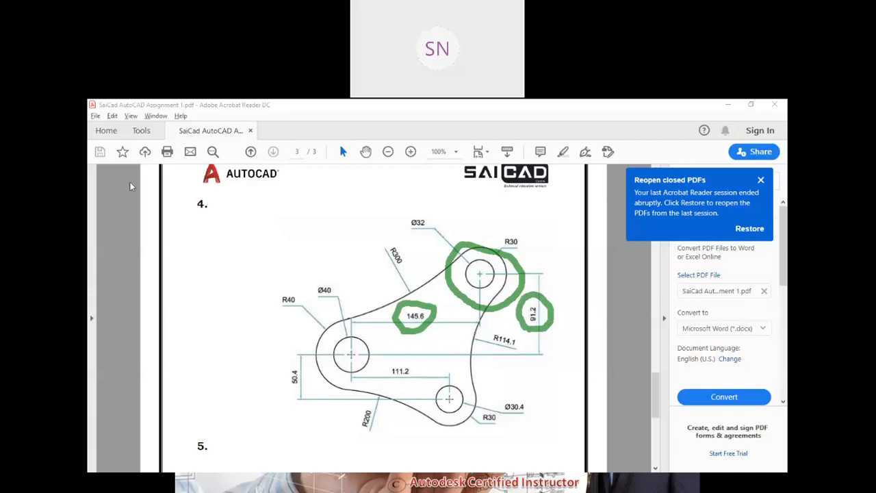
key(Escape)
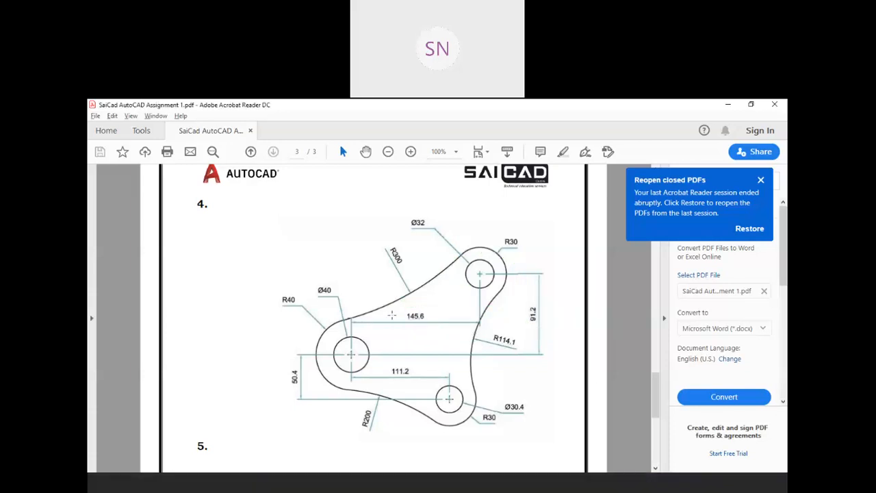
Switch back to AutoCAD and draw construction lines from the diameter 40 circle's centre, 145.6 to the right and 91.2 straight up
key(alt+Tab)
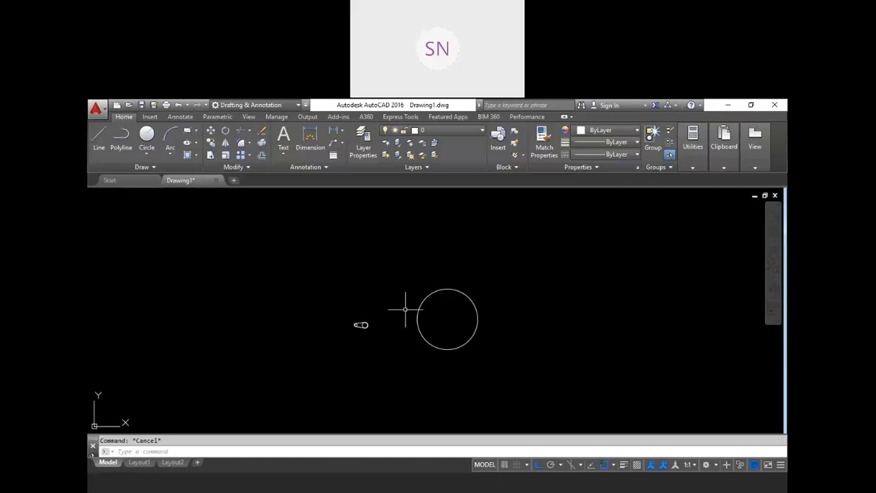
text(l)
key(Return)
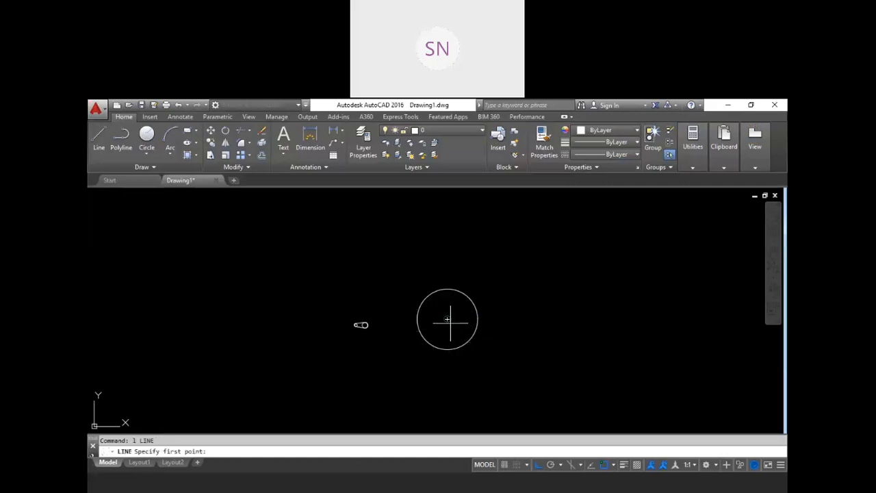
click(447, 319)
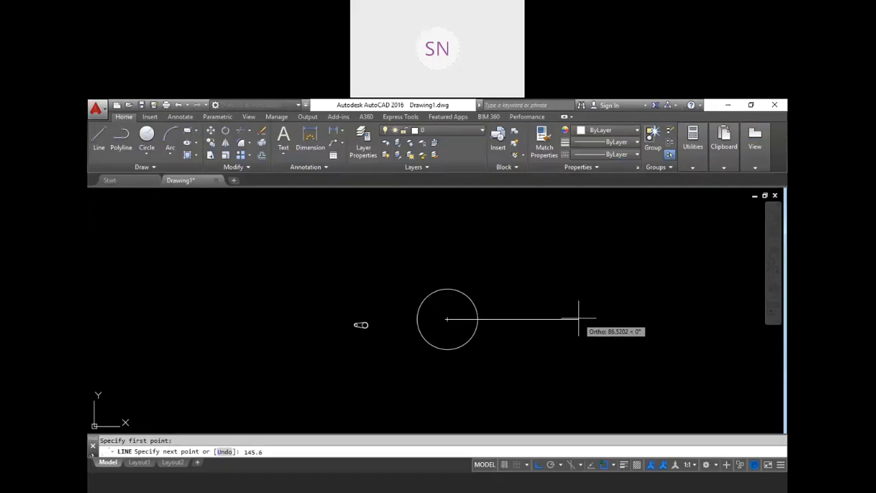
key(Return)
scroll(558, 291, down, 3)
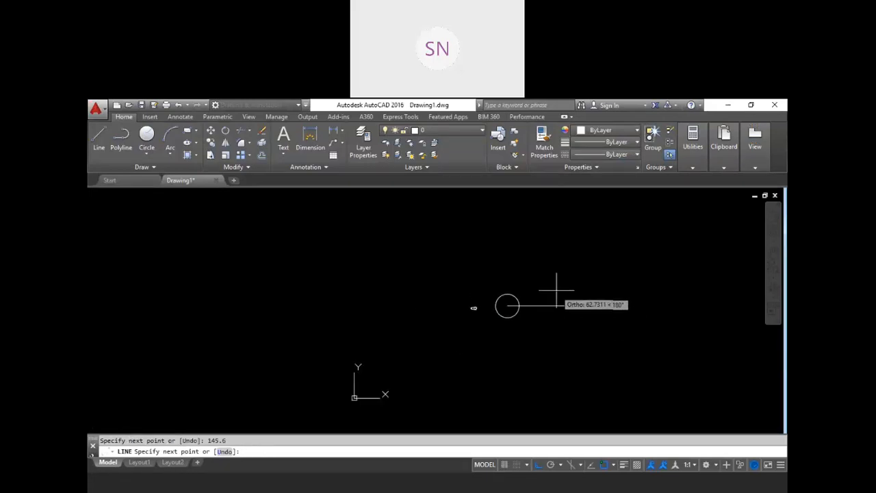
middle_drag(554, 290, 379, 328)
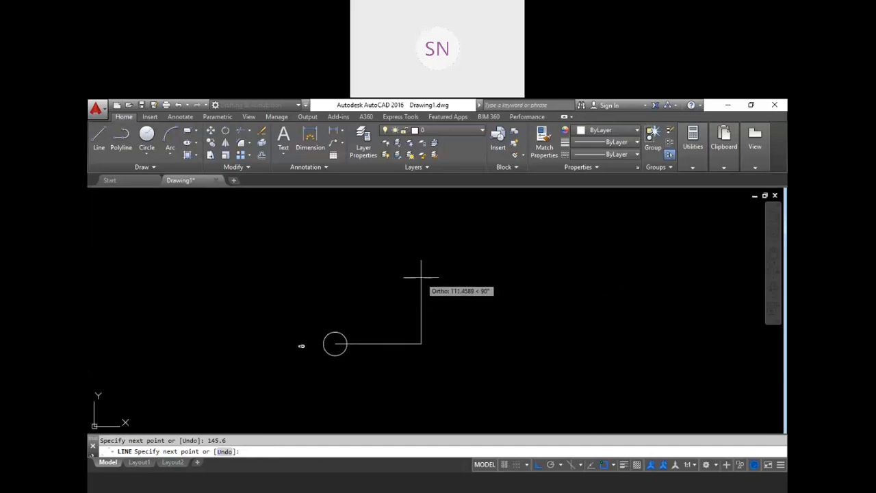
key(alt+Tab)
key(alt+Tab)
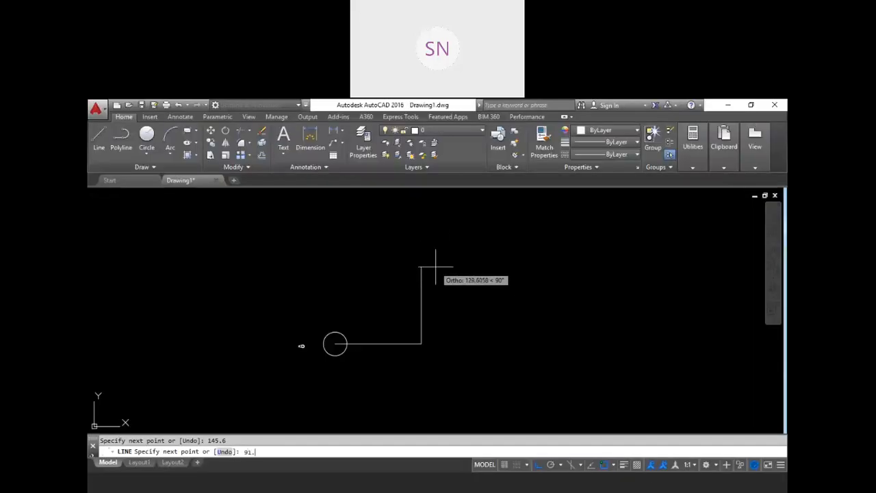
key(Return)
key(Return)
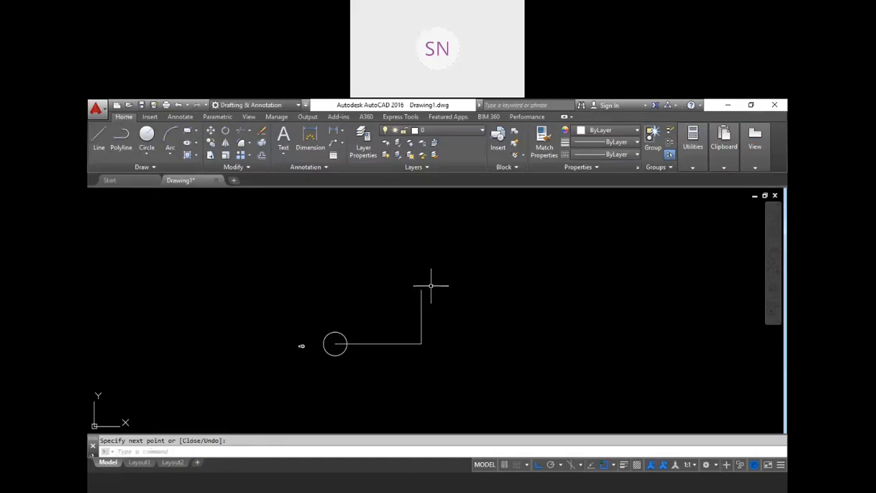
Draw a circle of diameter 32 centred on the upper end of the vertical construction line, checking the size against the PDF
scroll(430, 291, up, 2)
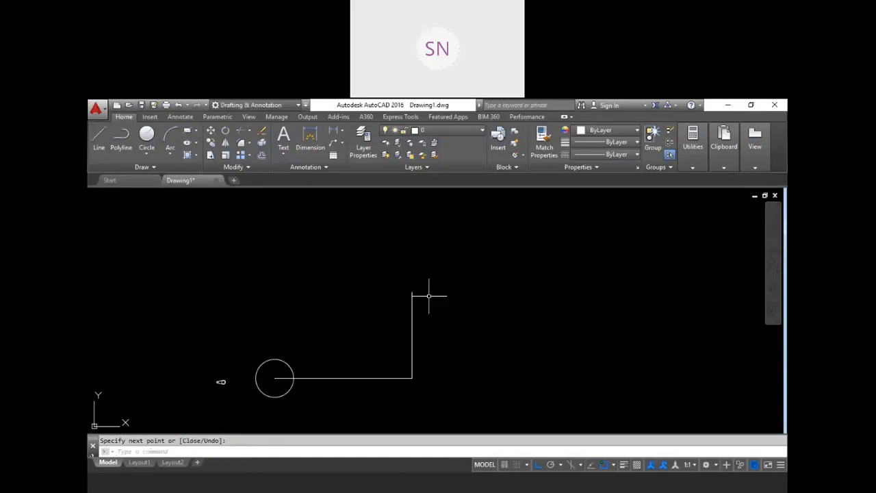
key(alt+Tab)
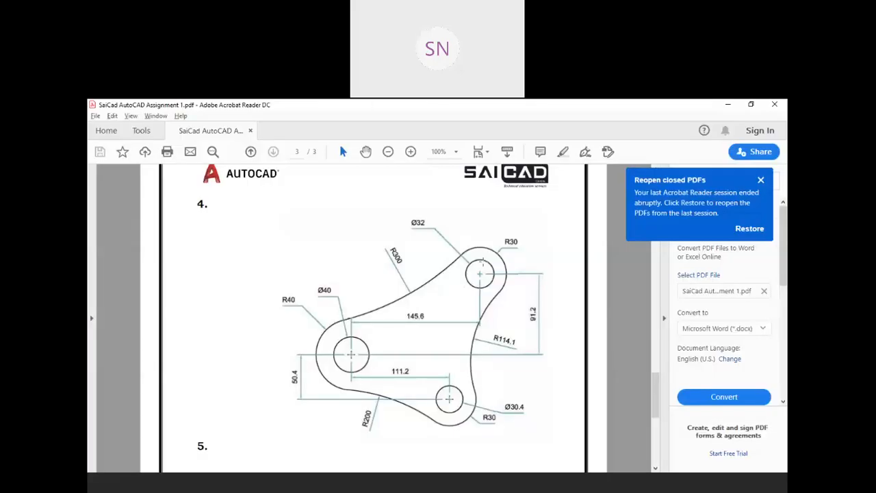
key(alt+Tab)
text(c)
key(Return)
click(412, 292)
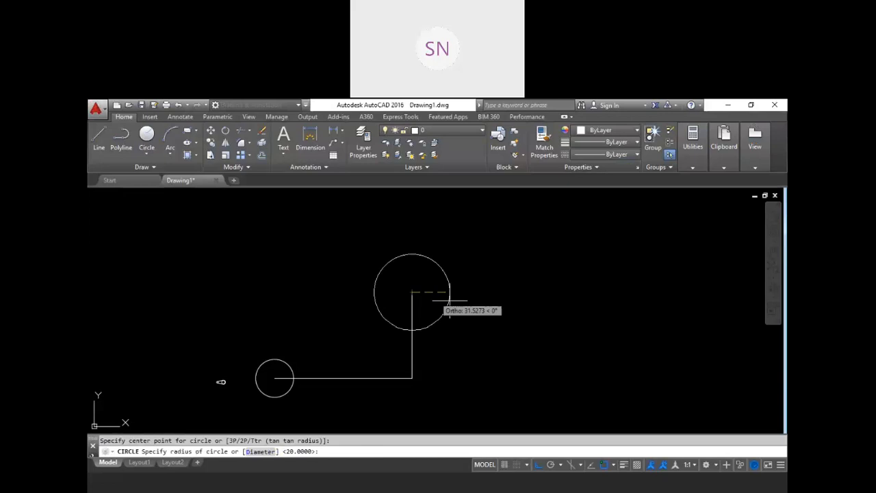
text(d)
key(Return)
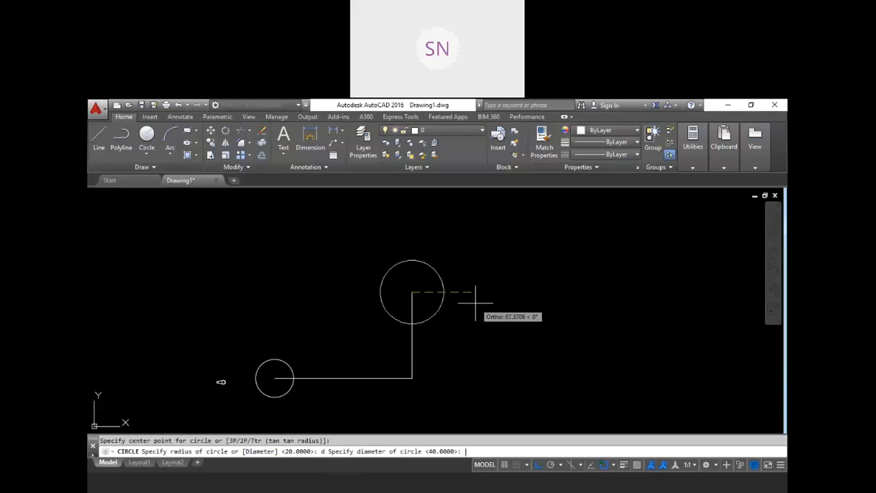
text(32)
key(Return)
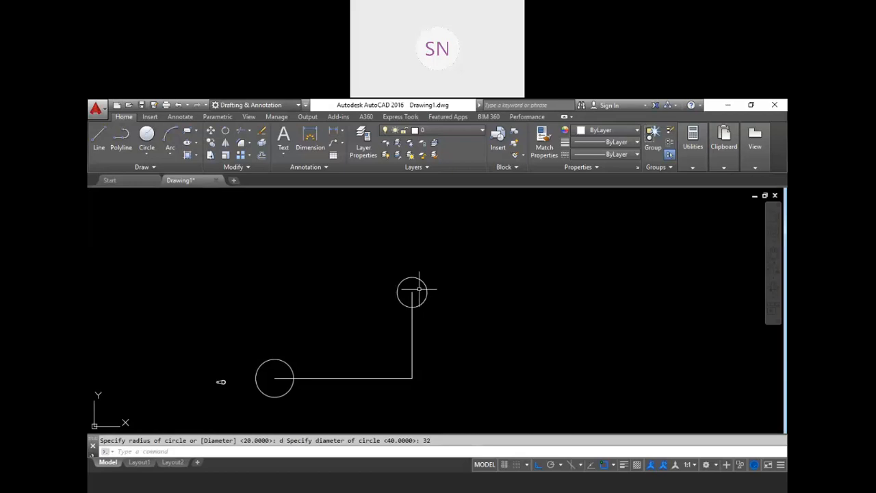
Erase the horizontal and vertical construction lines between the two circles
scroll(405, 261, down, 2)
scroll(373, 354, up, 2)
click(470, 355)
click(410, 308)
text(e)
key(Return)
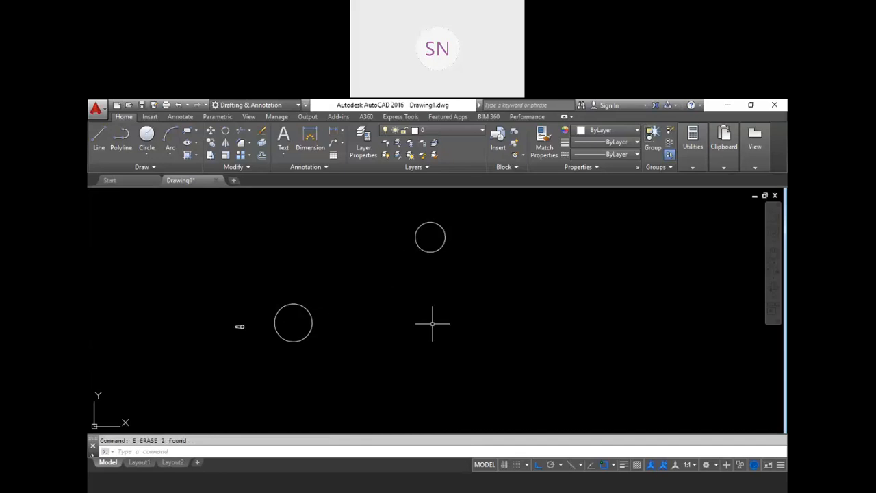
In the assignment PDF, examine the horizontal and vertical offsets of figure 4's lower hole, circling them with temporary annotations
key(alt+Tab)
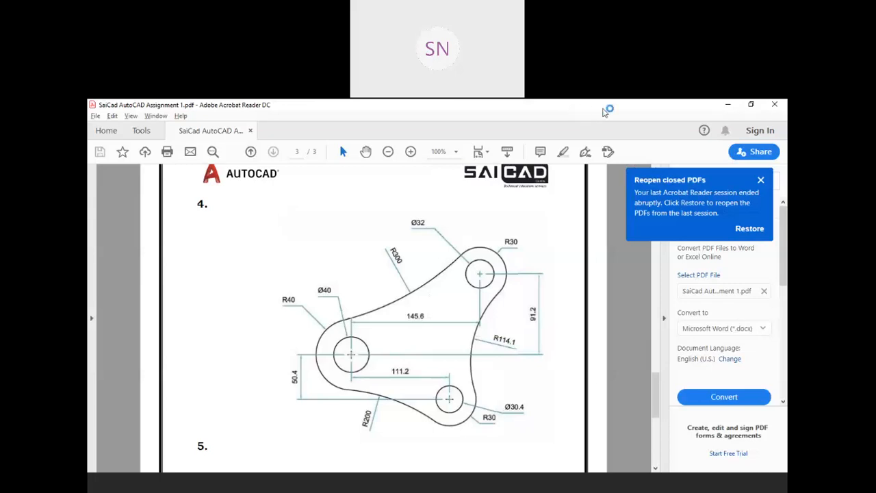
mouse_move(396, 355)
mouse_down()
mouse_move(387, 367)
mouse_move(398, 378)
mouse_move(411, 376)
mouse_move(404, 357)
mouse_up()
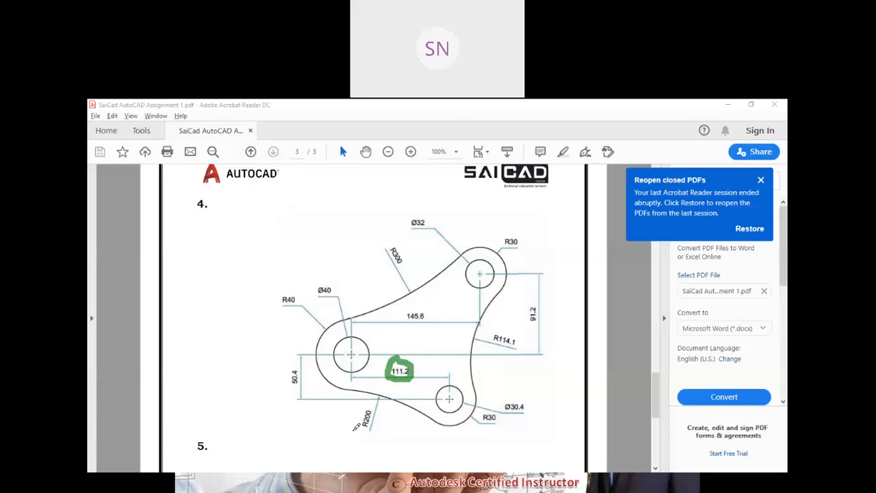
mouse_move(291, 361)
mouse_down()
mouse_move(283, 390)
mouse_move(310, 366)
mouse_move(294, 362)
mouse_up()
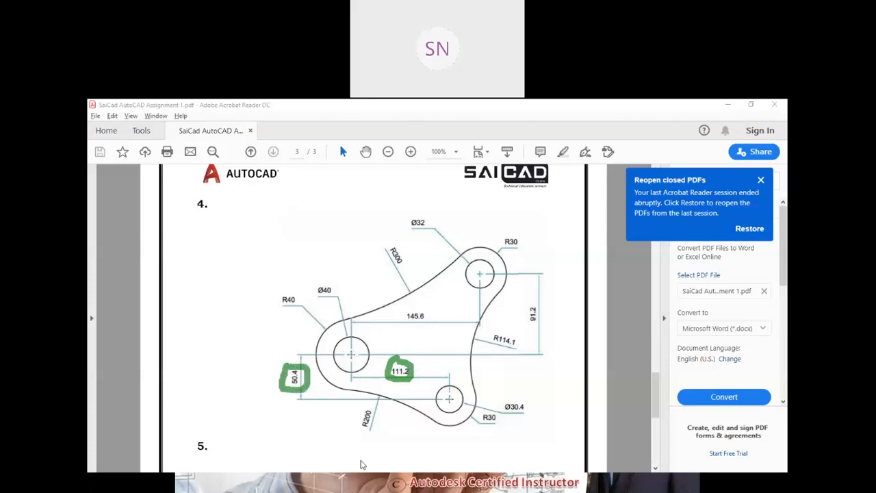
click(126, 183)
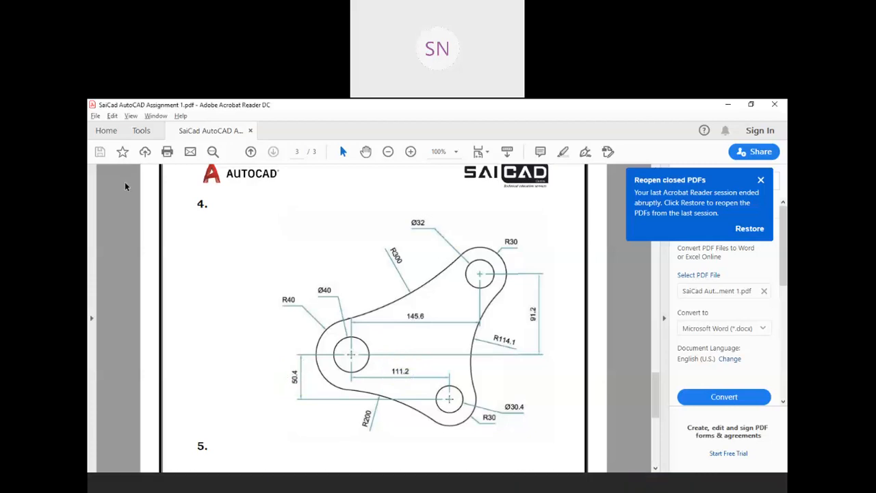
Back in AutoCAD, draw construction lines from the diameter 40 circle's centre, 111.2 to the right and 50.4 straight down
key(alt+Tab)
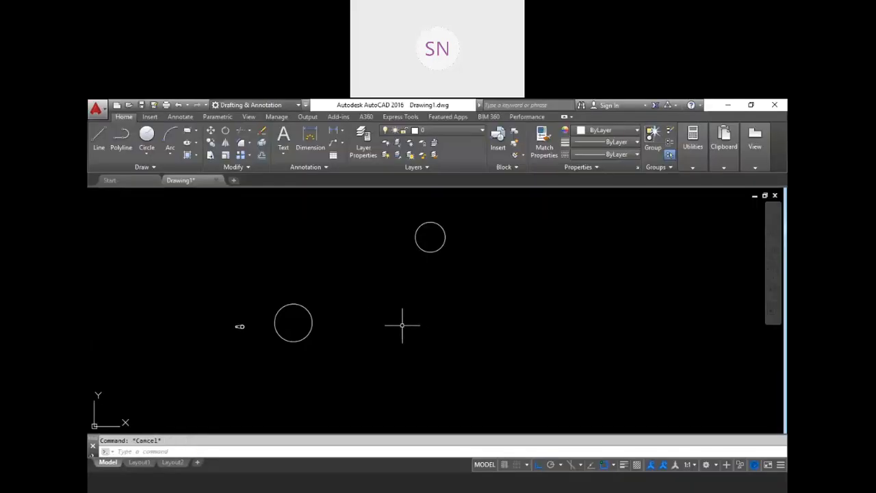
text(l)
key(Return)
click(293, 322)
text(111)
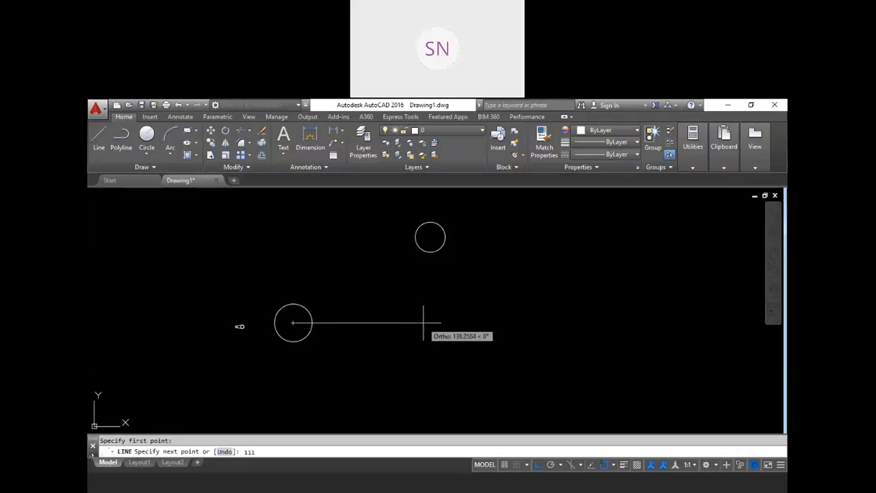
text(.2)
key(Return)
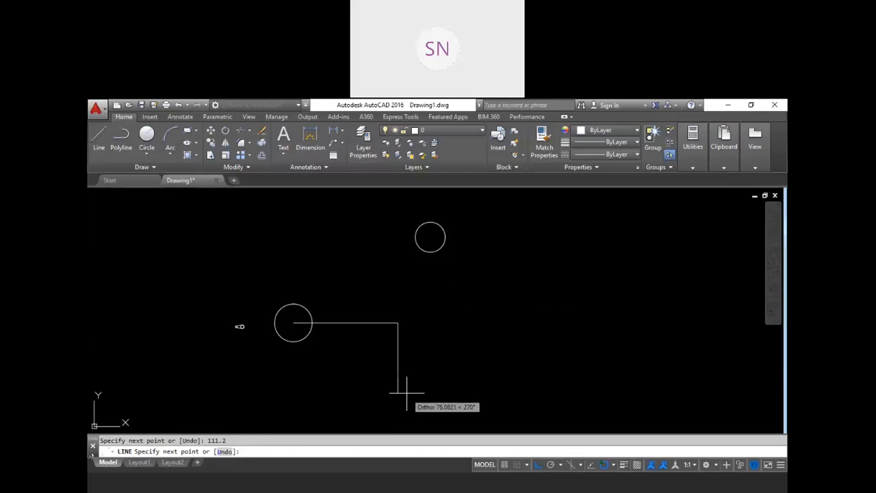
key(alt+Tab)
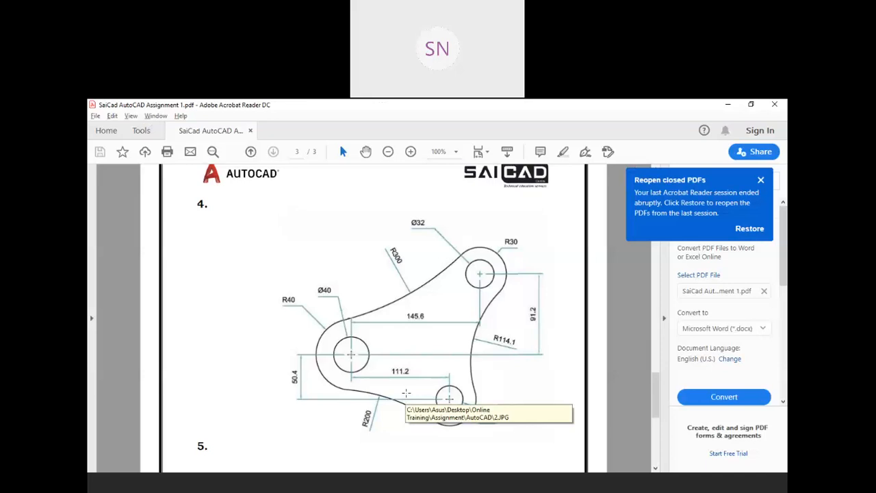
key(alt+Tab)
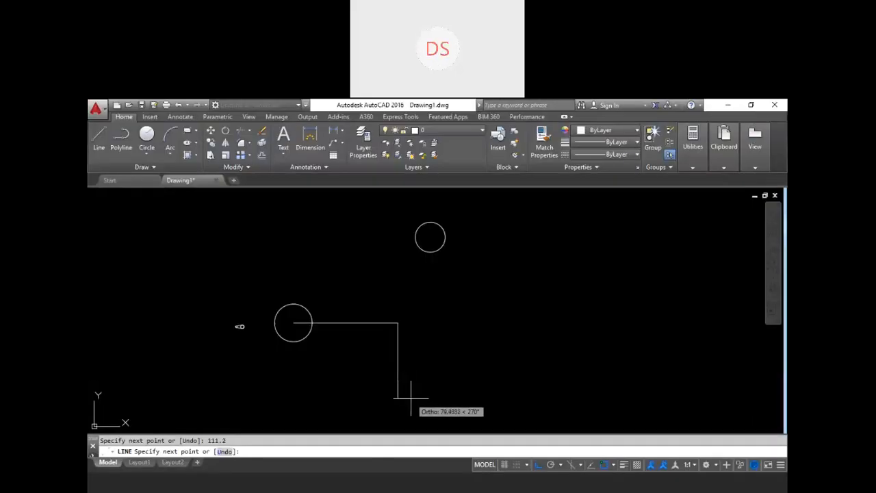
text(50.4)
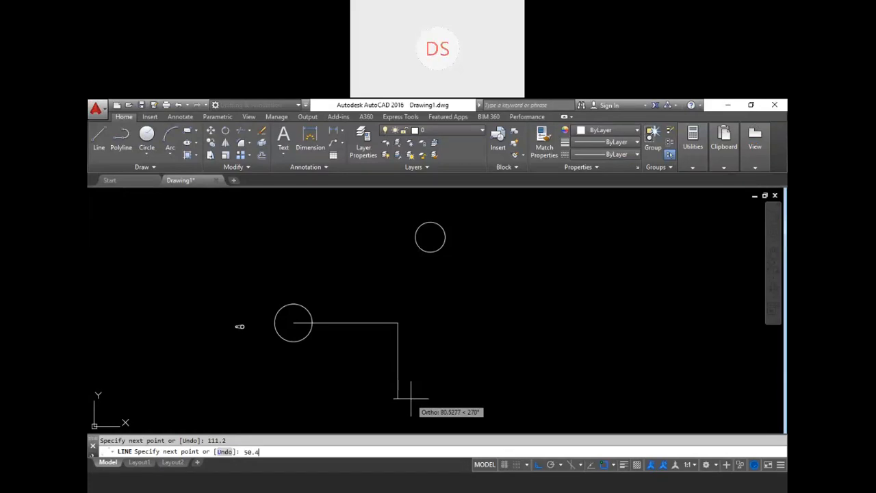
key(Return)
key(Escape)
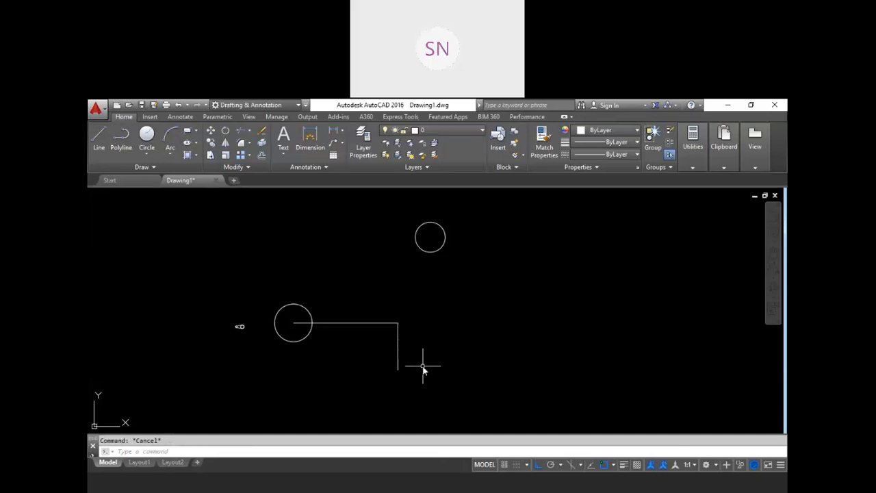
Draw a circle of diameter 30.4 centred on the lower end of the vertical construction line, checking the size against the PDF
key(alt+Tab)
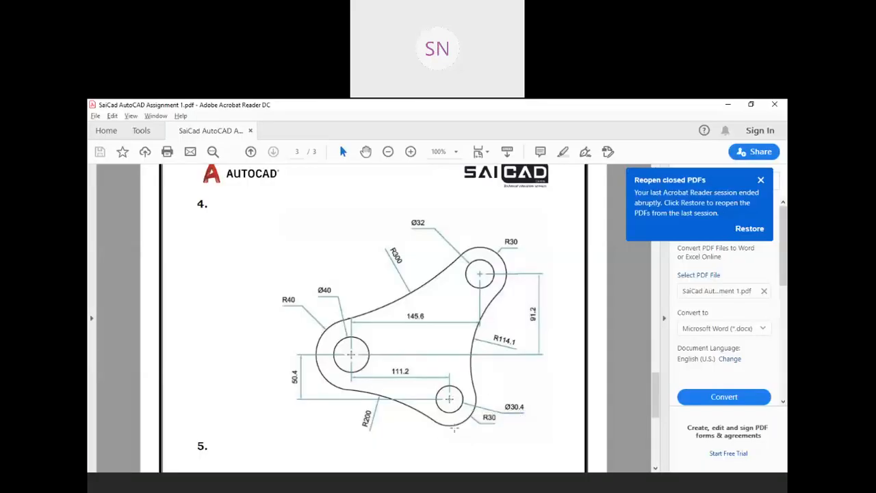
key(alt+Tab)
text(c)
key(Return)
click(398, 370)
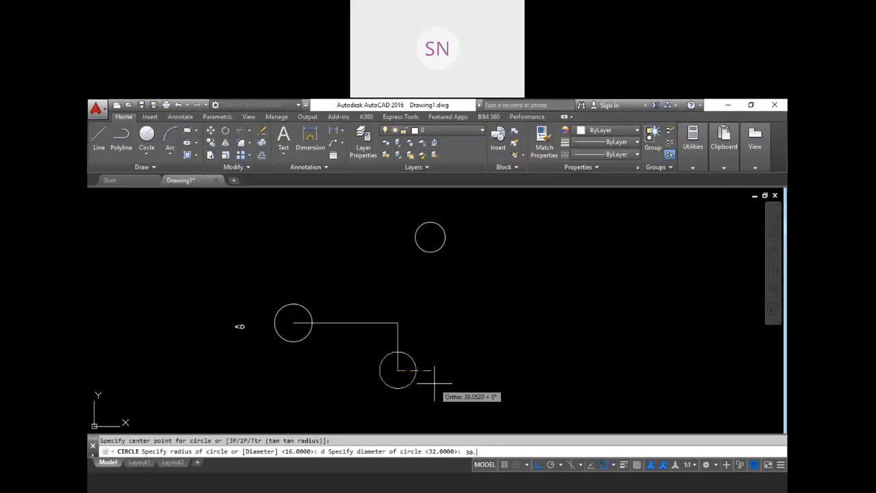
key(Return)
key(Escape)
Delete the two construction lines leading to the lower circle
click(415, 334)
click(385, 314)
key(Delete)
key(Escape)
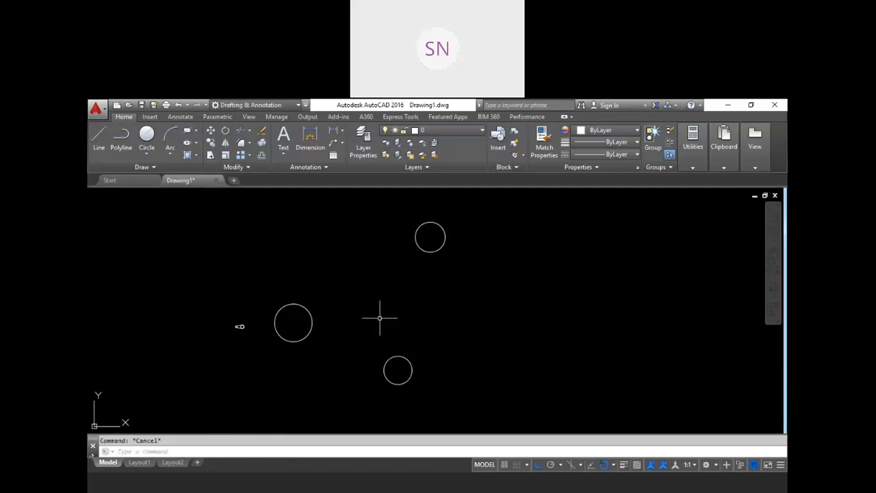
In the assignment PDF, examine the outer radii around figure 4's three holes, boxing each area with temporary annotations
key(alt+Tab)
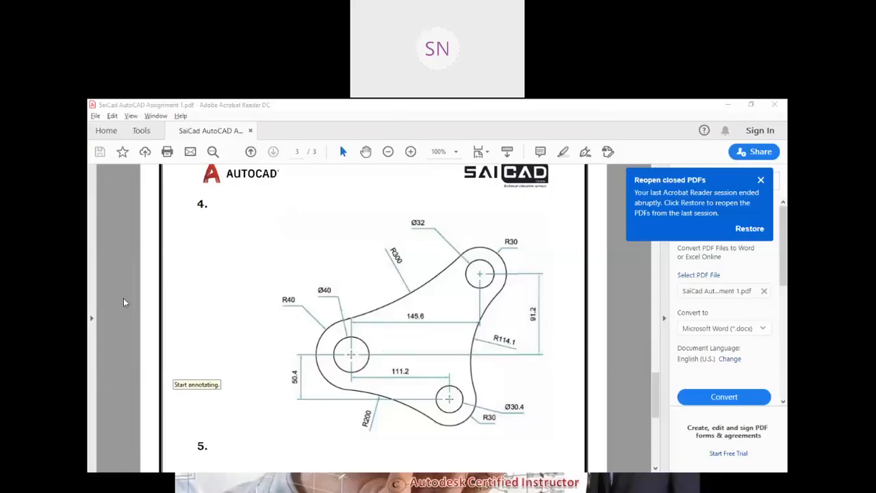
mouse_move(265, 275)
mouse_down()
mouse_move(327, 390)
mouse_move(385, 408)
mouse_up()
drag(430, 209, 537, 301)
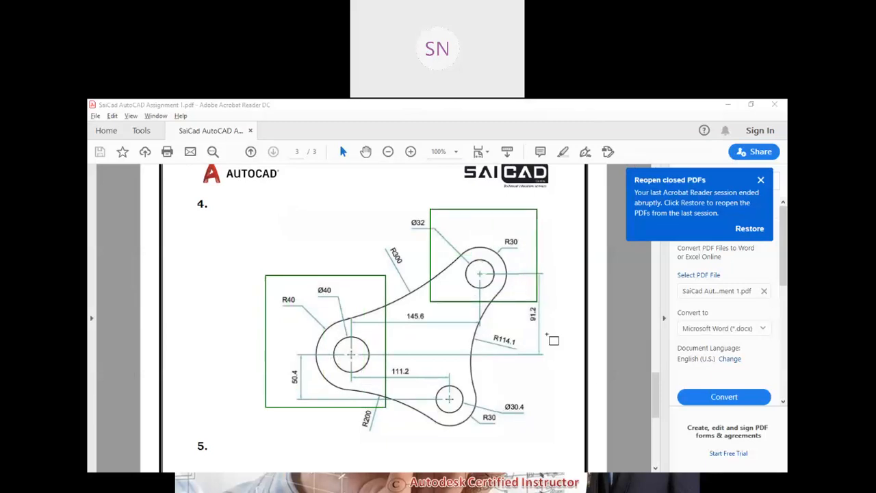
drag(417, 440, 519, 373)
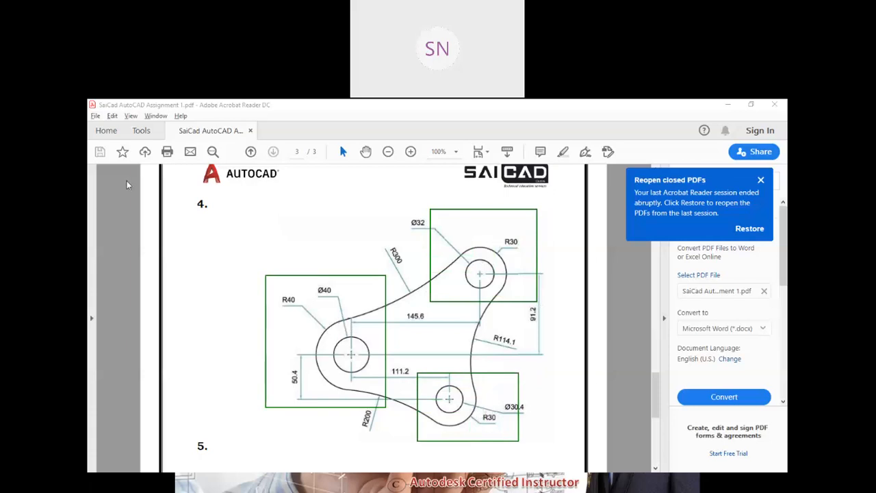
key(Escape)
Switch to AutoCAD and draw a circle of radius 40 concentric with the diameter 40 circle
key(alt+Tab)
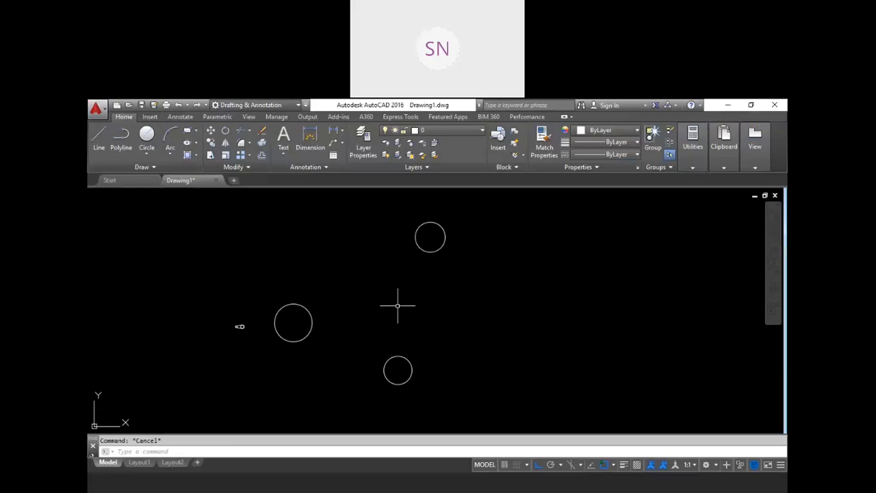
text(c)
key(Return)
click(293, 323)
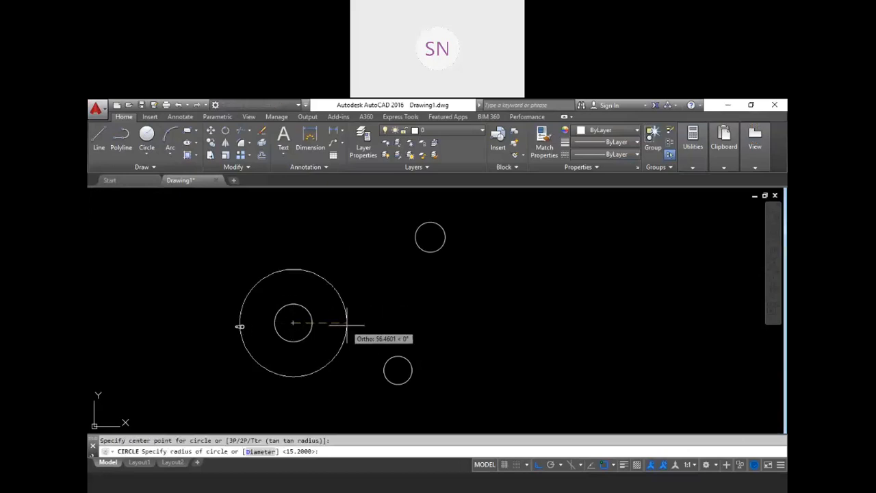
text(40)
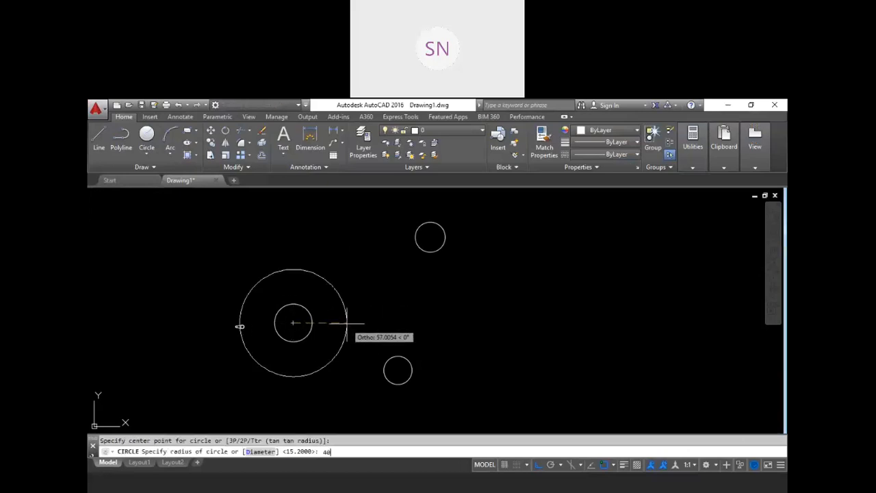
key(Return)
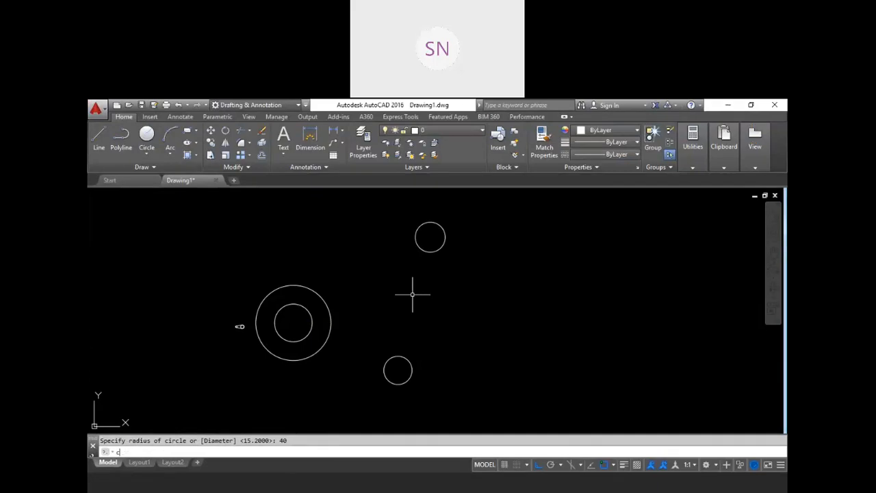
Draw a circle of radius 30 concentric with the upper diameter 32 hole
key(Return)
click(429, 237)
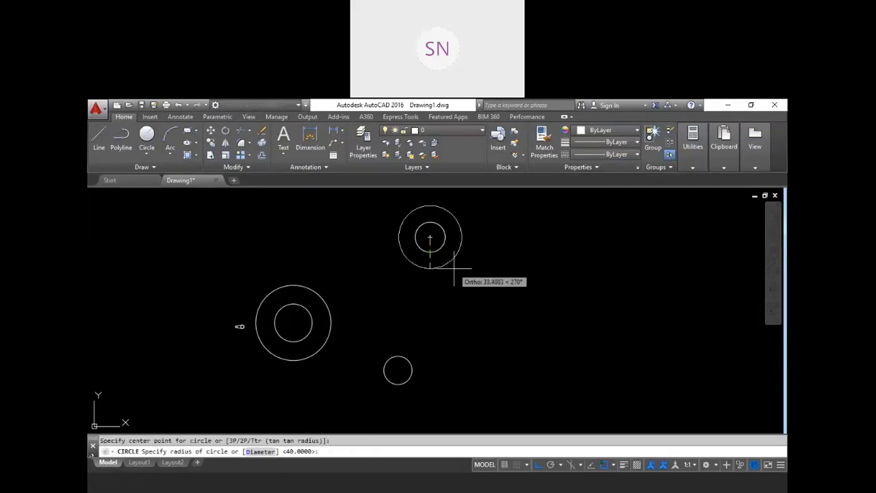
text(30)
key(Return)
key(Escape)
Draw a circle of radius 30 concentric with the lower diameter 30.4 hole
key(Return)
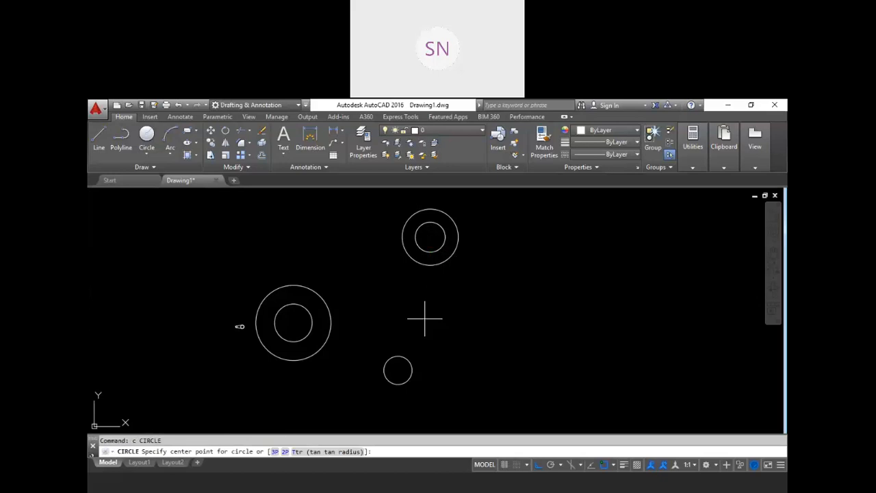
click(398, 371)
text(30)
key(Return)
key(Escape)
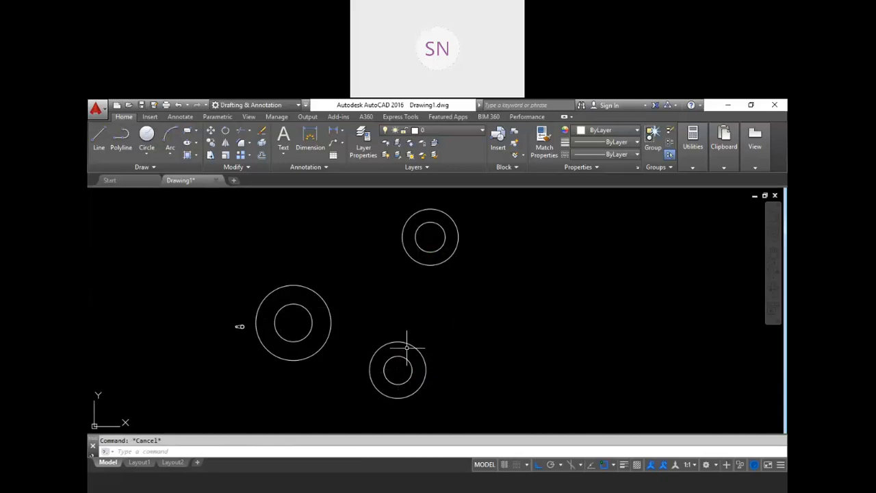
Switch to the assignment PDF and examine the arc joining figure 4's left and upper lobes, marking its radius and tangent circles with temporary annotations
key(alt+Tab)
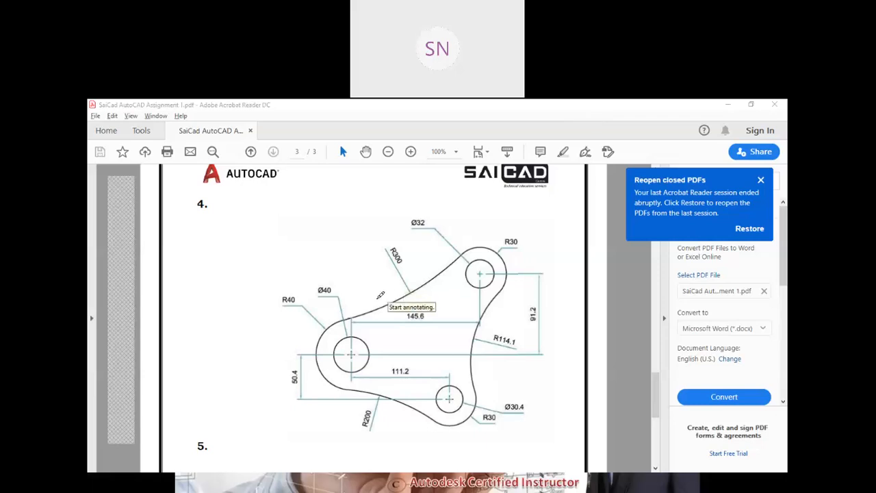
drag(358, 320, 470, 259)
mouse_move(384, 234)
mouse_down()
mouse_move(424, 255)
mouse_move(391, 233)
mouse_up()
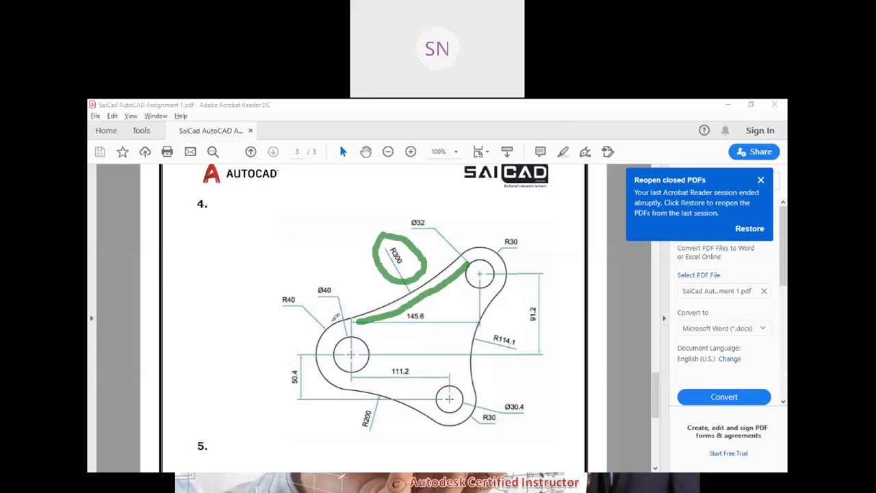
mouse_move(319, 318)
mouse_down()
mouse_move(333, 324)
mouse_move(341, 313)
mouse_up()
mouse_move(470, 238)
mouse_down()
mouse_move(490, 243)
mouse_move(504, 229)
mouse_up()
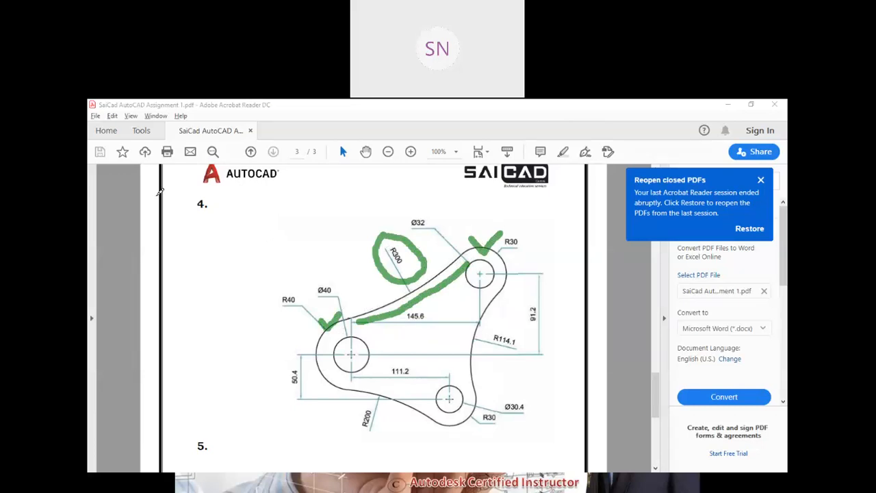
click(126, 186)
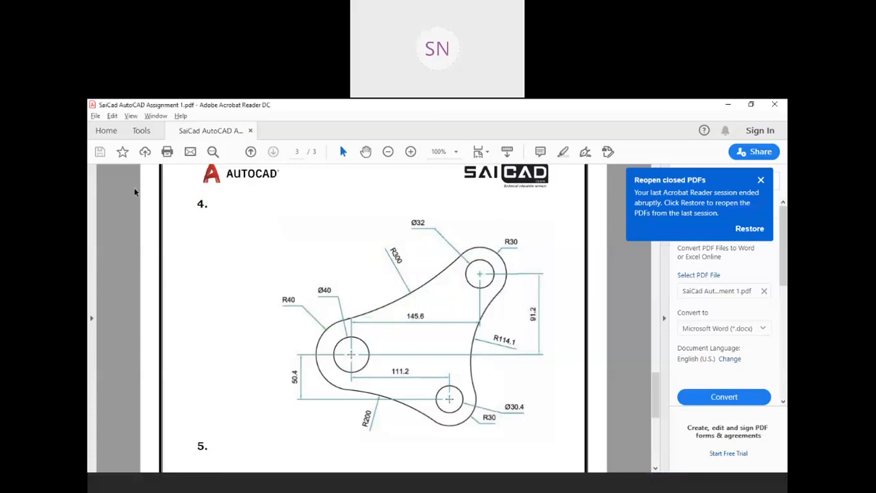
Switch to AutoCAD and draw a tangent-tangent-radius circle of radius 300 touching the tops of the left and upper outer circles
key(alt+Tab)
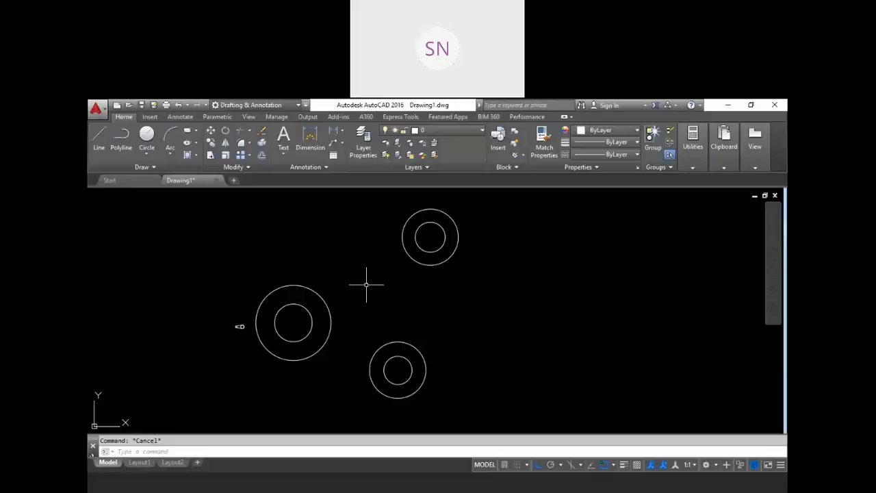
text(c)
key(Return)
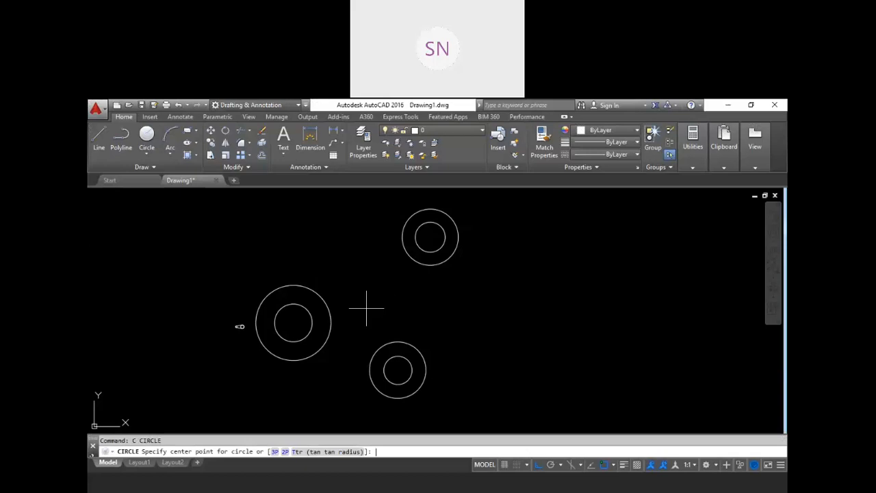
click(327, 452)
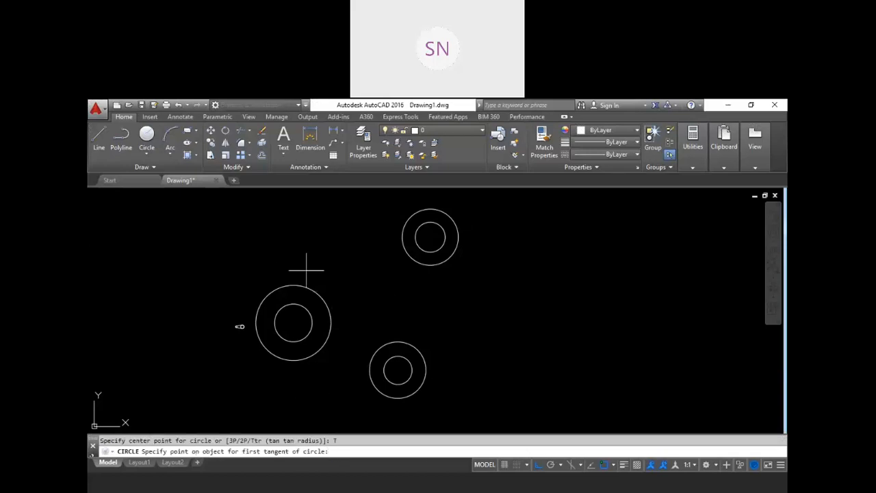
click(293, 280)
click(402, 234)
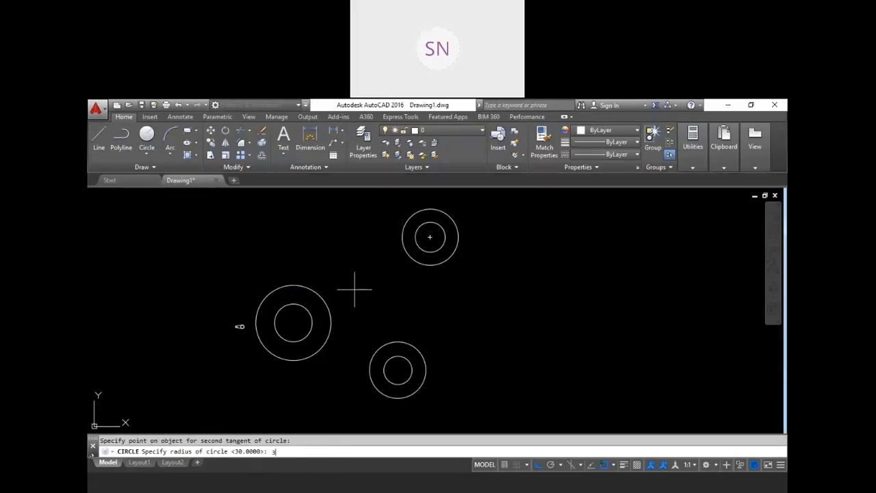
key(Return)
scroll(371, 307, down, 4)
scroll(362, 328, up, 2)
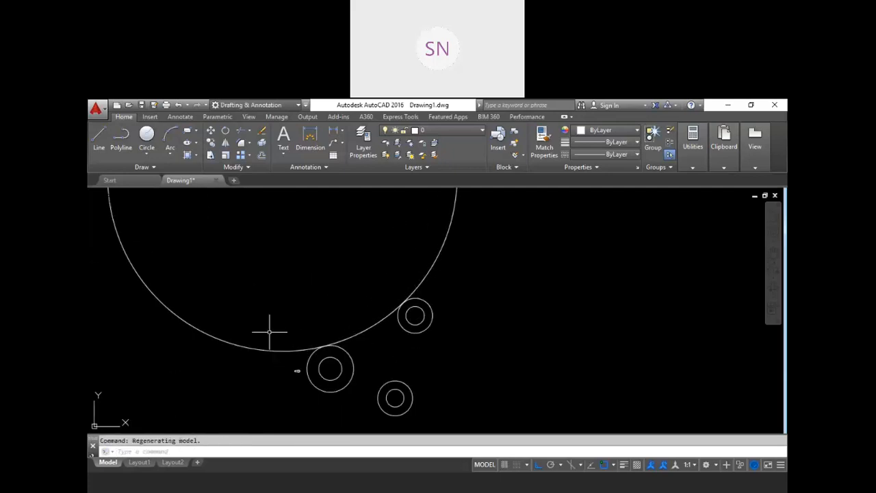
scroll(375, 327, up, 2)
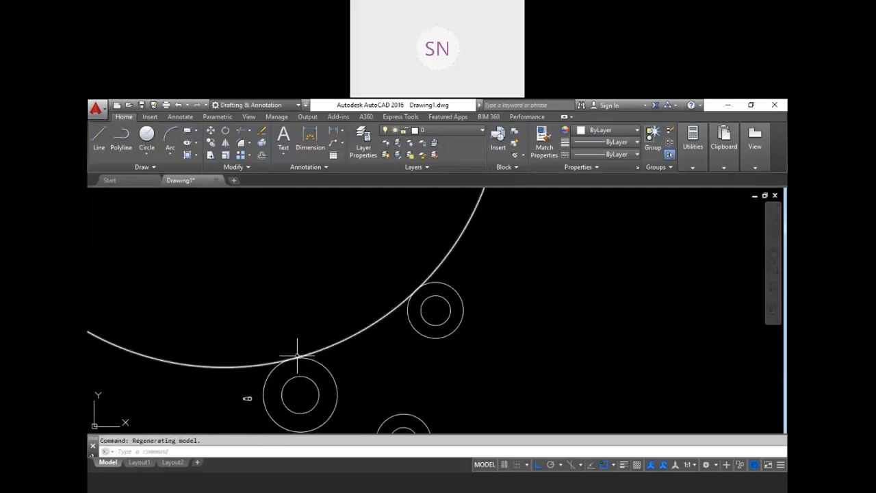
Trim the radius 300 circle to the arc between the left and upper outer circles
scroll(366, 348, down, 2)
key(Escape)
text(tr)
key(Return)
key(Return)
click(427, 274)
key(Escape)
scroll(322, 356, up, 2)
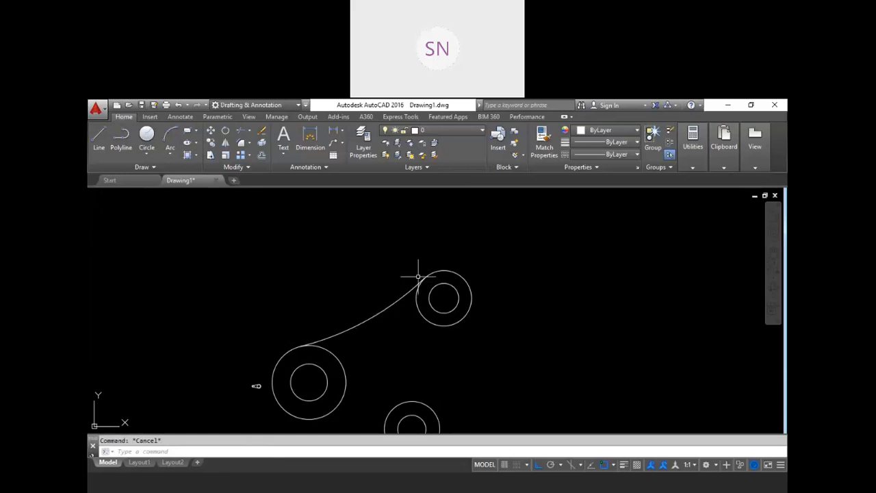
scroll(404, 260, down, 2)
scroll(409, 335, up, 2)
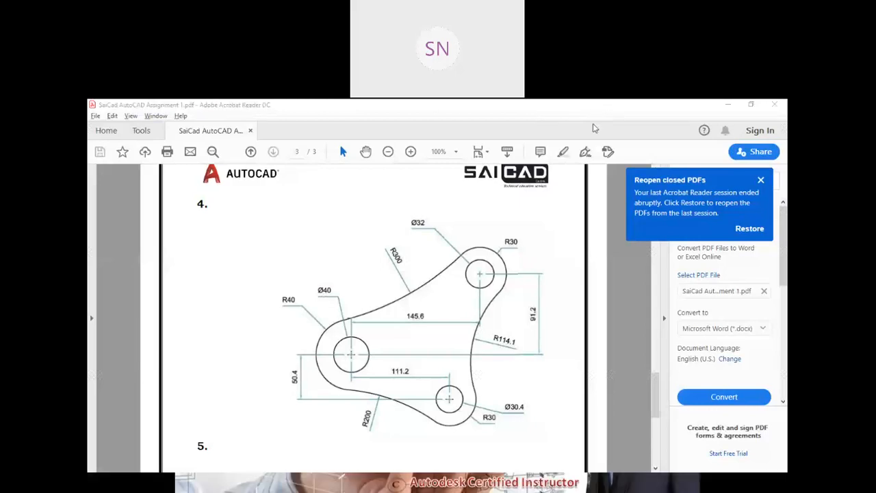
In the assignment PDF, examine the radii of figure 4's right-hand and bottom connecting arcs, circling both with temporary annotations
mouse_move(518, 325)
mouse_down()
mouse_move(489, 324)
mouse_move(504, 360)
mouse_move(515, 328)
mouse_up()
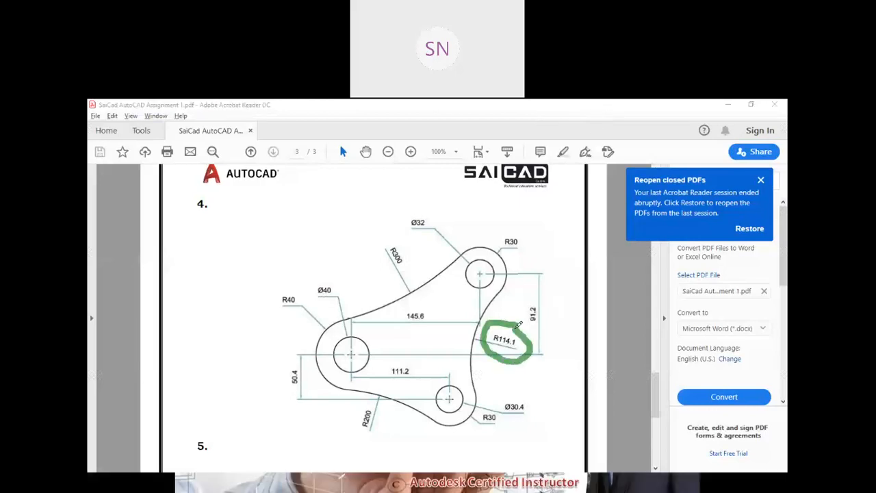
mouse_move(376, 435)
mouse_down()
mouse_move(387, 414)
mouse_move(353, 435)
mouse_move(382, 430)
mouse_up()
click(127, 183)
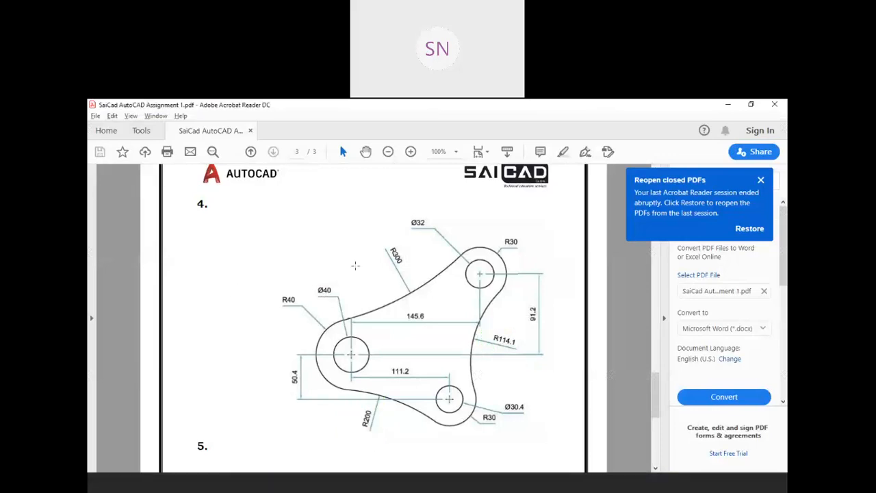
Switch to AutoCAD and draw a tangent-tangent-radius circle of radius 114.1 touching the right sides of the upper and lower outer circles
key(alt+Tab)
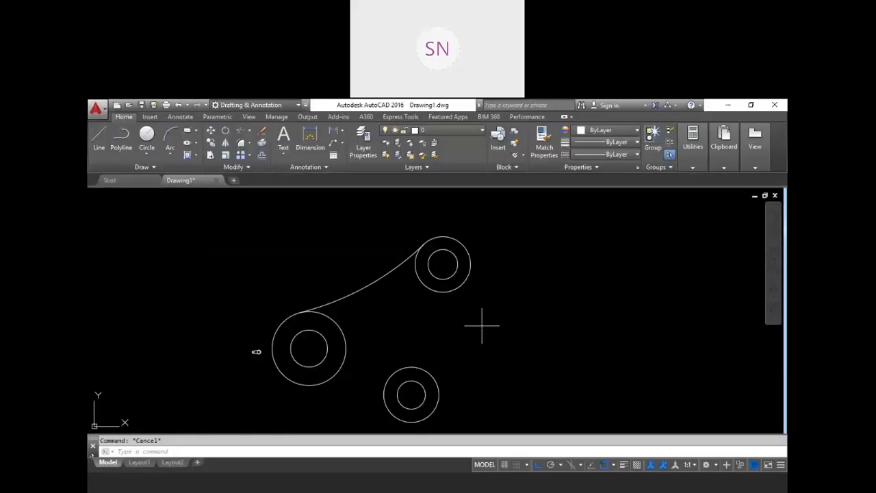
text(c)
key(Return)
text(T)
key(Return)
click(465, 288)
click(440, 386)
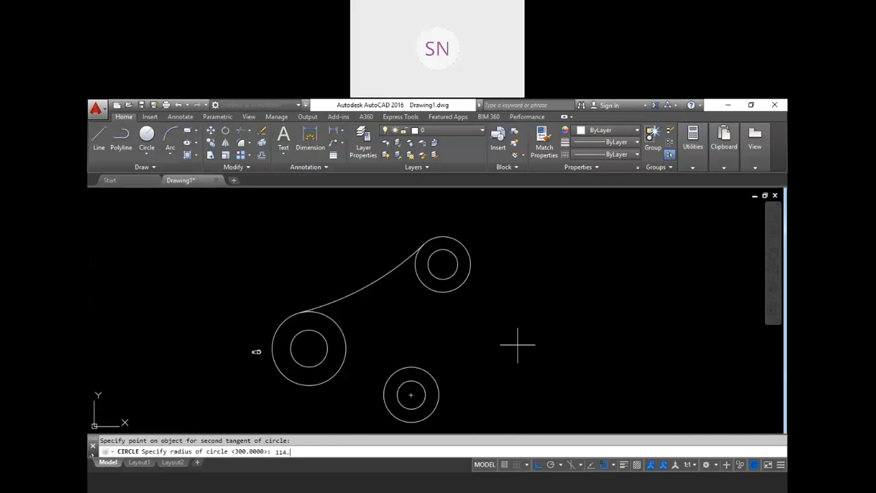
key(Return)
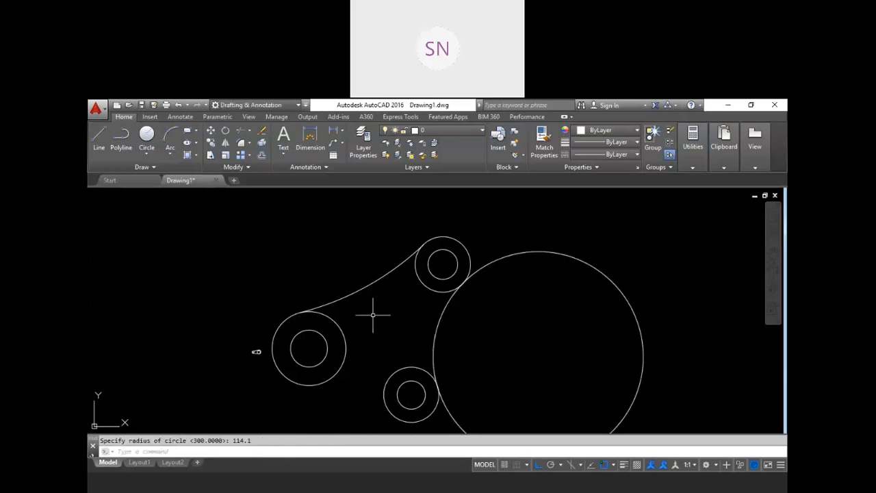
scroll(371, 297, down, 2)
scroll(334, 417, up, 2)
Draw a tangent-tangent-radius circle of radius 200 touching the undersides of the left and lower outer circles
text(c)
key(Return)
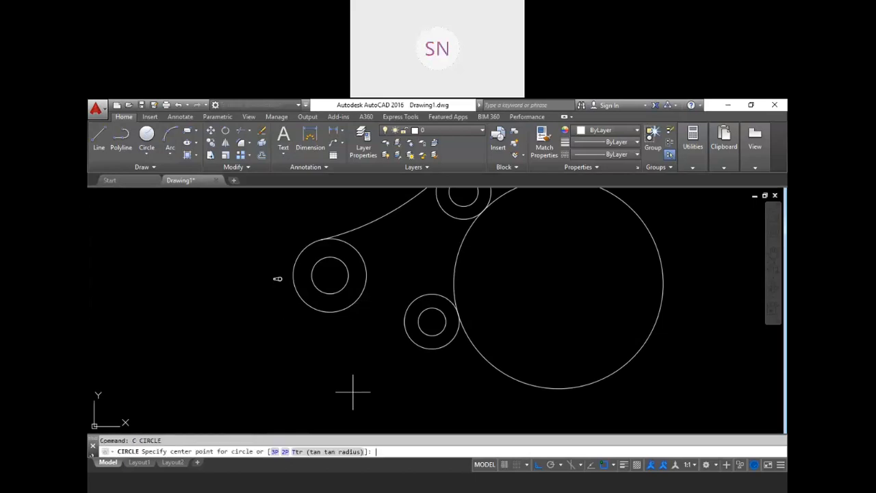
text(t)
key(Return)
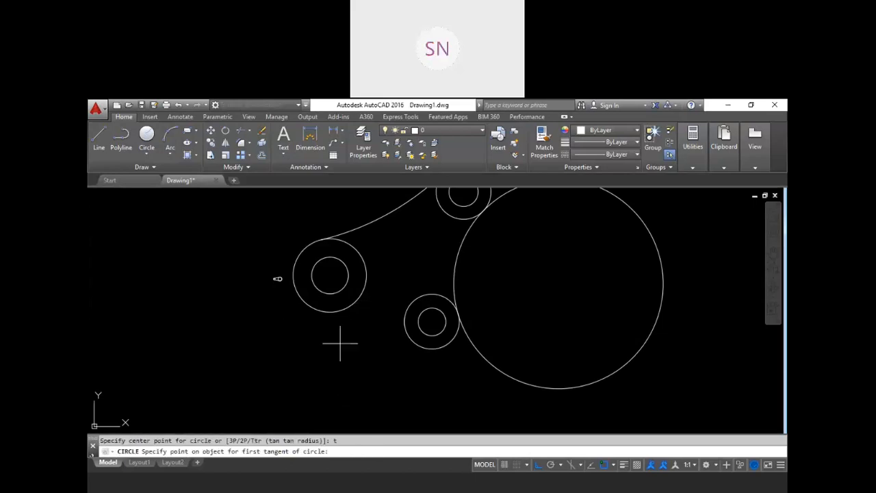
click(325, 315)
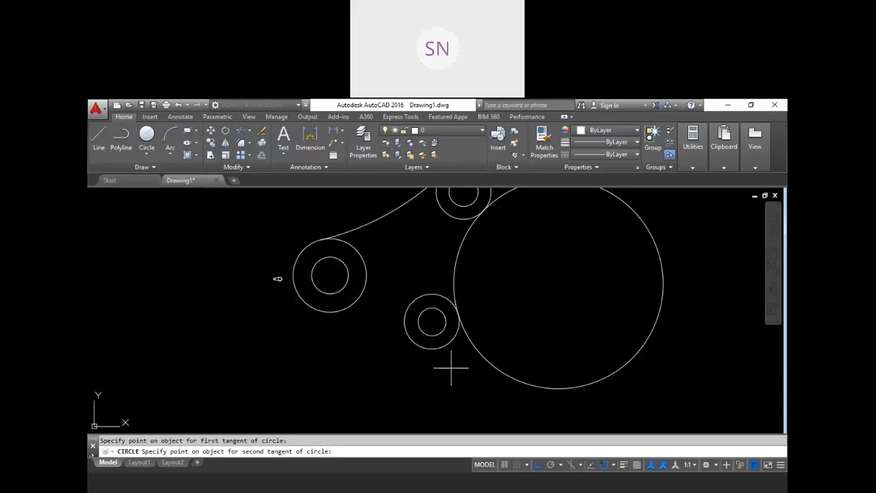
click(432, 349)
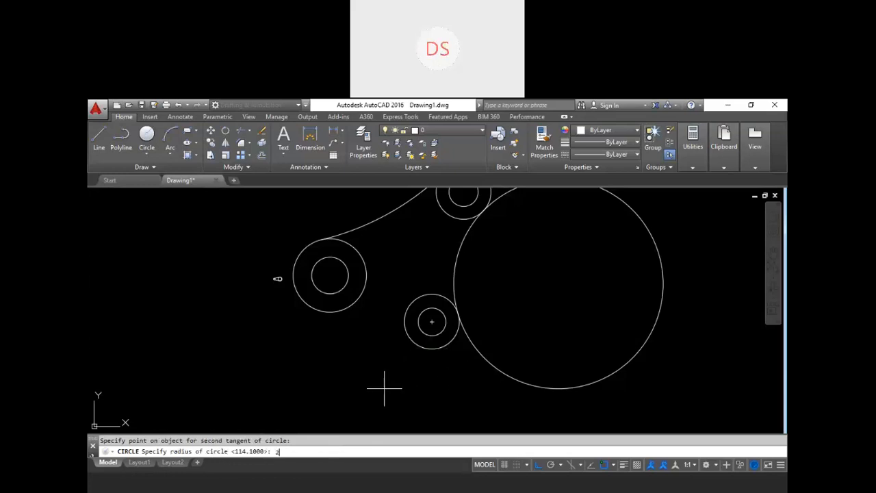
text(200)
key(Return)
scroll(319, 335, down, 2)
scroll(306, 321, down, 2)
scroll(362, 382, up, 2)
Trim the radius 114.1 and radius 200 circles to the arcs between the outer circles they touch
key(Escape)
text(tr)
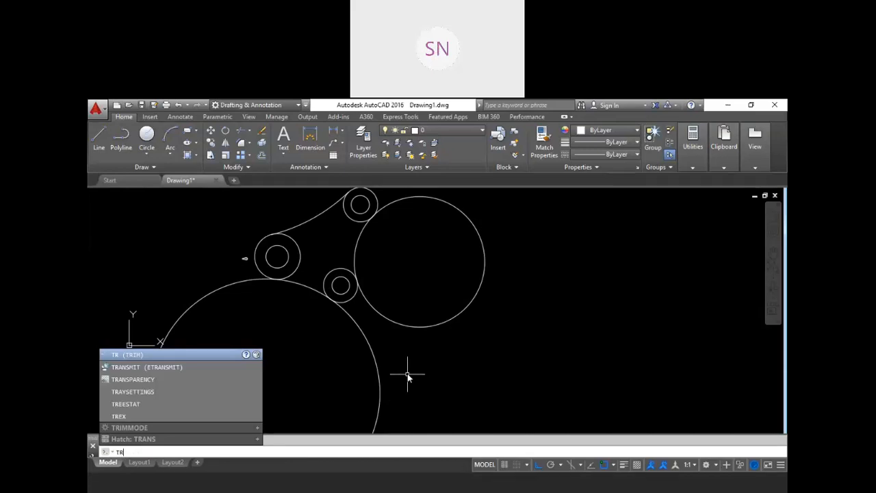
key(Return)
key(Return)
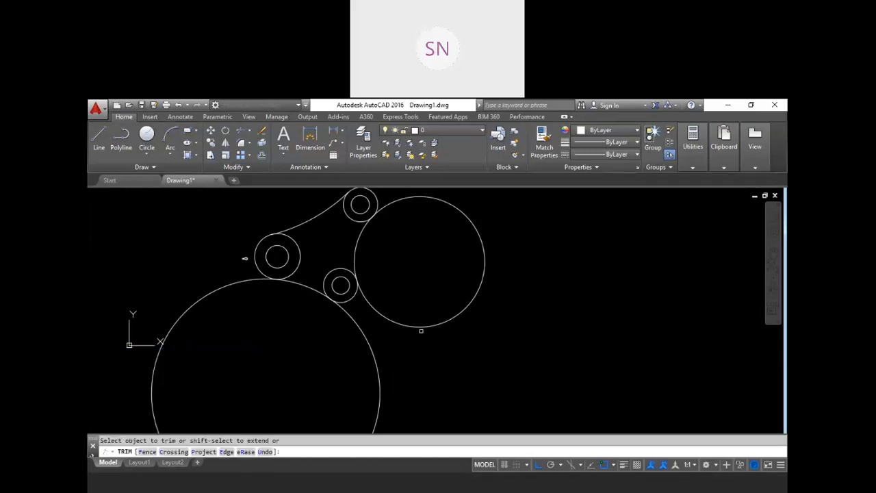
click(421, 328)
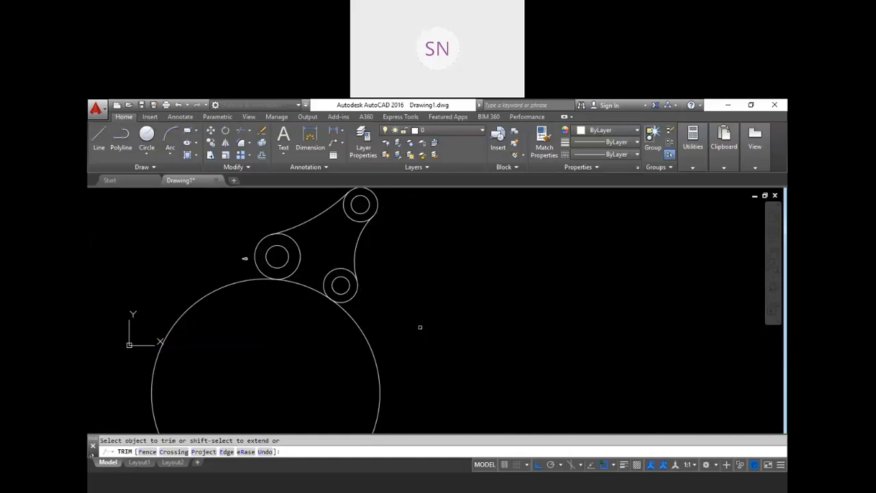
click(381, 361)
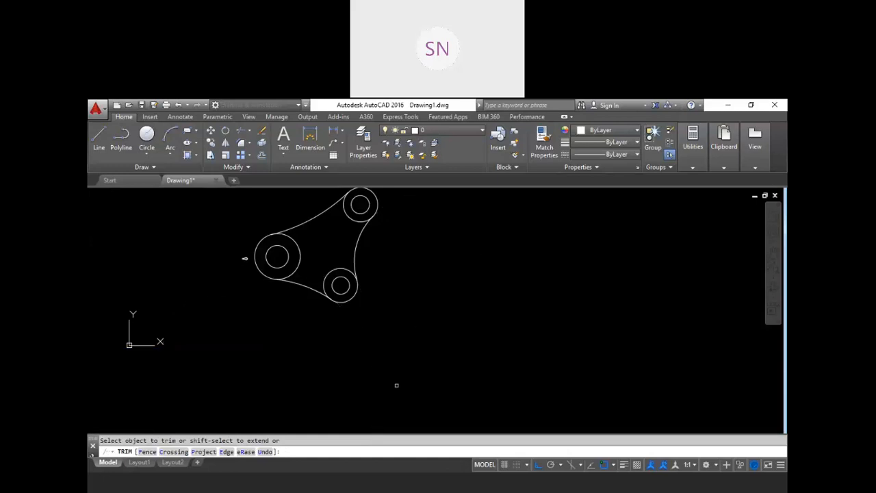
Trim the inward-facing parts of the three outer circles to leave one continuous plate outline
scroll(404, 382, down, 2)
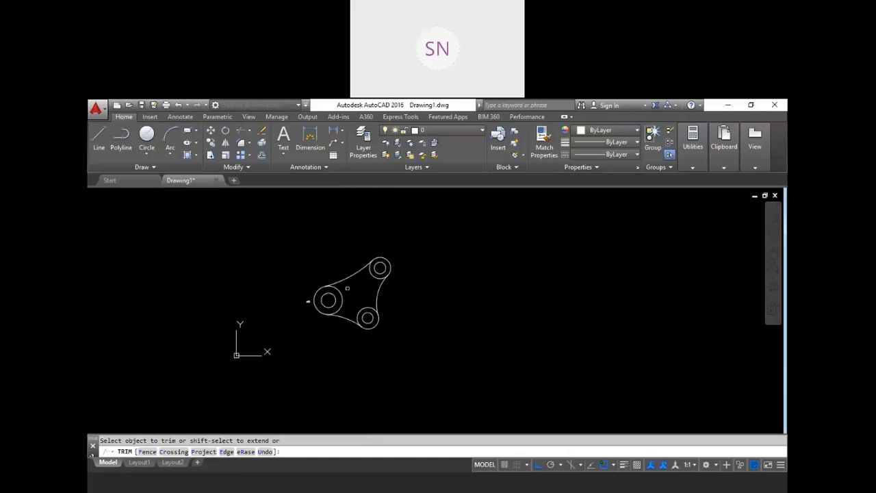
scroll(347, 288, up, 2)
click(331, 303)
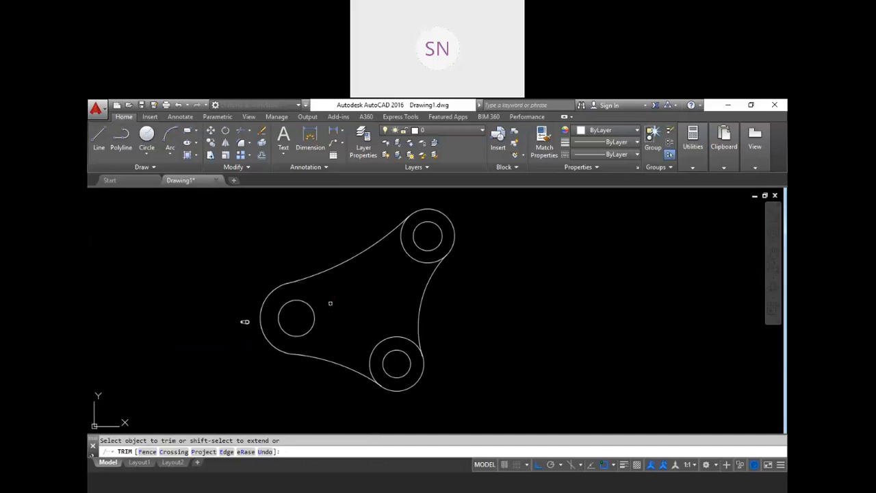
click(402, 253)
click(378, 339)
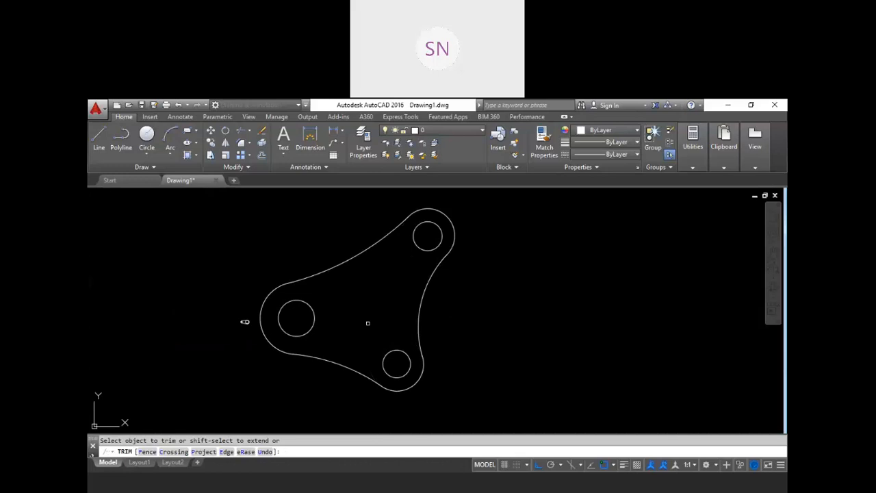
scroll(366, 320, down, 1)
scroll(363, 317, up, 1)
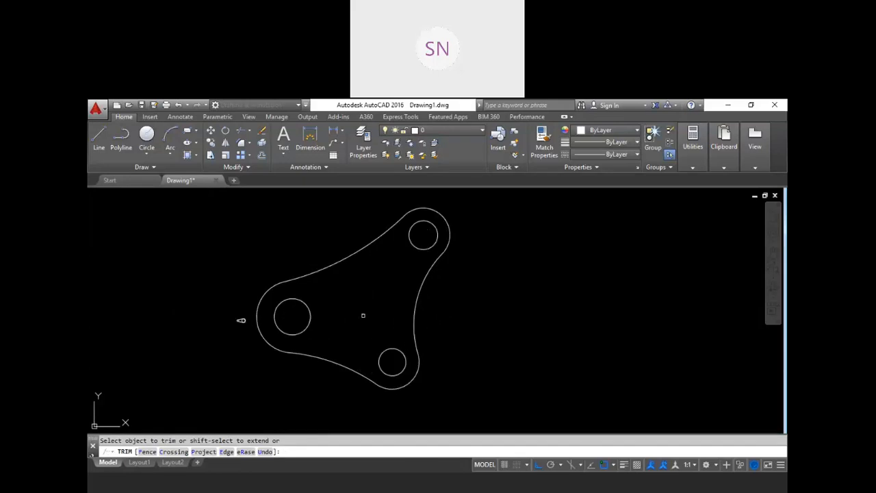
key(Escape)
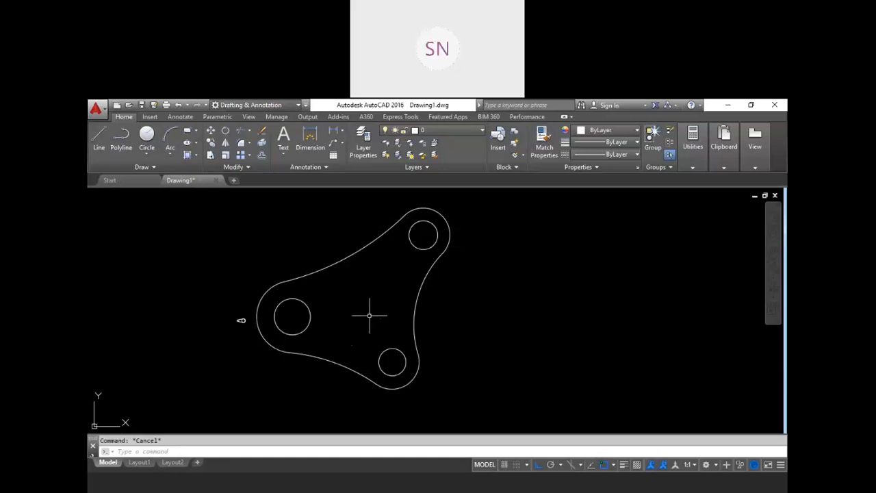
Delete the diameter 40 hole circle from the plate's left lobe
scroll(294, 327, up, 2)
click(326, 309)
click(312, 304)
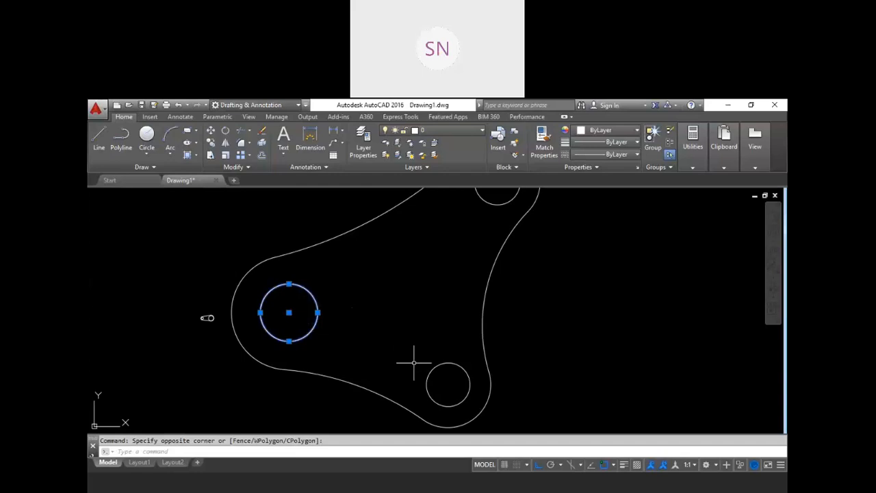
key(Delete)
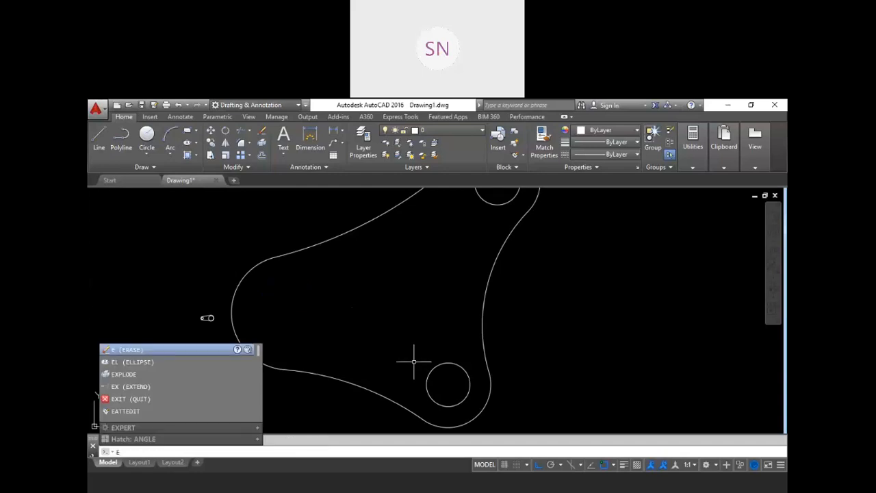
Delete the hole circle from the plate's lower lobe
key(Return)
click(432, 370)
key(Return)
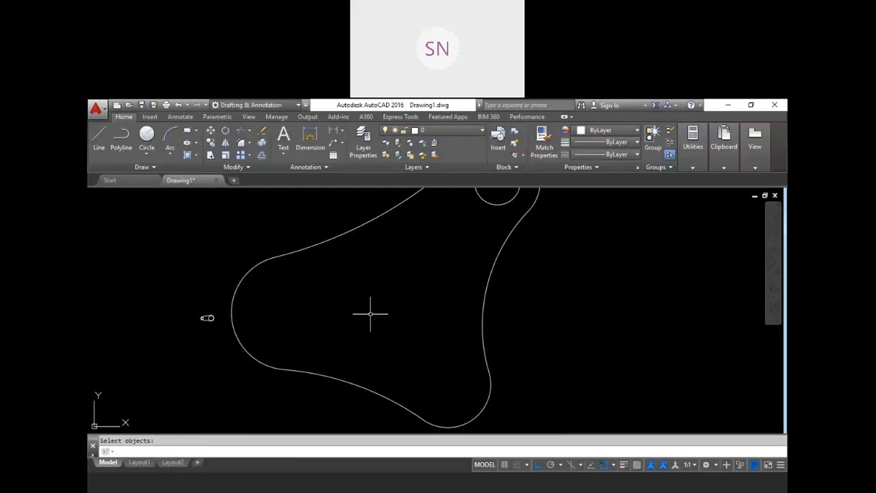
Undo the two hole deletions to restore the circles in the plate's left and lower lobes
key(ctrl+z)
key(ctrl+z)
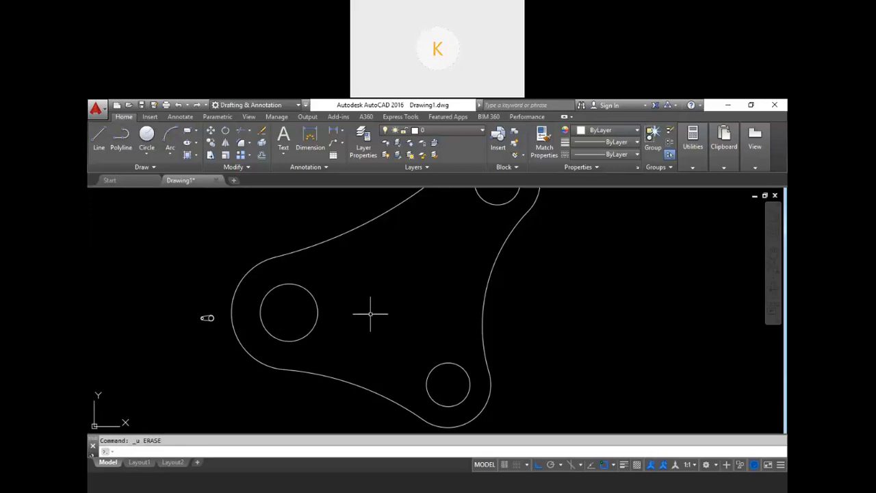
scroll(370, 314, down, 2)
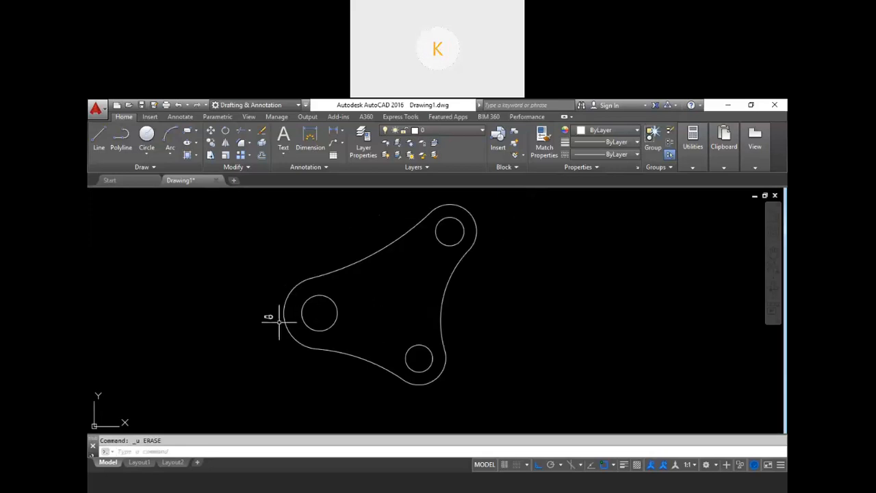
scroll(263, 317, up, 2)
scroll(274, 310, up, 1)
scroll(299, 332, down, 2)
scroll(296, 340, down, 1)
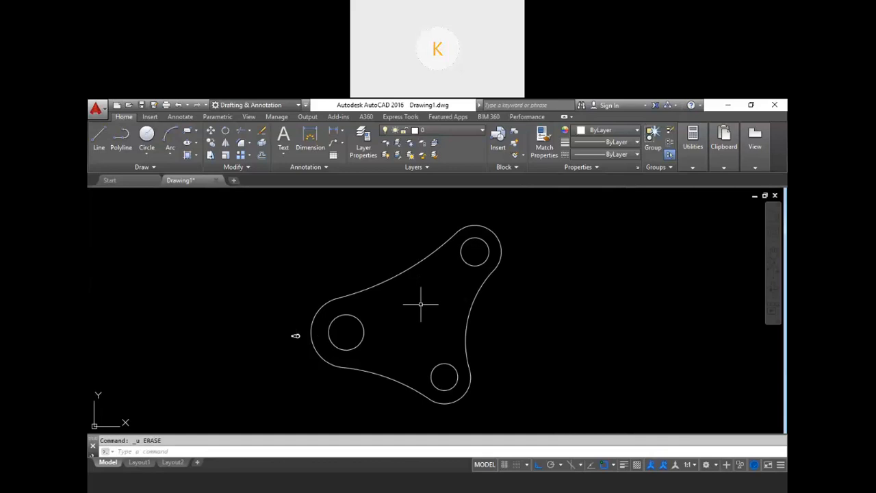
scroll(424, 311, down, 2)
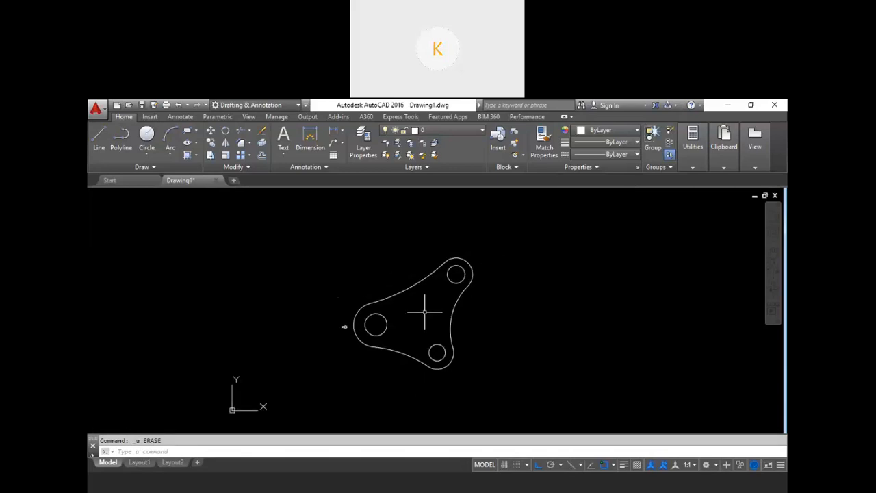
scroll(479, 320, up, 2)
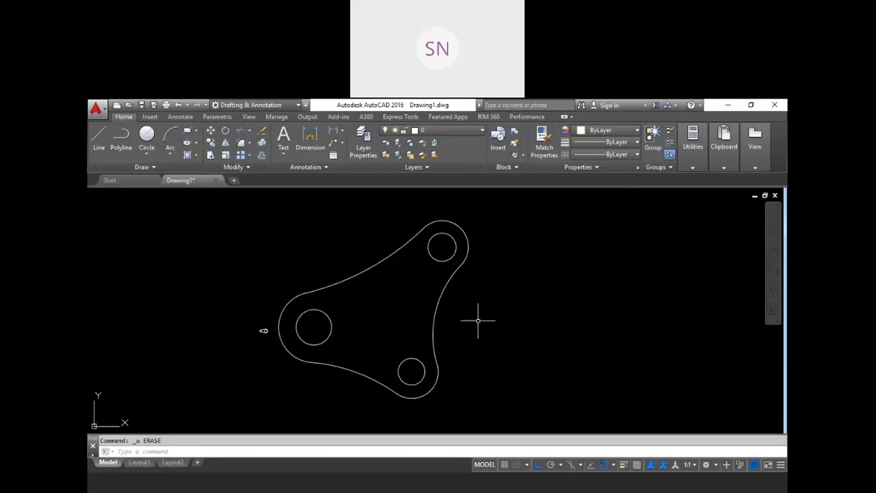
Return from the assignment PDF to AutoCAD and set the Rectangle command's fillet radius to 0.5
key(Escape)
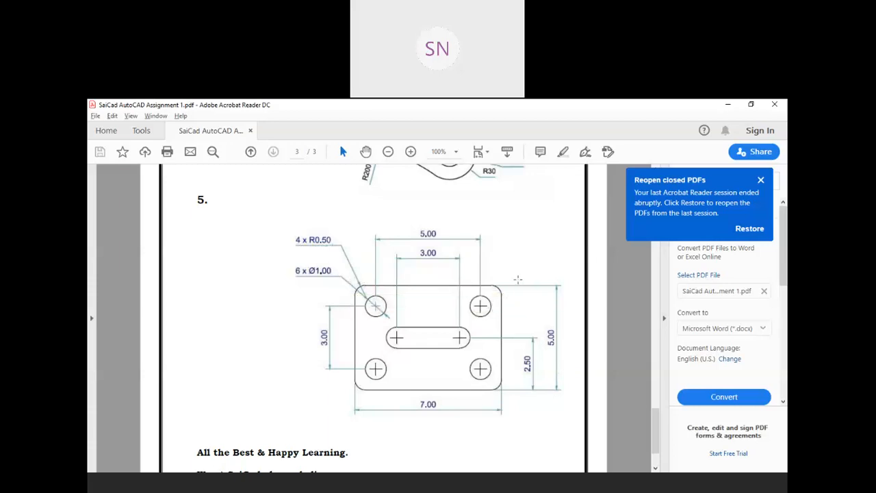
key(alt+Tab)
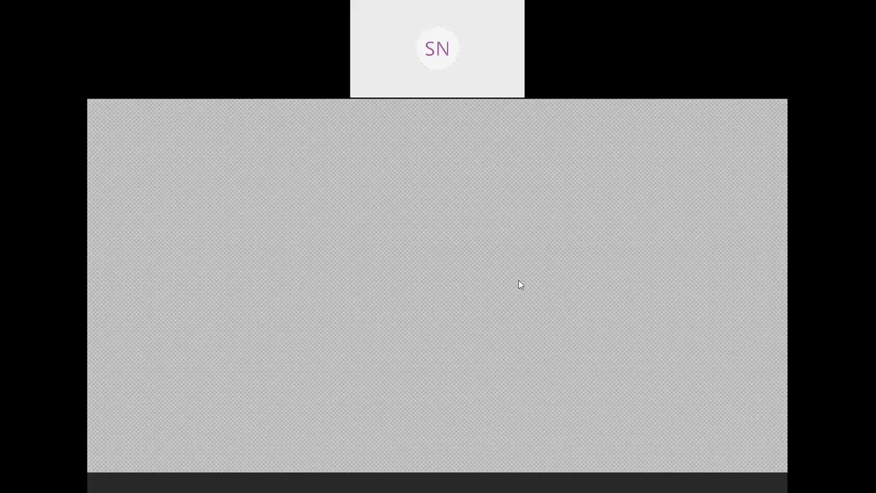
scroll(568, 326, up, 2)
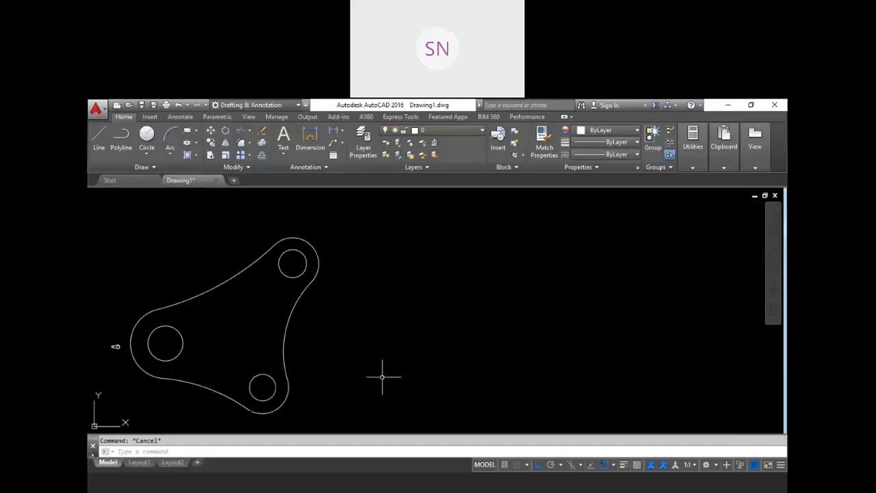
text(rec)
key(Return)
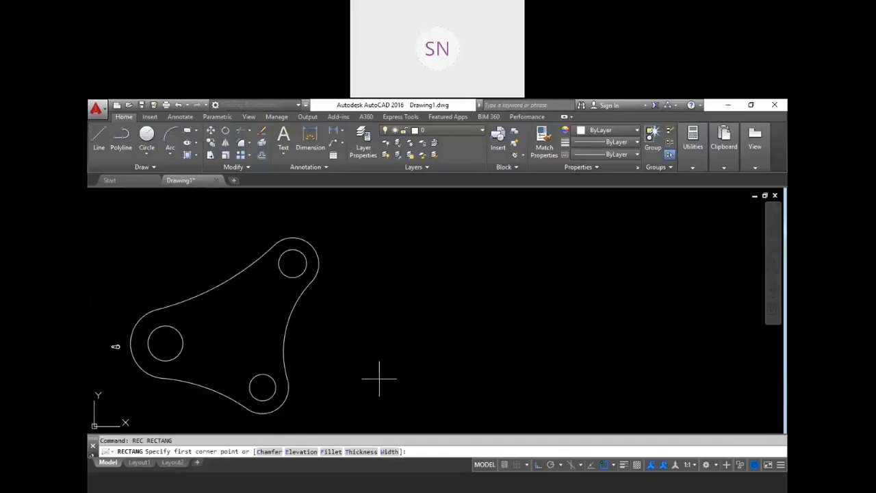
click(332, 451)
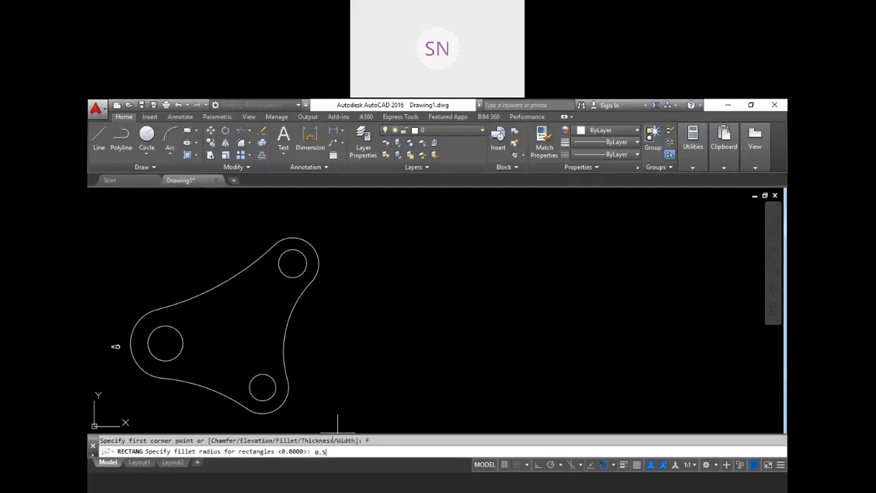
key(Return)
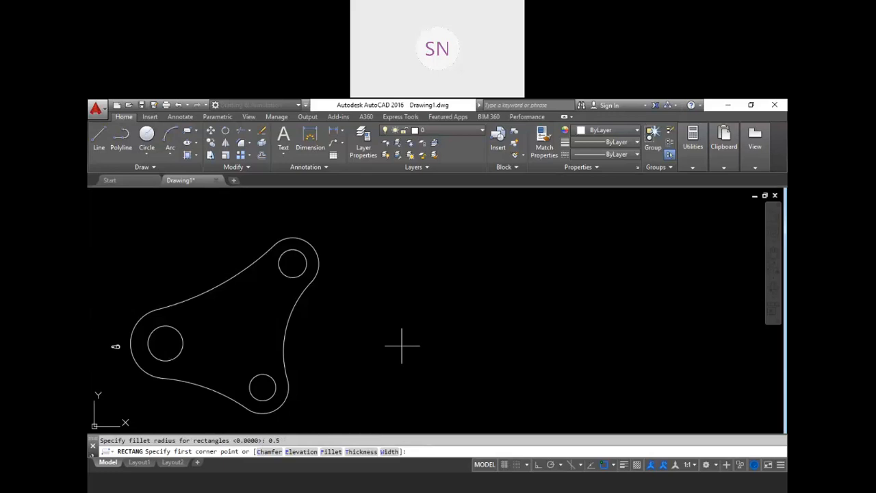
click(402, 346)
text(D)
key(Return)
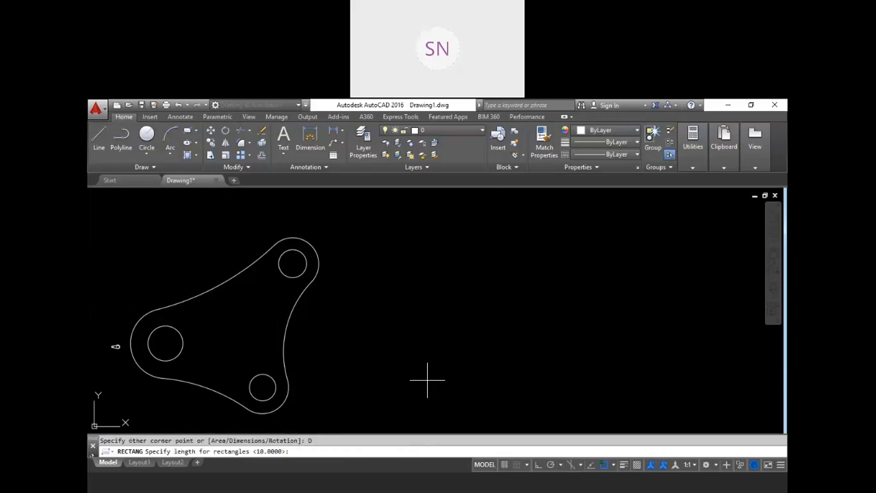
text(7)
key(Return)
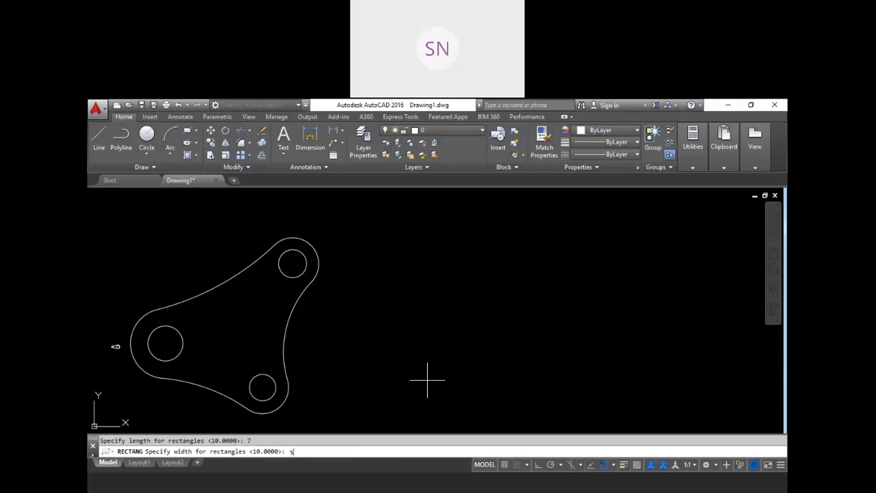
text(5)
key(Return)
scroll(418, 370, up, 5)
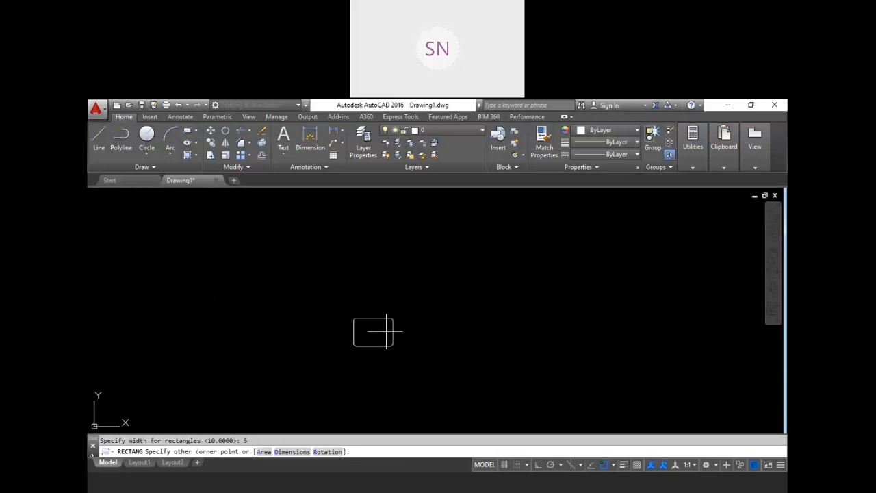
scroll(355, 347, up, 4)
key(Escape)
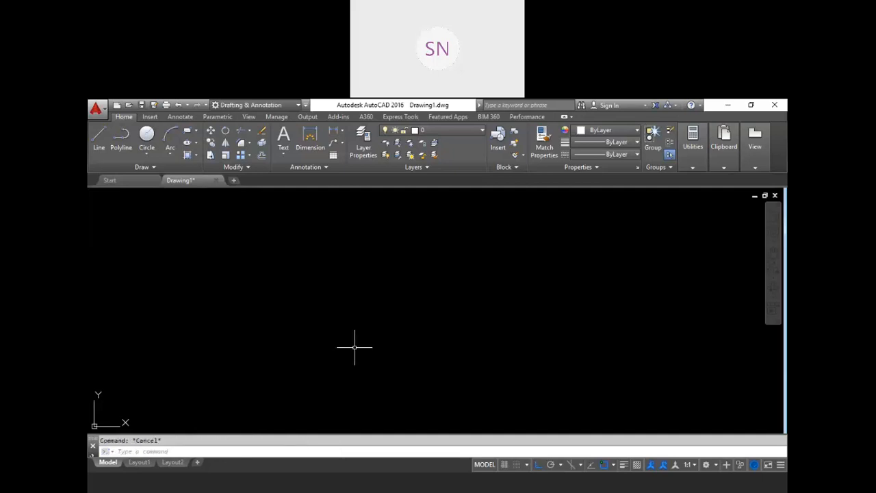
Draw a rectangle 7 long and 5 wide with corners filleted at radius 0.5 in an empty area of the drawing
text(rec)
key(Return)
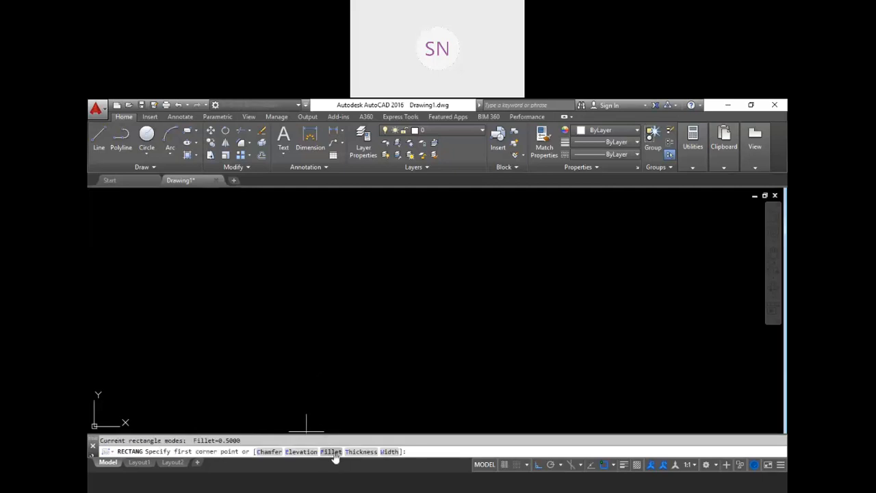
click(332, 451)
key(Return)
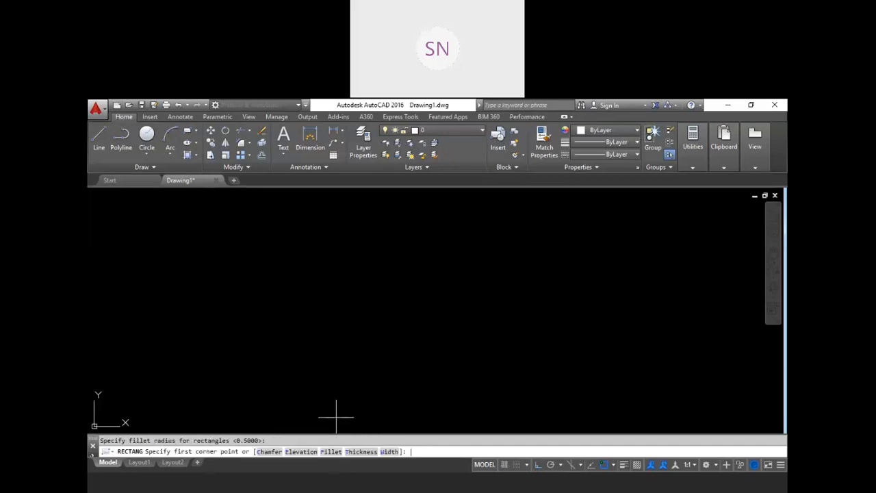
click(258, 370)
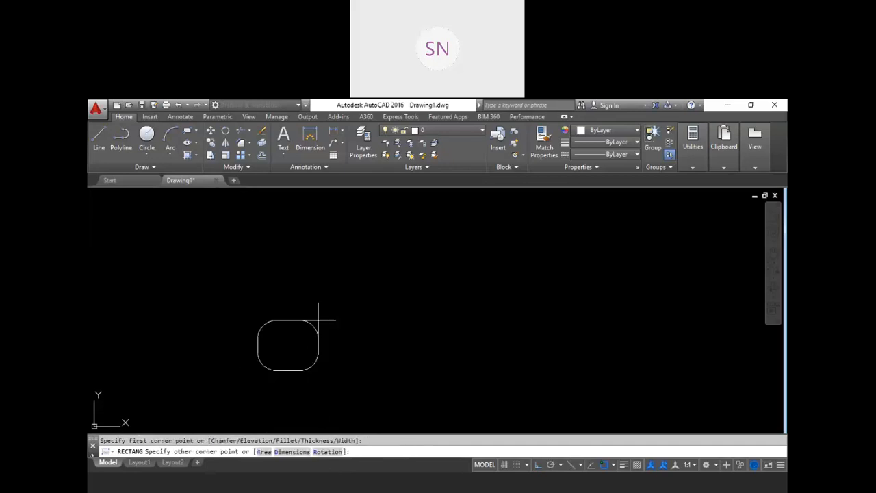
text(d)
key(Return)
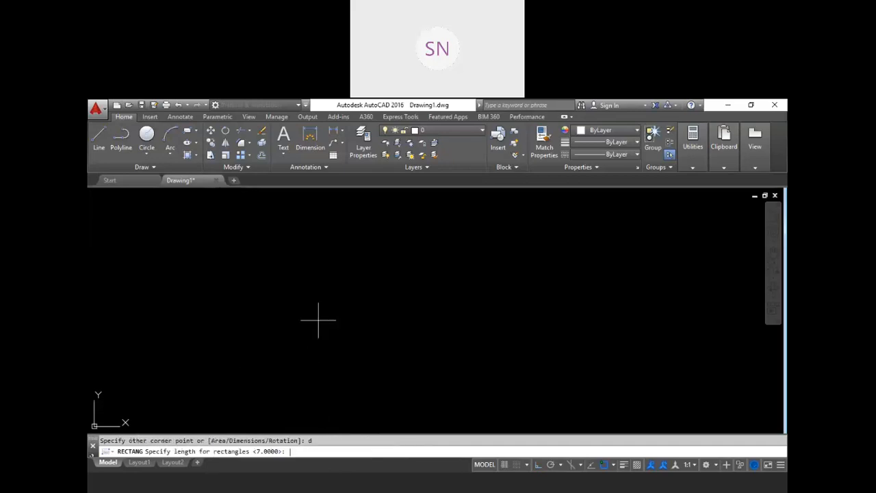
text(7)
key(Return)
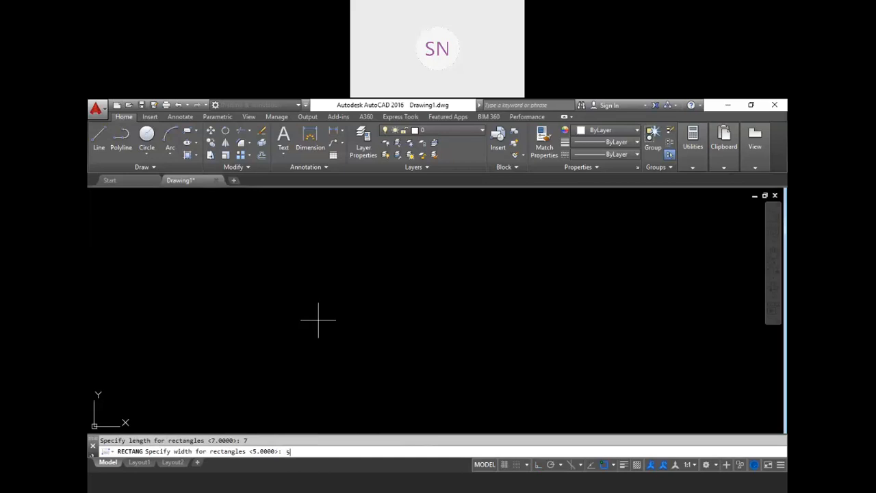
text(5)
key(Return)
click(406, 264)
scroll(378, 316, down, 2)
scroll(431, 273, up, 2)
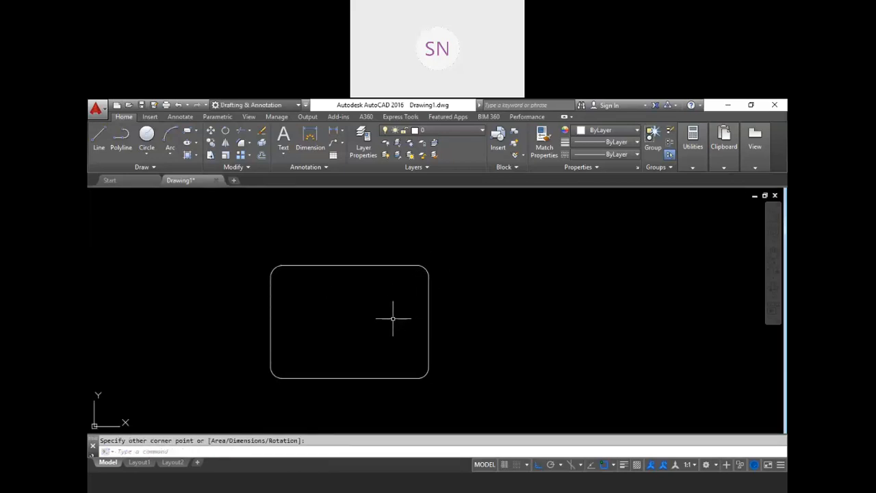
Draw vertical and horizontal centre lines joining the midpoints of the rounded rectangle's opposite sides
key(alt+Tab)
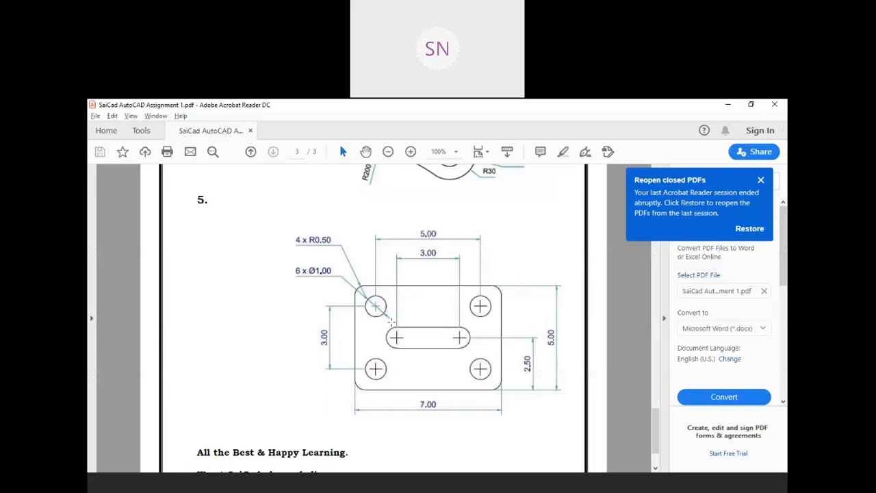
key(alt+Tab)
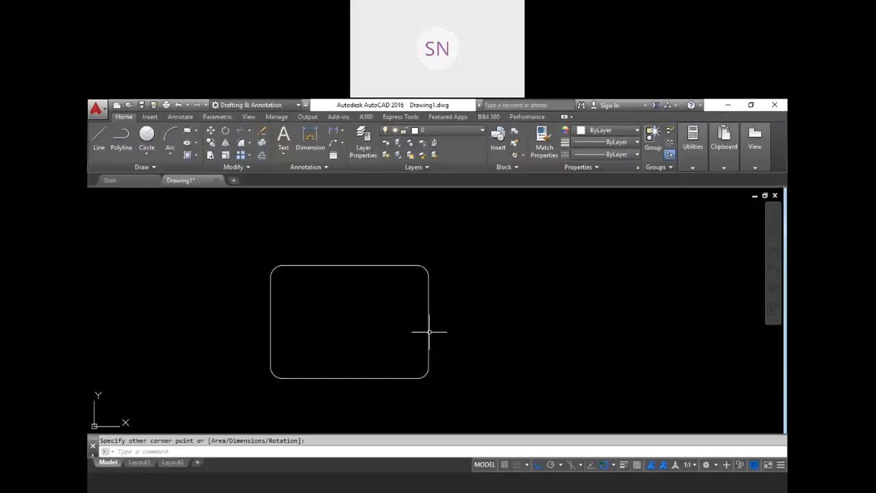
text(l)
key(Return)
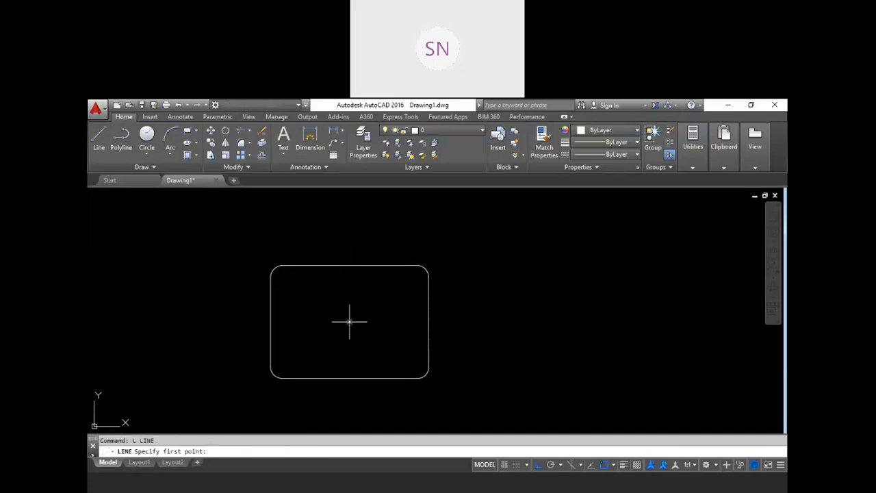
click(349, 265)
click(349, 376)
key(Return)
key(Return)
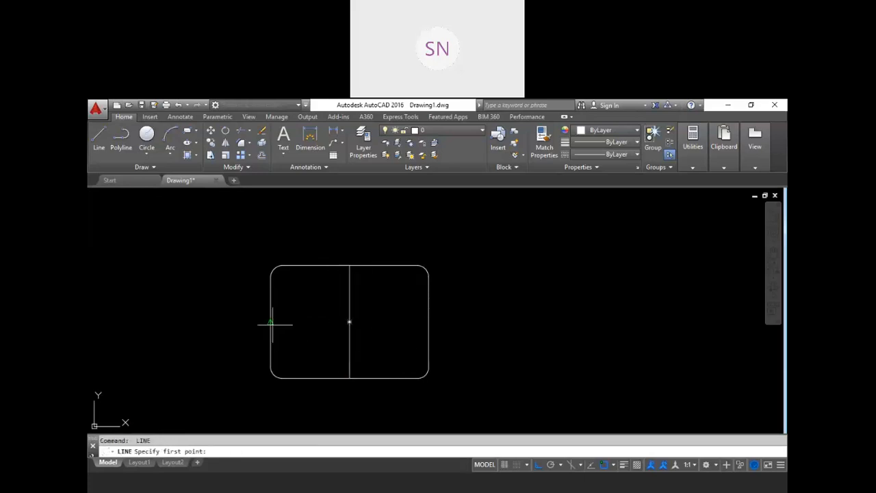
click(271, 322)
click(429, 322)
scroll(327, 316, up, 2)
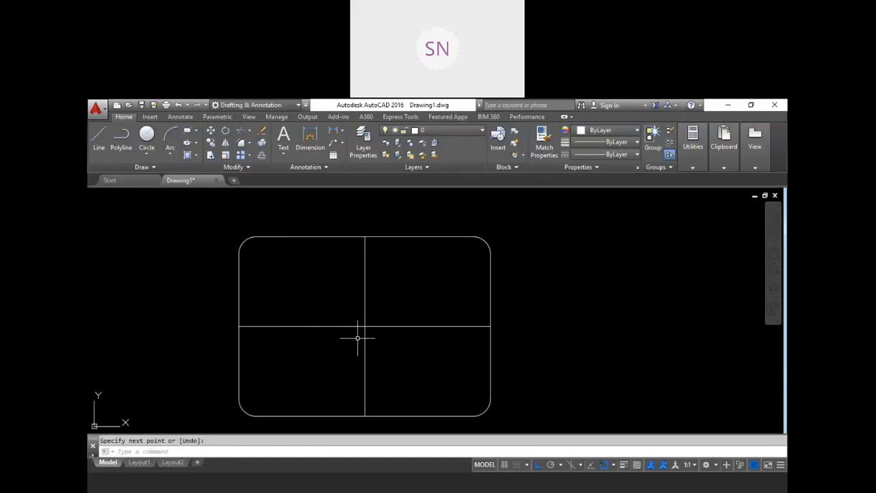
key(Escape)
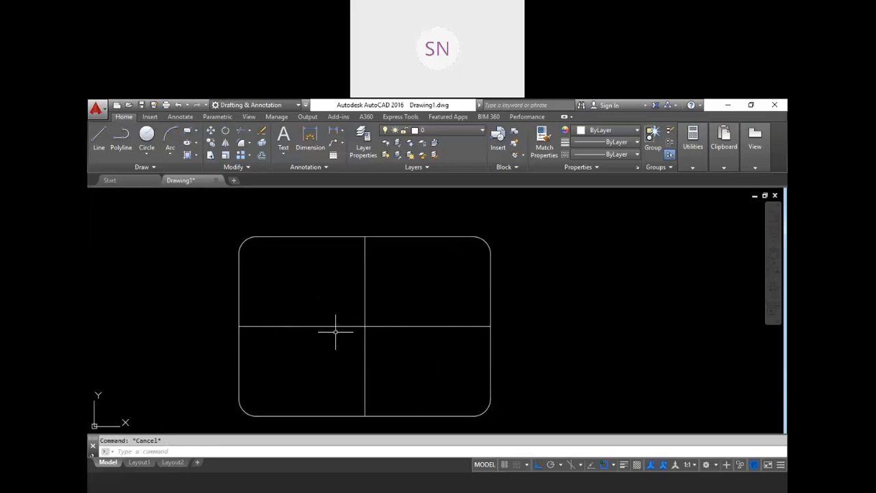
Draw construction lines from the rectangle's centre, 1.5 upward and 2.5 to the left, to locate the upper-left hole
key(alt+Tab)
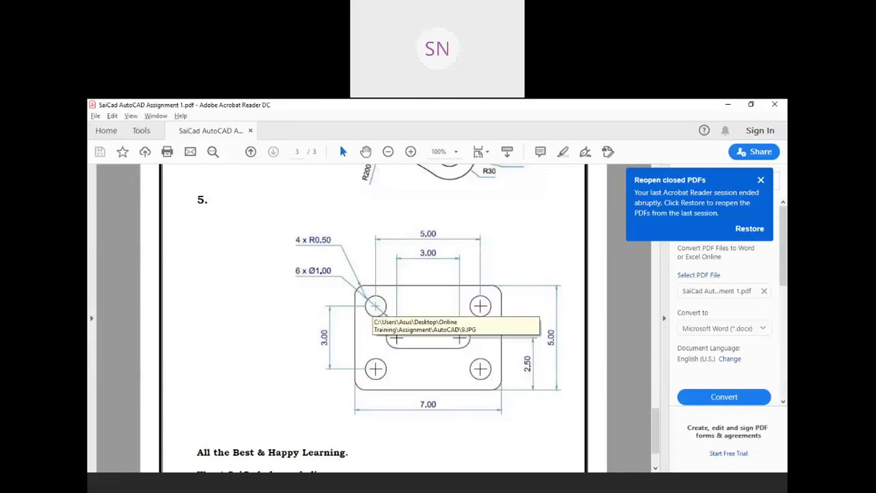
key(alt+Tab)
text(l)
key(Return)
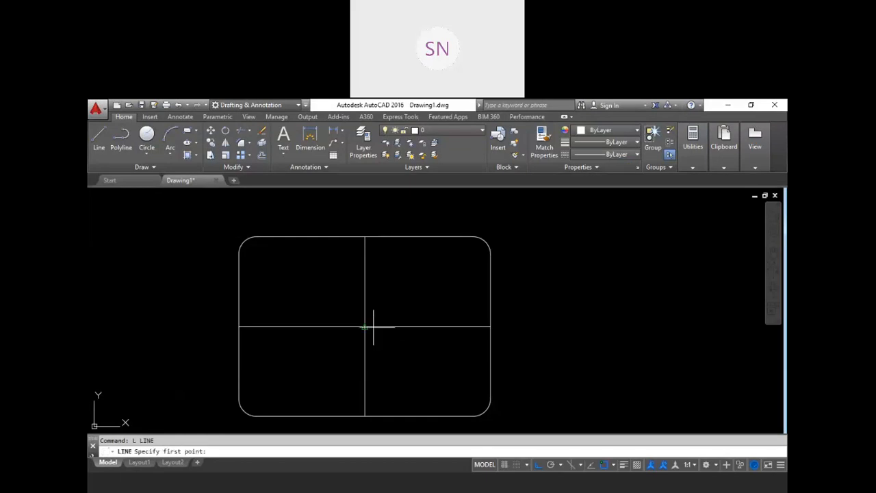
click(364, 326)
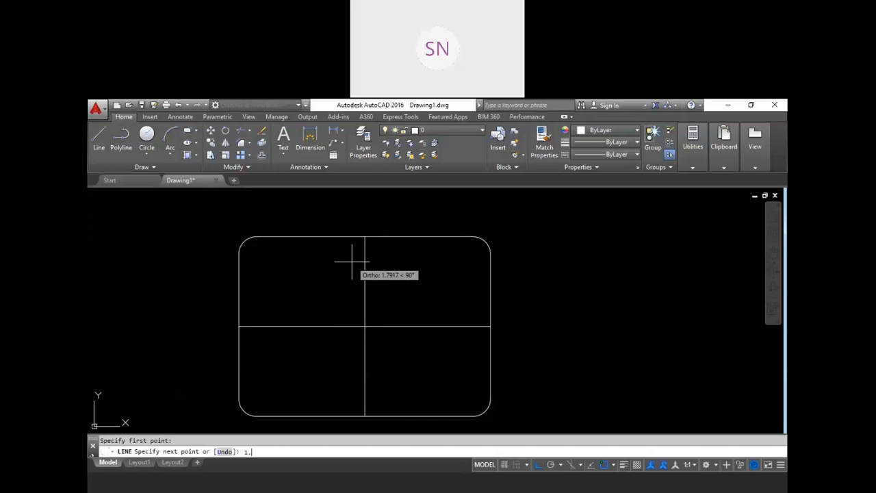
text(1.5)
key(Return)
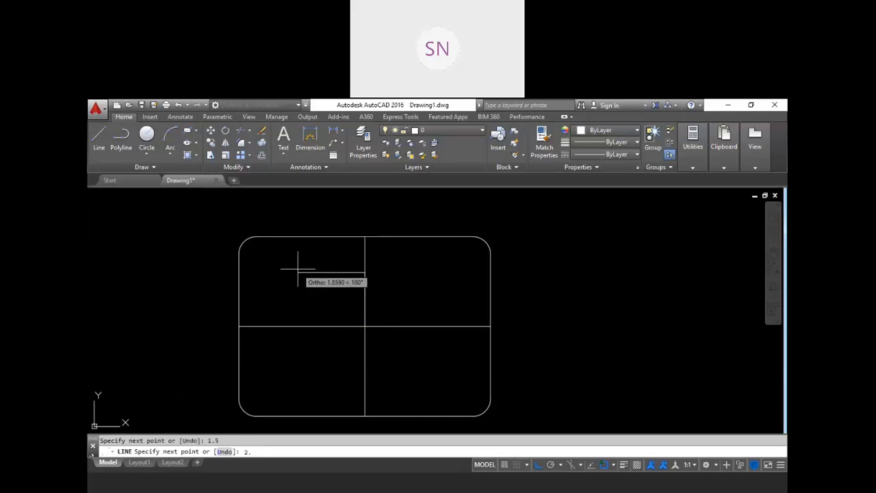
text(2.5)
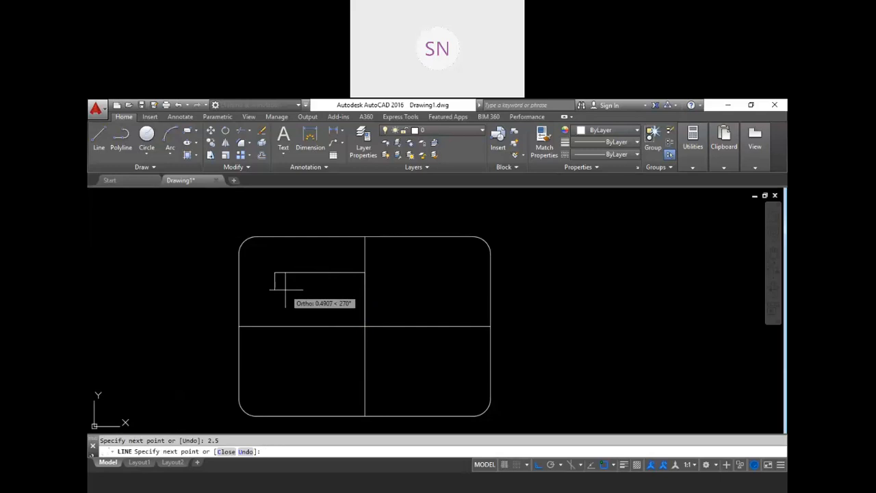
key(Return)
key(Escape)
Draw a circle of diameter 1 centred on the free end of the horizontal construction line for the upper-left hole
text(c)
key(Return)
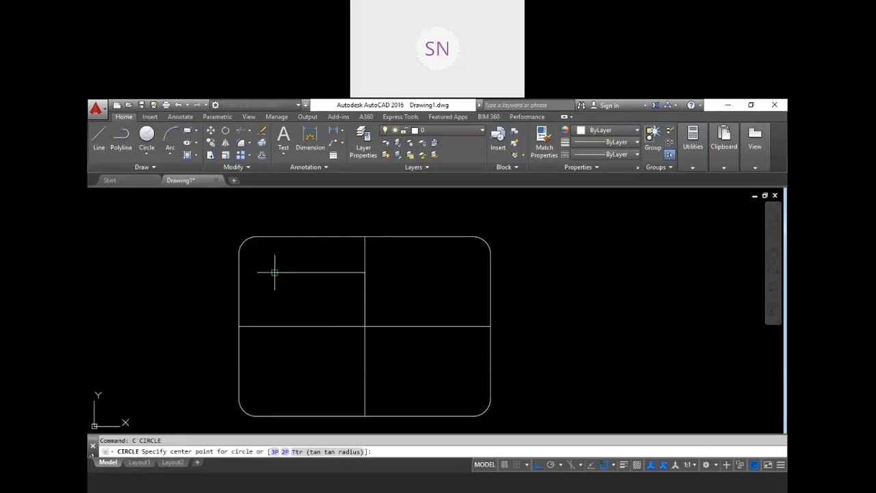
click(274, 272)
key(alt+Tab)
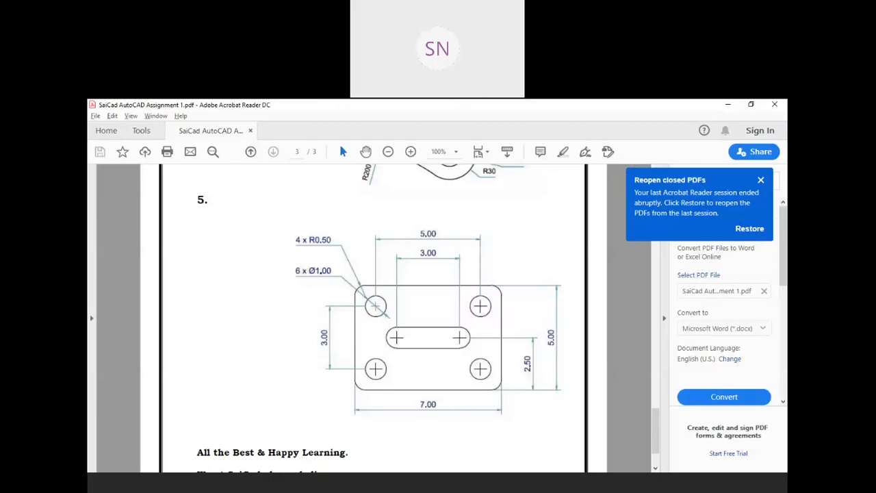
key(alt+Tab)
text(d)
key(Return)
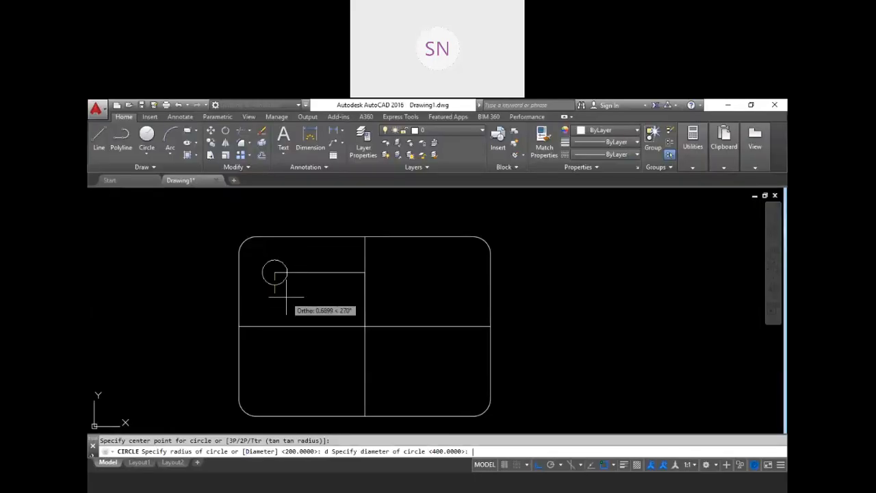
click(286, 310)
Erase the construction lines that locate the upper-left hole
click(325, 288)
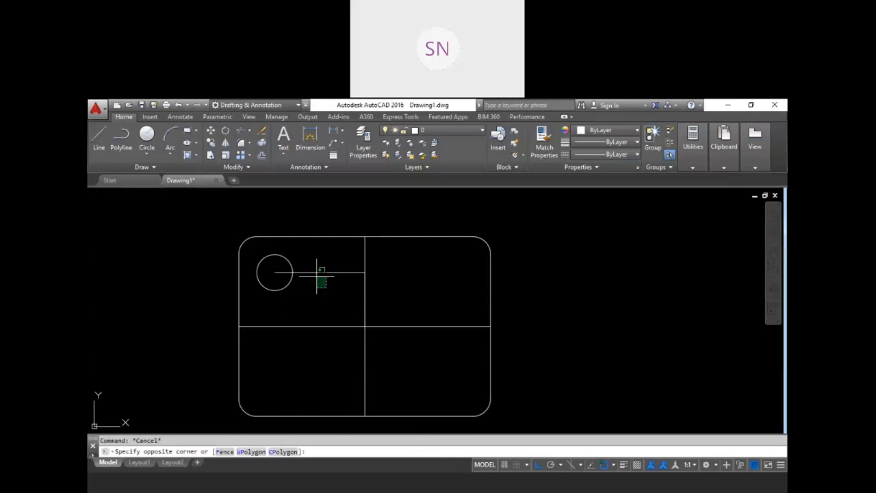
click(308, 262)
text(e)
key(Return)
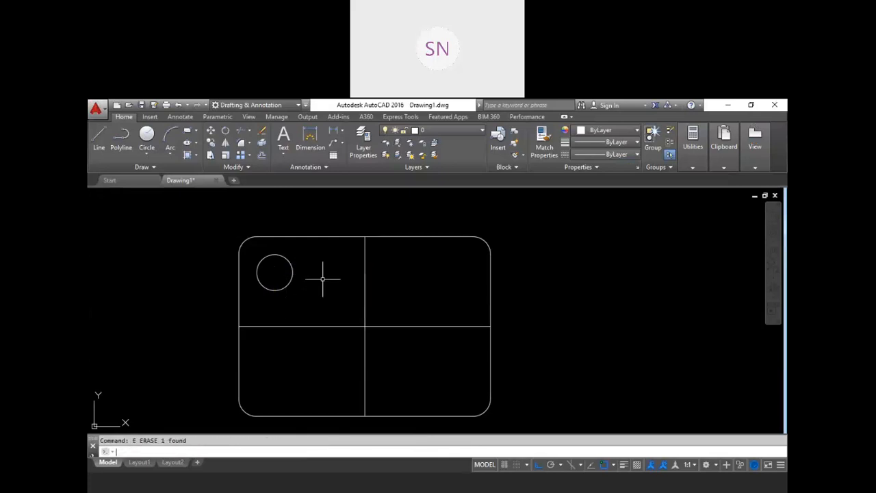
click(364, 290)
key(Escape)
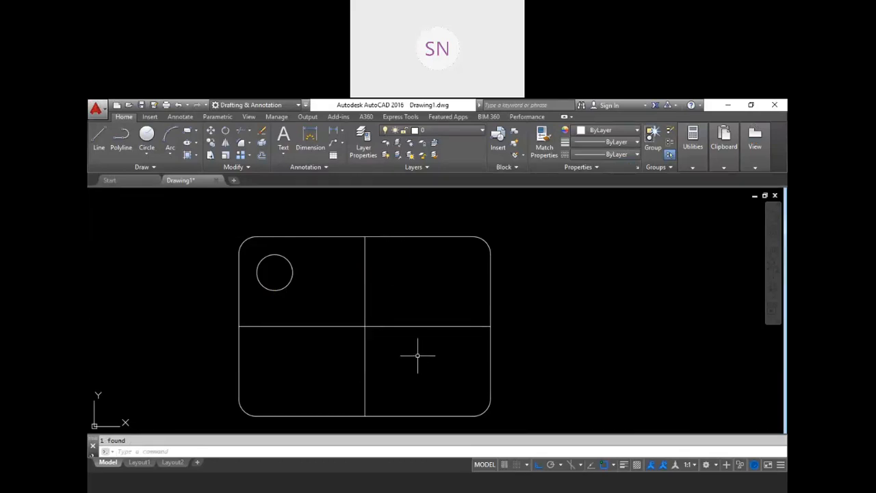
key(Escape)
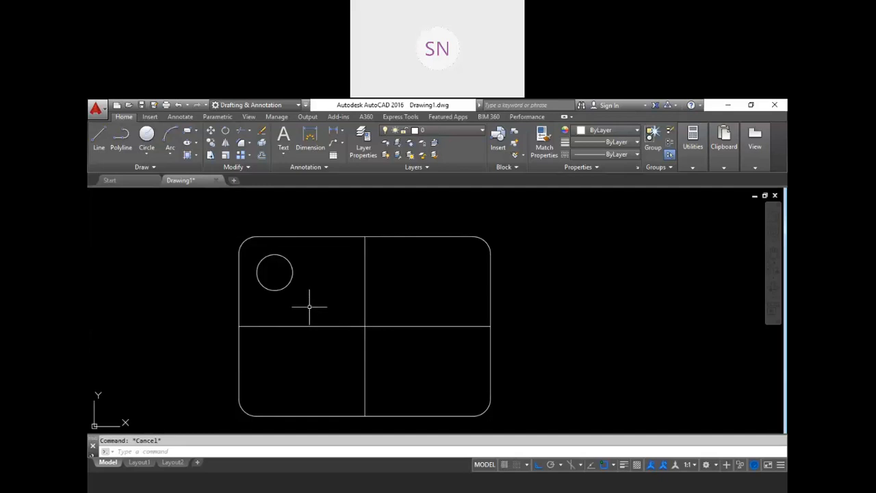
Mirror the upper-left circle about the plate's vertical centre line, keeping the source circle
text(mi)
key(Return)
click(308, 305)
click(253, 252)
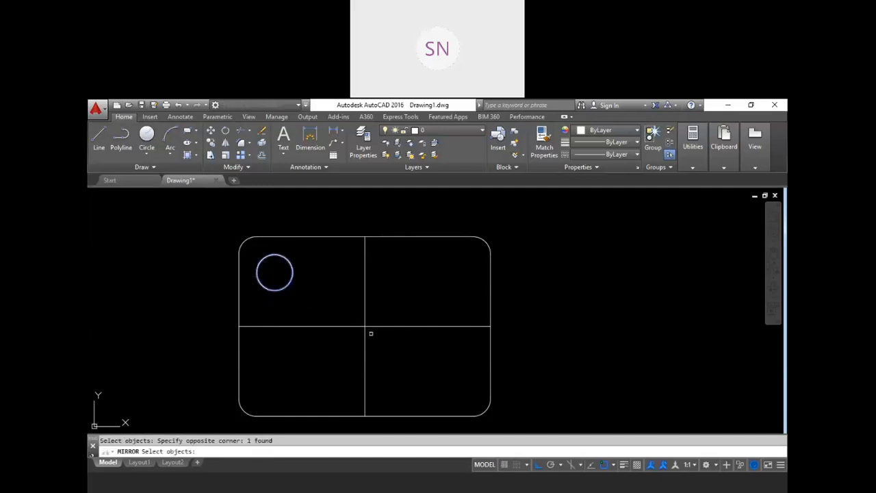
key(Return)
click(365, 327)
click(365, 238)
key(Return)
click(457, 306)
click(442, 271)
click(293, 292)
text(ni)
key(Return)
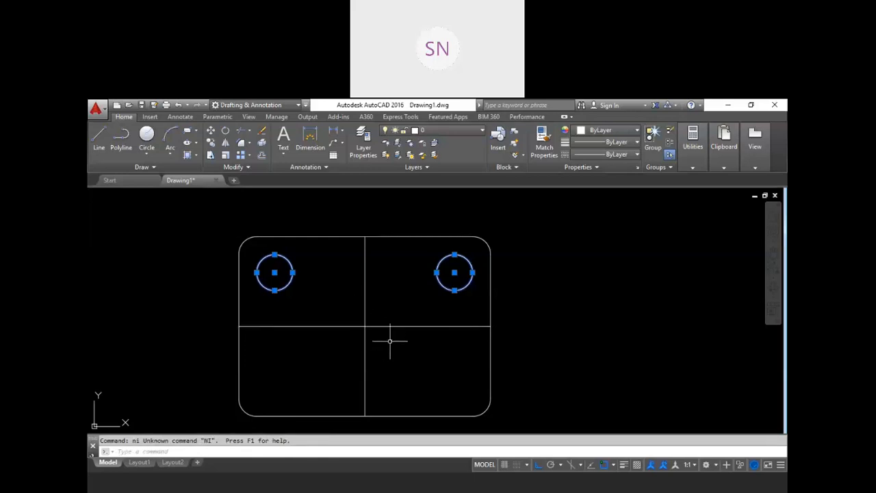
key(Escape)
Mirror the two upper circles about the plate's horizontal centre line, keeping the source circles
text(mi)
key(Return)
click(479, 317)
click(433, 254)
click(275, 291)
key(Return)
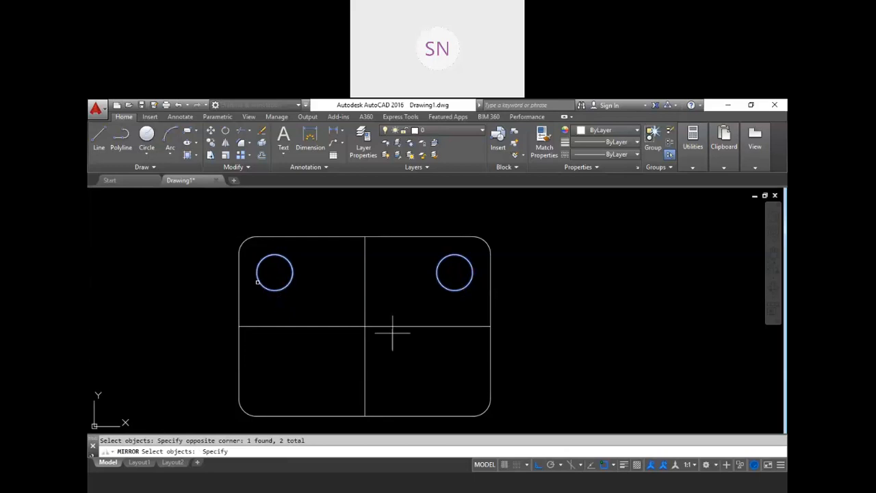
click(365, 327)
click(250, 335)
key(Return)
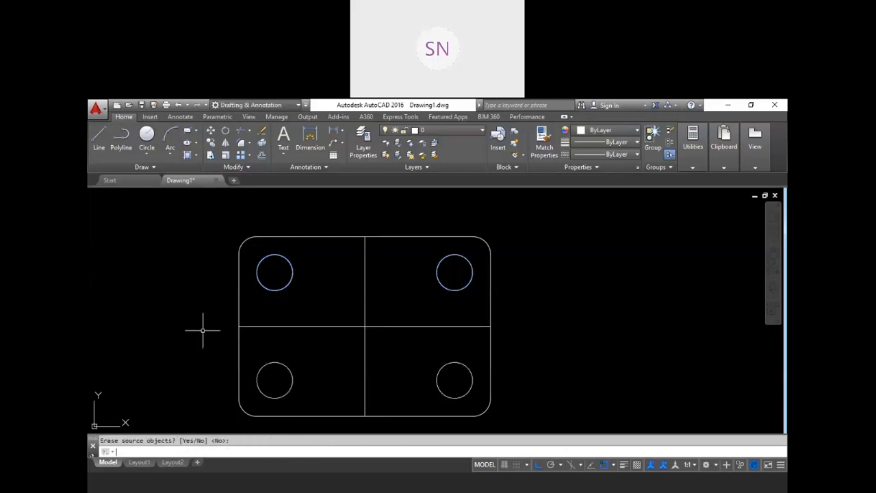
Erase the plate's vertical and horizontal centre lines
click(403, 344)
click(341, 313)
text(e)
key(Return)
scroll(343, 311, down, 4)
scroll(346, 319, up, 2)
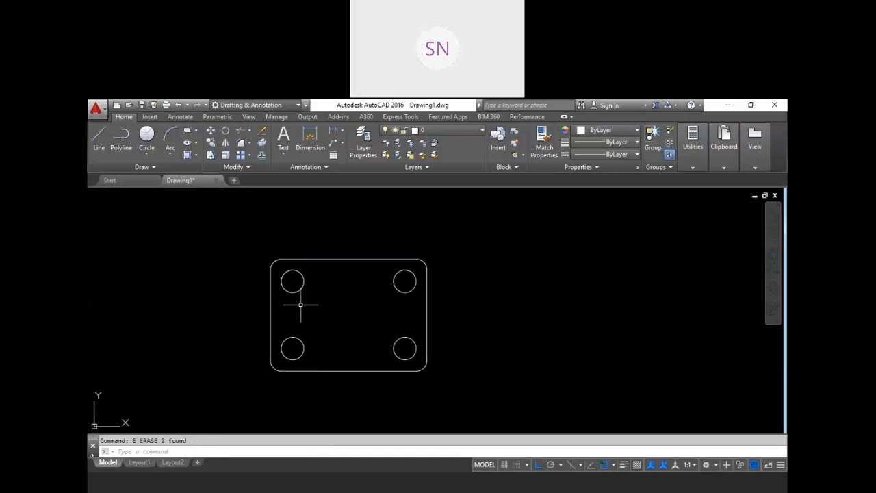
Erase all the figures drawn so far, including the three-lobed plate and the rounded plate, to empty the drawing
scroll(321, 309, up, 2)
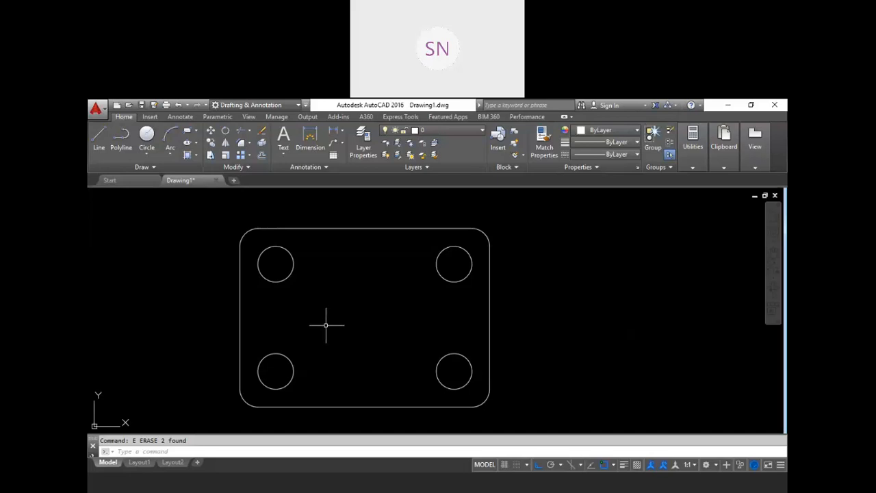
scroll(325, 327, down, 2)
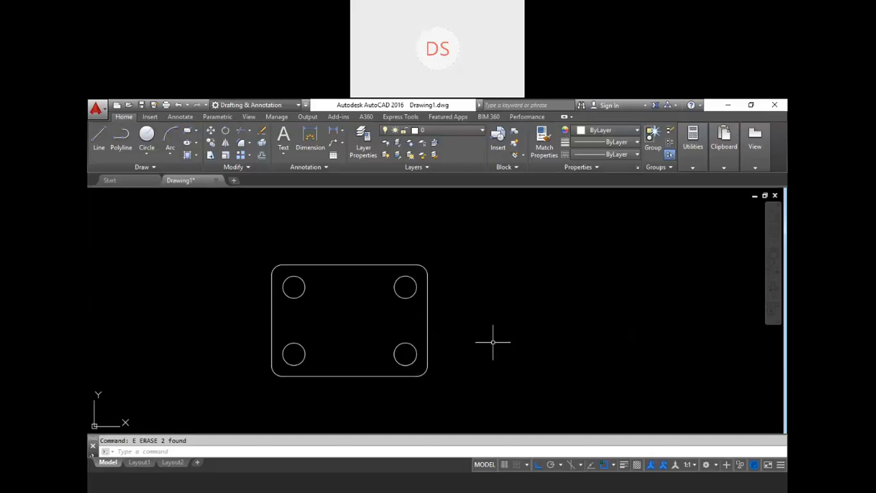
scroll(452, 336, down, 2)
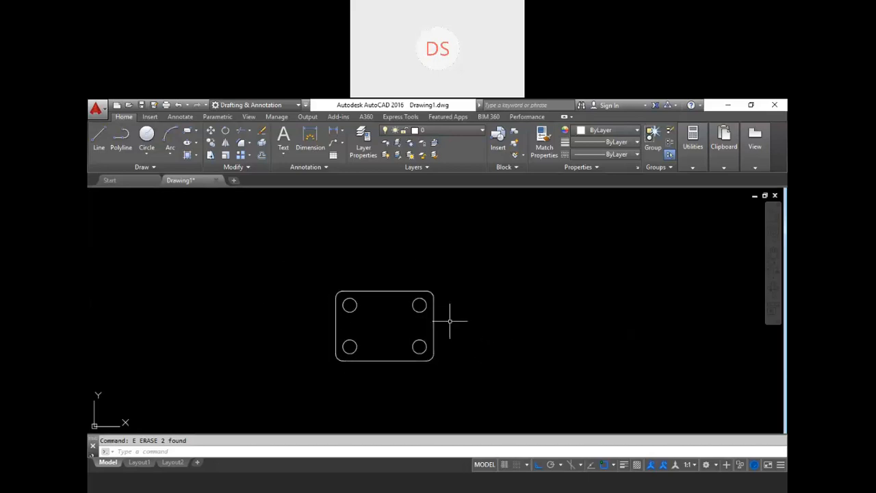
scroll(450, 319, down, 2)
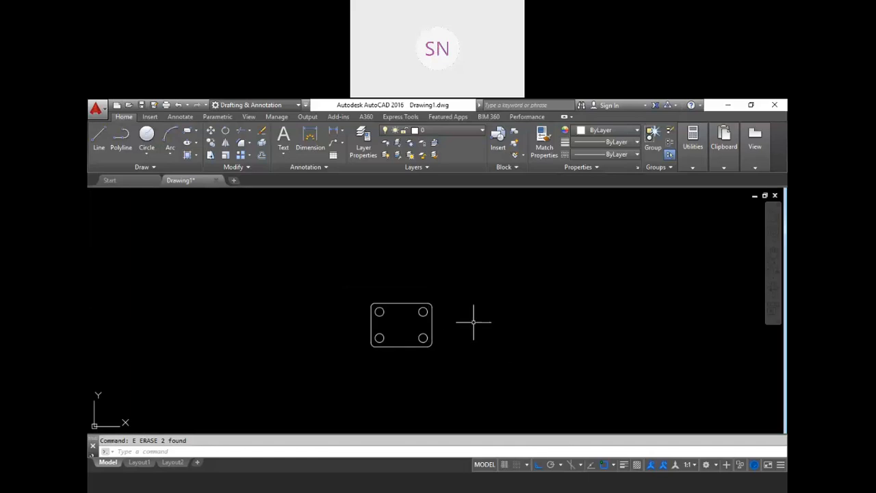
scroll(473, 321, down, 2)
scroll(472, 321, down, 4)
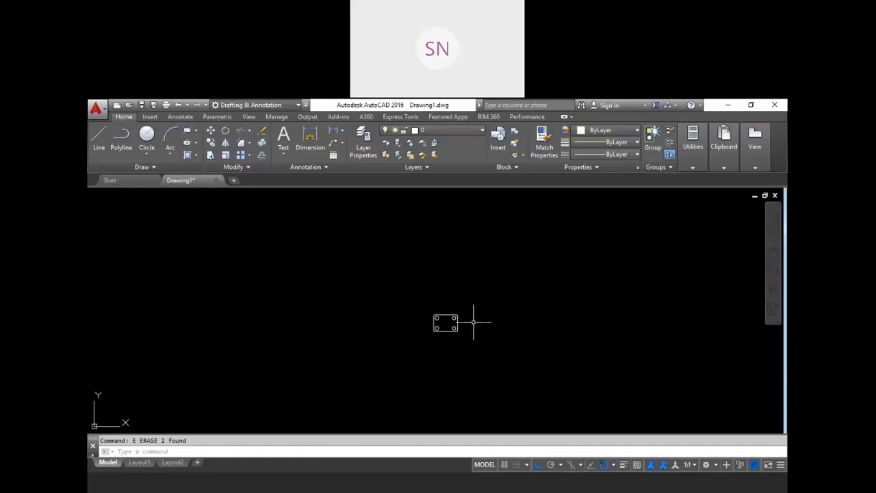
scroll(473, 322, down, 2)
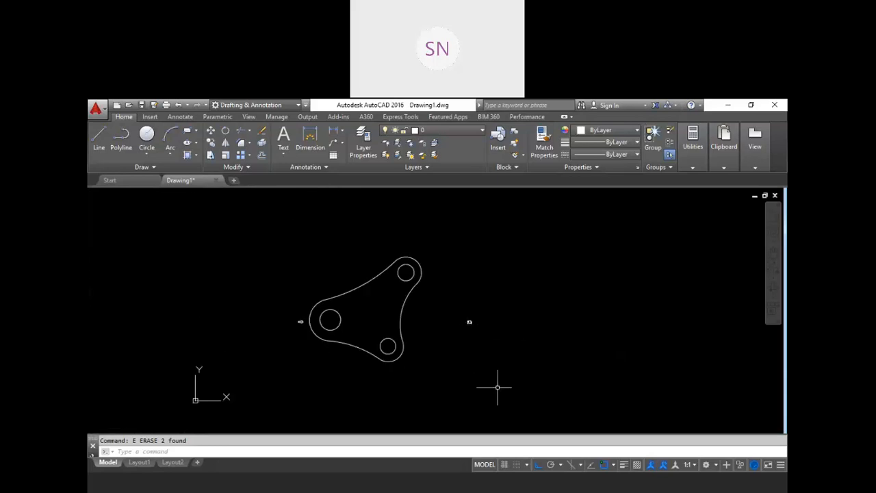
click(501, 390)
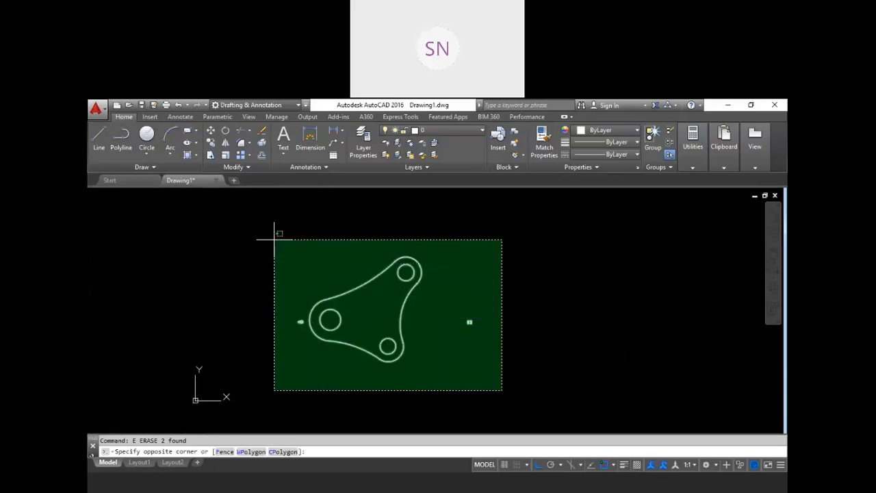
click(275, 239)
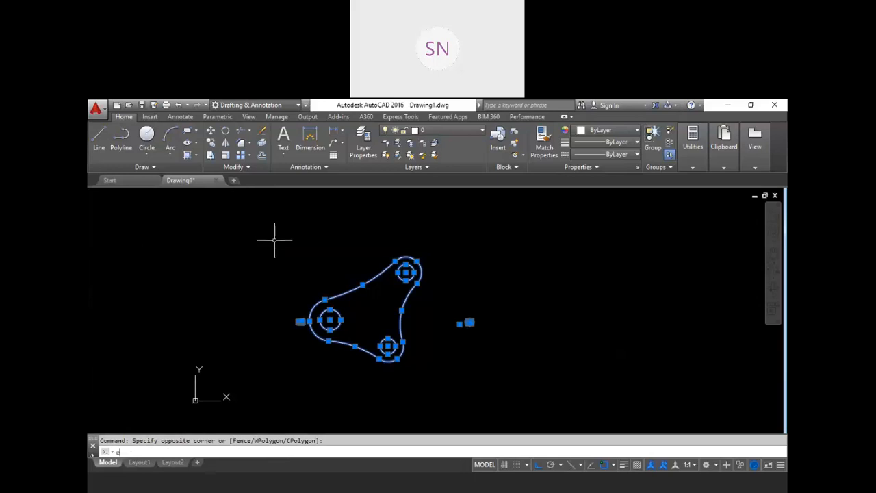
key(Delete)
key(Escape)
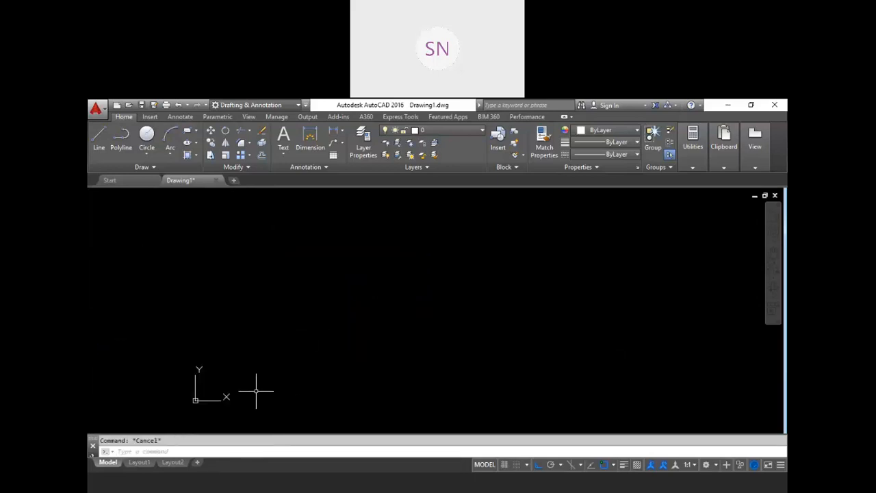
Draw a horizontal line 100 long in the empty drawing area
text(l)
key(Return)
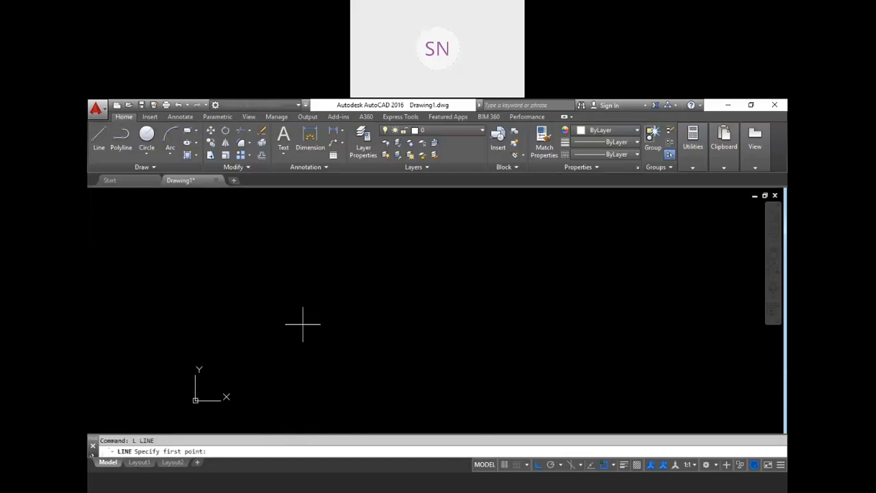
click(297, 313)
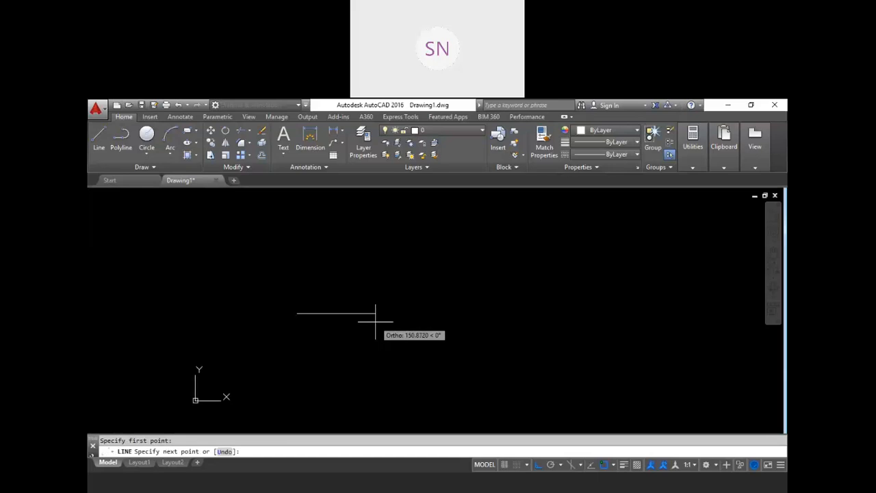
text(100)
key(Return)
key(Return)
scroll(290, 303, up, 6)
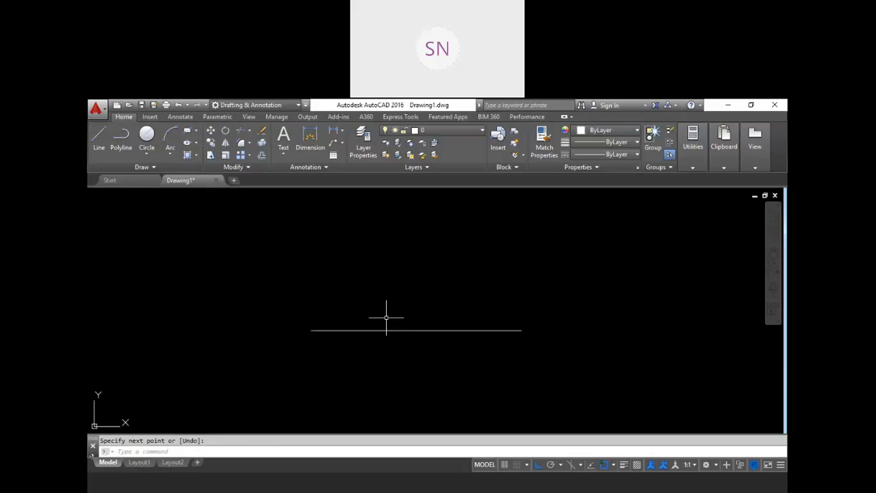
Draw a rectangle 30 wide and 25 high, starting from the left endpoint of the horizontal line
text(REC)
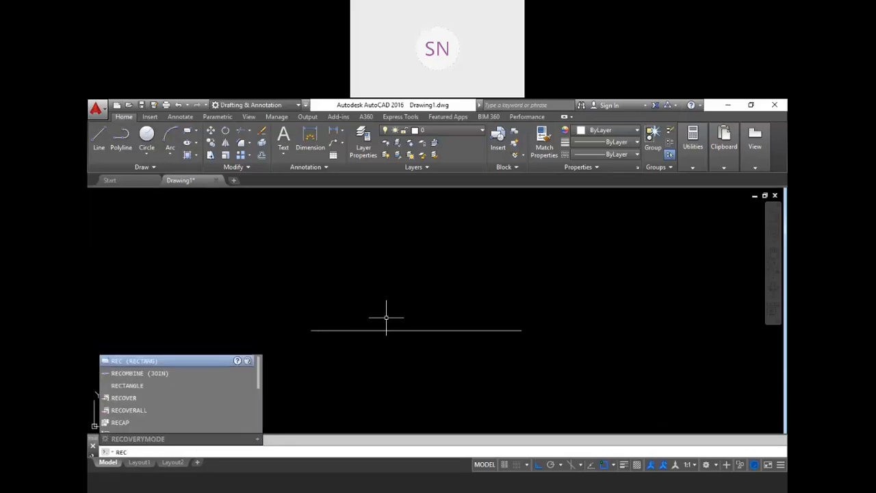
key(Return)
click(311, 330)
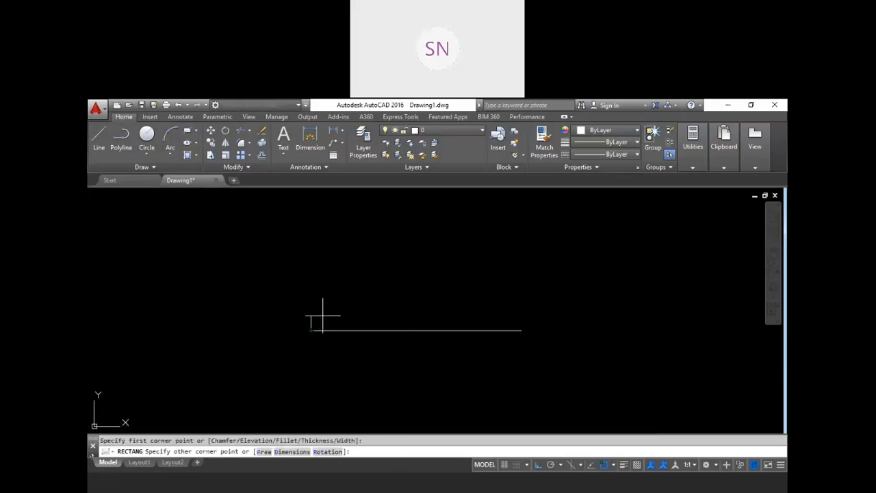
middle_click(401, 220)
text(@)
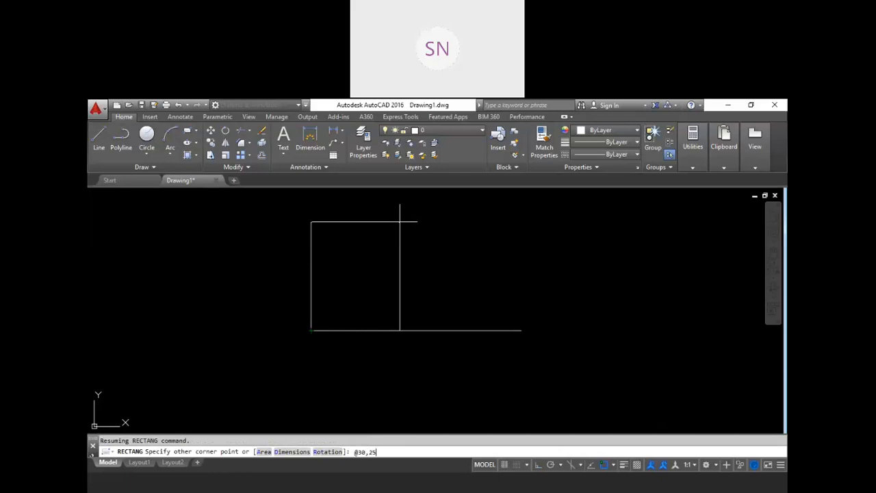
text(30,25)
key(Return)
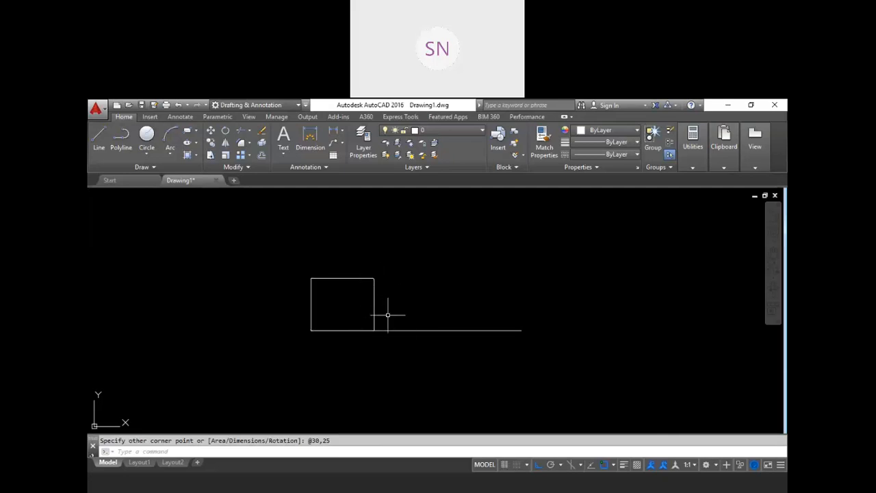
Draw a separate freehand-length horizontal line above and to the right of the rectangle
text(l)
key(Return)
click(445, 236)
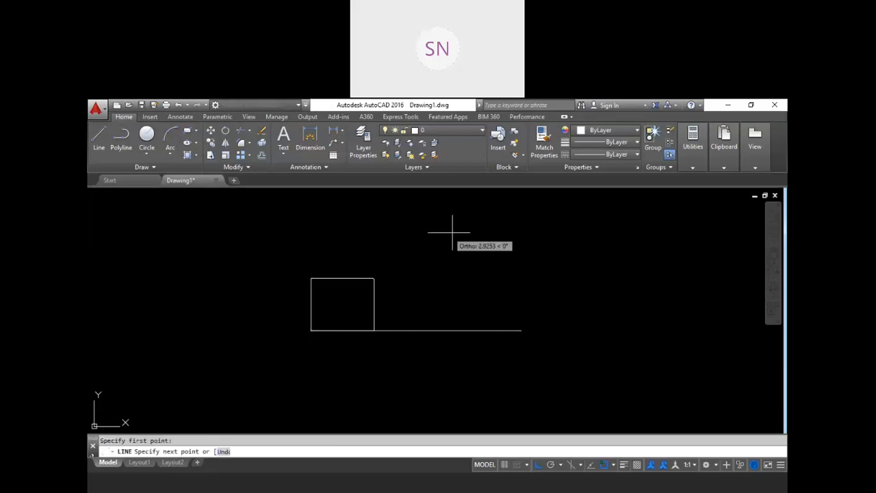
click(544, 232)
key(Escape)
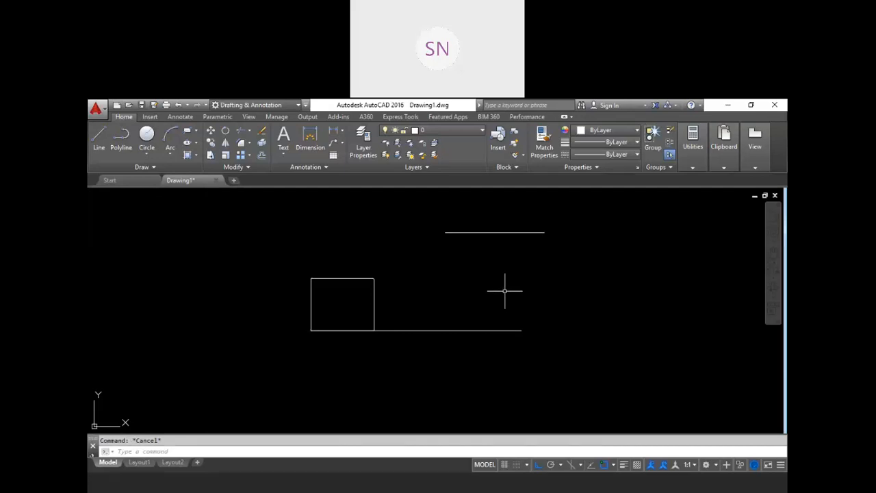
Clear all object snap modes in the object snap settings and enable only Endpoint
click(614, 467)
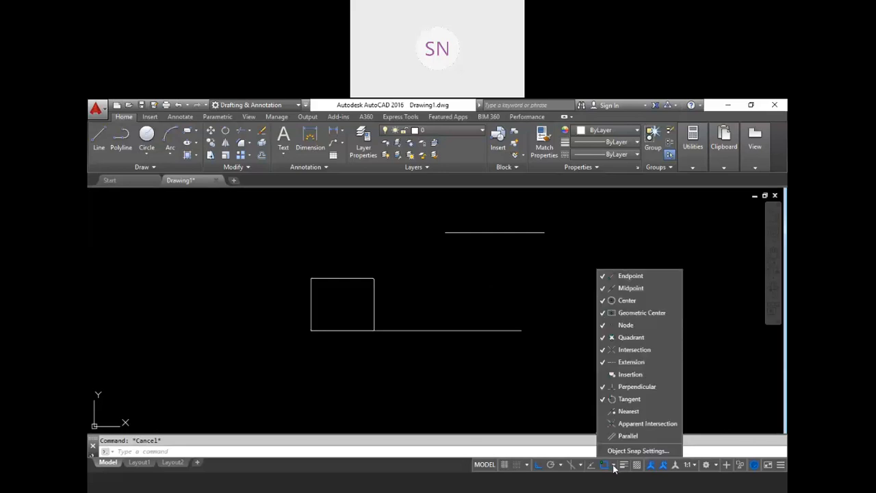
click(622, 449)
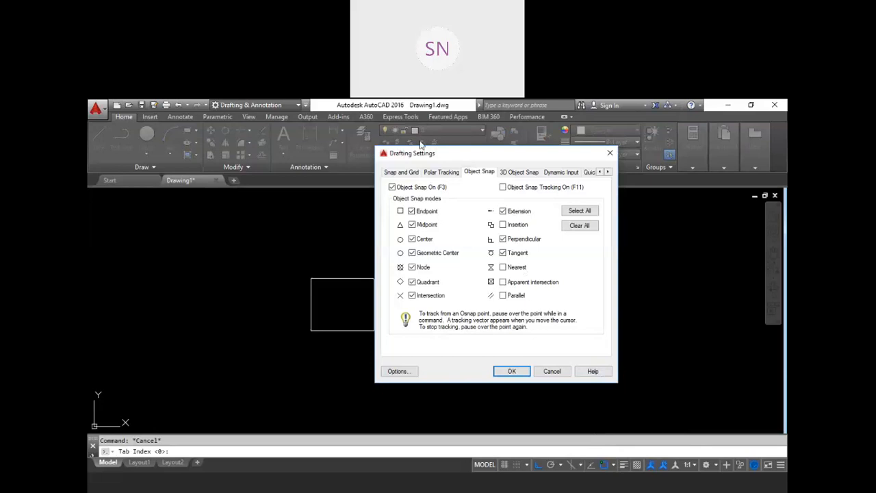
drag(485, 153, 419, 136)
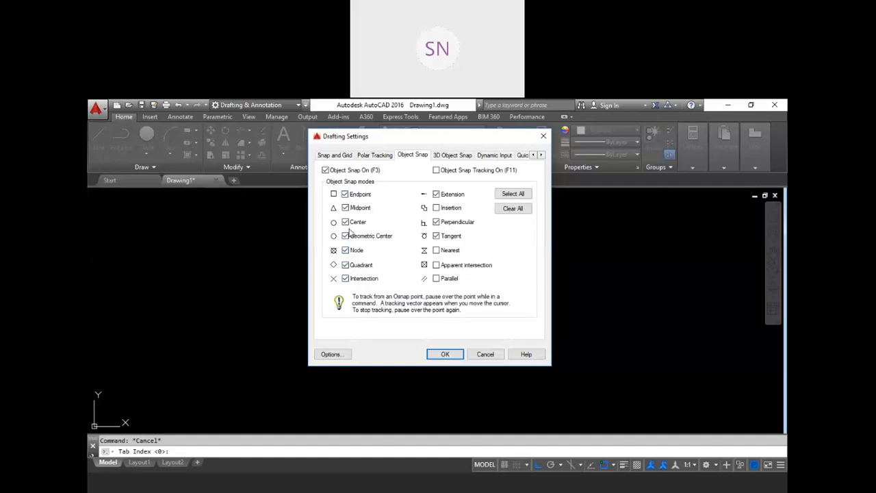
click(513, 208)
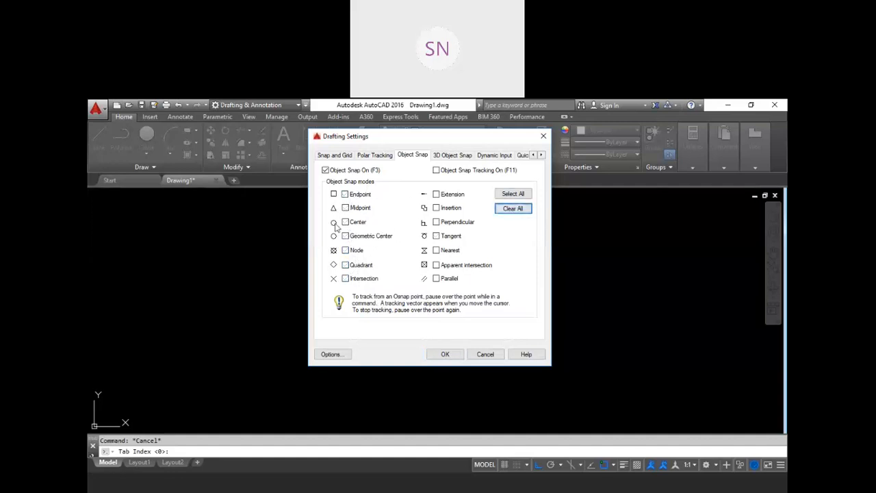
click(345, 194)
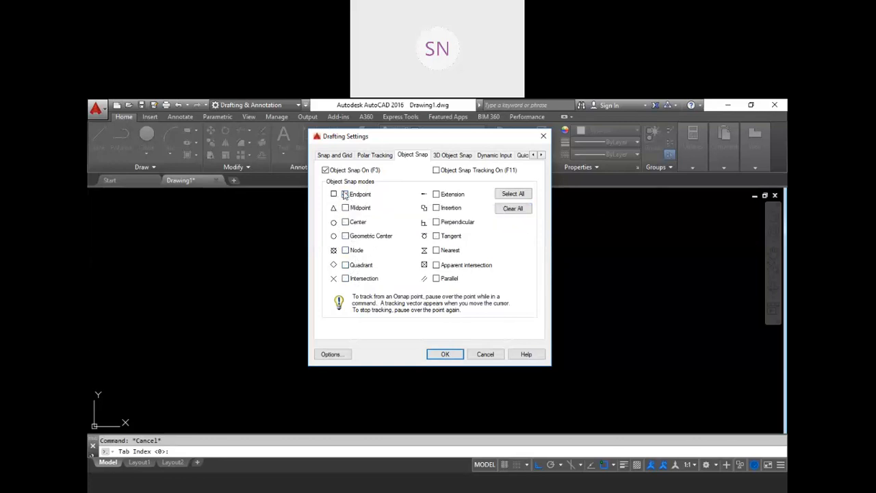
click(444, 354)
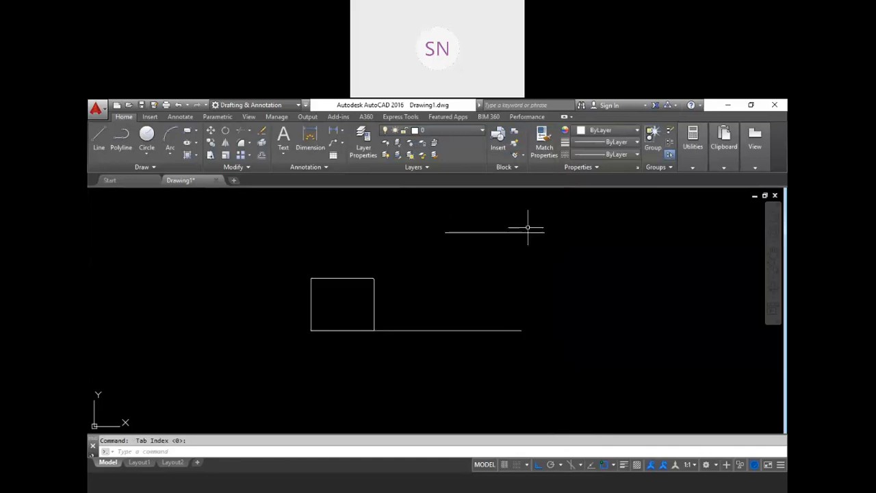
key(Escape)
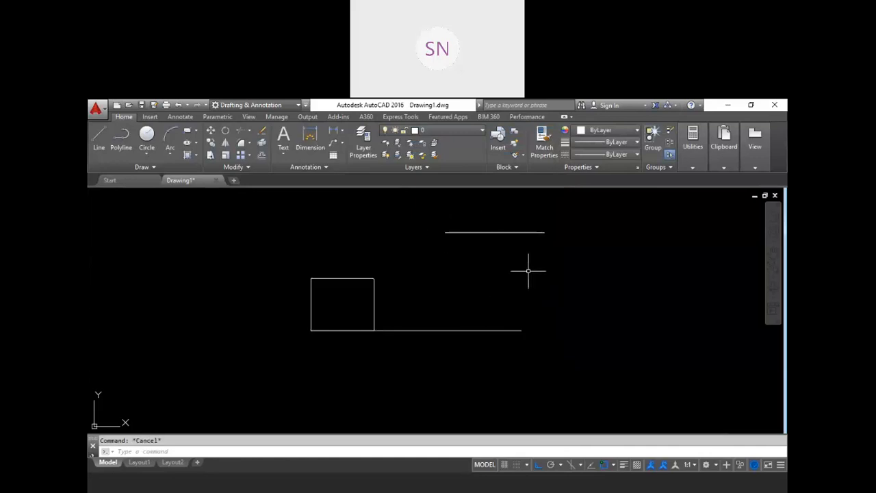
Draw a short vertical line downward from near the upper line's right end with object snap turned off, and inspect the joint closely
text(l)
key(Return)
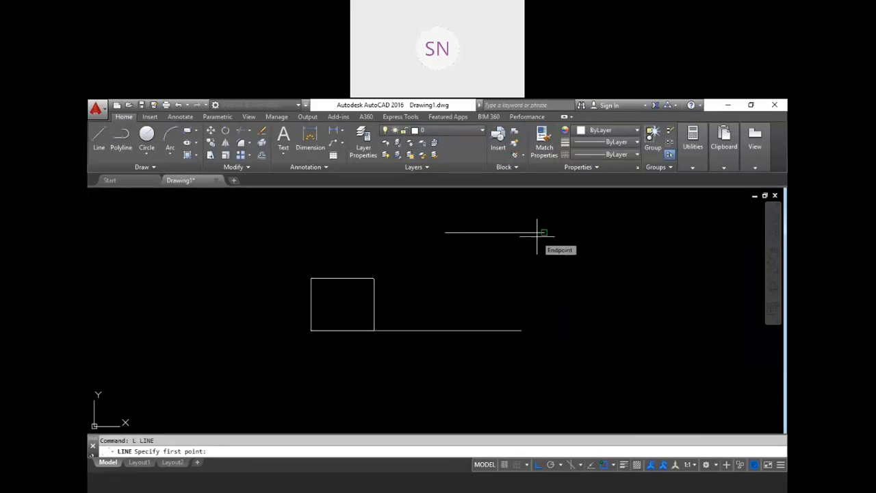
click(603, 465)
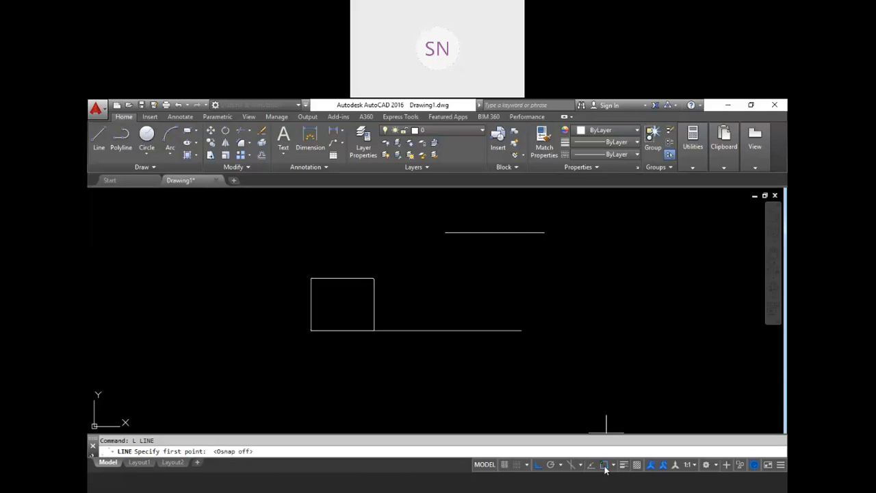
scroll(551, 231, up, 5)
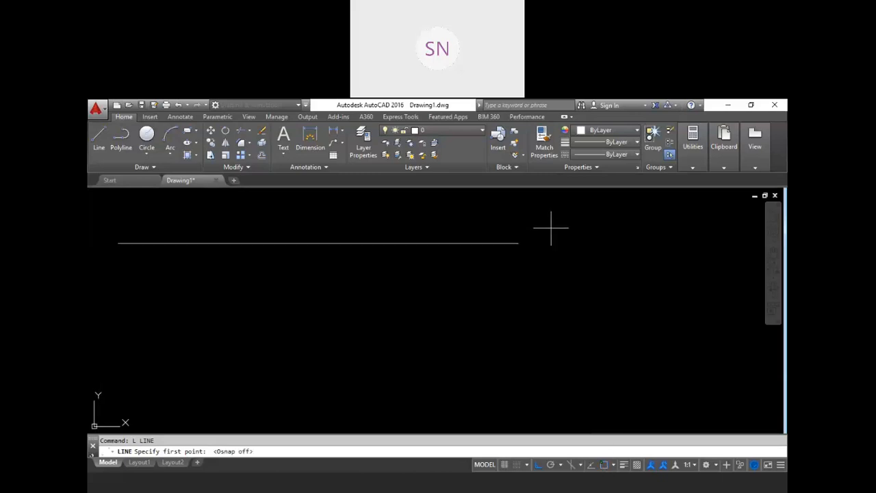
click(518, 242)
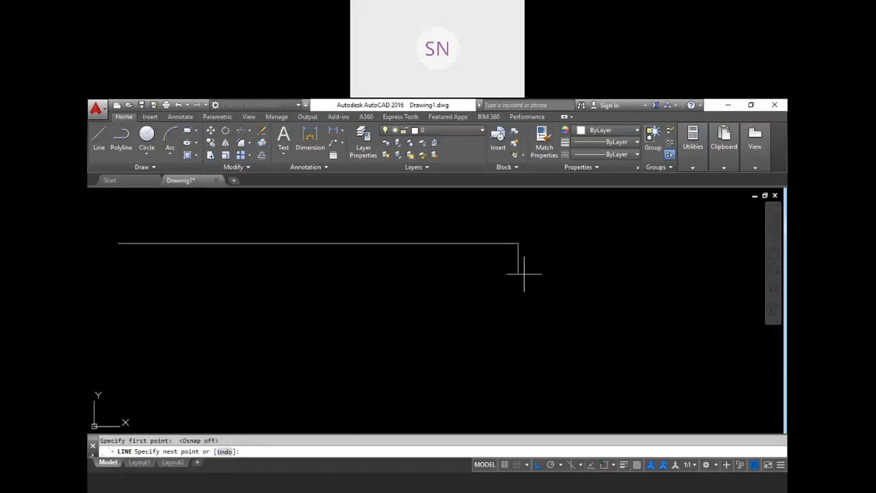
click(547, 274)
key(Escape)
scroll(510, 236, up, 6)
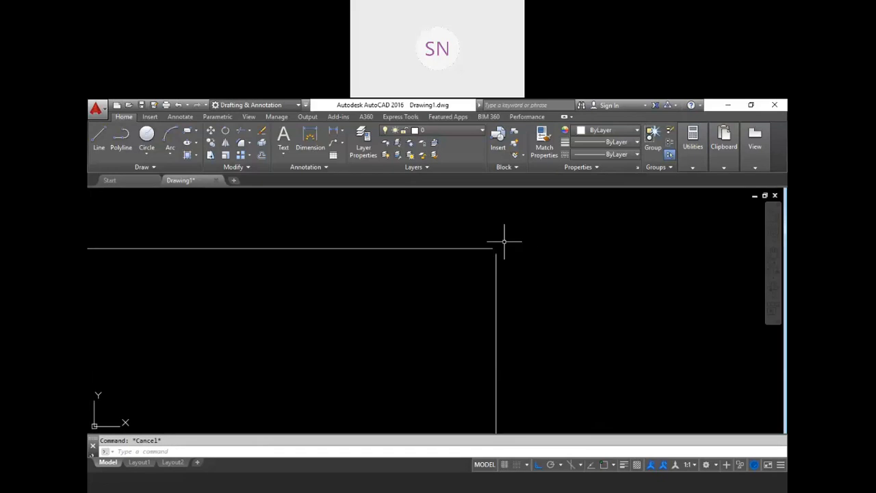
Erase the short vertical line at the upper line's right end and turn object snap back on
scroll(483, 235, down, 5)
click(510, 277)
click(469, 255)
key(Delete)
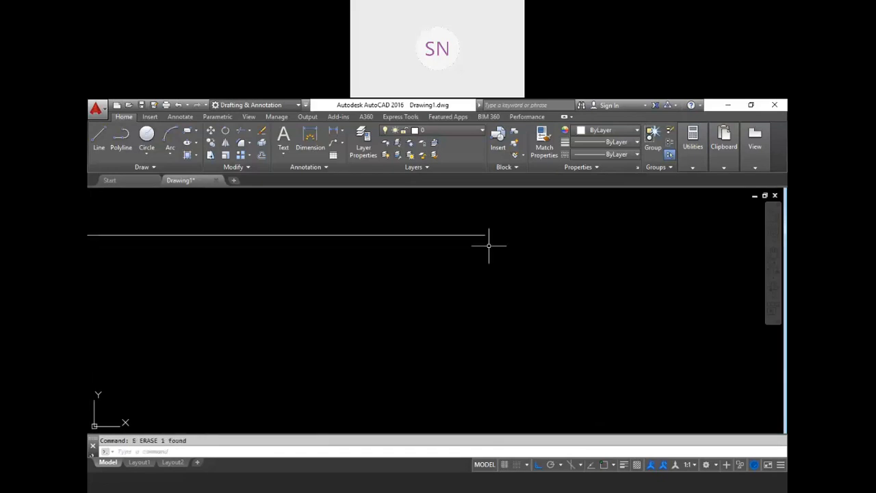
scroll(504, 238, down, 2)
scroll(507, 243, down, 2)
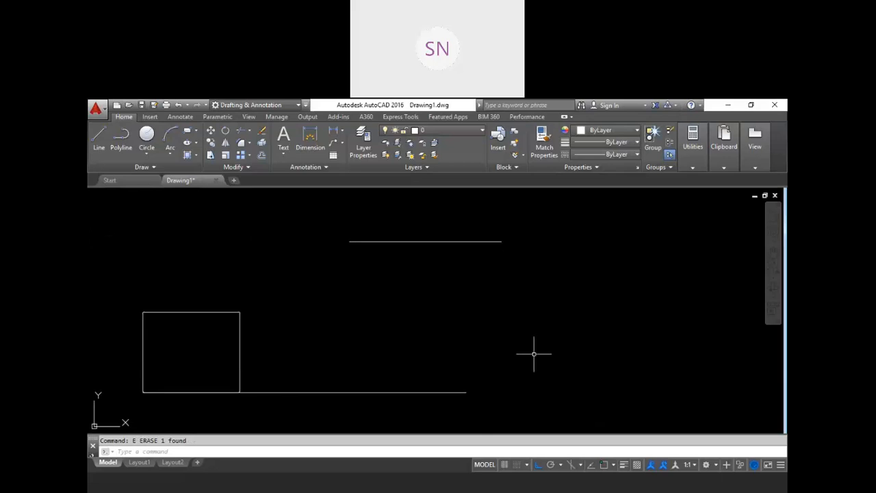
click(606, 466)
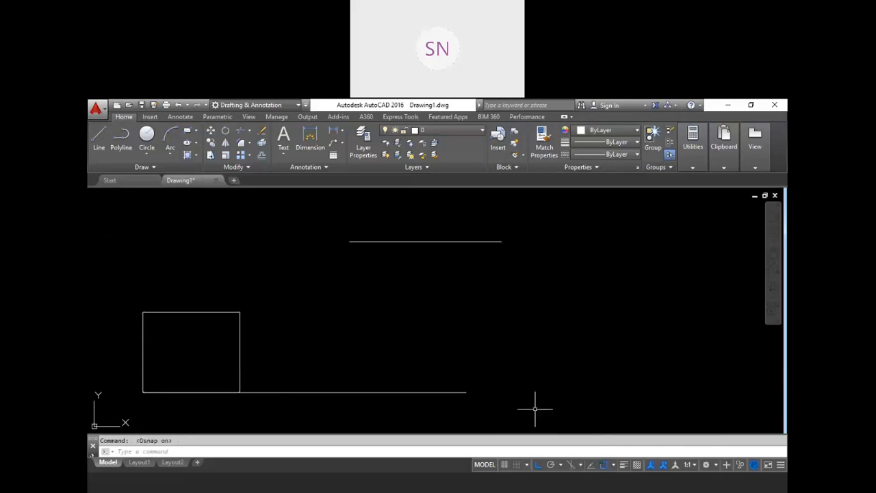
Check the Endpoint snap on the upper line, and add the Midpoint and Center object snap modes
text(l)
key(Return)
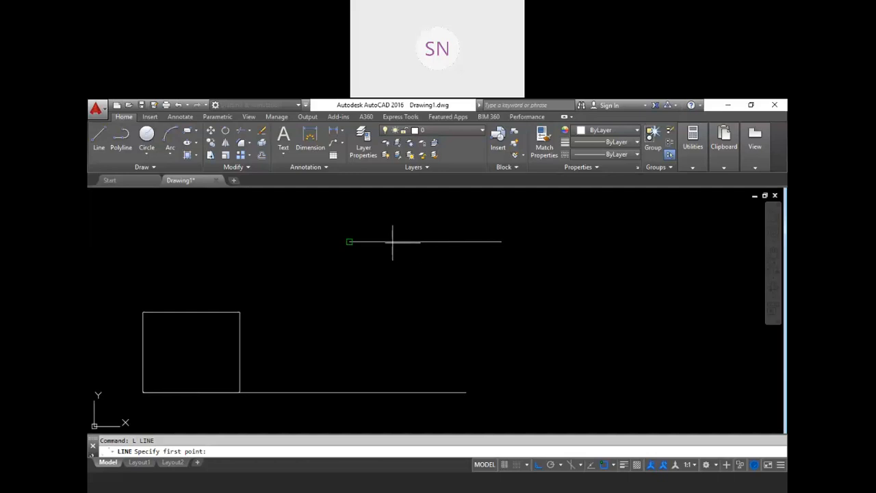
click(614, 465)
click(618, 451)
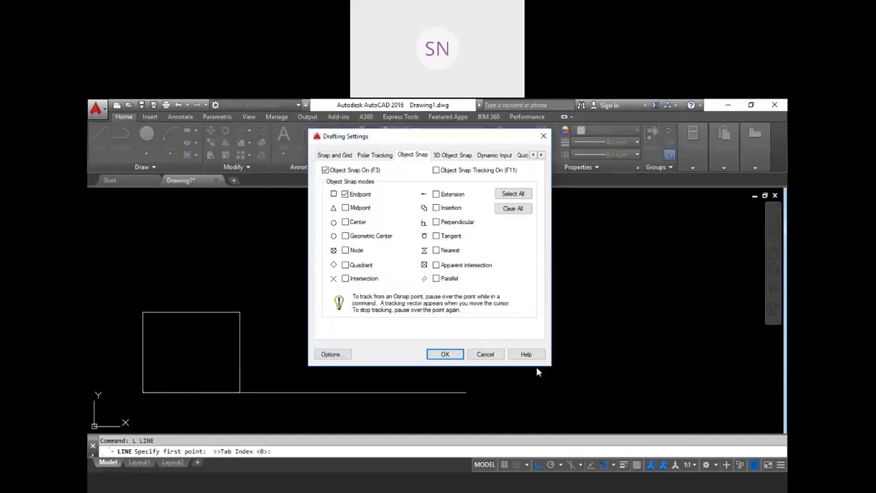
click(346, 208)
click(346, 222)
click(445, 354)
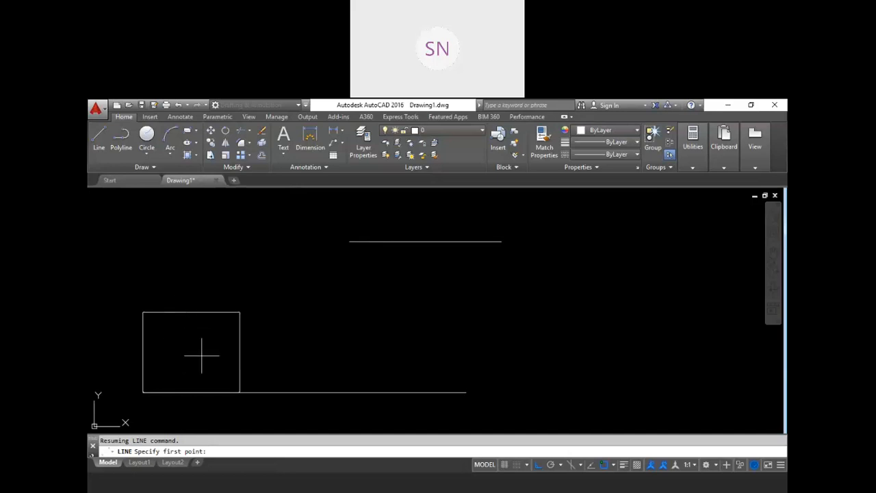
key(Escape)
Draw a freehand-size circle to the right of the rectangle, between the two horizontal lines
text(c)
key(Return)
click(369, 310)
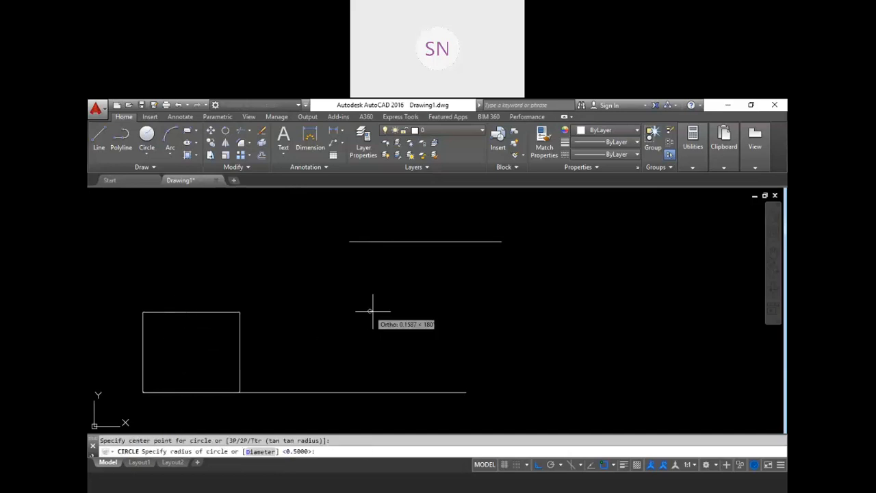
click(423, 320)
key(Escape)
Enable the Geometric Center object snap mode while the Line command is running
text(l)
key(Return)
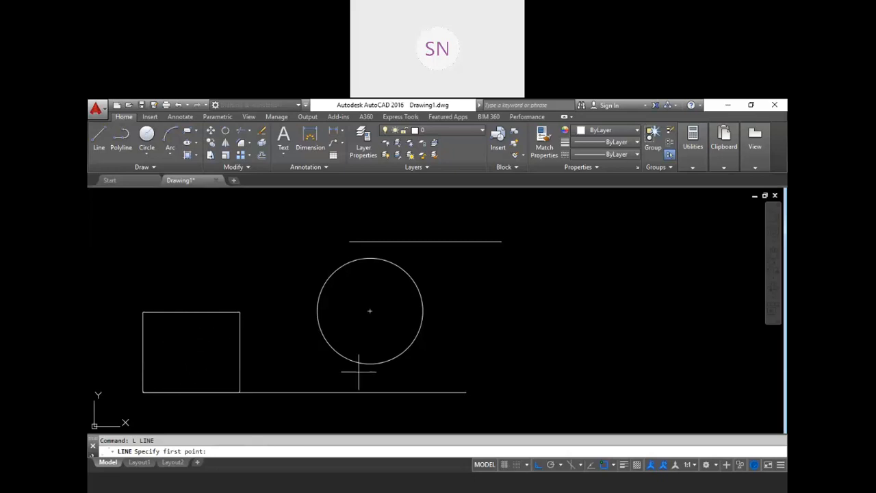
click(614, 466)
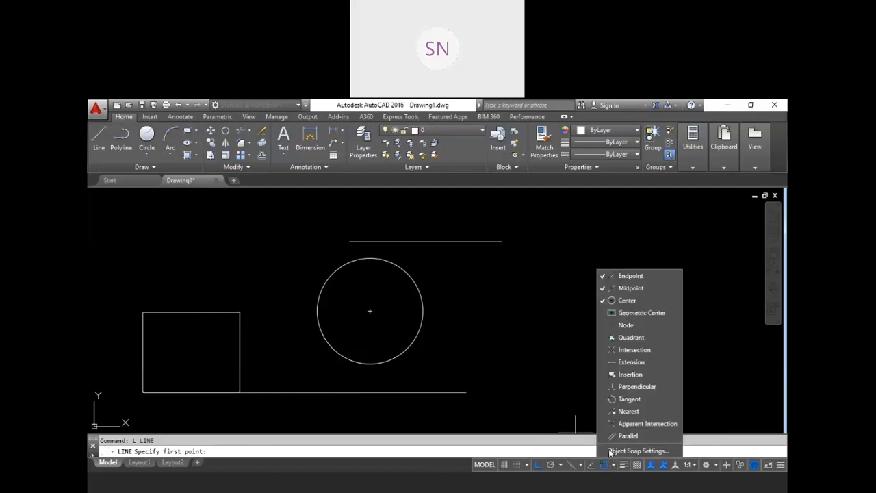
click(633, 453)
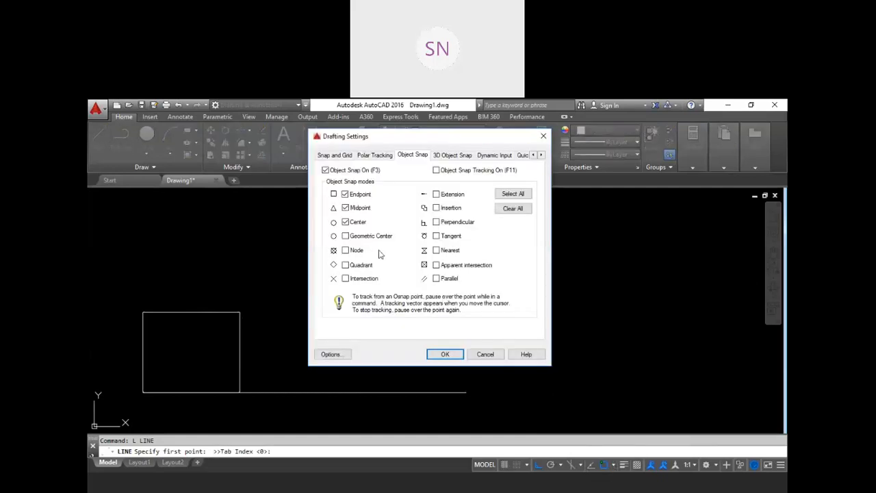
click(346, 236)
click(437, 353)
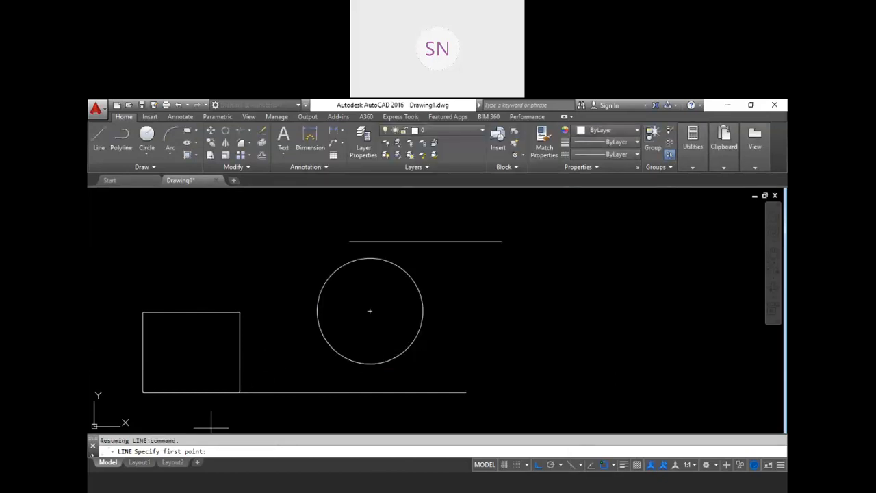
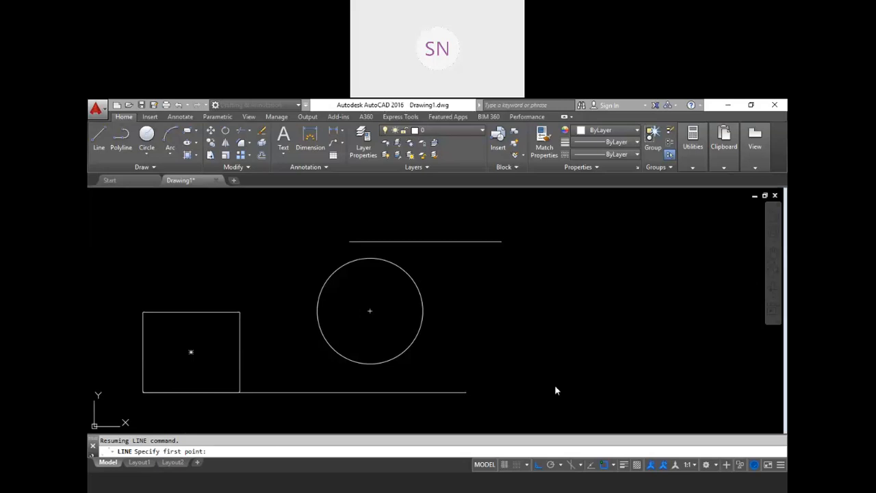
Enable the Node, Quadrant, Intersection, Extension, Perpendicular and Tangent object snap modes, and leave the Line command
click(613, 464)
click(614, 453)
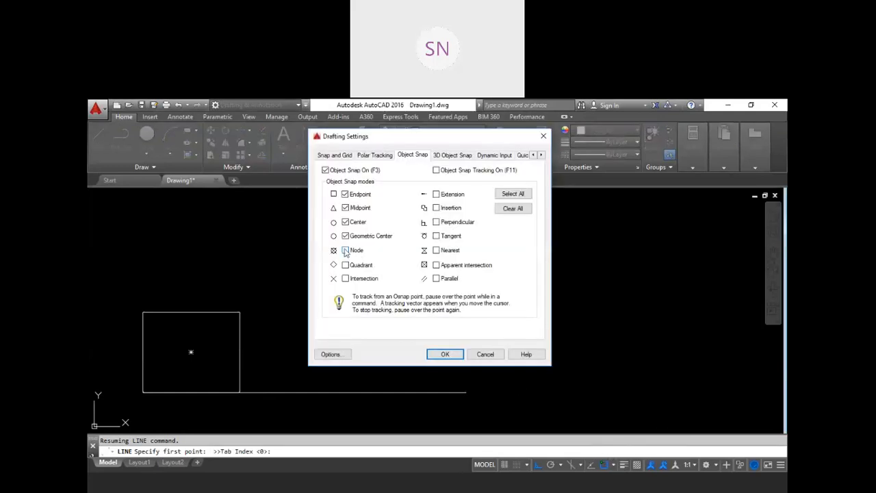
click(345, 250)
click(345, 265)
click(436, 195)
click(438, 223)
click(437, 236)
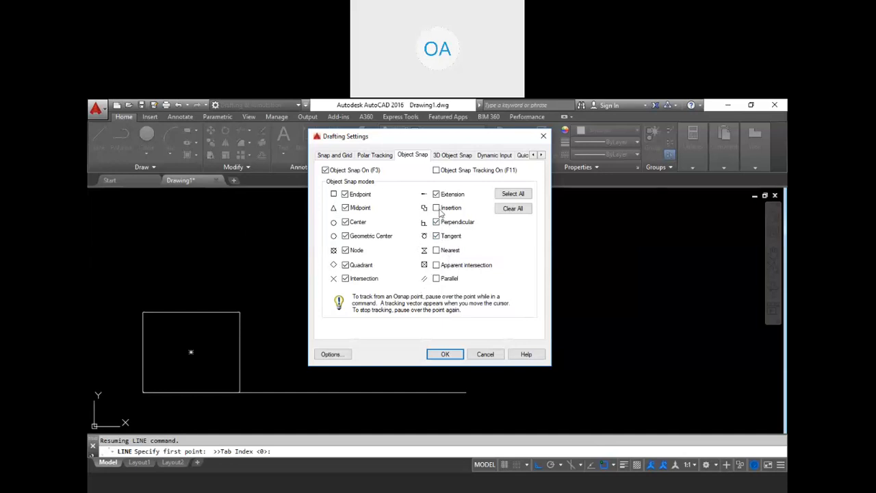
click(444, 354)
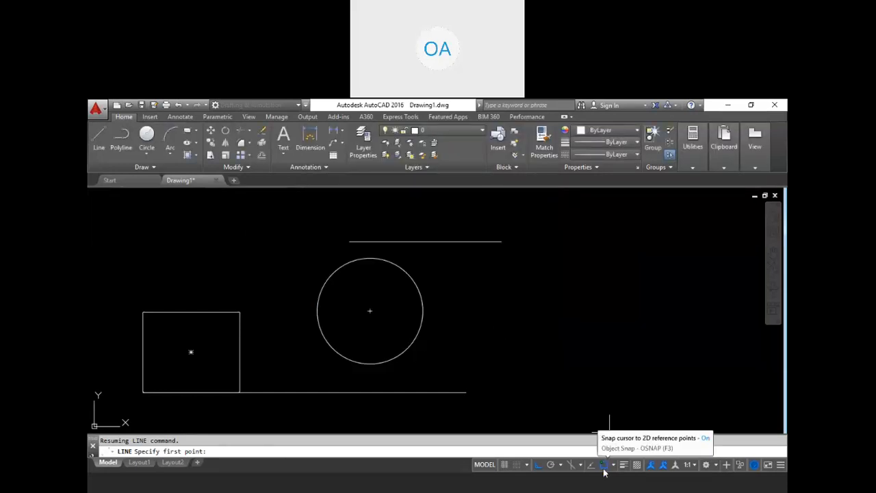
scroll(462, 330, down, 1)
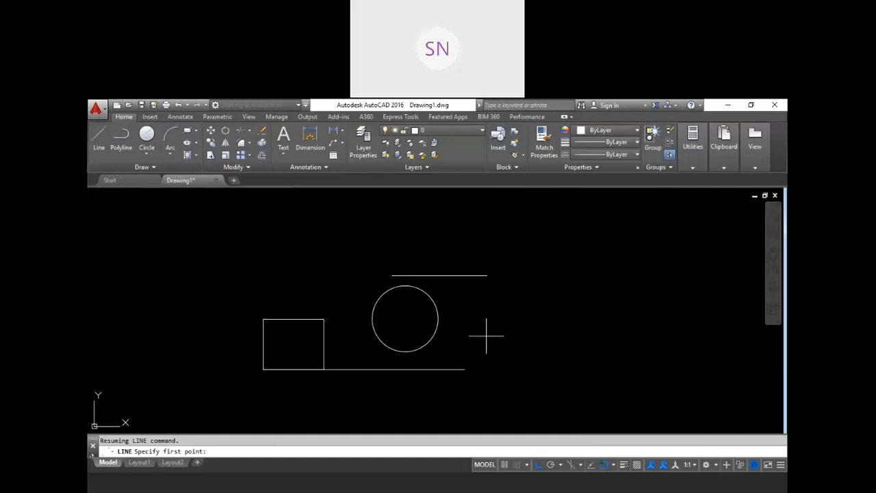
key(Escape)
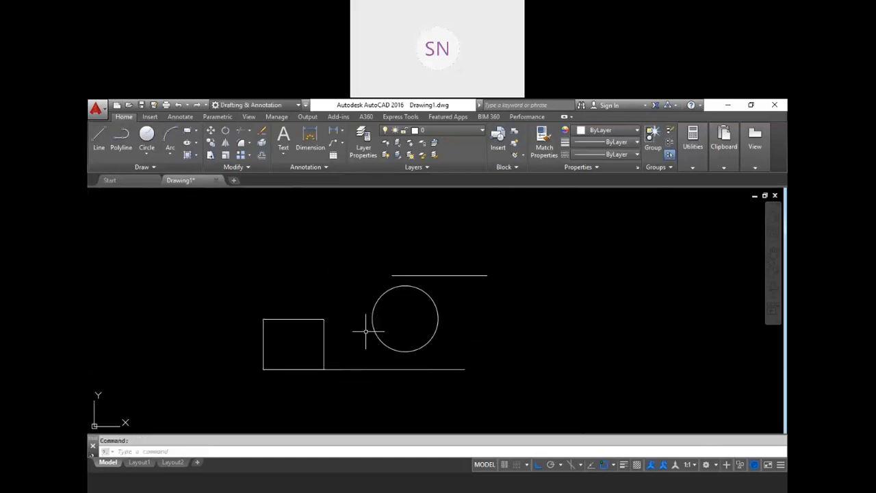
key(Escape)
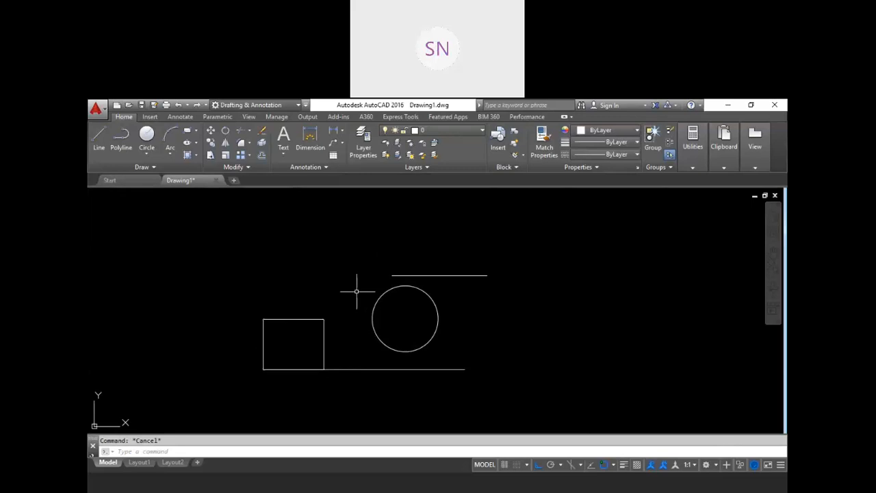
Move the rectangle 50 units to the right using its lower-left corner as base point, and undo the move
text(m)
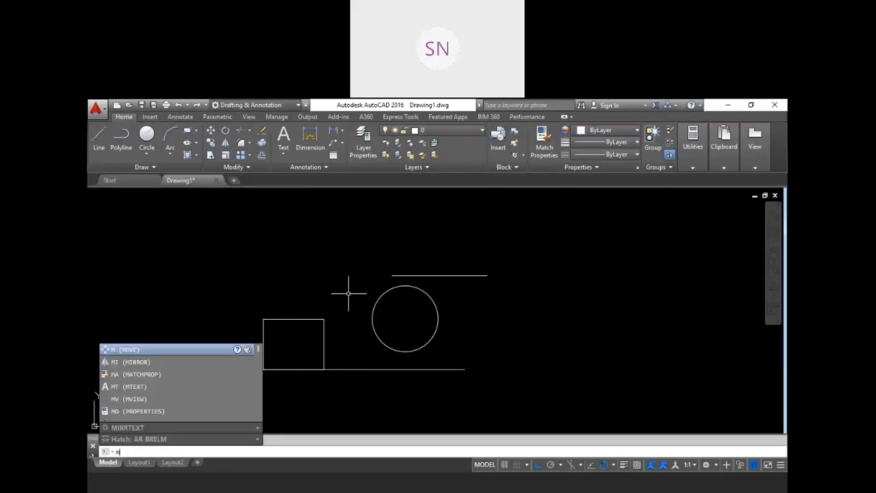
key(Return)
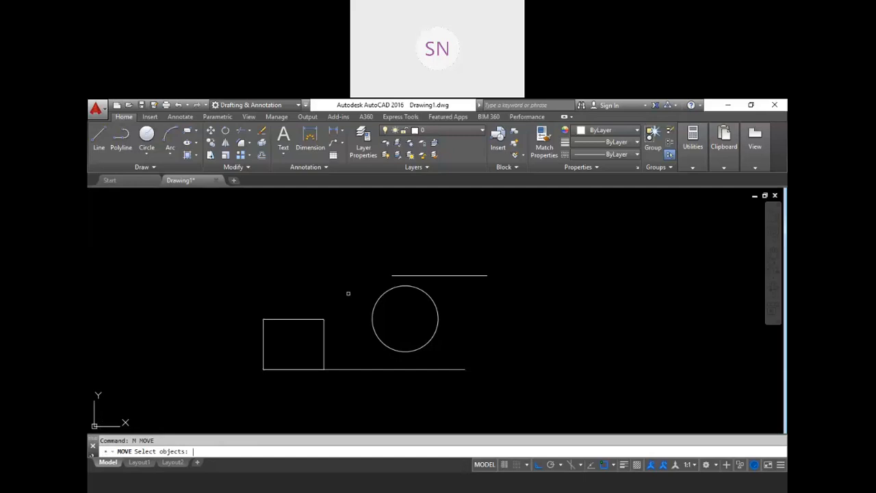
click(334, 308)
click(304, 334)
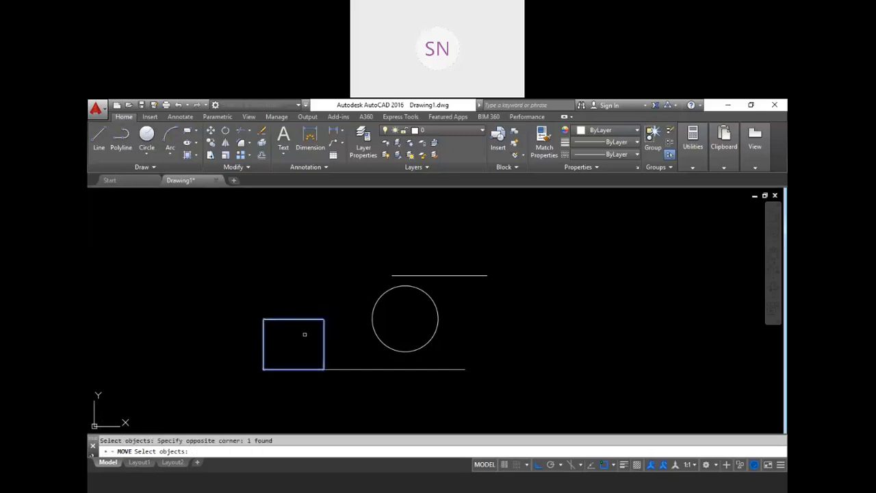
key(Return)
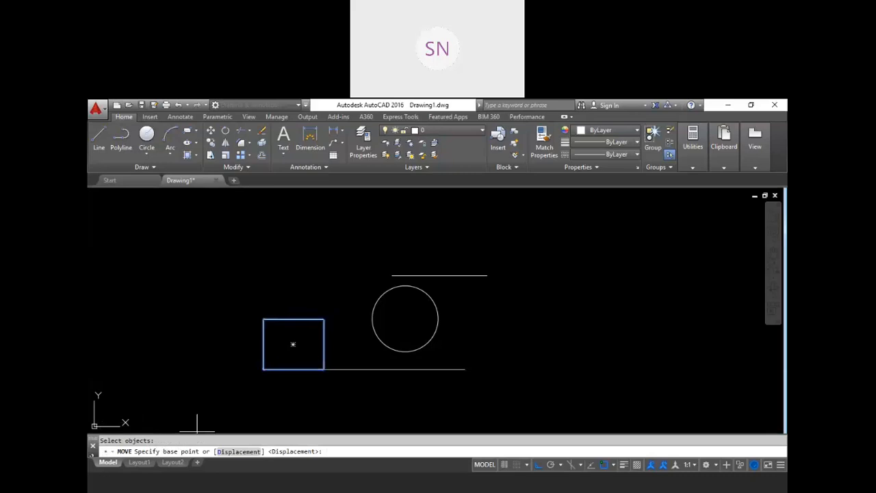
click(263, 368)
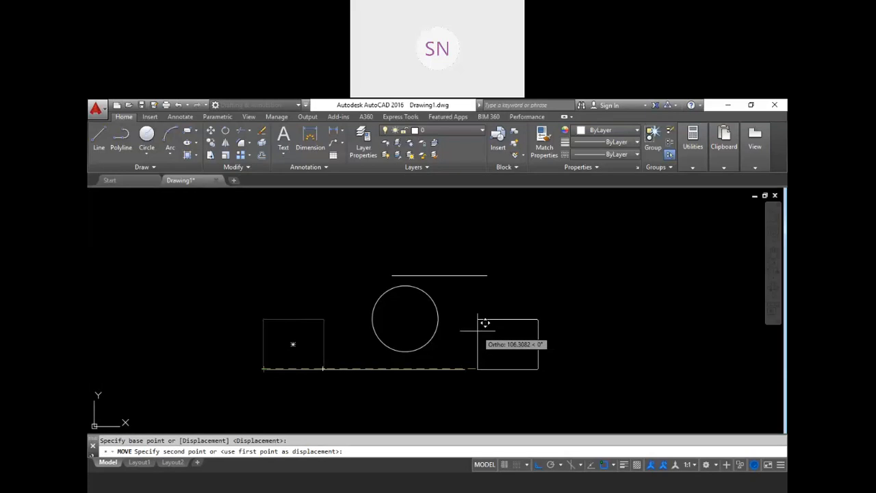
text(50)
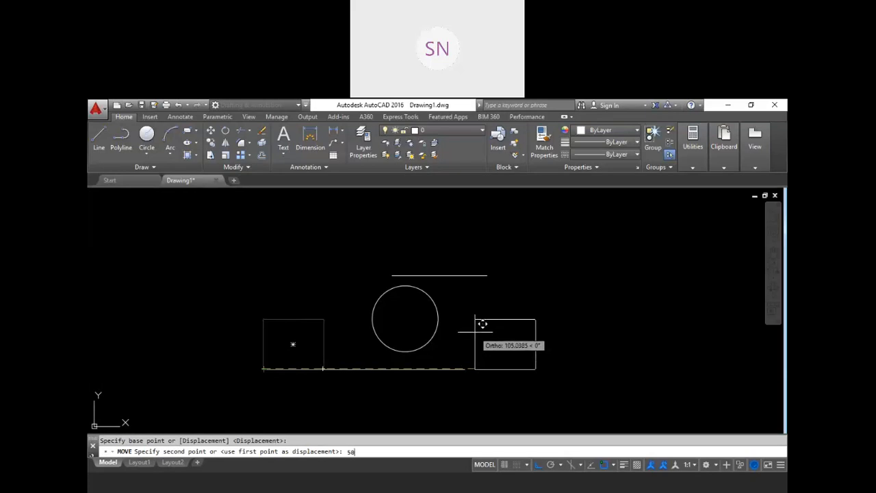
key(Return)
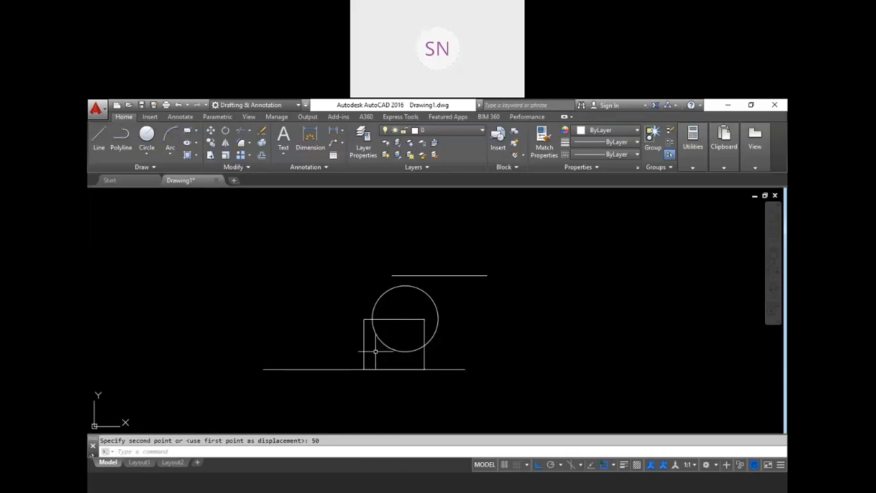
key(ctrl+z)
key(Escape)
Move the rectangle by its lower-left corner onto the left endpoint of the upper line, and undo the move
text(m)
key(Return)
click(322, 295)
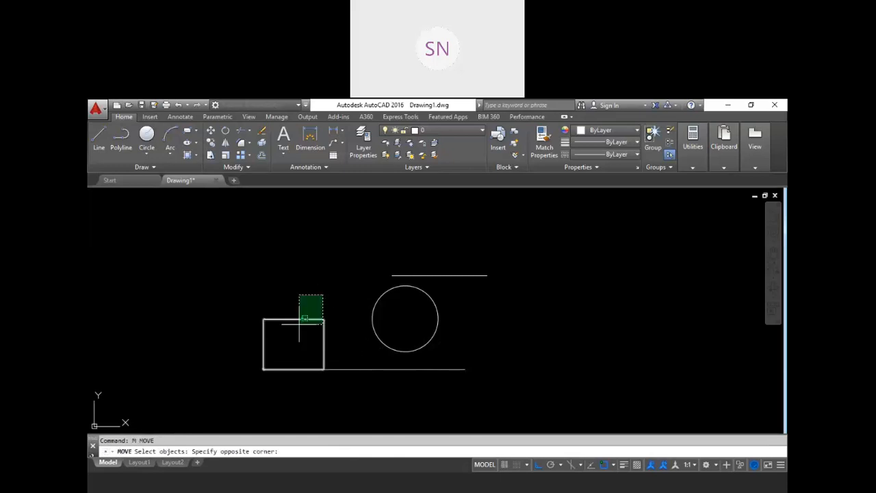
click(297, 323)
key(Return)
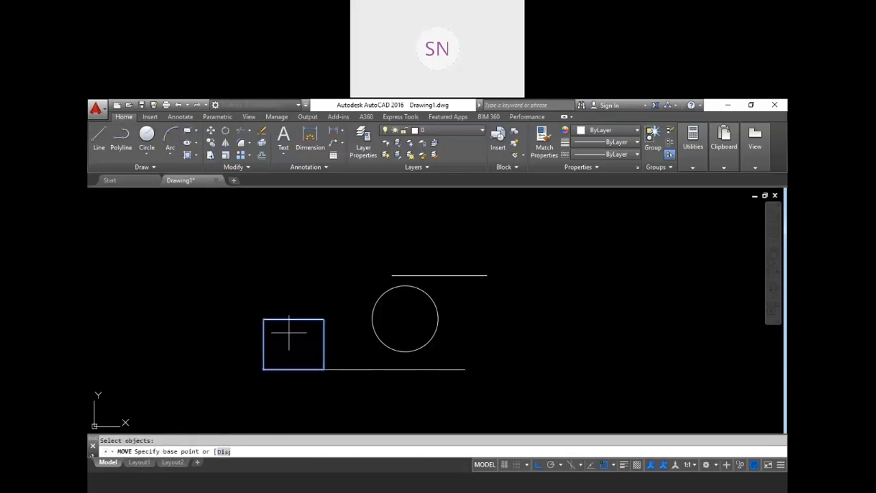
click(263, 368)
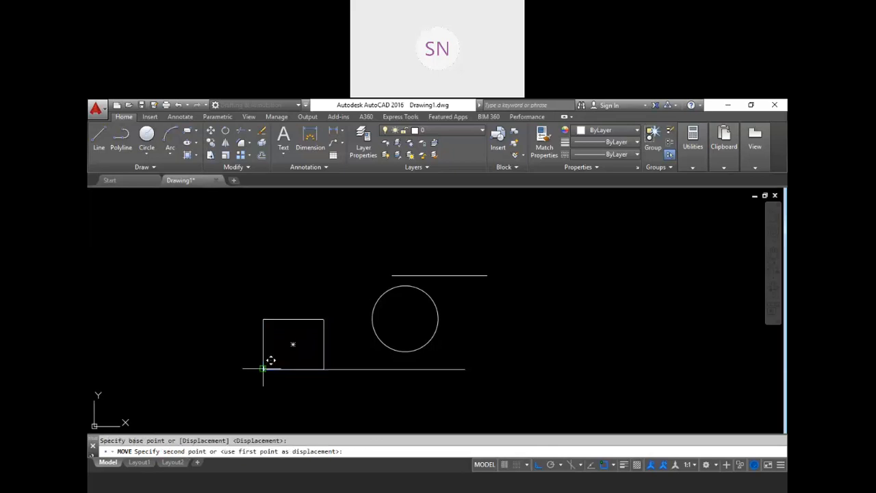
click(392, 275)
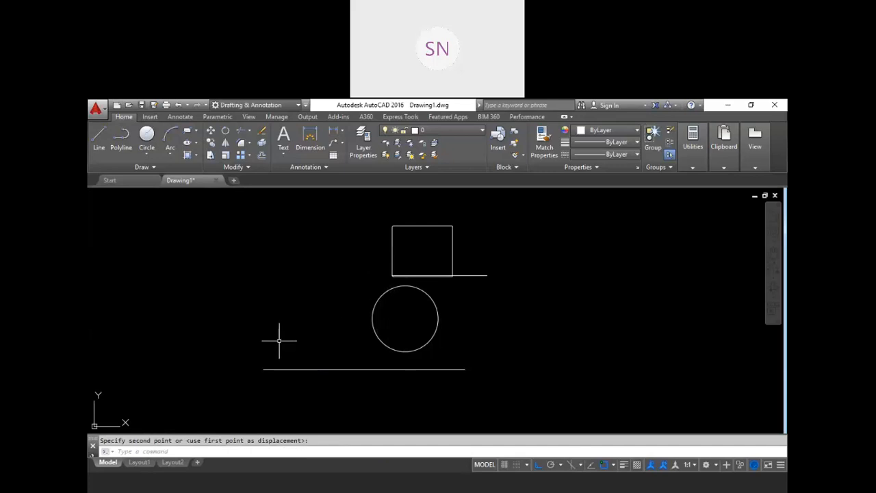
key(Escape)
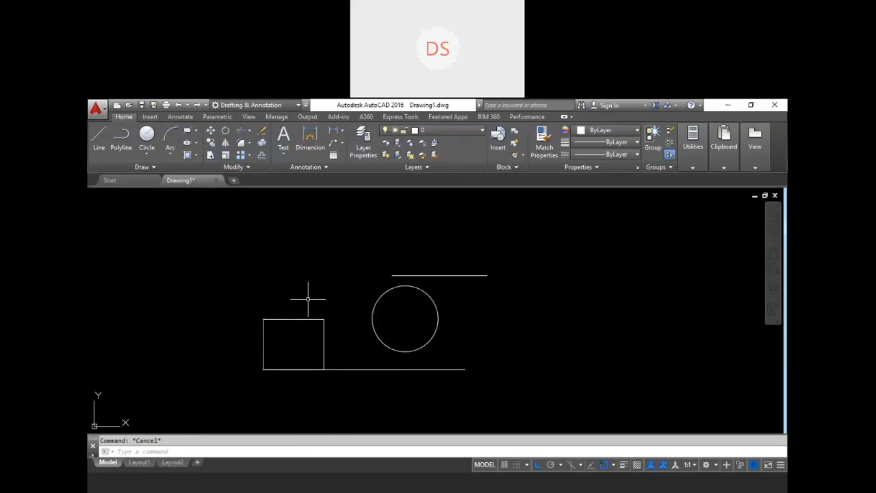
Copy the rectangle 50 units to the right, using its lower-left corner as base point
text(co)
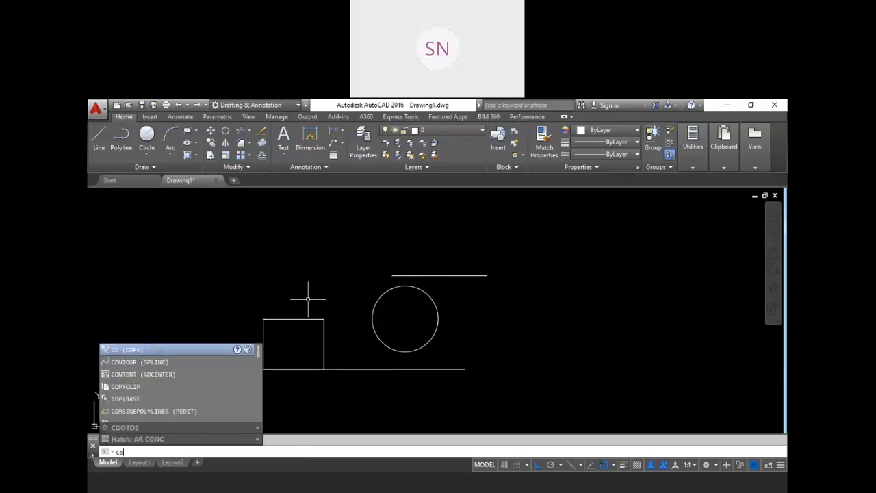
key(Return)
click(324, 284)
click(287, 335)
key(Return)
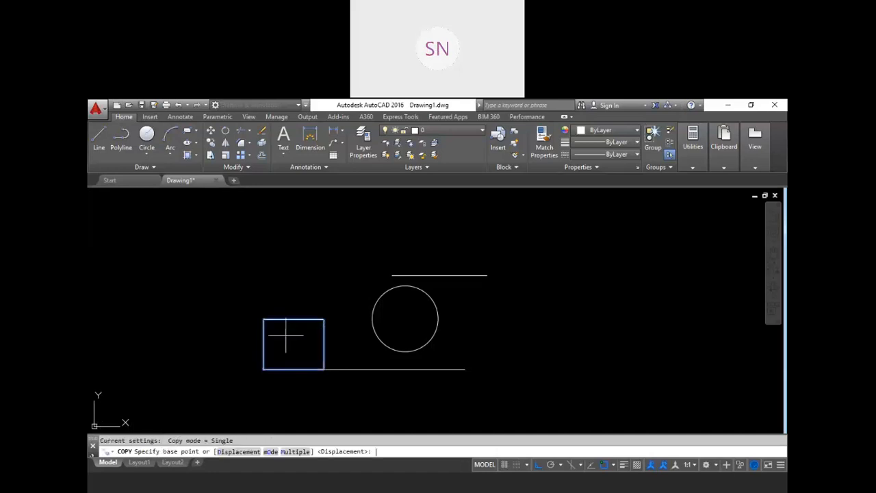
click(264, 368)
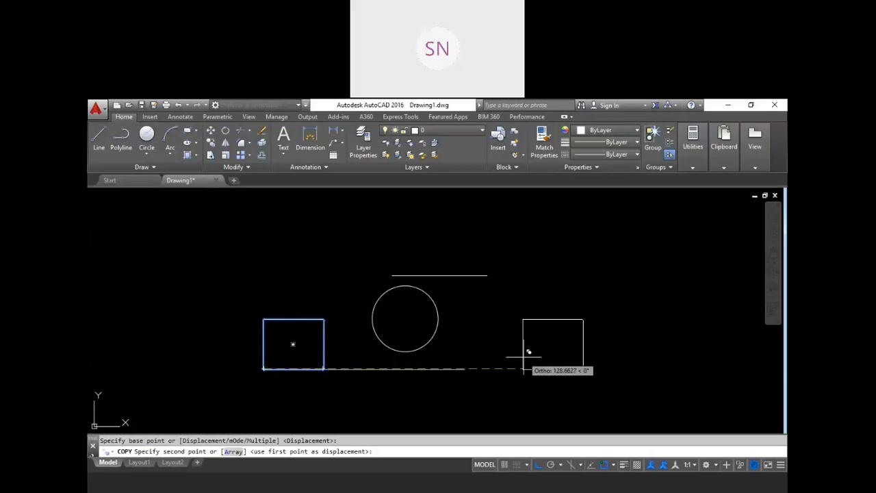
text(50)
key(Return)
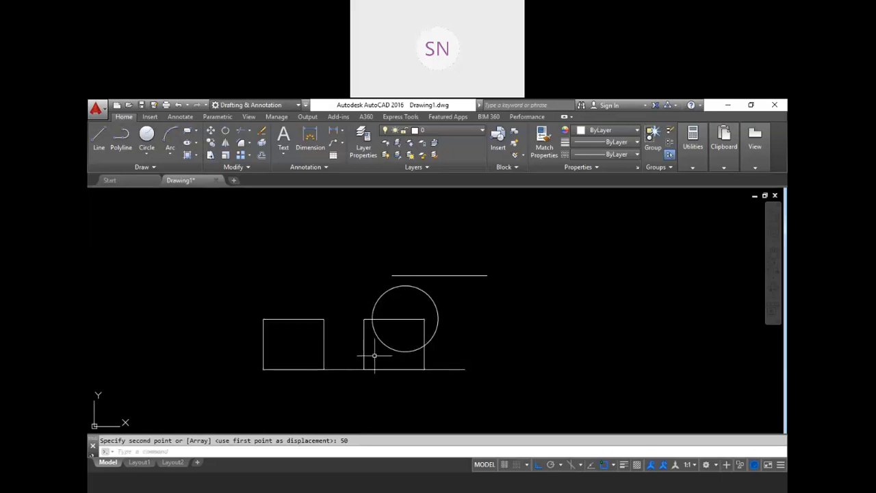
Erase the rectangle copy that overlaps the circle
click(363, 348)
click(358, 343)
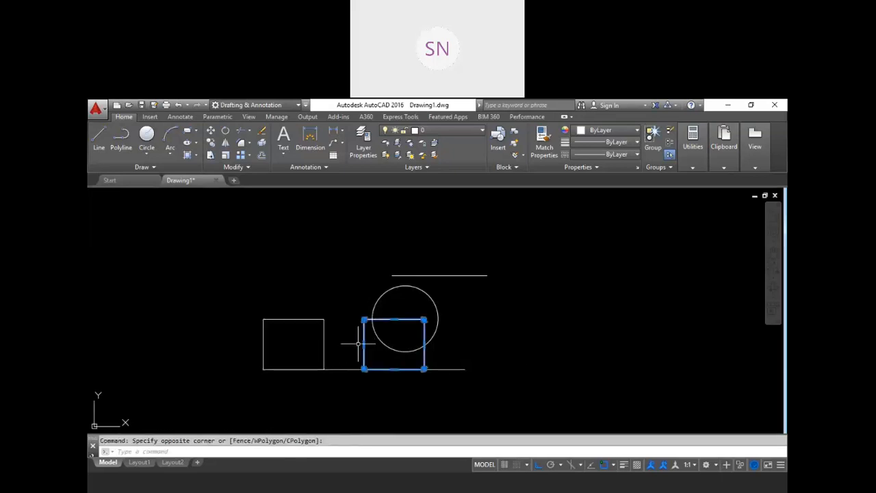
text(E)
key(Return)
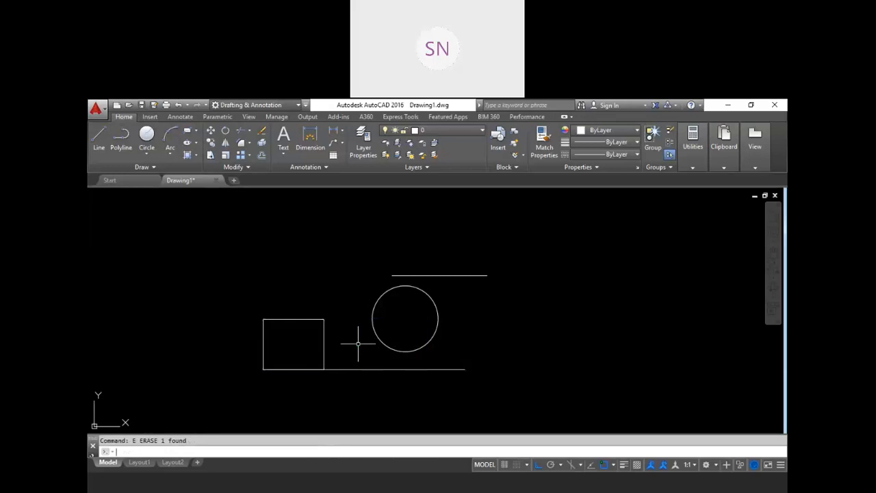
key(Escape)
Start the Copy command on the rectangle and set the copy mode to Multiple
scroll(315, 339, down, 2)
scroll(417, 346, up, 2)
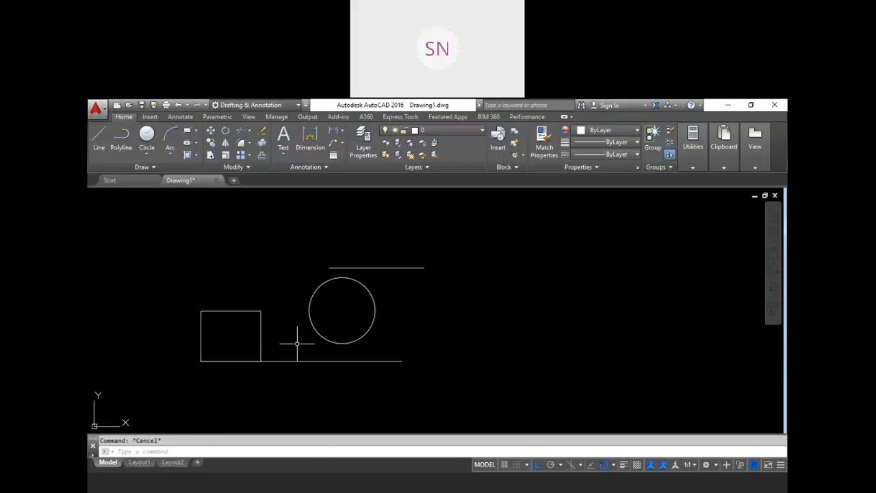
text(co)
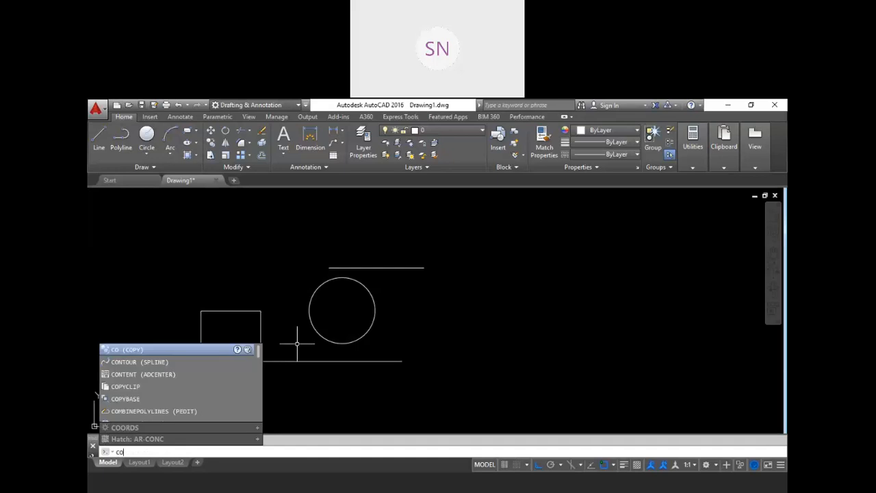
key(Return)
click(272, 295)
click(243, 330)
key(Return)
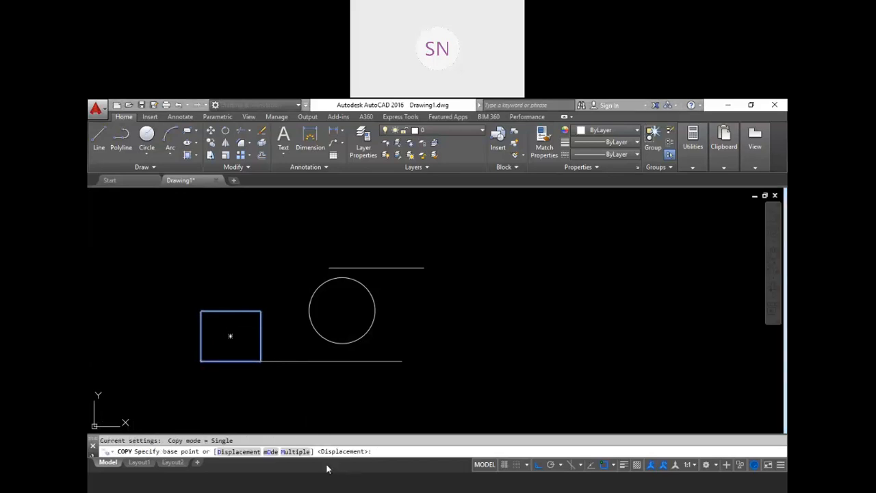
click(269, 453)
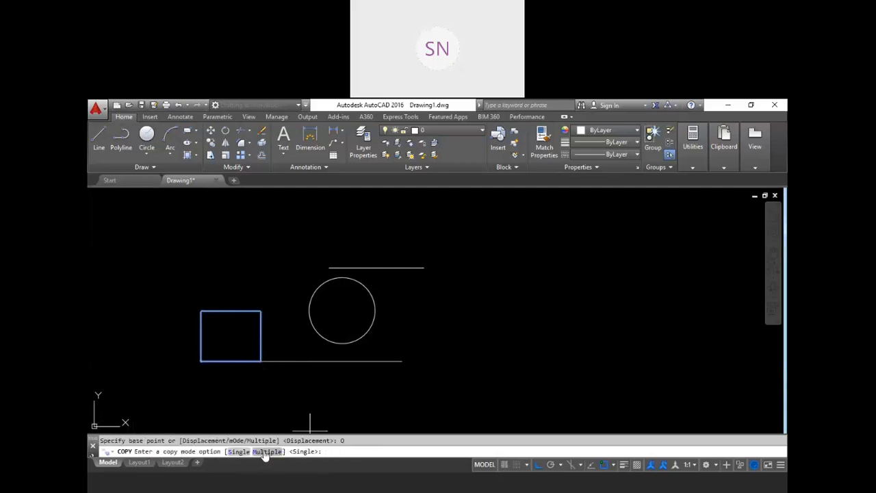
click(267, 453)
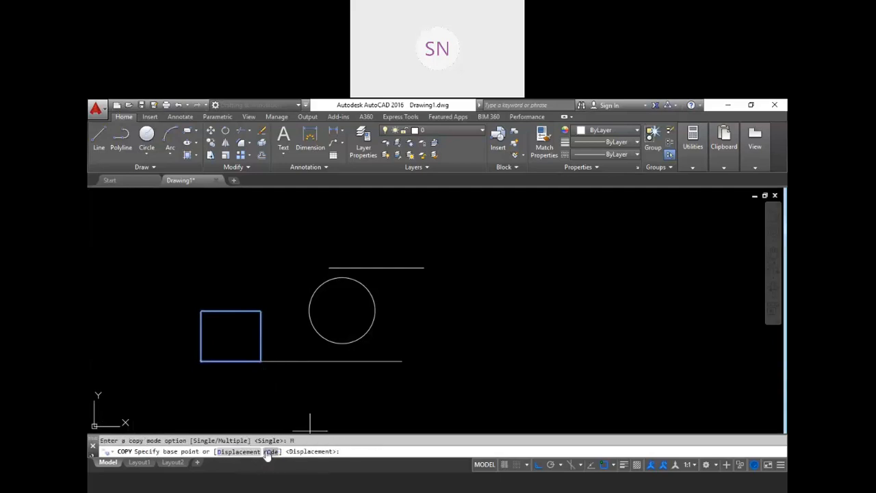
Place copies of the rectangle 50 and 100 units to the right, using its lower-left corner as base point
click(202, 360)
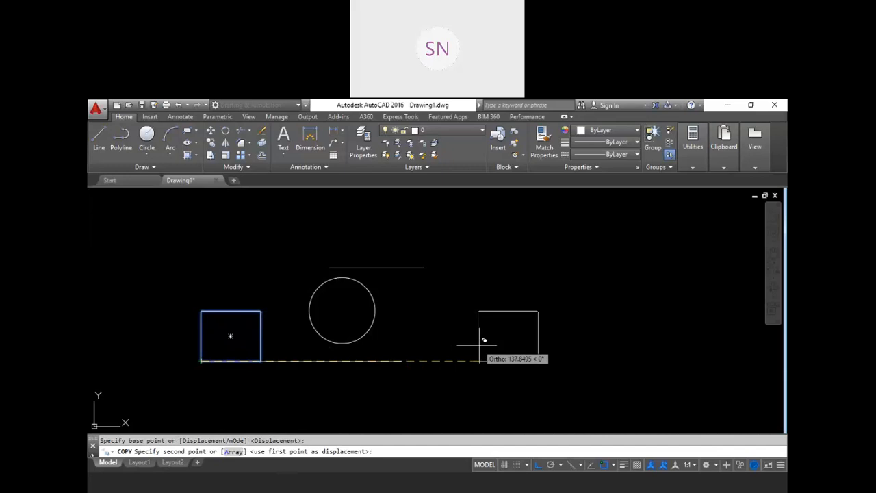
text(50)
key(Return)
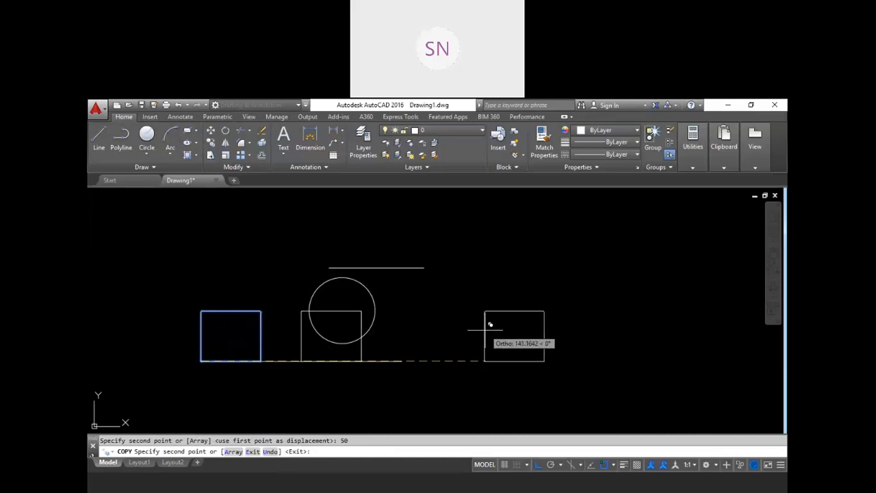
text(100)
key(Return)
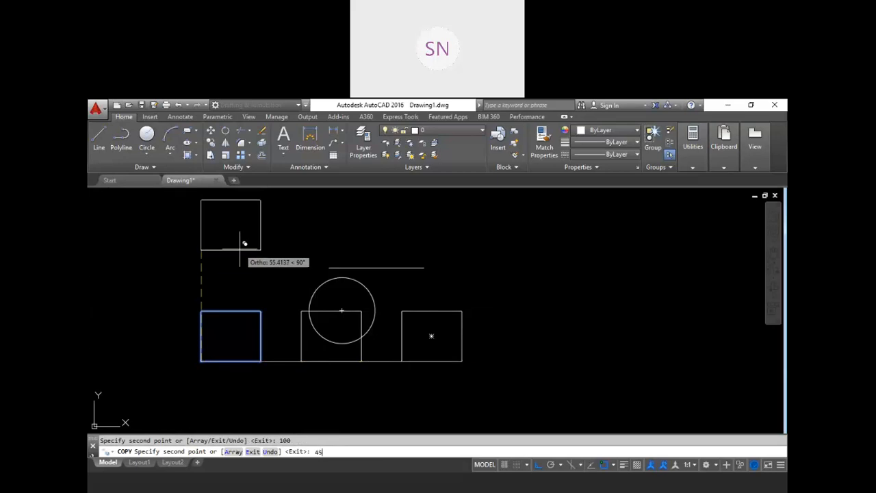
Place two more copies straight above the original rectangle, at distances of 45 and 100 units
text(5)
key(Return)
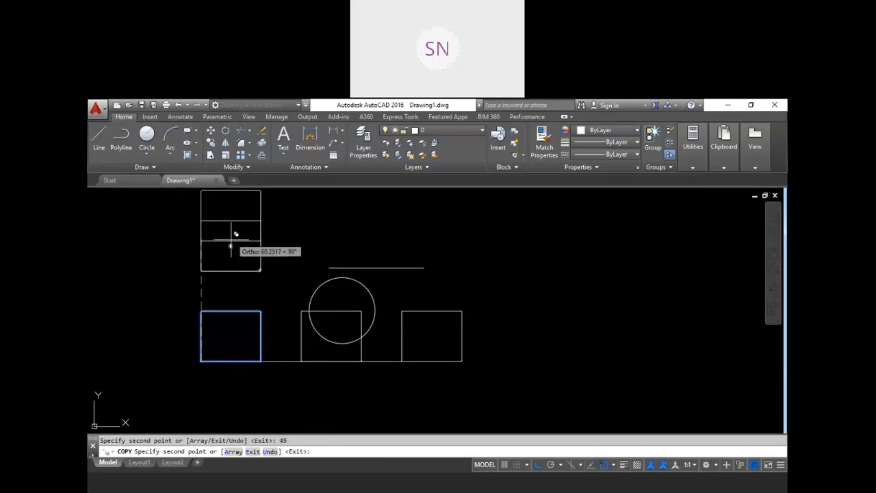
text(1)
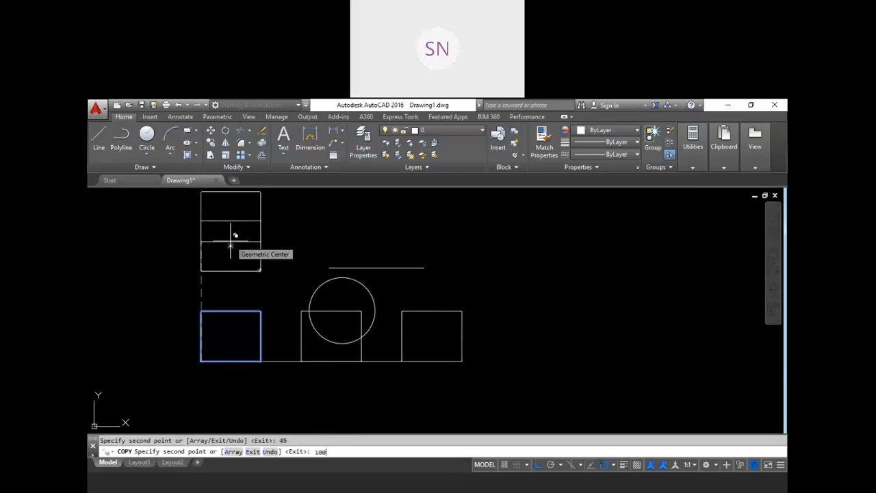
text(00)
key(Return)
Place rectangle copies at the left and right endpoints of the upper line, and end the Copy command
scroll(255, 294, down, 4)
scroll(224, 256, up, 2)
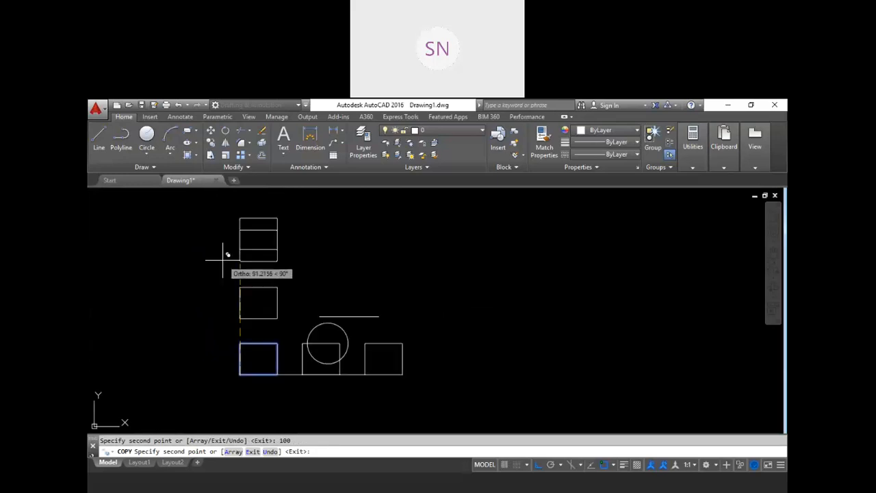
click(319, 316)
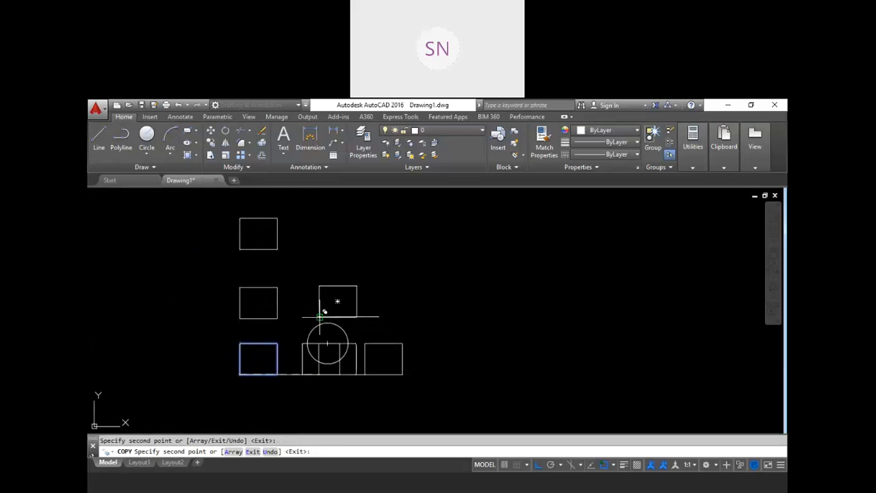
click(387, 316)
scroll(393, 338, up, 2)
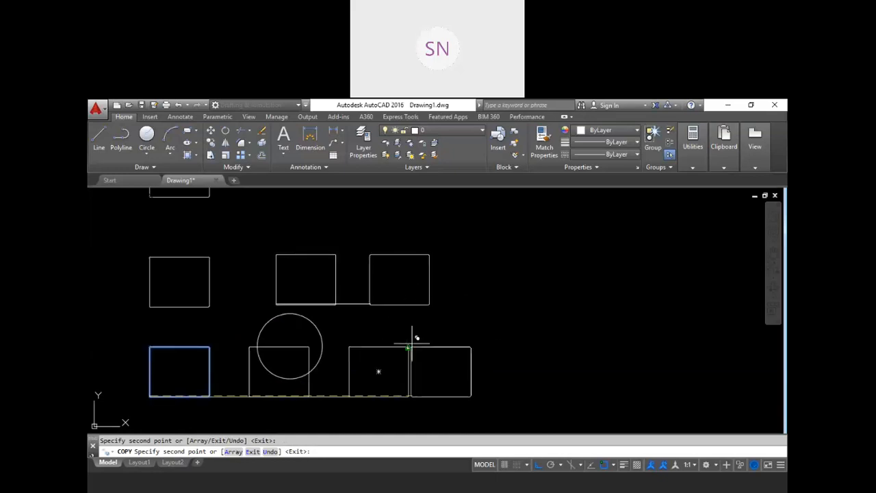
scroll(415, 337, down, 2)
key(Escape)
scroll(284, 363, up, 2)
scroll(247, 381, up, 2)
click(335, 332)
click(292, 298)
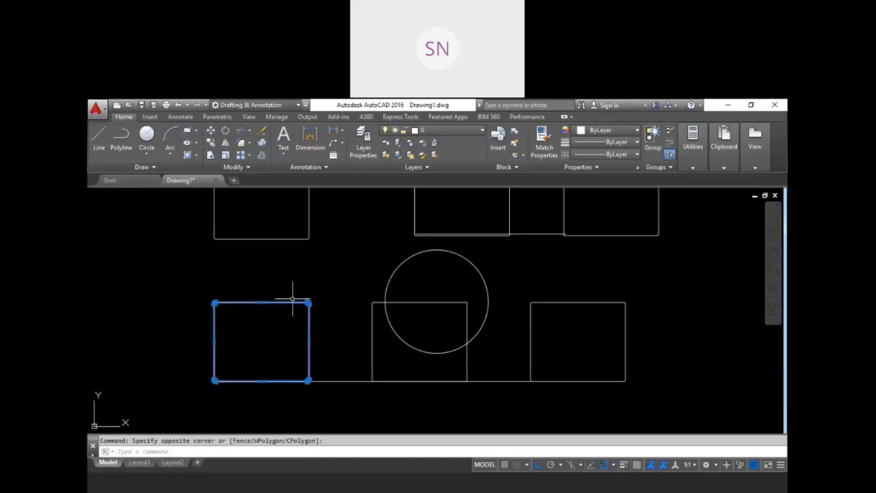
scroll(293, 298, down, 4)
key(Escape)
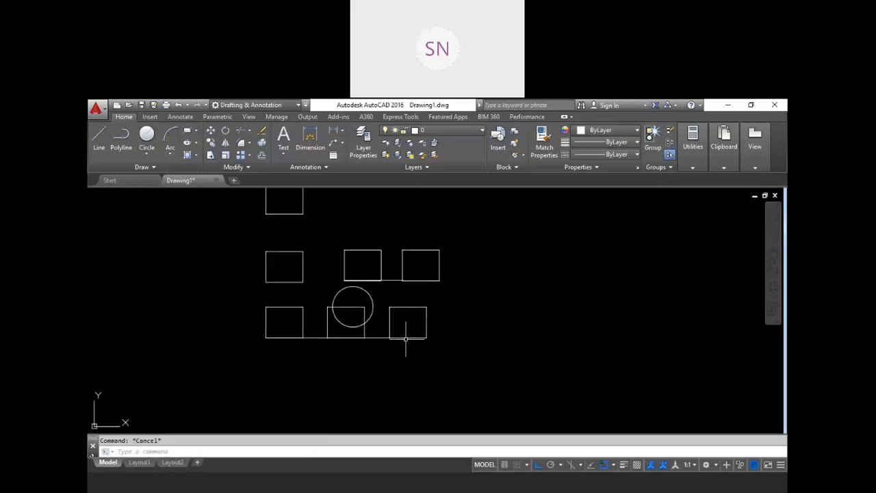
Erase the rightmost rectangle copy on the lower line
click(406, 317)
click(392, 302)
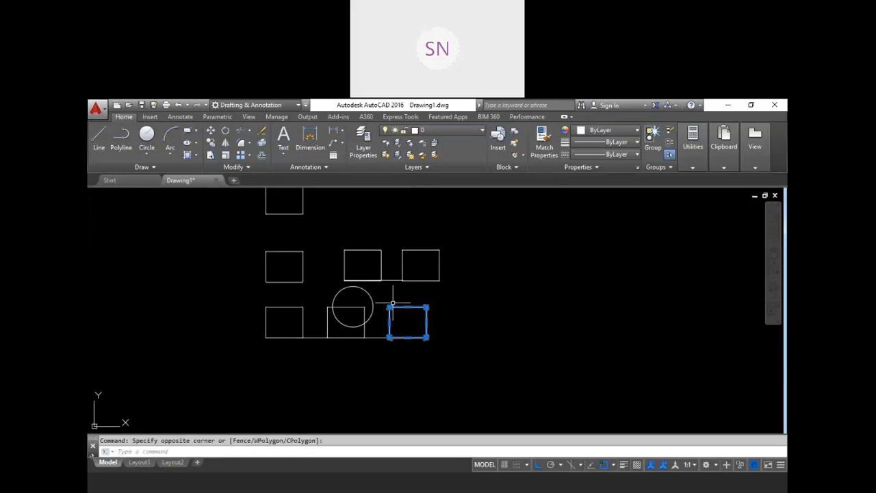
key(Return)
Erase the two rectangle copies standing on the upper line
click(445, 301)
click(418, 270)
key(Delete)
click(405, 266)
click(368, 248)
key(Delete)
Erase the two rectangle copies stacked above the original rectangle
click(328, 266)
click(301, 255)
key(Delete)
click(328, 239)
click(280, 206)
key(Delete)
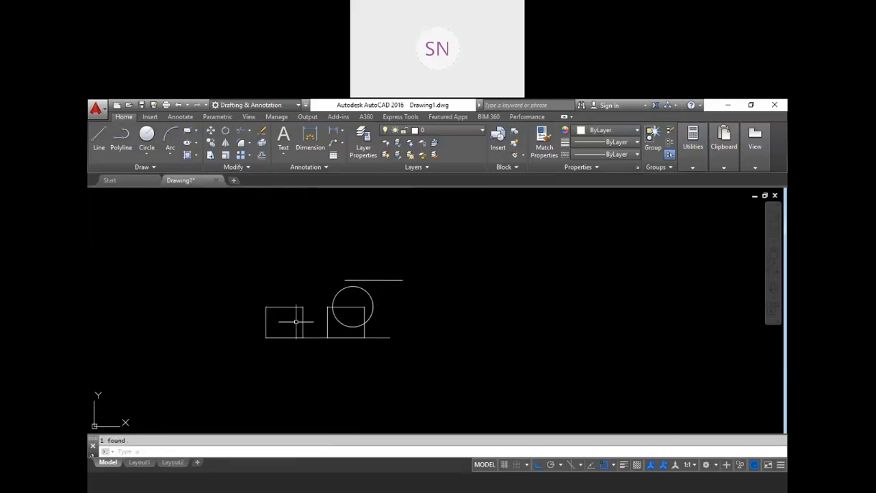
Erase the two remaining rectangles standing on the lower line
click(284, 320)
click(265, 301)
key(Delete)
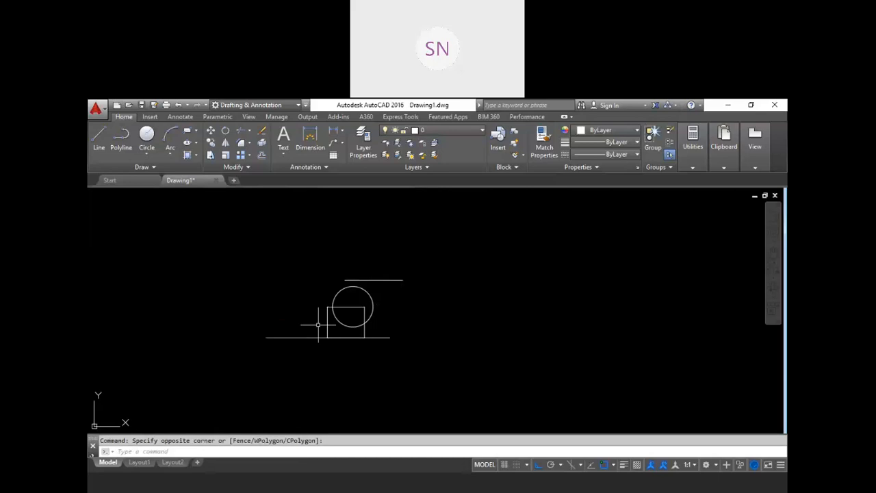
click(332, 326)
click(305, 312)
key(Delete)
key(Escape)
Draw a 25 by 30 rectangle with fillet radius 0, starting at the left endpoint of the lower line
text(rec)
key(Return)
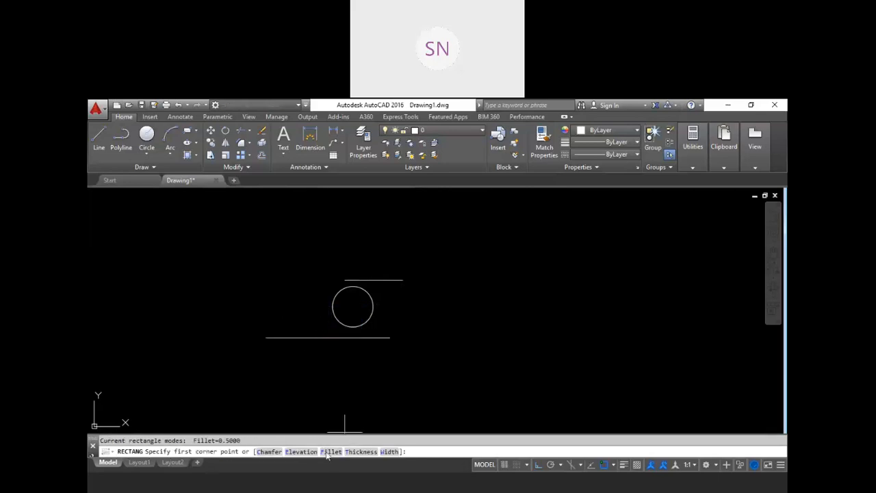
text(f)
key(Return)
key(Return)
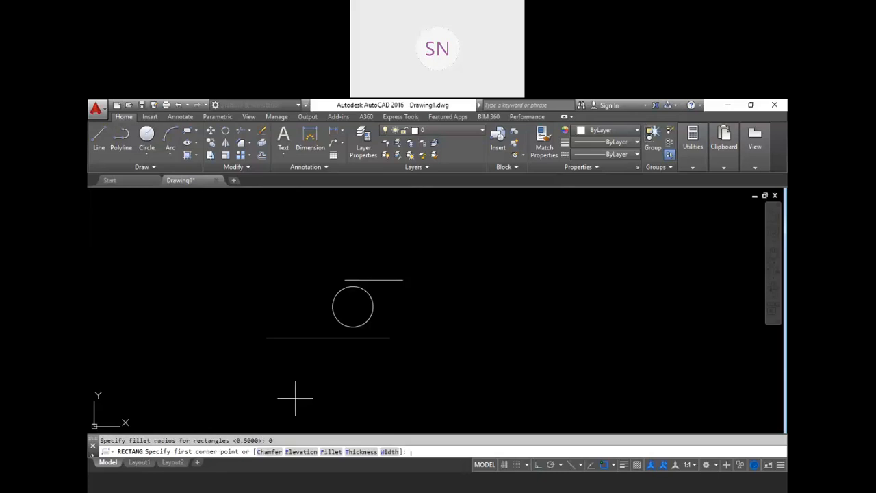
click(265, 337)
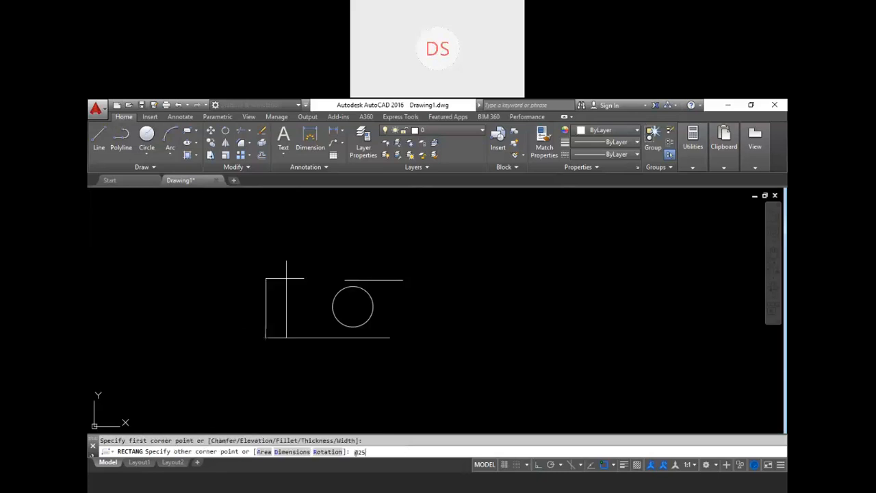
text(@25,30)
key(Return)
scroll(294, 303, up, 4)
scroll(318, 320, down, 2)
key(Escape)
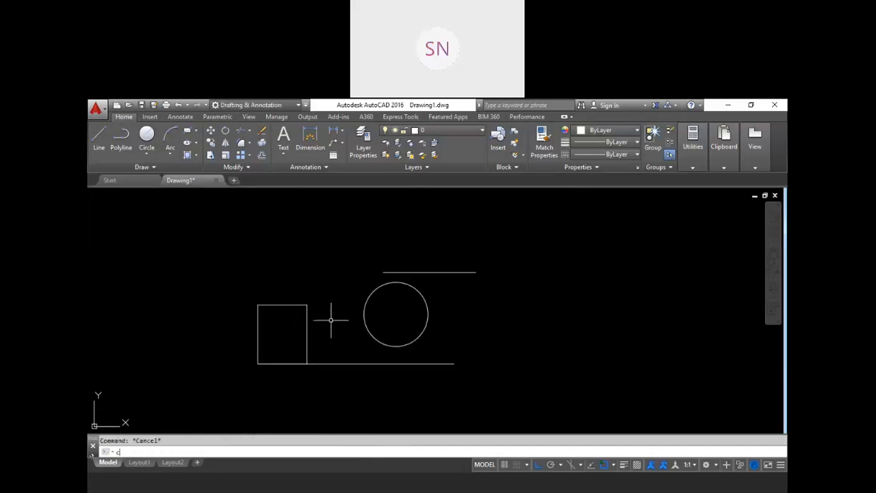
Copy the rectangle 50 units to the right along the lower line, using its lower-left corner as base point
text(co)
key(Return)
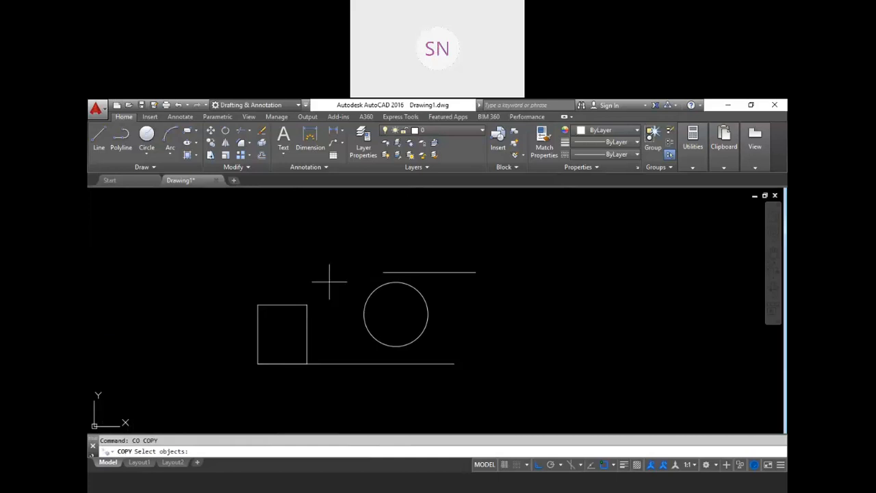
click(329, 282)
click(285, 337)
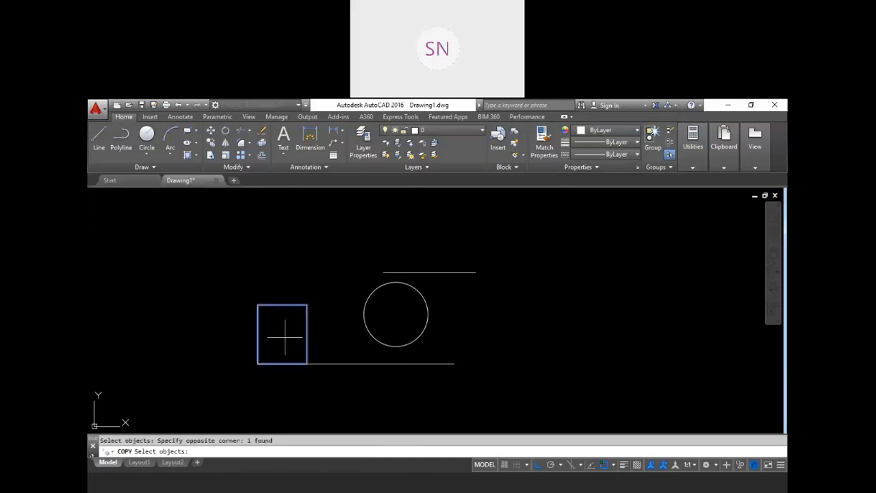
key(Return)
click(258, 363)
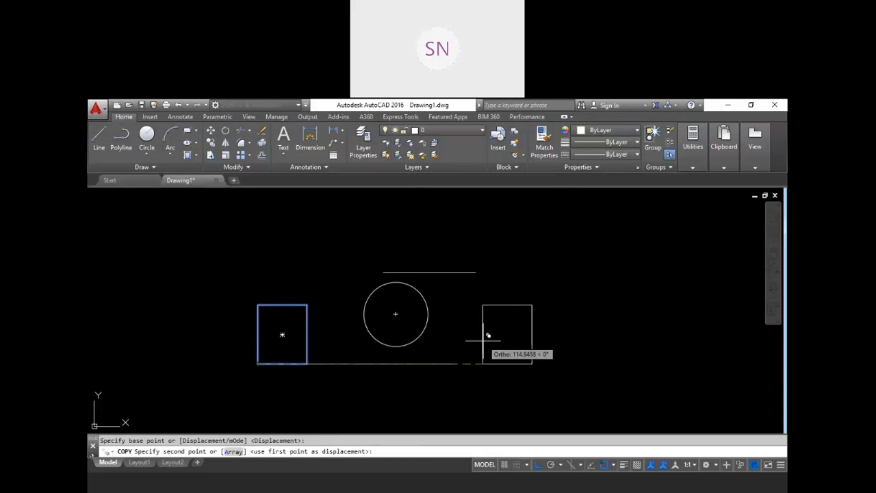
key(Return)
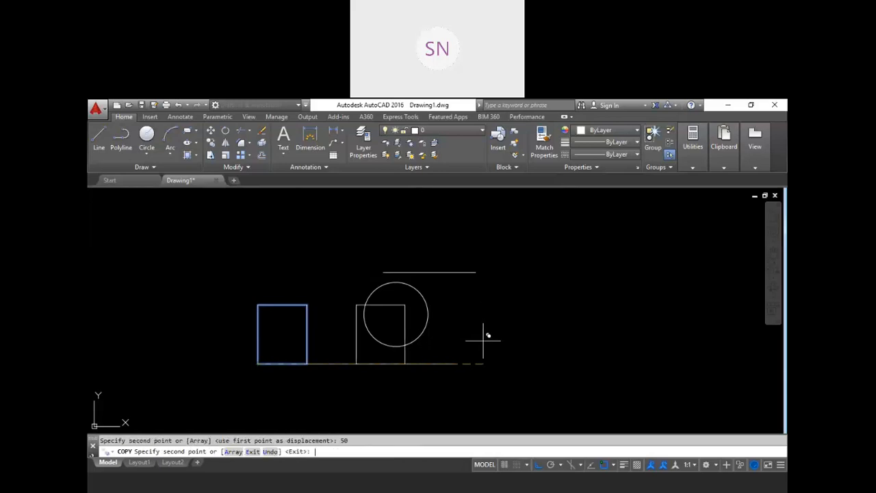
key(Escape)
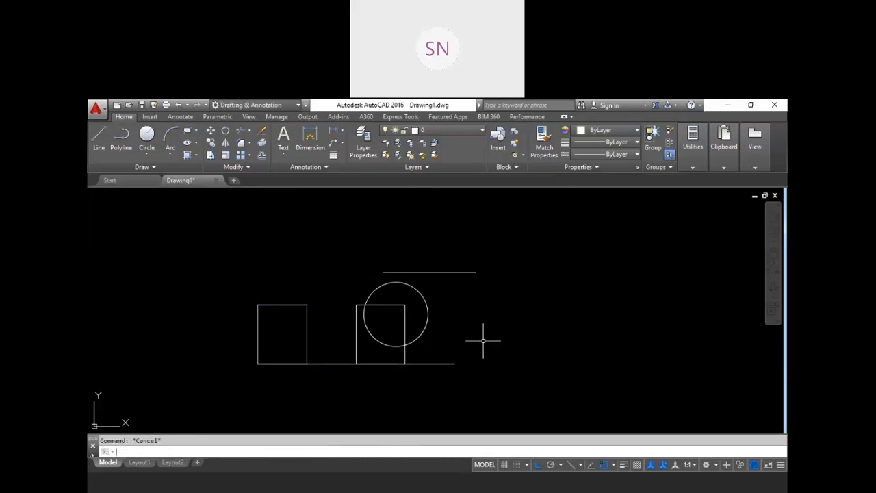
Move the copied rectangle from its lower-left corner to the right endpoint of the upper line
text(m)
key(Return)
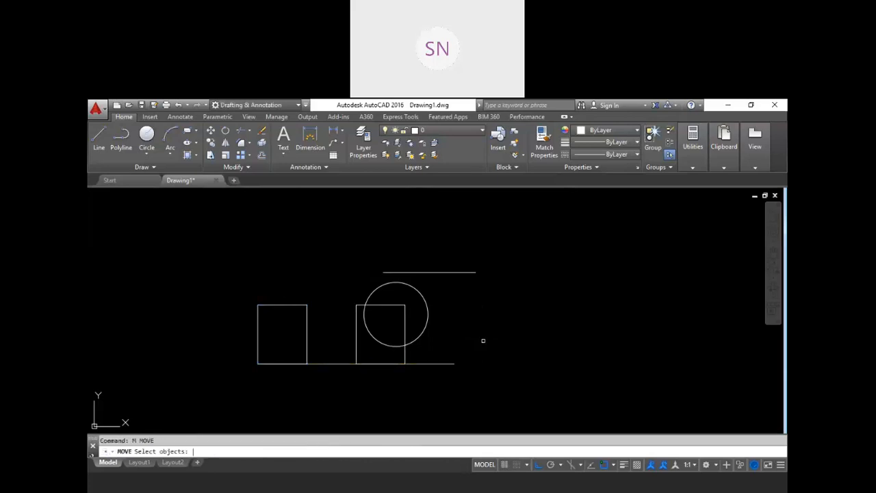
click(406, 324)
click(401, 310)
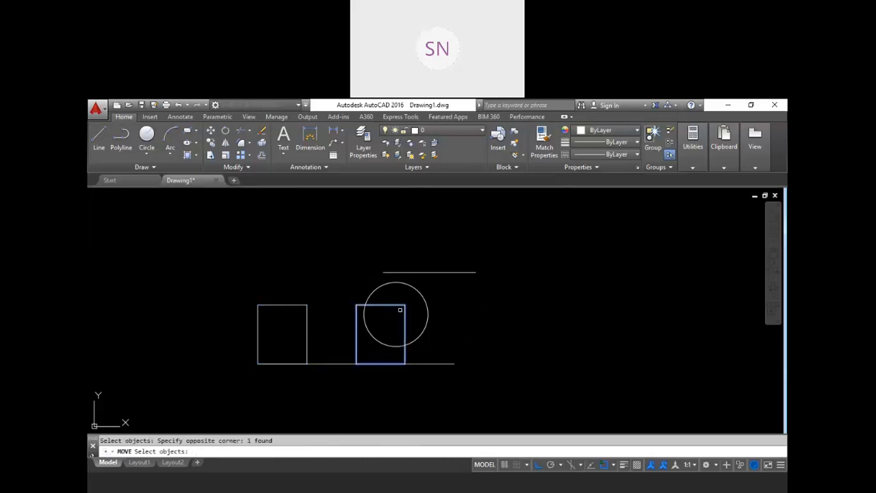
key(Return)
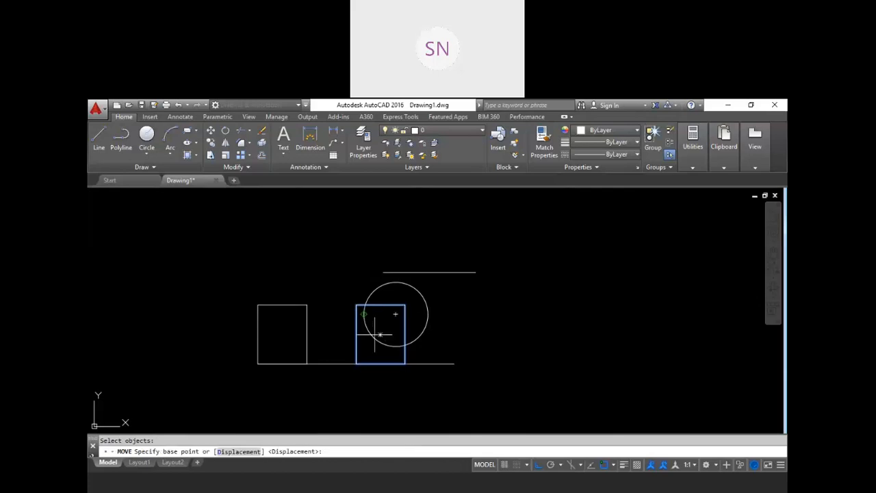
click(356, 363)
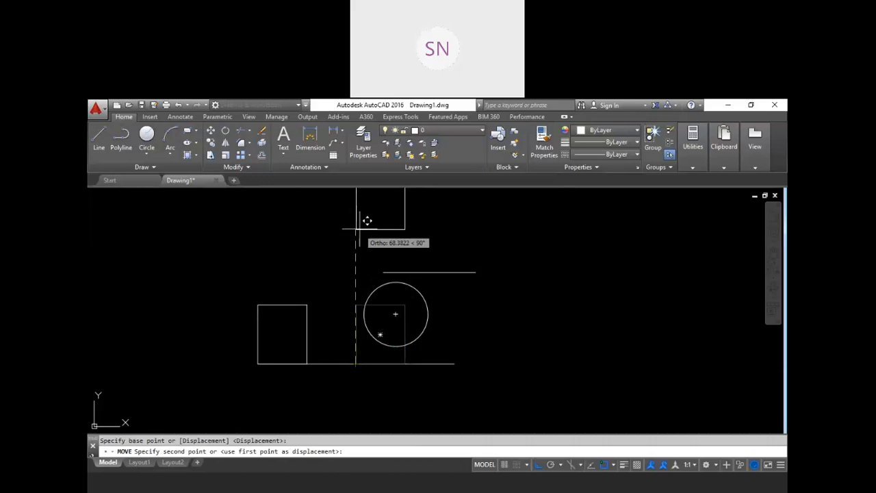
click(476, 271)
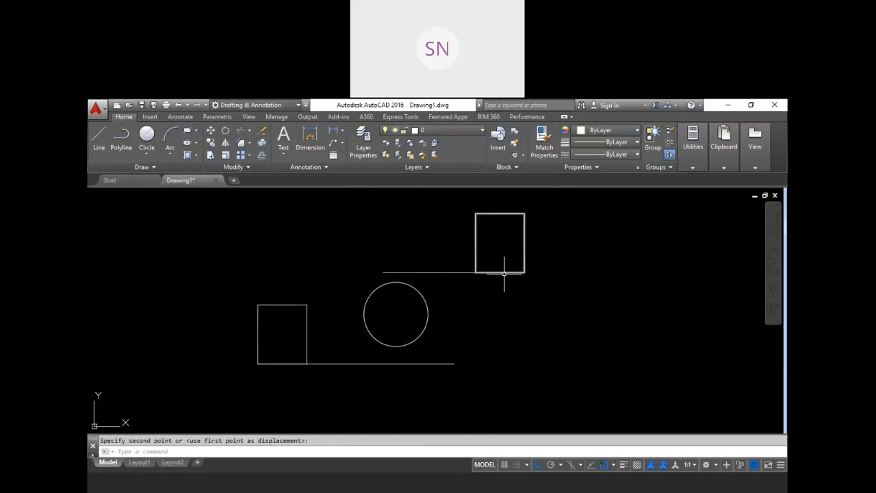
Start copying the lower rectangle from its lower-left corner and place a copy 50 units to the right
text(co)
key(Return)
click(337, 331)
click(279, 297)
key(Return)
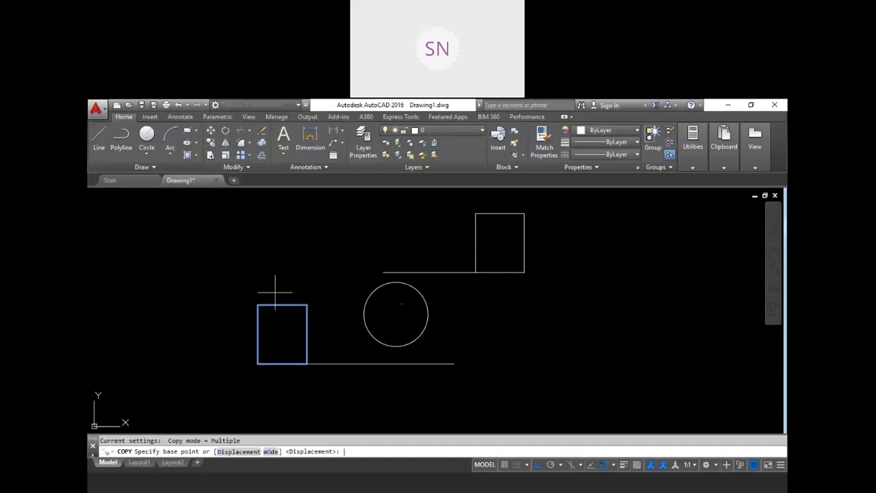
click(257, 364)
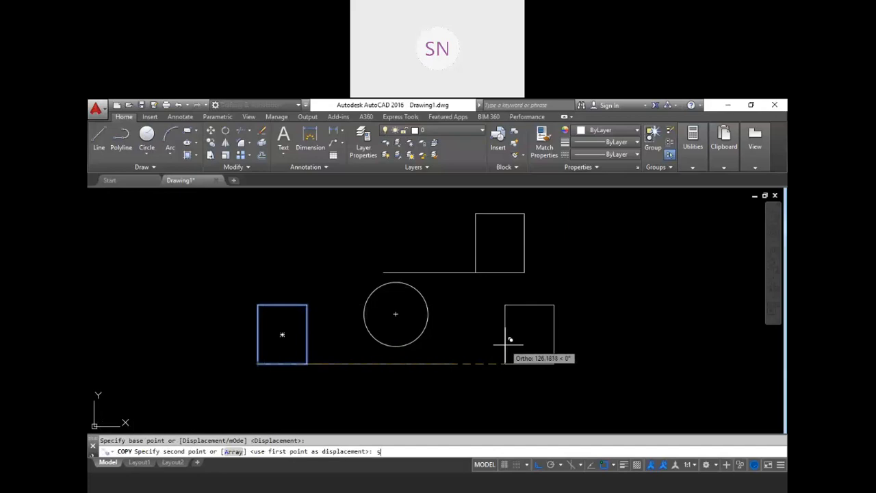
key(Return)
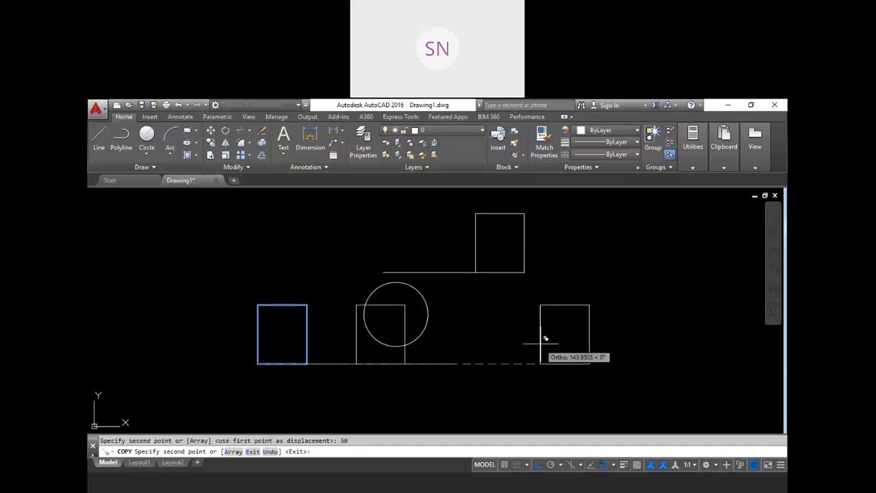
Place further rectangle copies at 100, 150 and 200 units to the right, and end the Copy command
text(100)
key(Return)
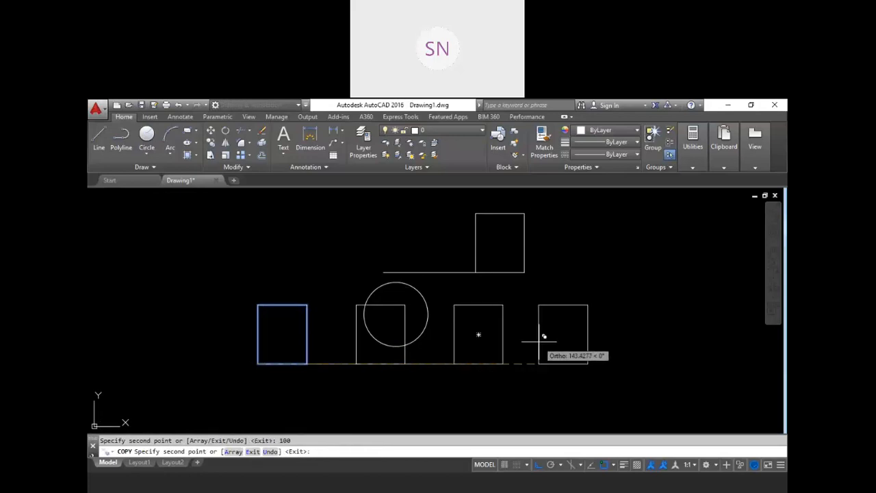
text(15)
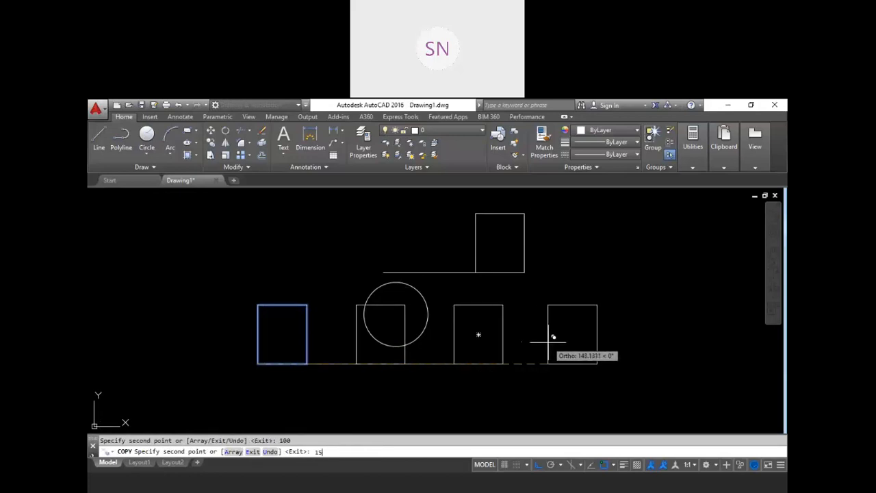
text(0)
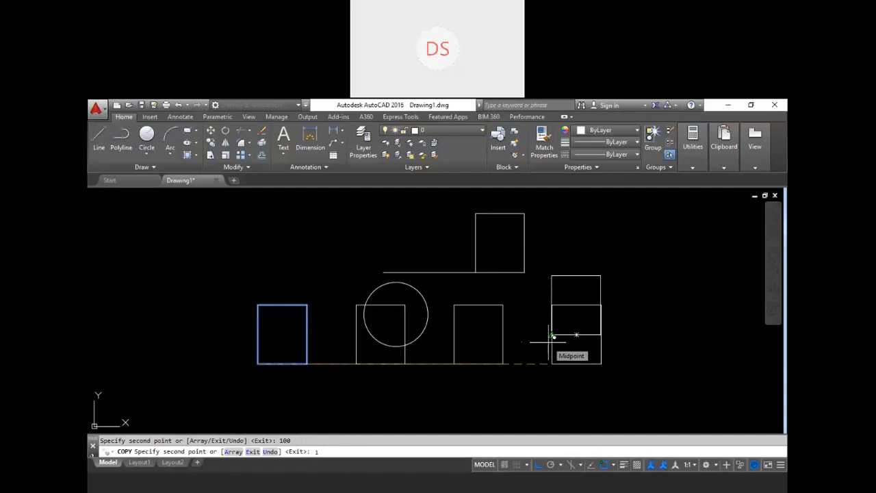
key(BackSpace)
text(200)
key(Return)
scroll(553, 336, down, 3)
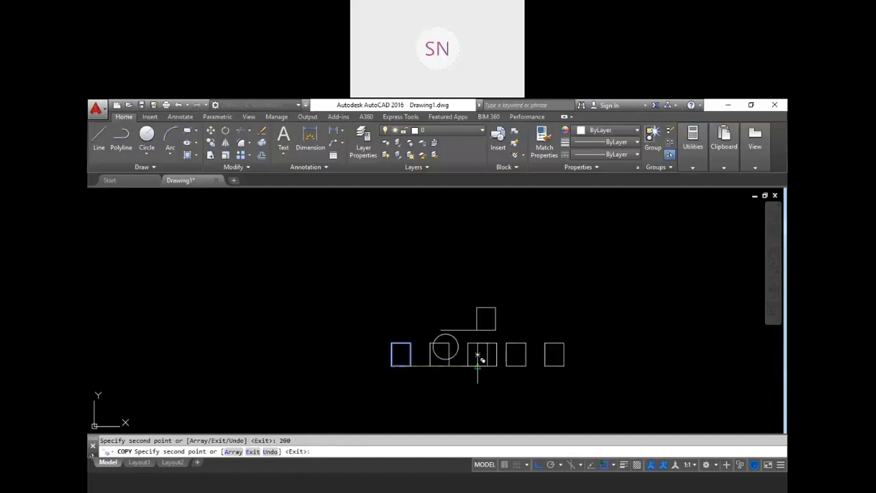
scroll(547, 407, up, 2)
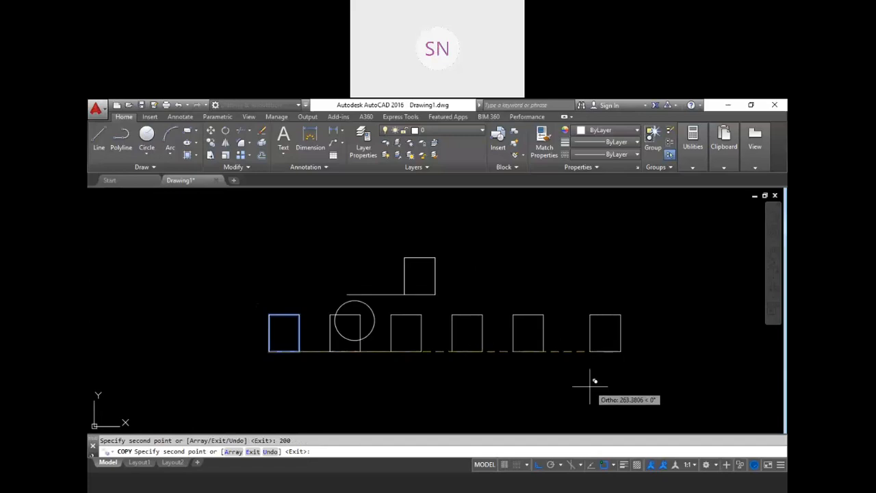
key(Escape)
Erase the four rectangle copies to the right of the original lower rectangle
click(544, 336)
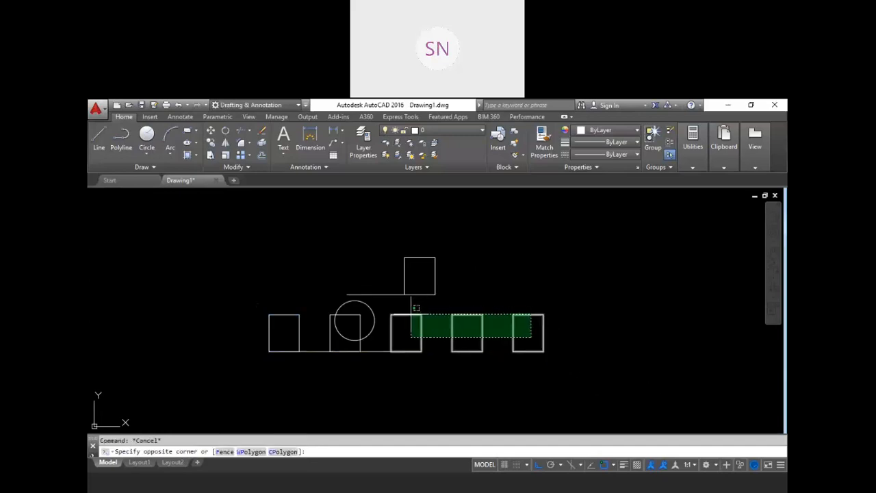
click(411, 314)
scroll(412, 316, up, 2)
click(335, 331)
click(322, 312)
scroll(301, 320, down, 2)
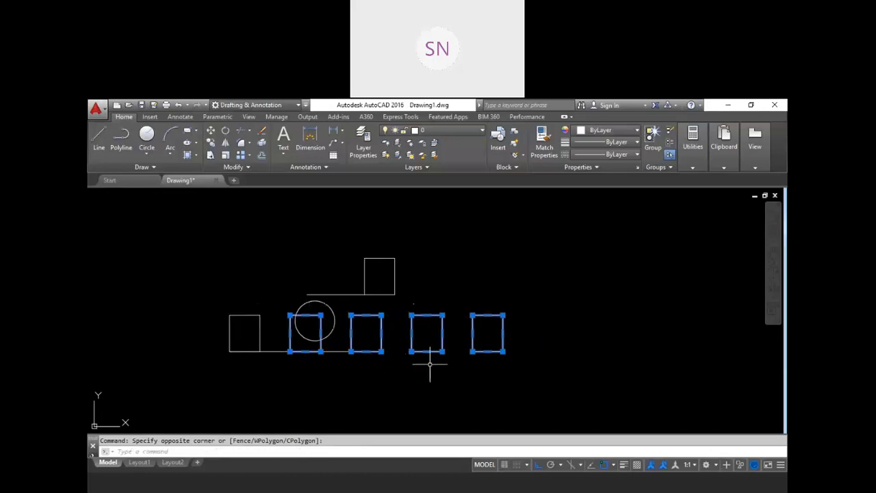
key(Return)
Erase the circle between the upper and lower lines
scroll(390, 304, up, 2)
click(295, 342)
click(291, 334)
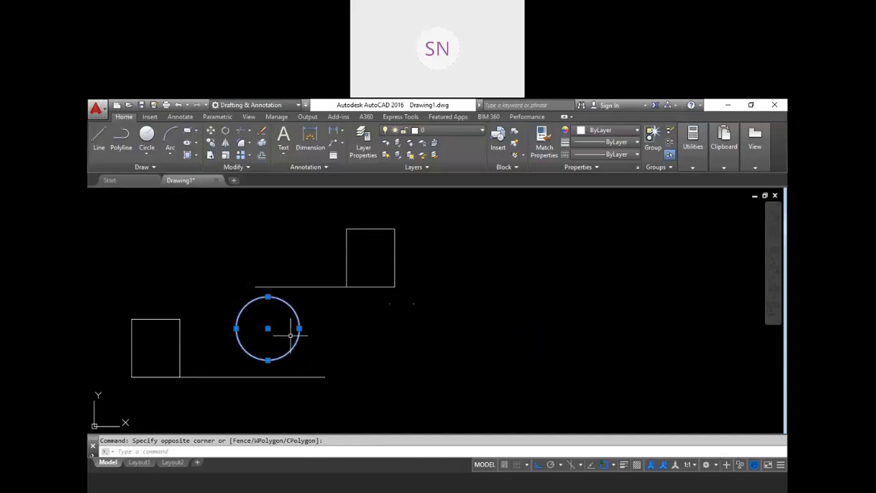
key(Delete)
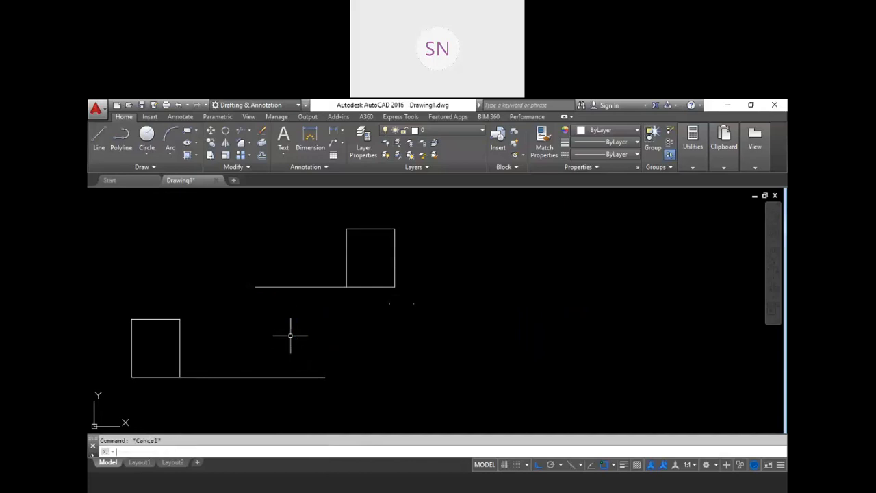
Copy the lower rectangle from its lower-left corner as a horizontal array of 5 items spaced 30 units apart
text(co)
key(Return)
click(223, 353)
click(168, 304)
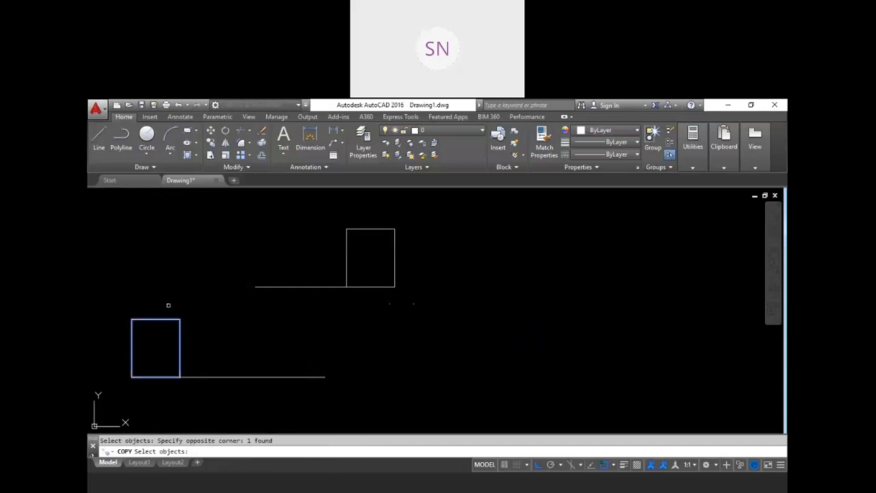
key(Return)
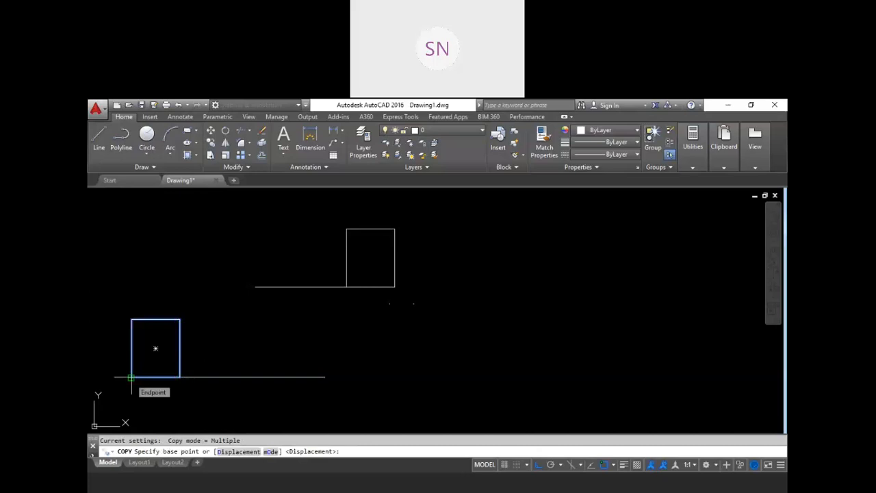
click(131, 376)
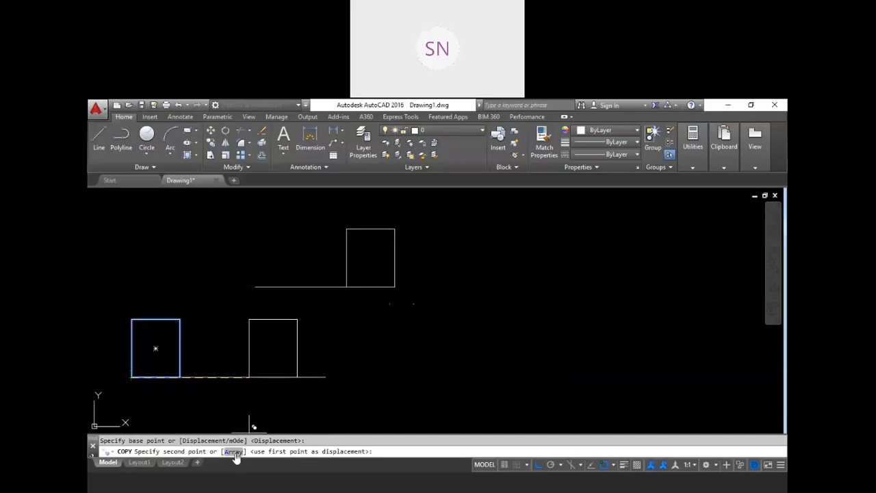
click(233, 452)
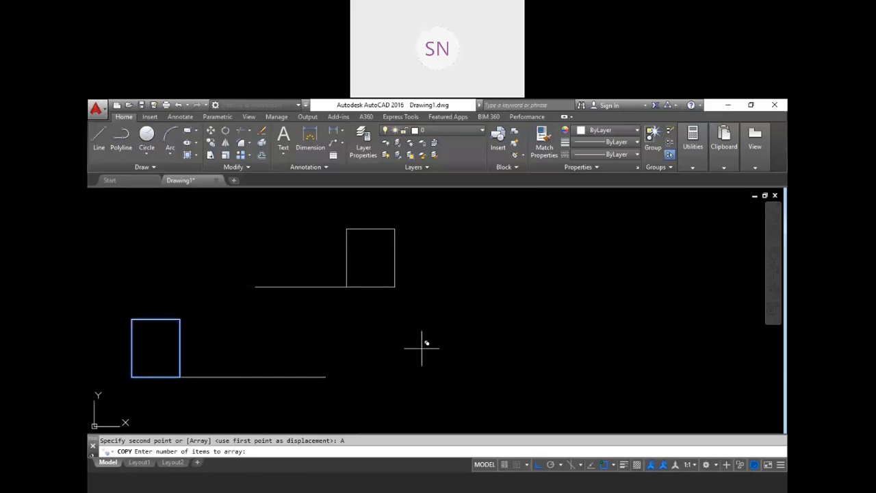
text(5)
key(Return)
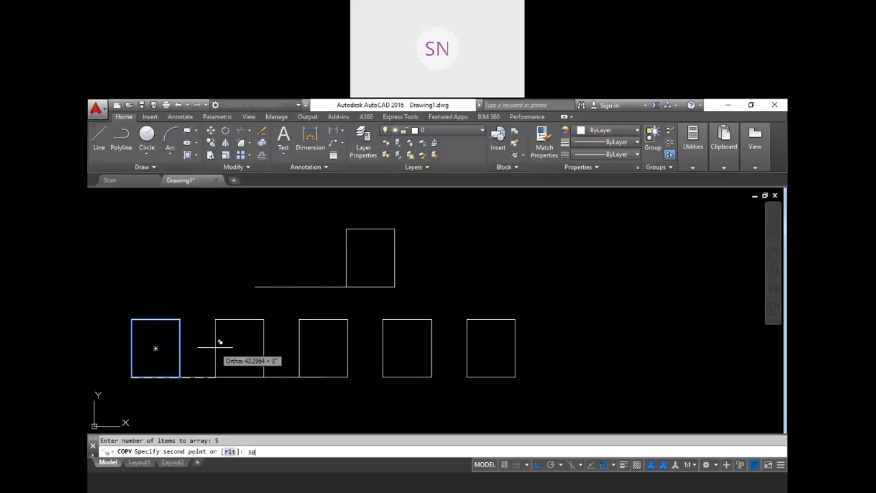
key(Return)
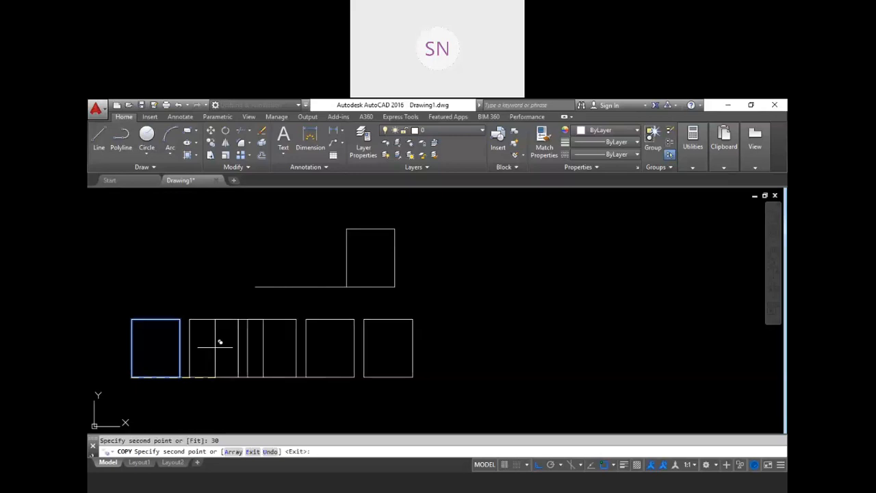
key(Escape)
scroll(193, 395, up, 2)
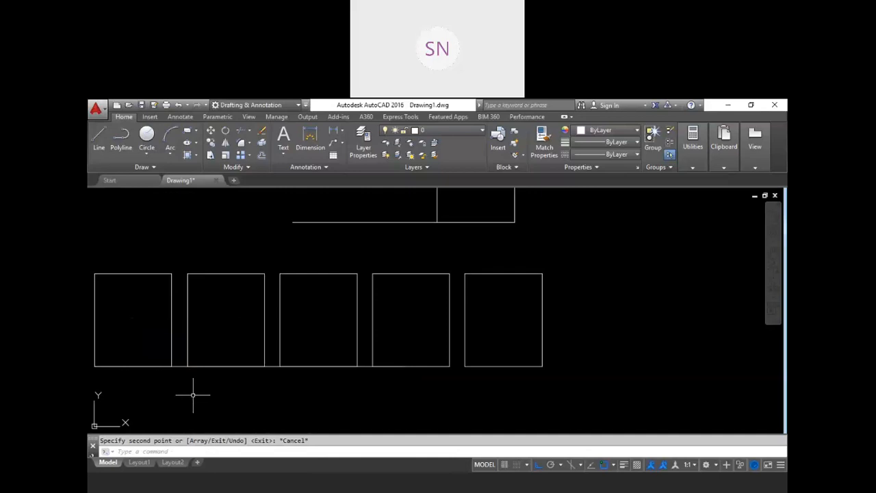
scroll(262, 381, down, 2)
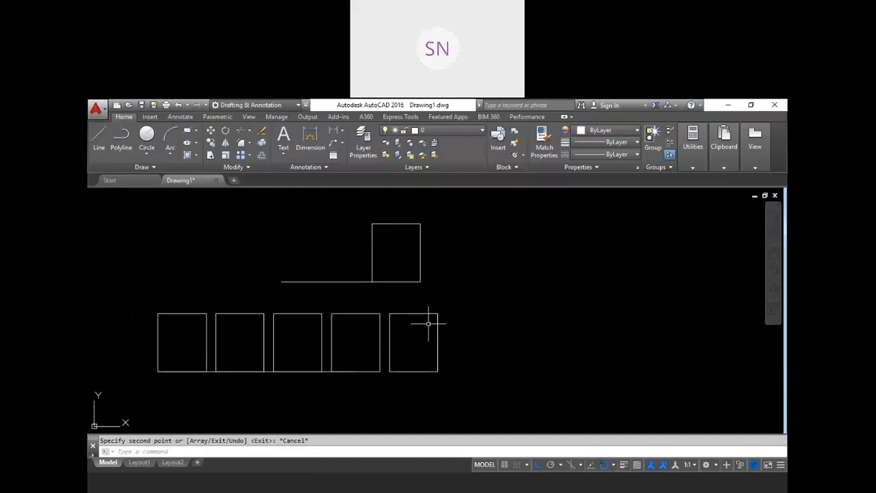
Erase the four arrayed rectangle copies in the lower row, keeping the leftmost rectangle
scroll(147, 371, up, 2)
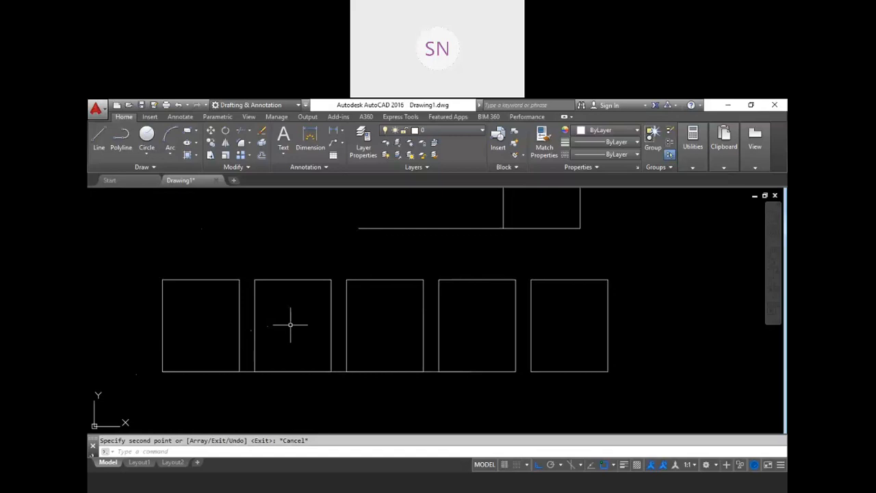
scroll(290, 321, down, 2)
scroll(477, 356, down, 2)
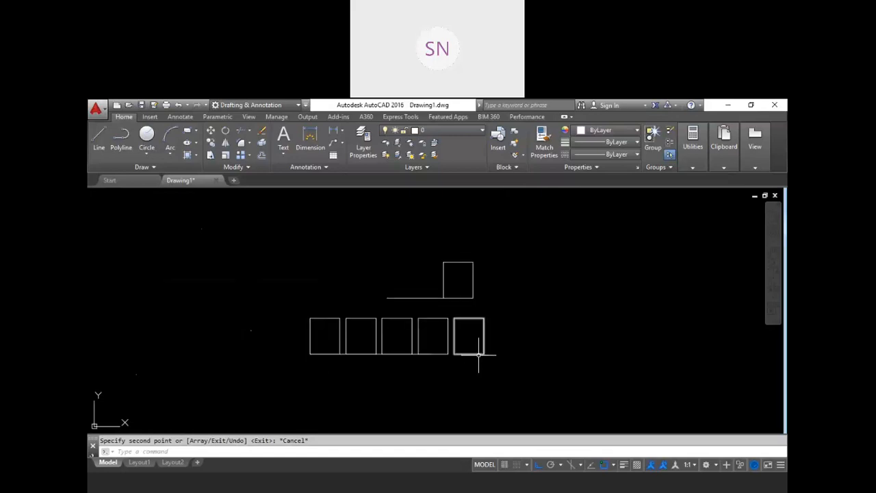
scroll(484, 327, up, 2)
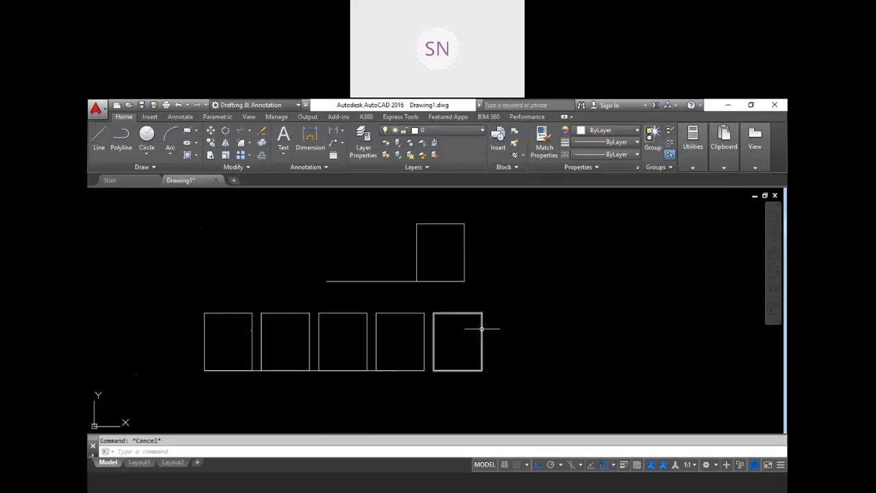
click(464, 336)
click(297, 294)
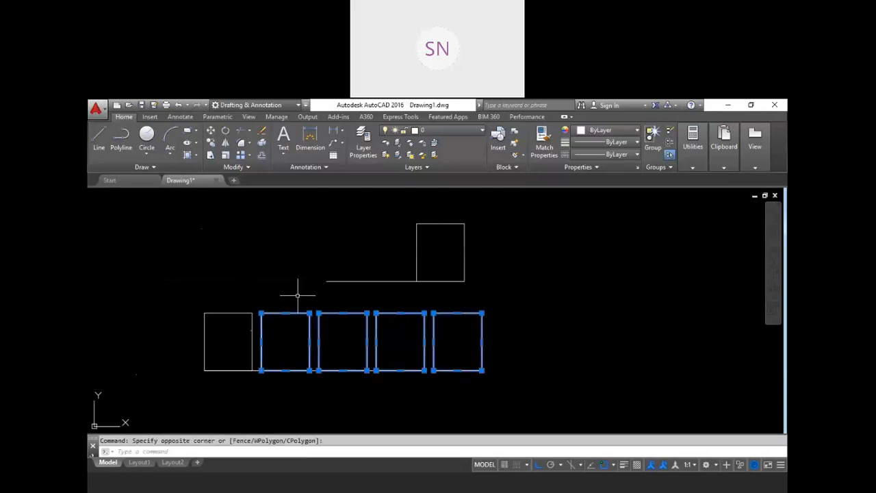
text(e)
key(Return)
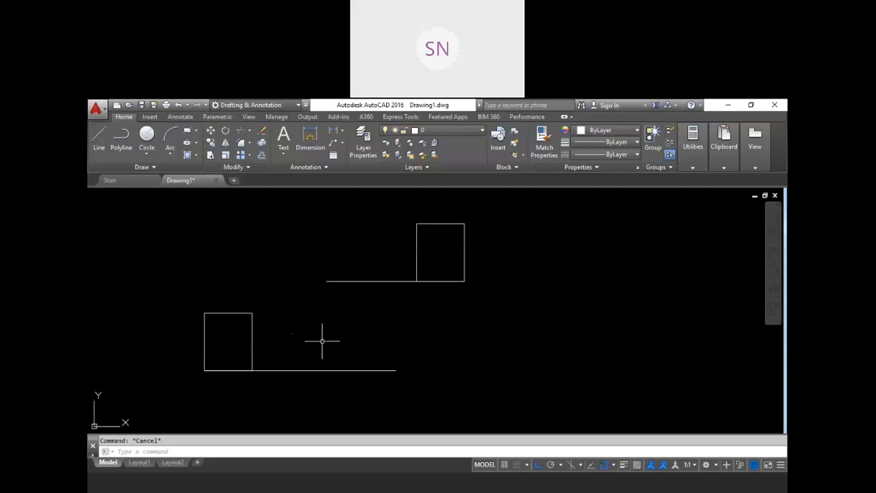
Preview rotating the lower rectangle about its upper-left corner, turn Ortho off during the preview, and cancel the rotation
text(o)
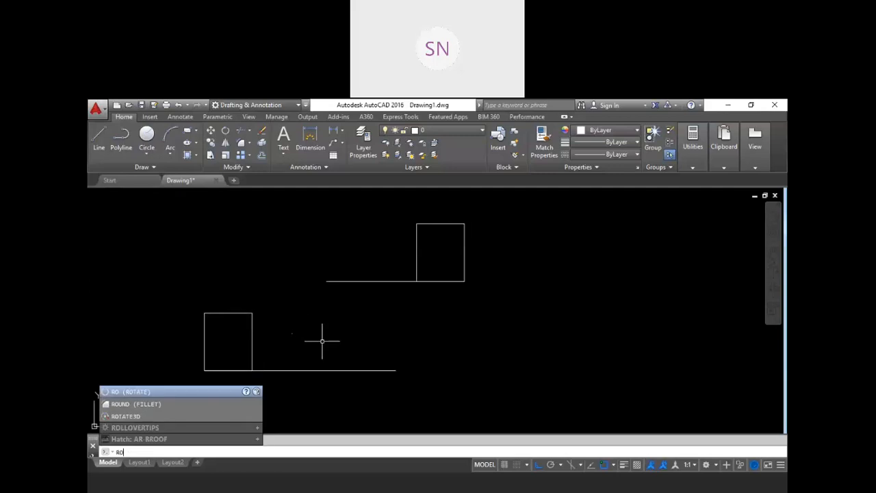
key(Return)
click(287, 340)
click(229, 297)
key(Return)
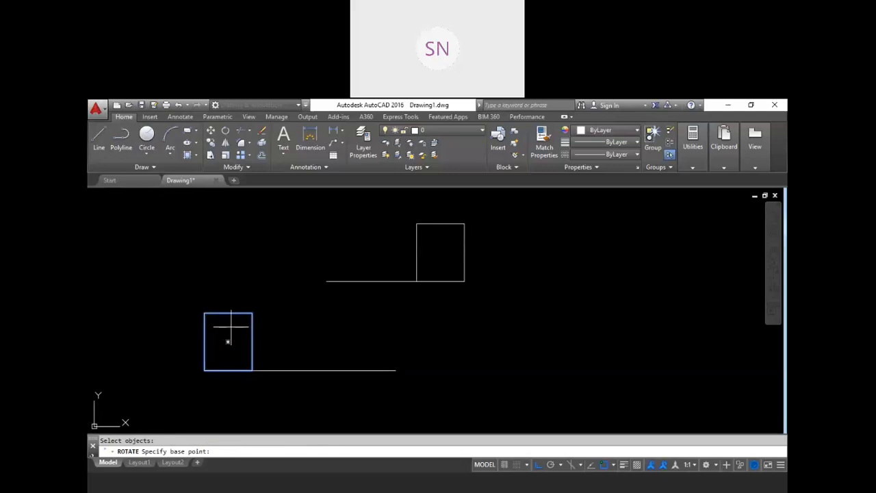
click(204, 313)
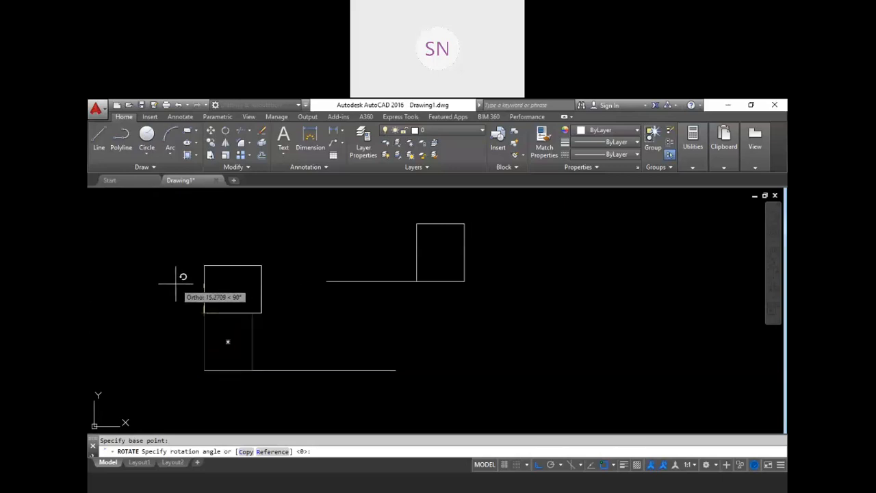
key(F8)
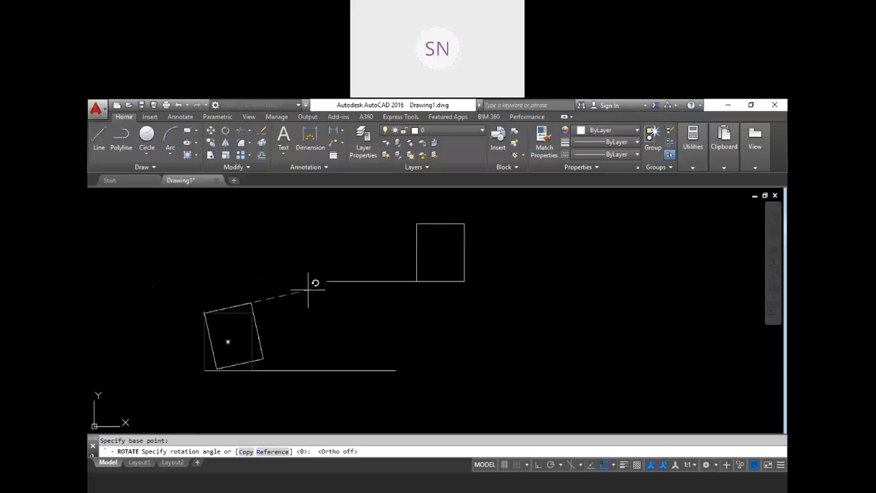
key(Escape)
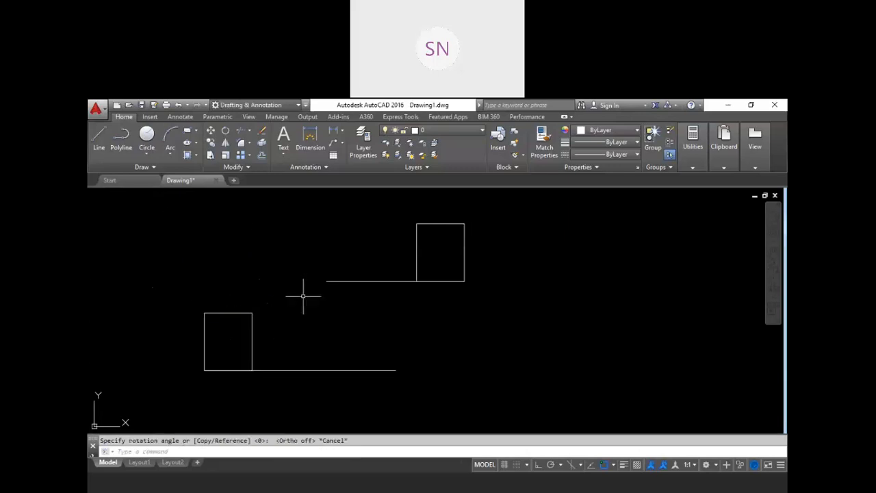
text(RO)
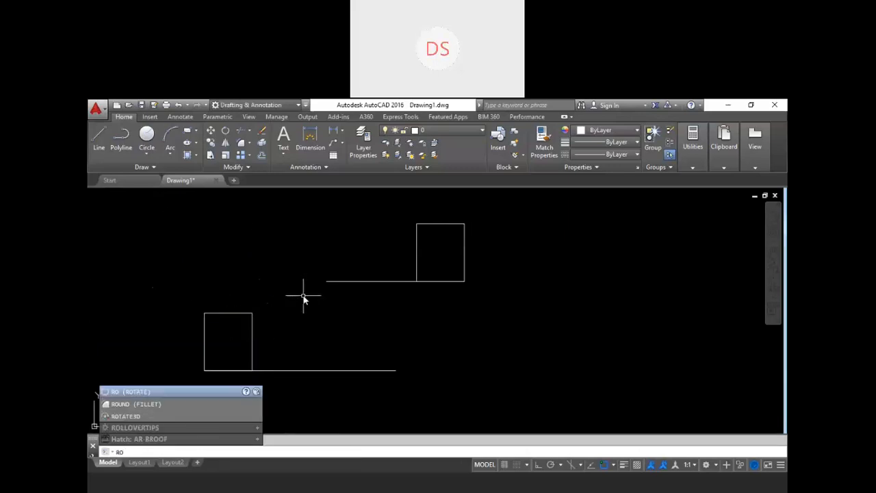
key(Return)
click(277, 331)
click(216, 299)
key(Return)
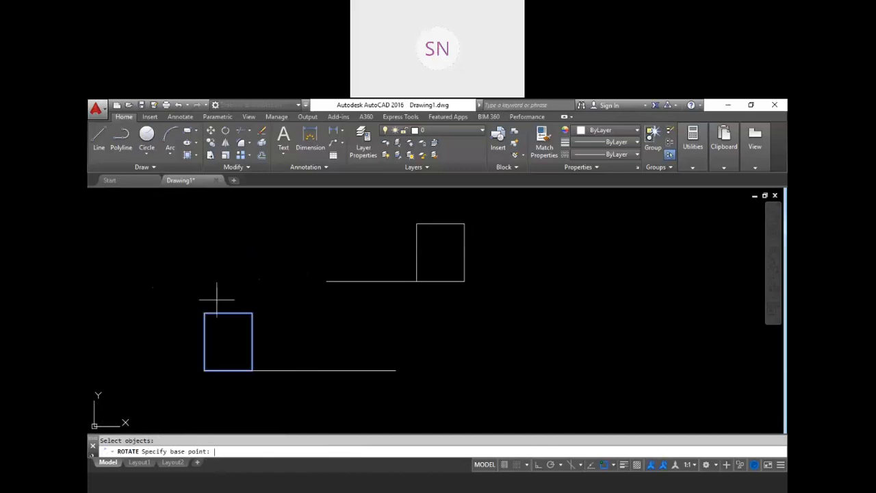
click(299, 370)
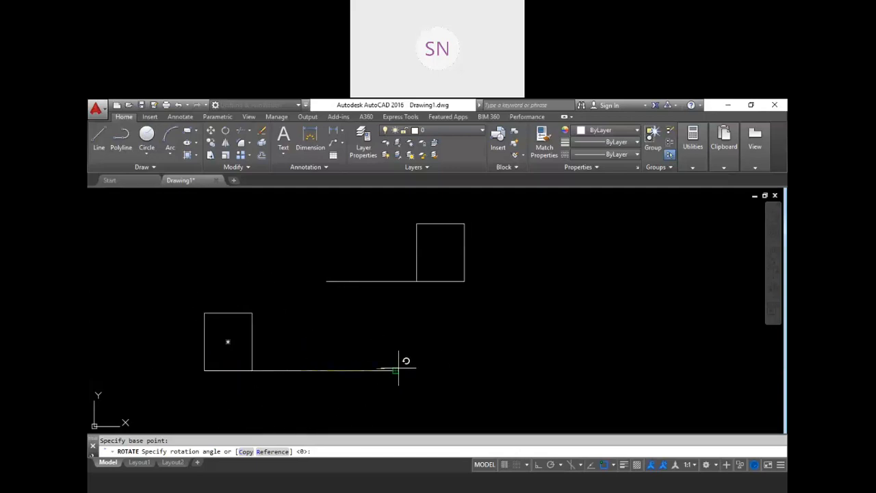
key(Escape)
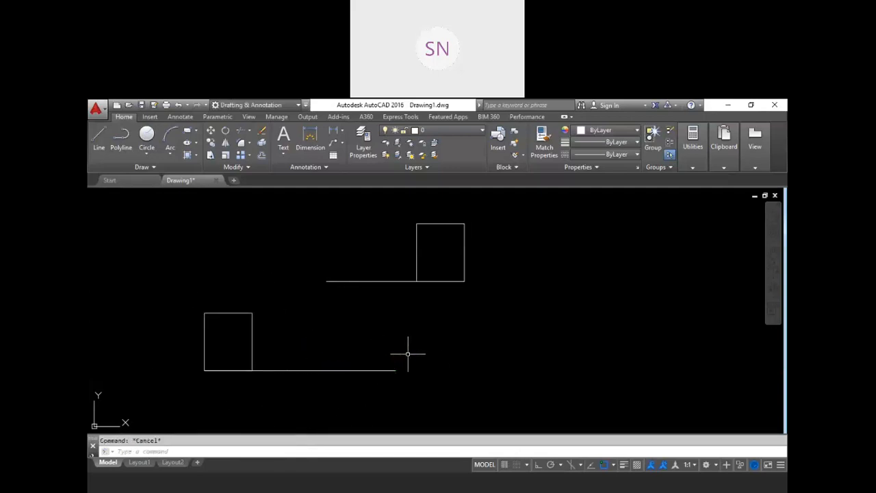
Rotate the lower rectangle 45 degrees about its lower-left corner, at the start of the lower line
scroll(269, 328, down, 2)
scroll(201, 338, up, 2)
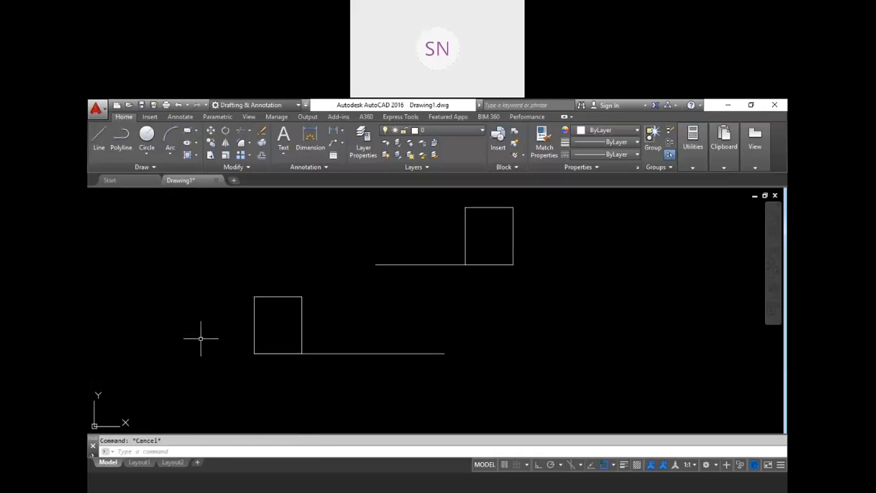
text(ro)
key(Return)
click(342, 309)
click(281, 280)
key(Return)
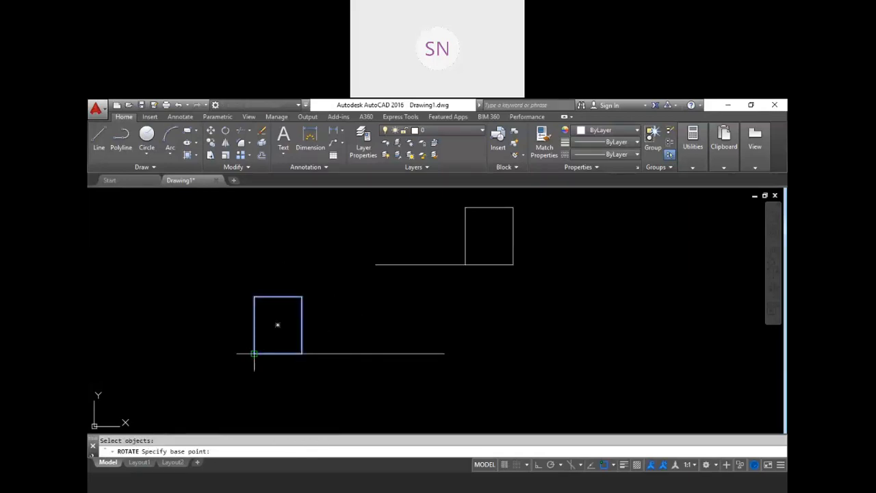
click(254, 353)
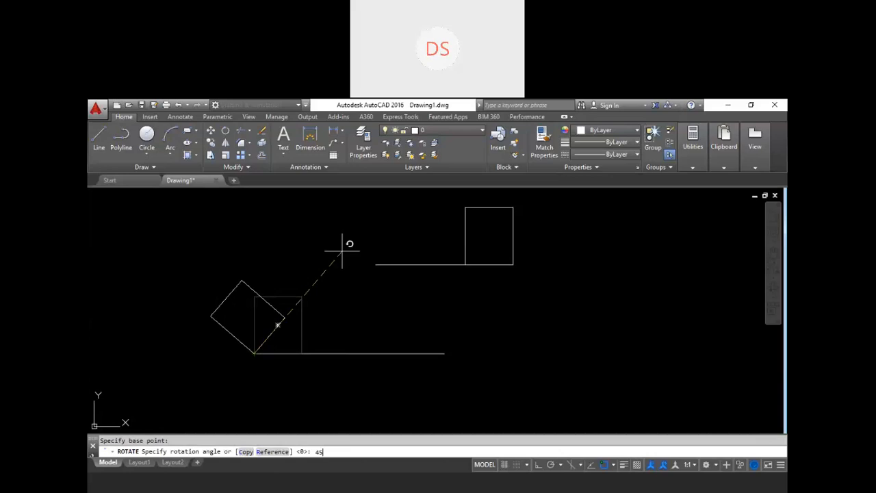
key(Return)
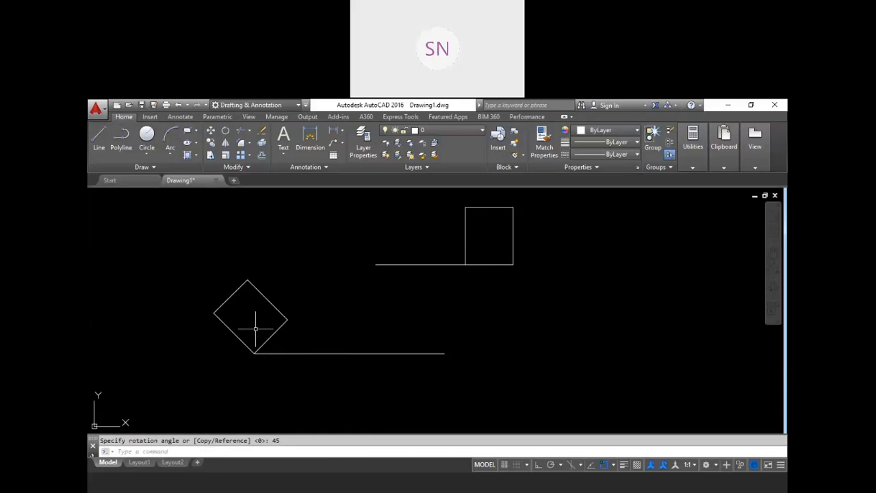
Rotate a copy of the tilted rectangle 40 degrees about its bottom corner with the Copy option
text(r)
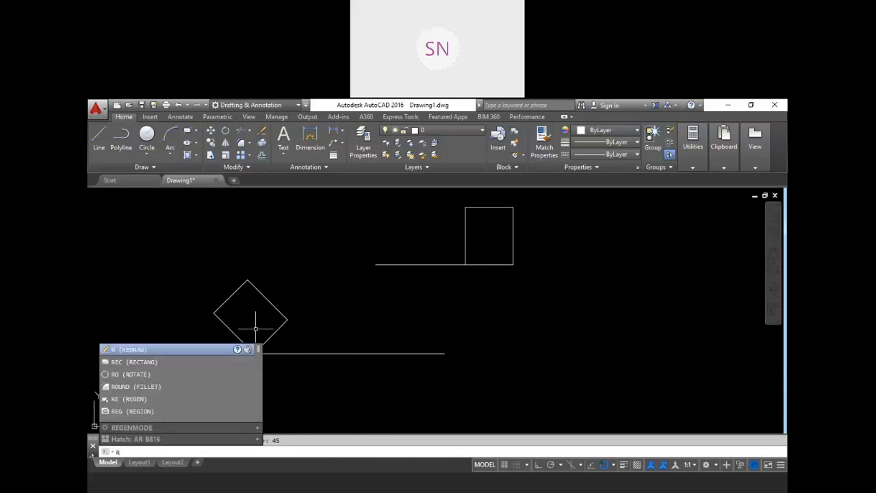
text(o)
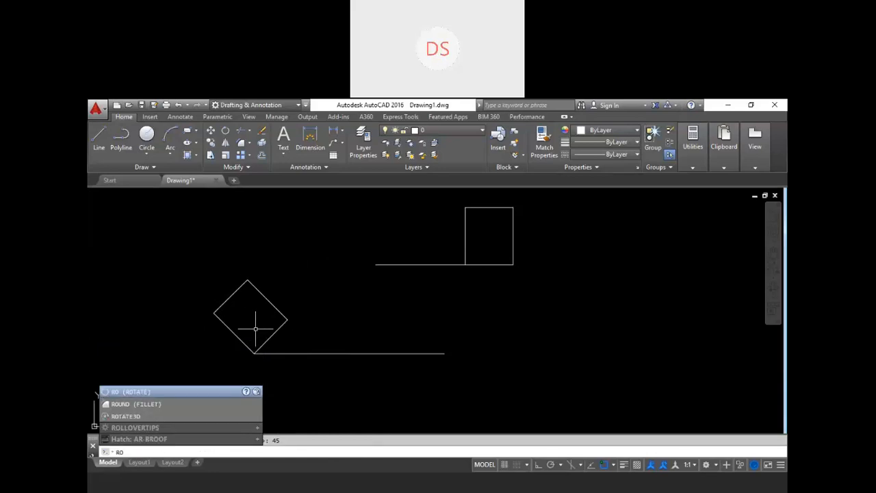
key(Return)
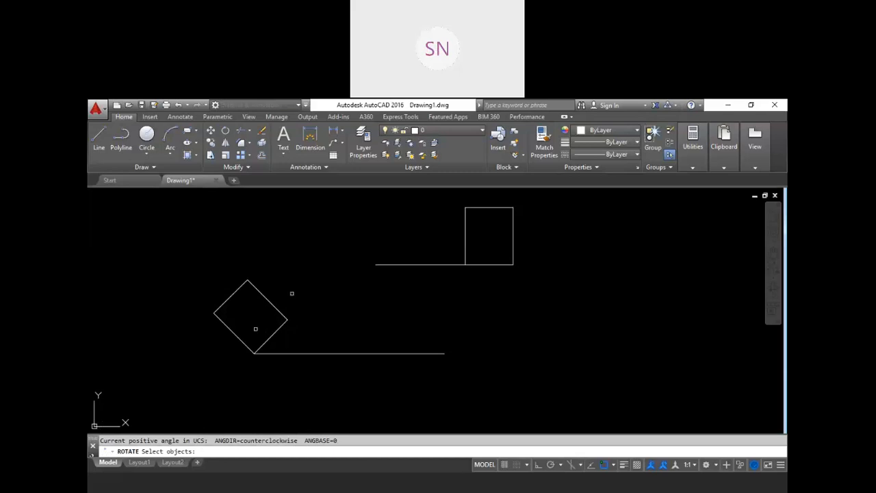
click(296, 288)
click(267, 313)
key(Return)
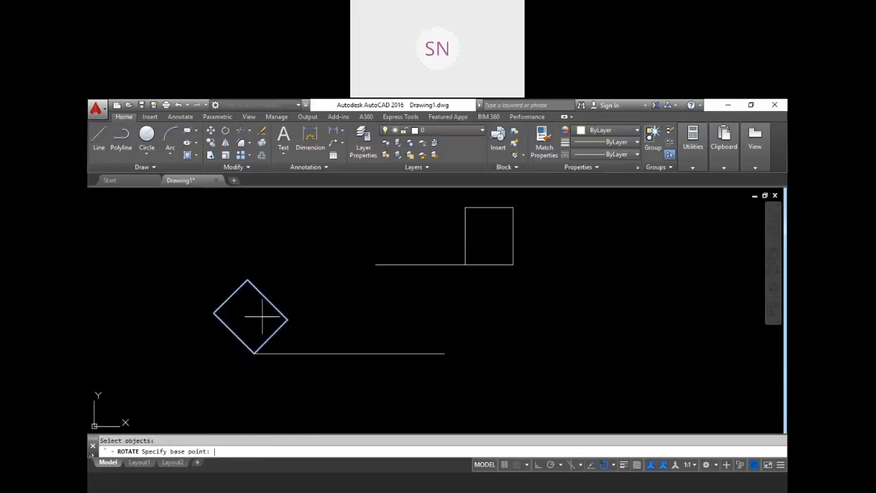
click(252, 349)
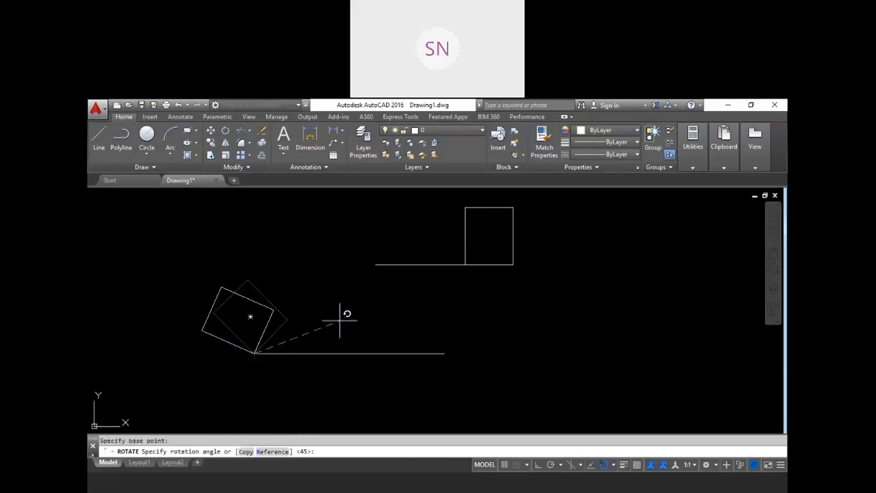
click(245, 451)
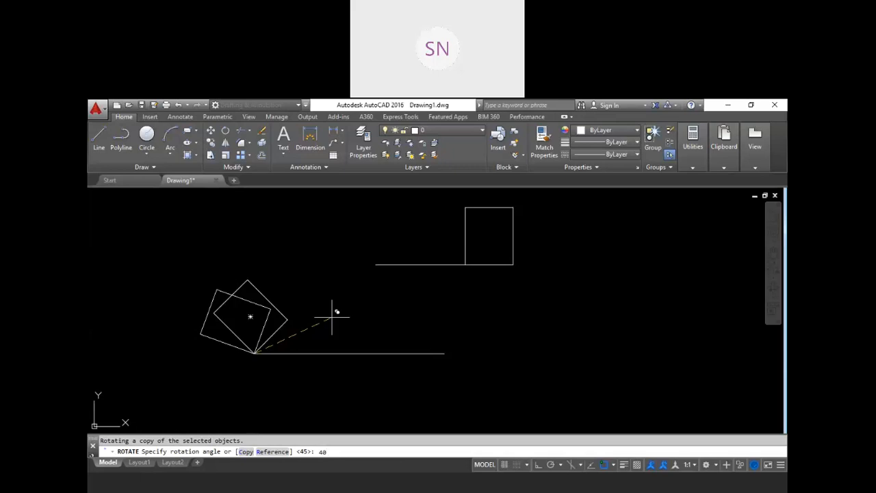
key(Return)
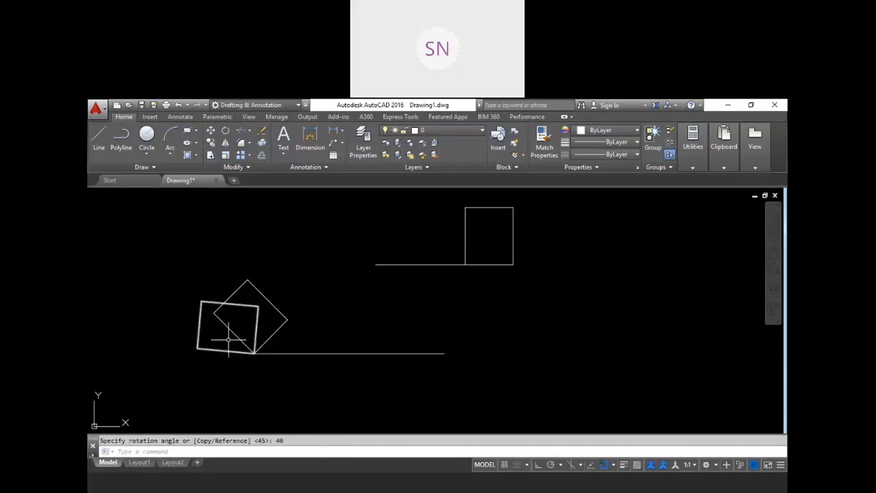
Erase the rotated rectangle copy, keeping the rectangle tilted at 45 degrees
click(247, 303)
click(233, 319)
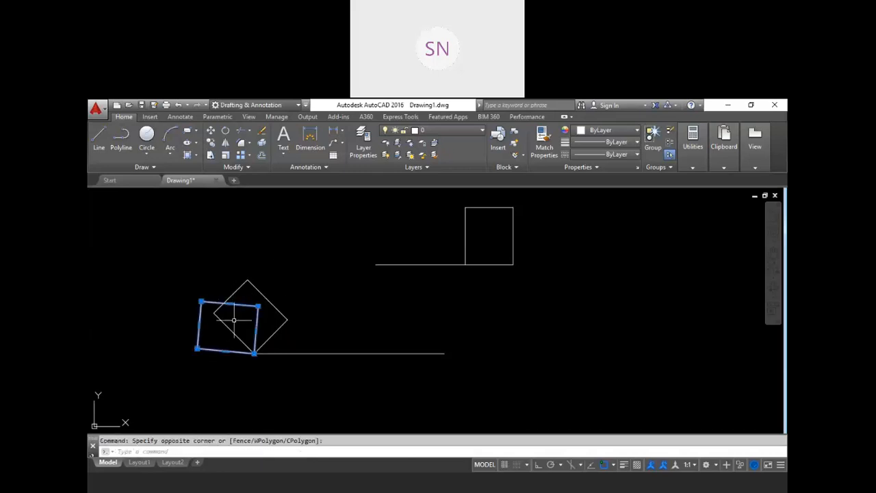
key(Escape)
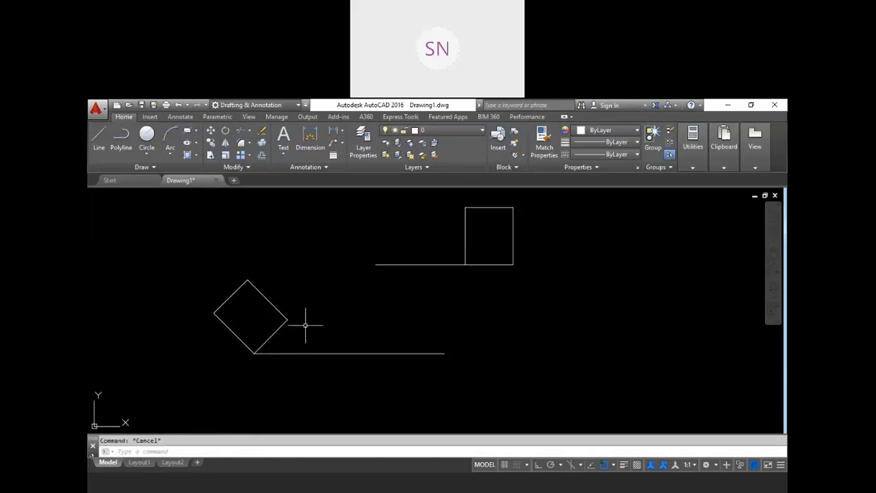
Draw a single line sloping slightly upward to the right, between the upper and lower horizontal lines
text(l)
key(Return)
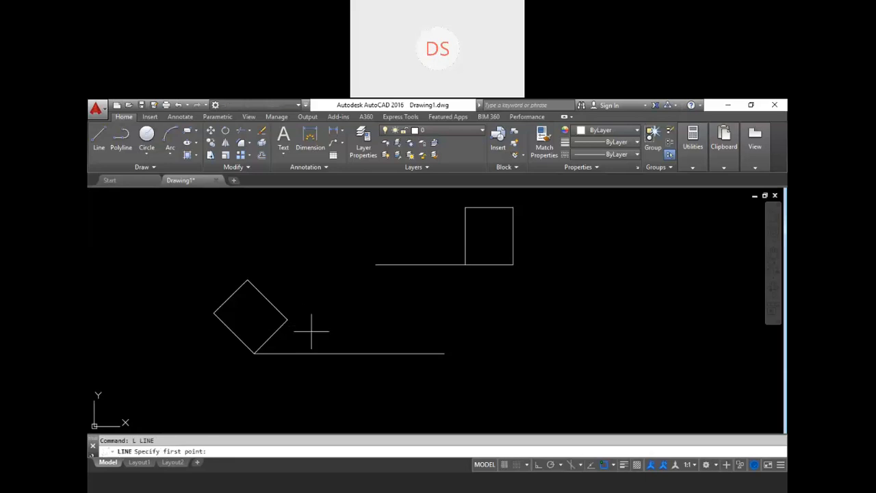
key(Escape)
text(l)
key(Return)
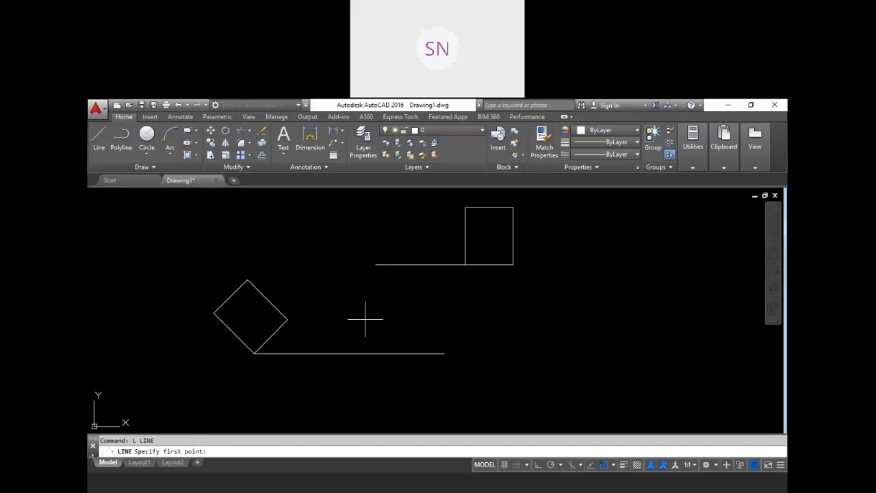
click(384, 316)
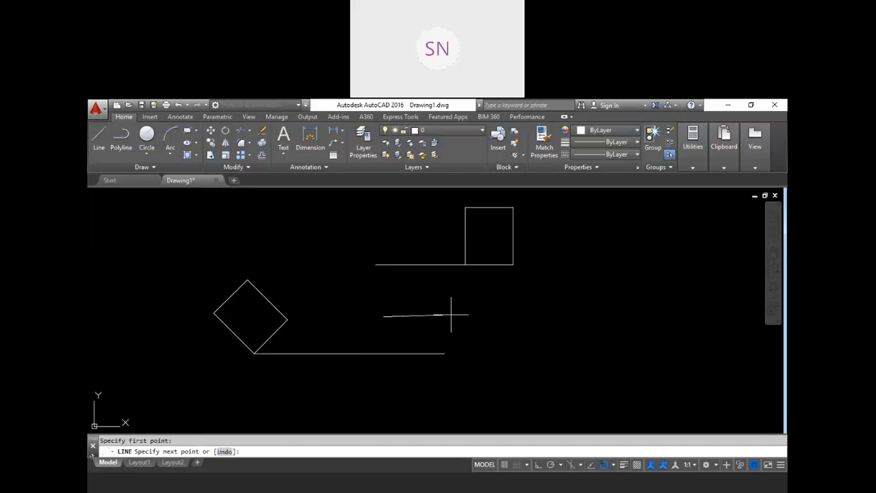
click(508, 307)
key(Escape)
scroll(355, 330, up, 3)
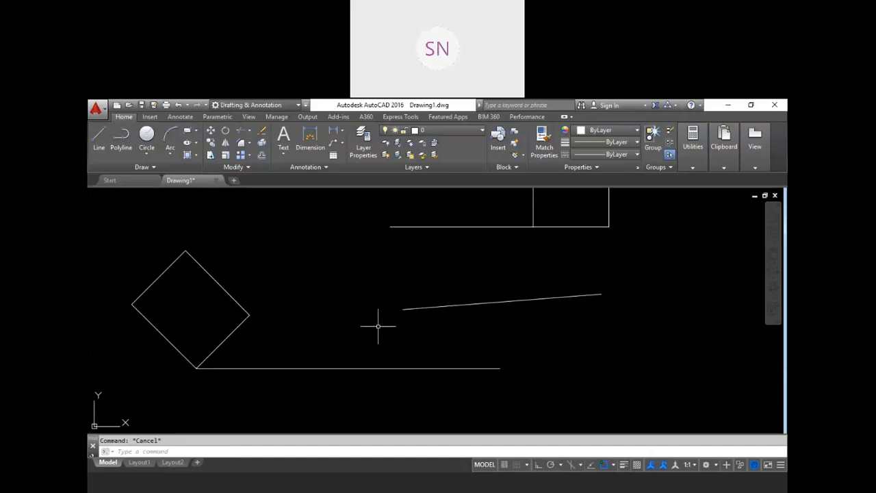
scroll(349, 331, down, 3)
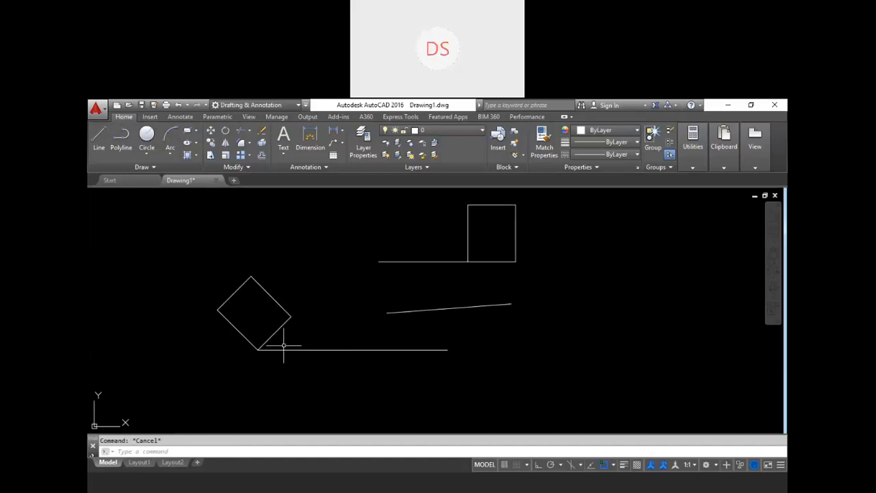
scroll(280, 339, up, 2)
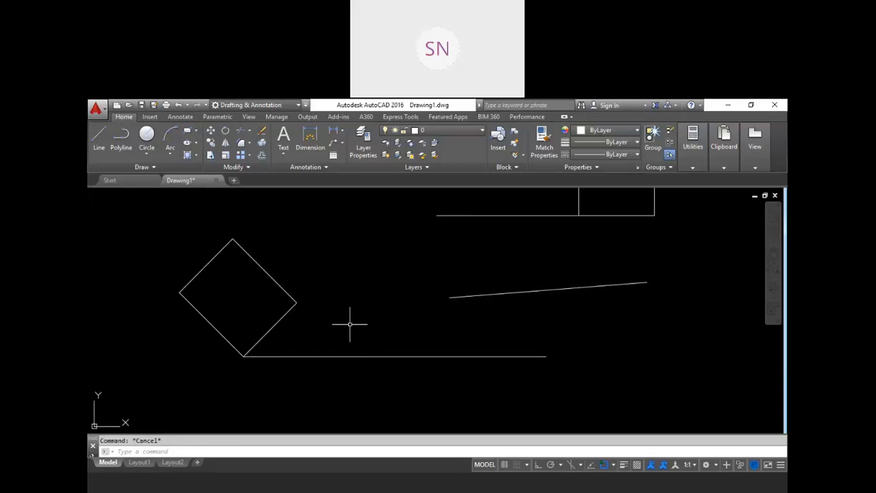
scroll(397, 319, down, 1)
scroll(470, 321, up, 1)
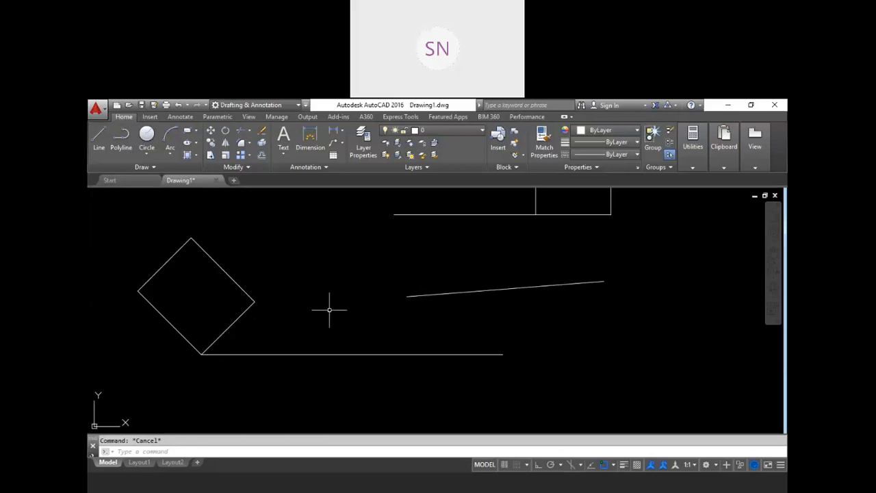
Rotate the tilted rectangle about its bottom corner with the Reference option, taking its lower-right edge from that corner as the reference angle
text(o)
key(Return)
click(281, 332)
click(231, 292)
key(Return)
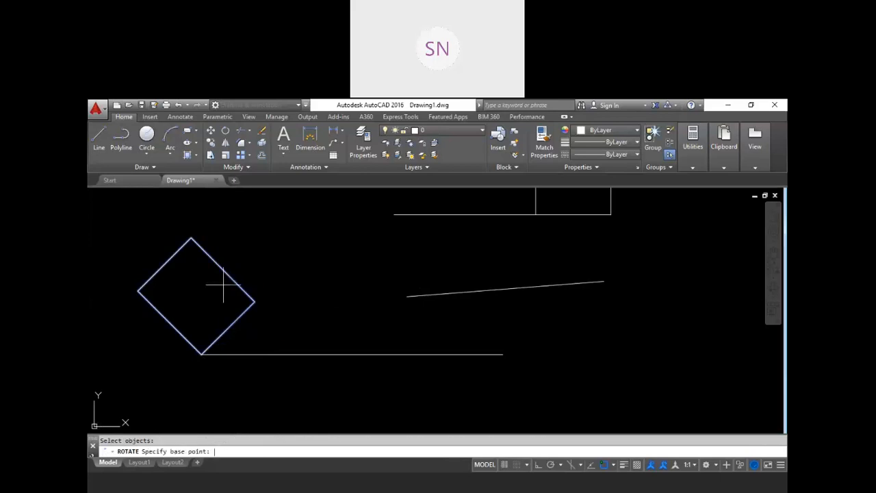
click(201, 354)
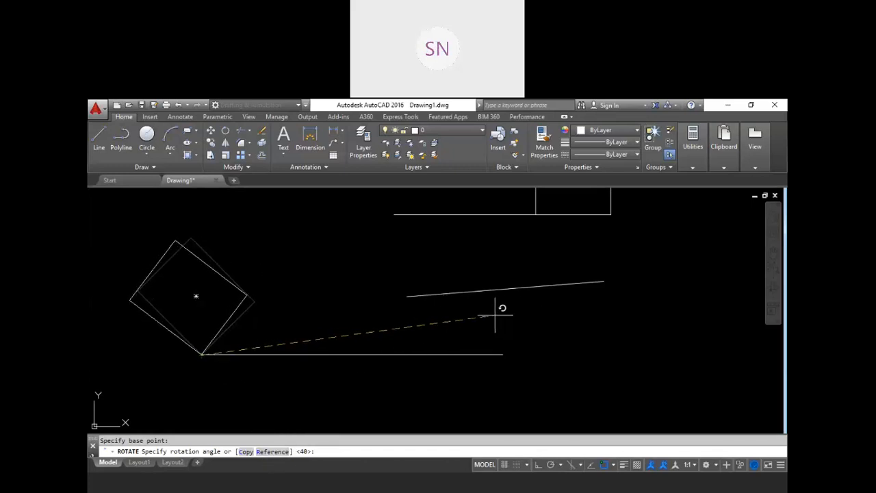
click(264, 453)
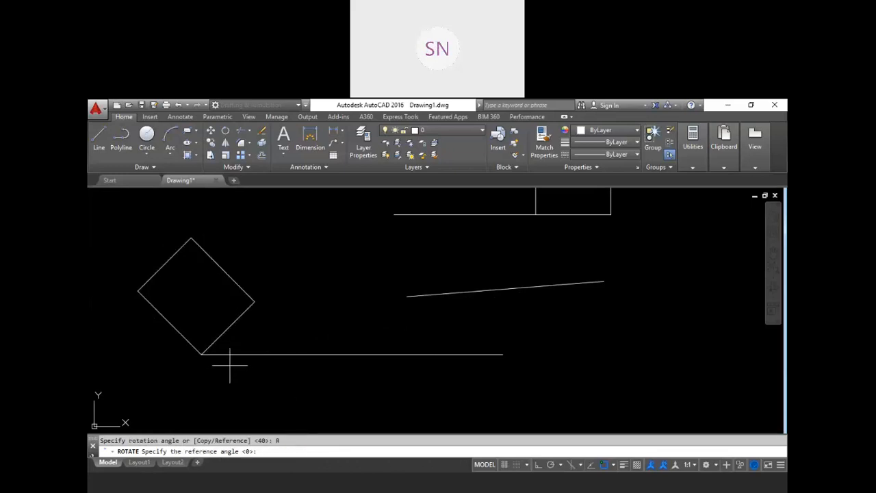
click(202, 354)
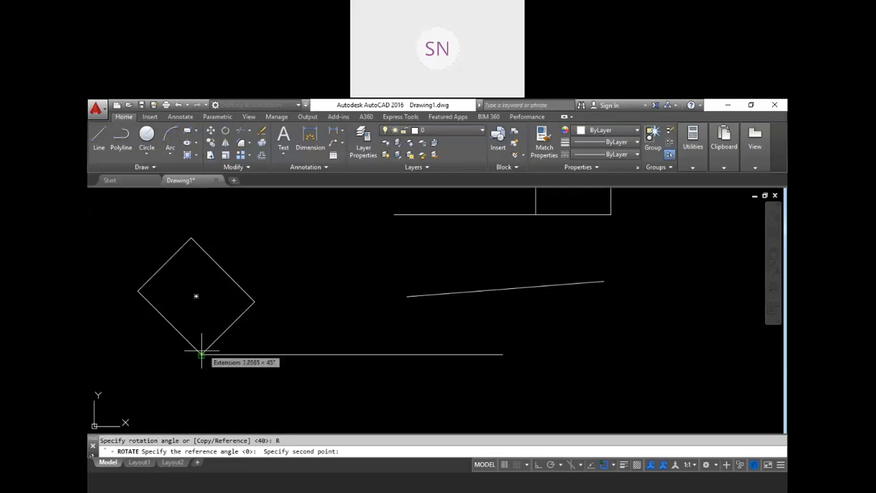
click(255, 301)
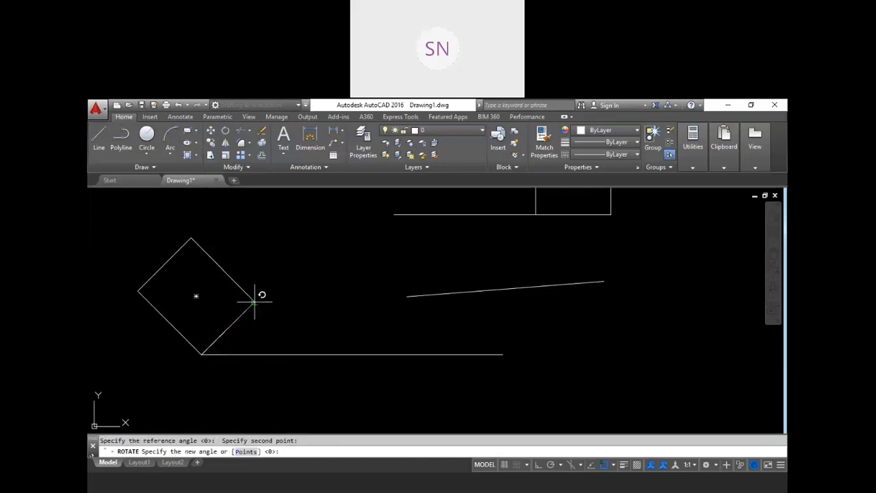
Define the rotation's new angle with the Points option, from the sloping line's left endpoint to its right endpoint
click(244, 451)
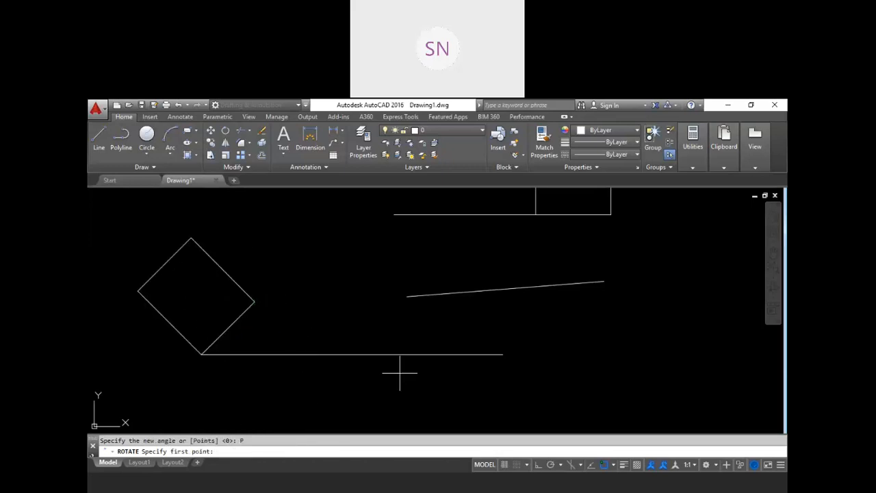
click(406, 297)
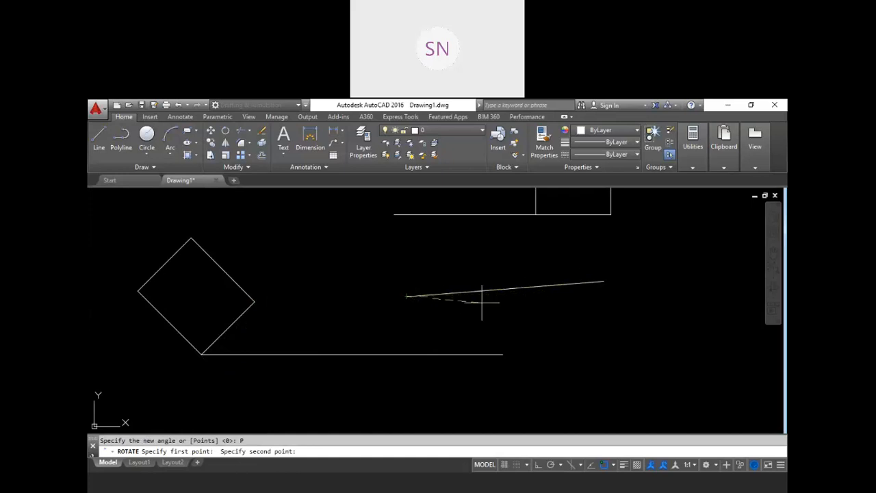
click(602, 280)
scroll(264, 360, up, 2)
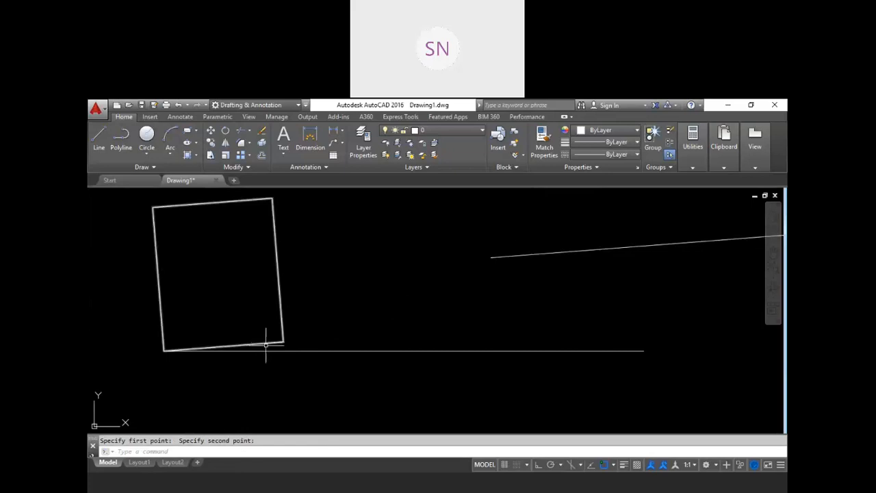
Draw a short line slanting up to the right between the rectangle and the long slanted line
scroll(265, 342, down, 2)
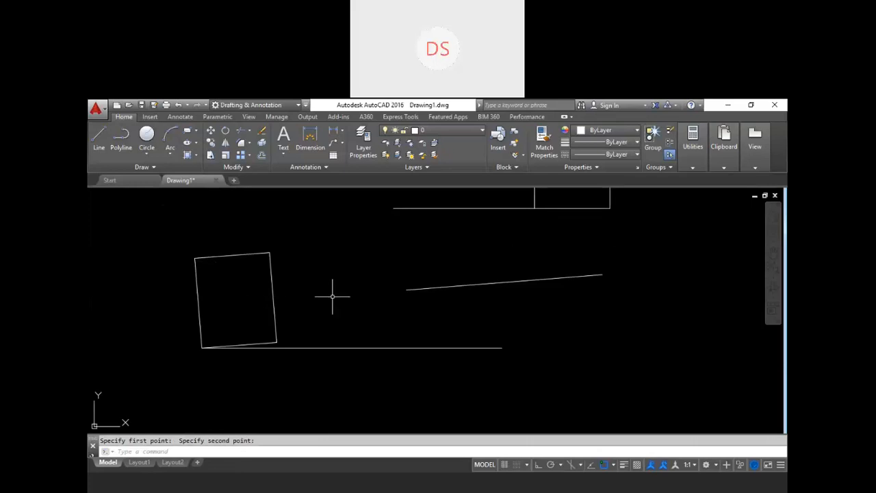
key(Escape)
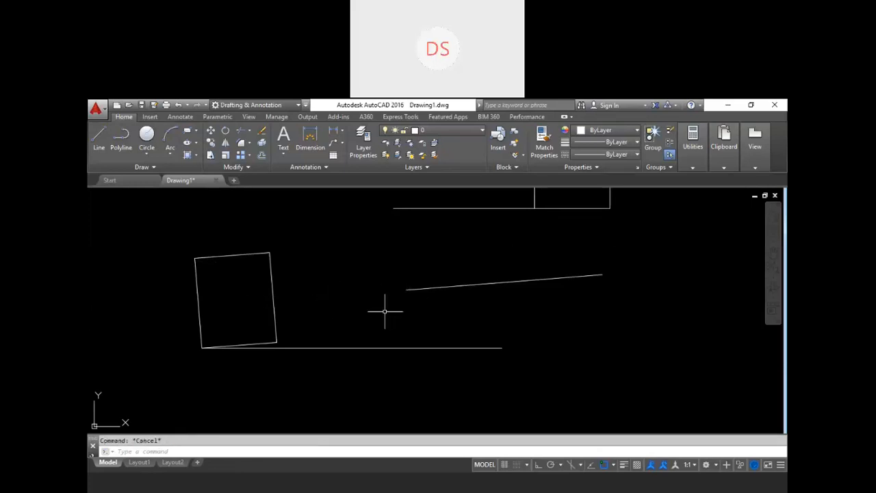
key(space)
click(335, 309)
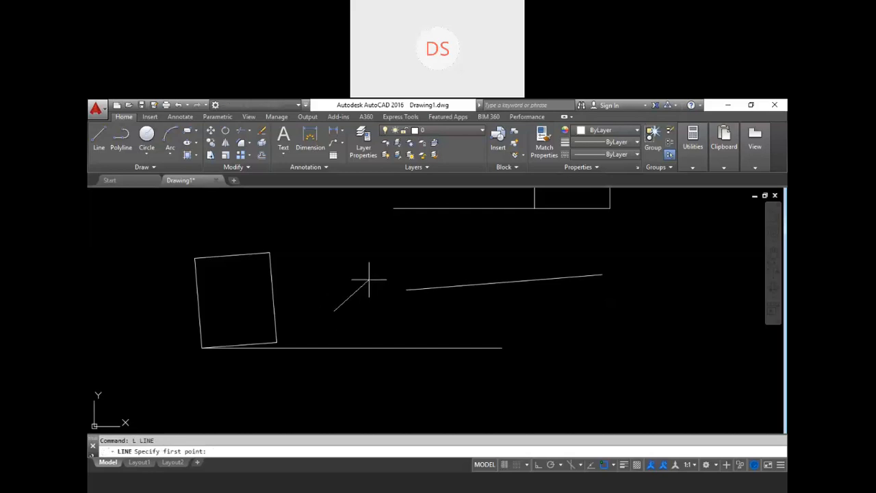
click(387, 273)
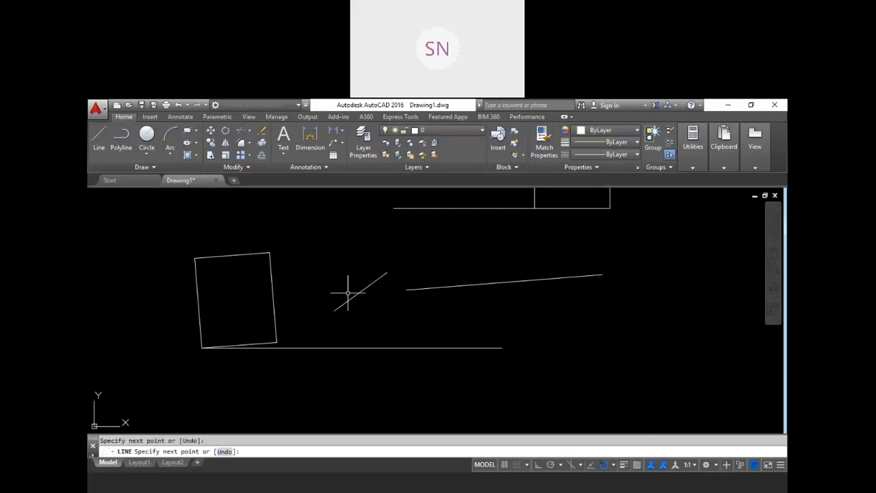
key(Escape)
Rotate the rectangle about its lower-left corner using the Reference and Points options, aligning its bottom edge with the short slanted line
scroll(260, 361, up, 2)
scroll(254, 366, down, 2)
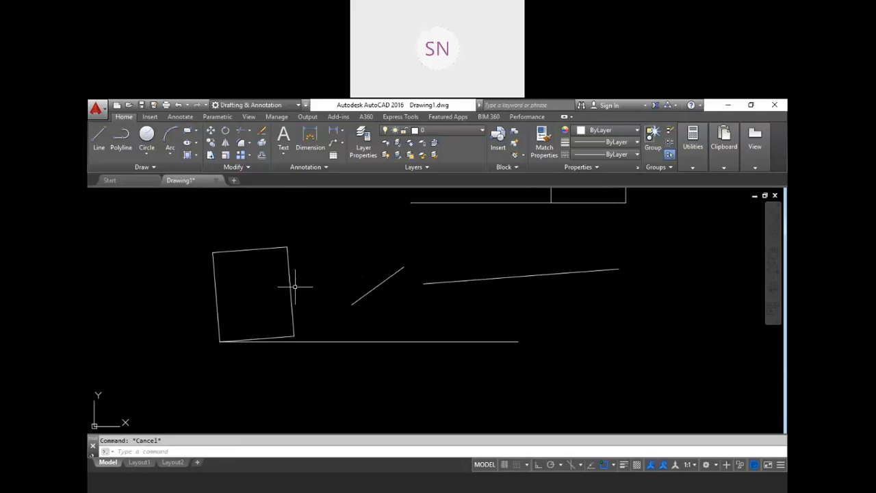
scroll(290, 331, up, 2)
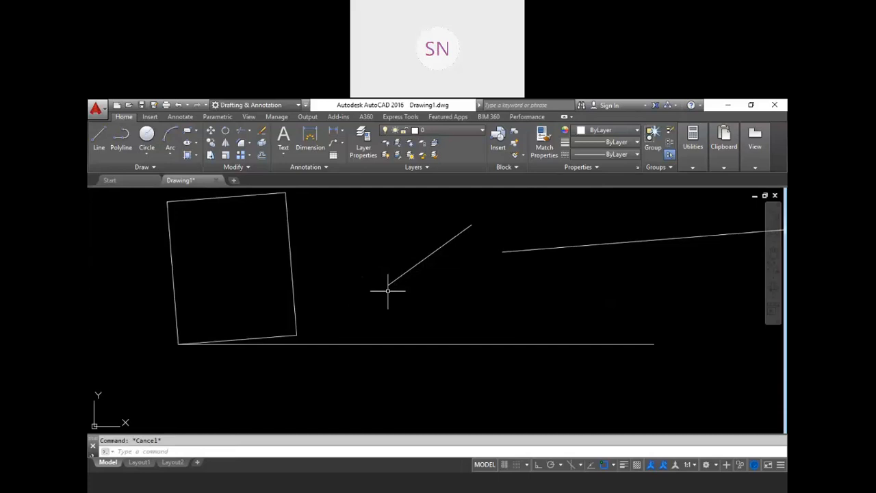
text(ro)
key(Return)
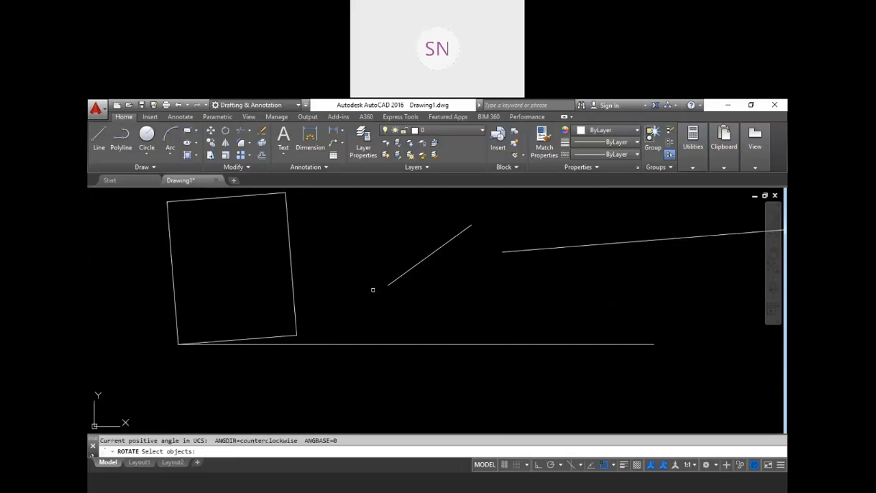
click(333, 308)
click(271, 268)
key(Return)
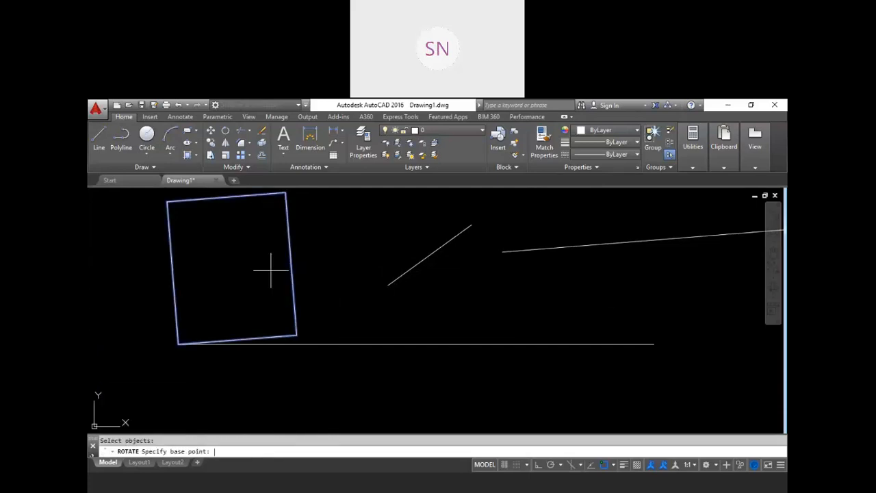
click(178, 344)
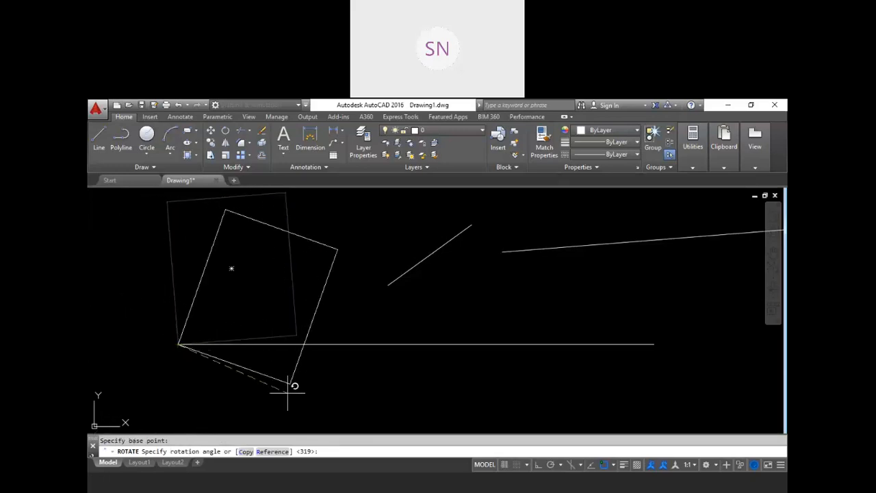
click(267, 449)
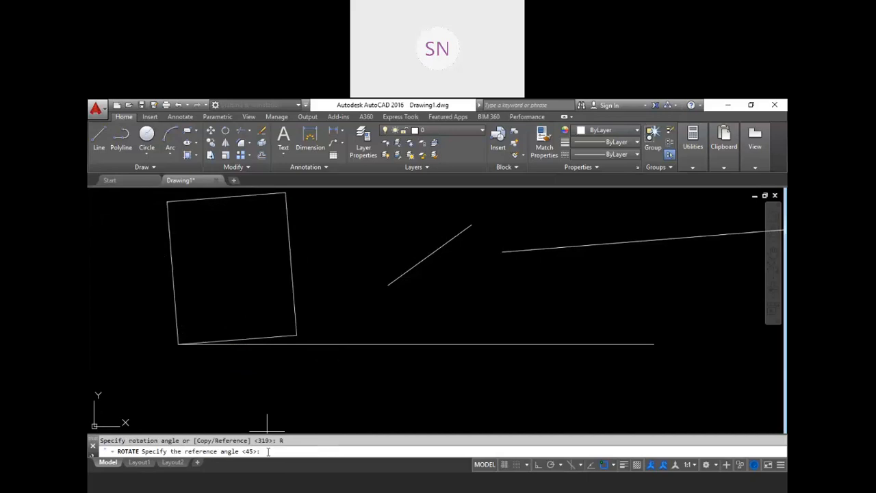
click(177, 344)
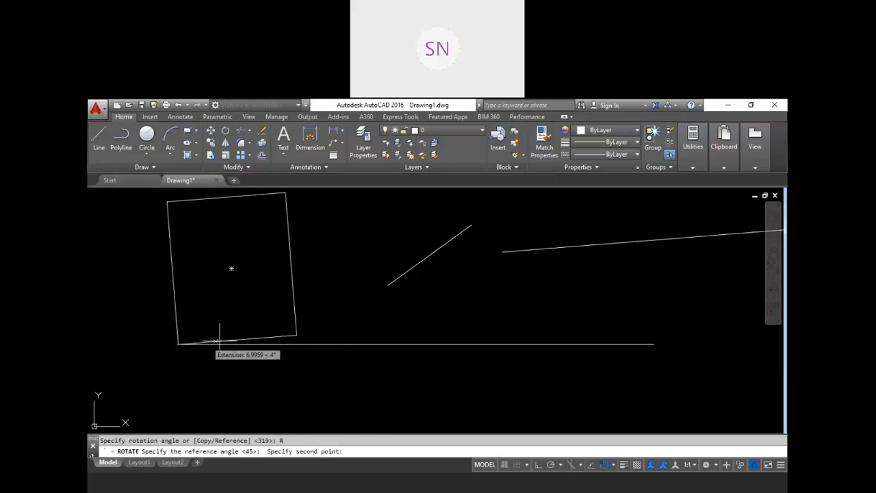
click(296, 336)
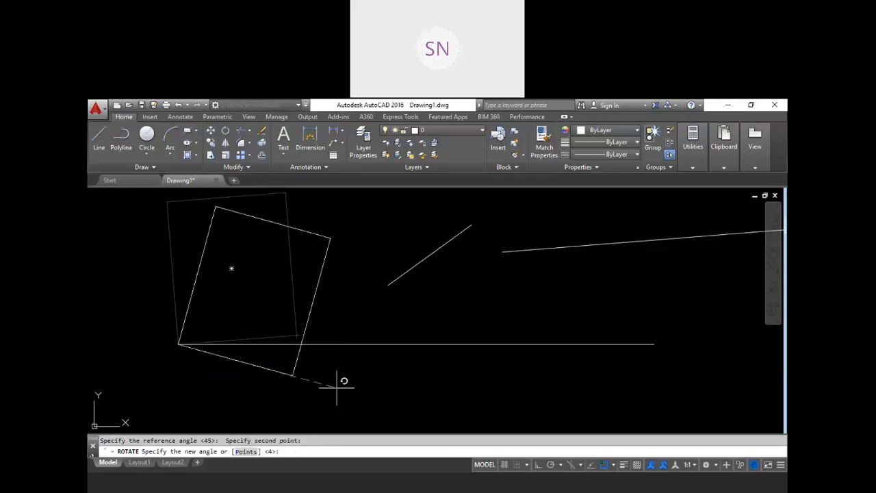
click(246, 451)
click(388, 285)
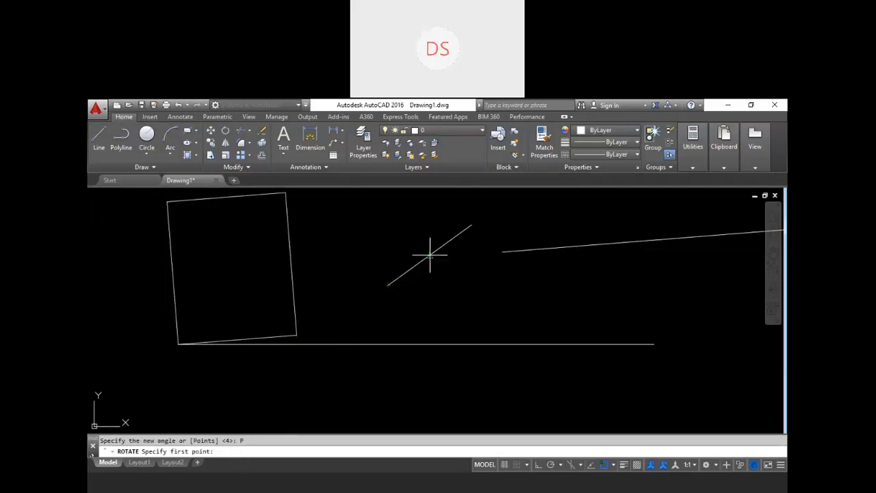
click(472, 225)
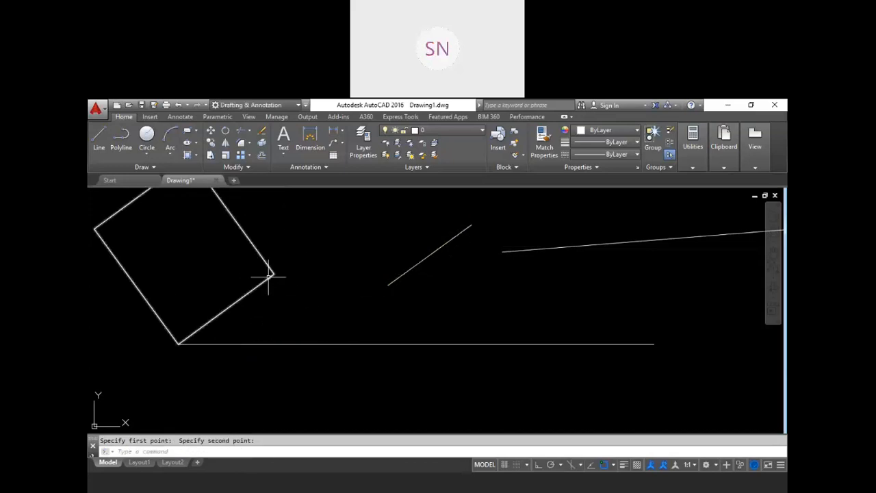
Delete the two slanted lines beside the rectangle, keeping the horizontal line
scroll(281, 298, down, 1)
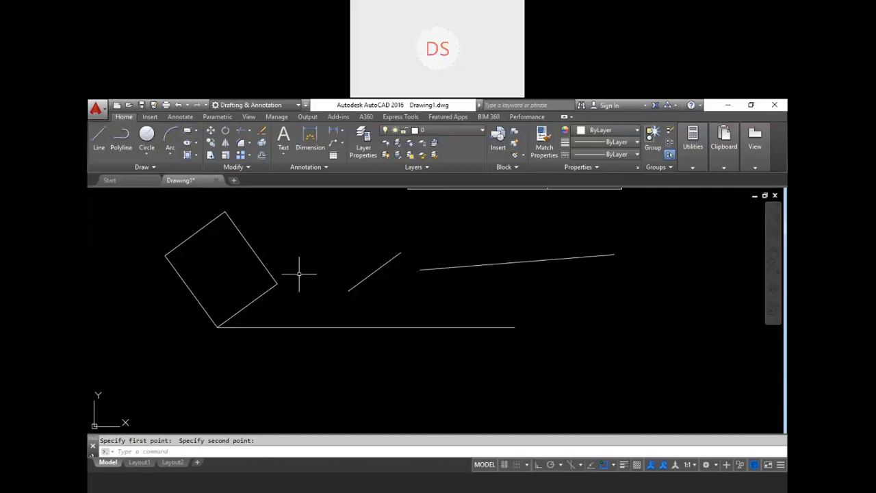
scroll(336, 283, down, 2)
scroll(323, 289, up, 5)
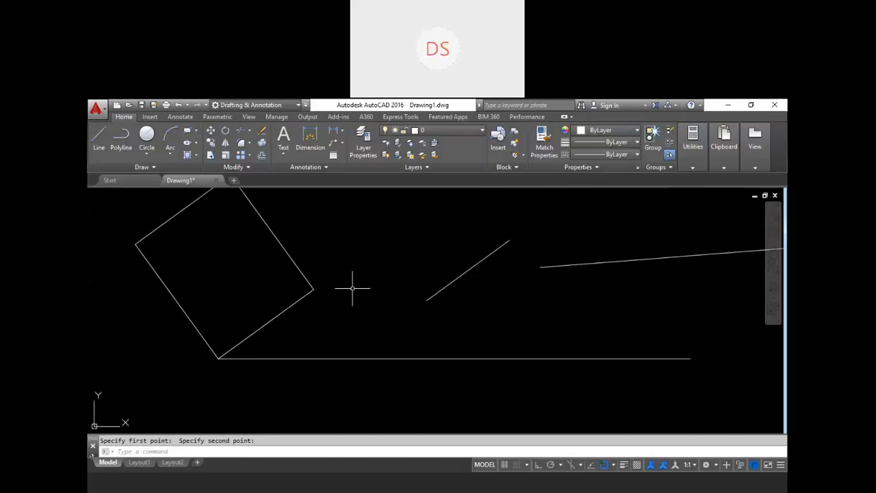
key(Escape)
click(550, 297)
click(452, 233)
key(Delete)
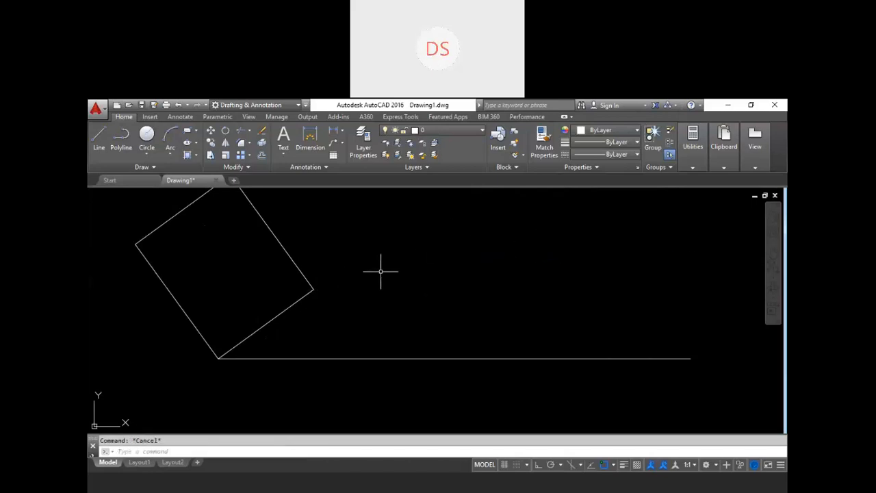
Rotate the rectangle freehand by about 295° around its corner at the left end of the horizontal line
text(ro)
key(Return)
scroll(314, 276, down, 2)
click(330, 311)
click(280, 278)
key(Return)
click(253, 328)
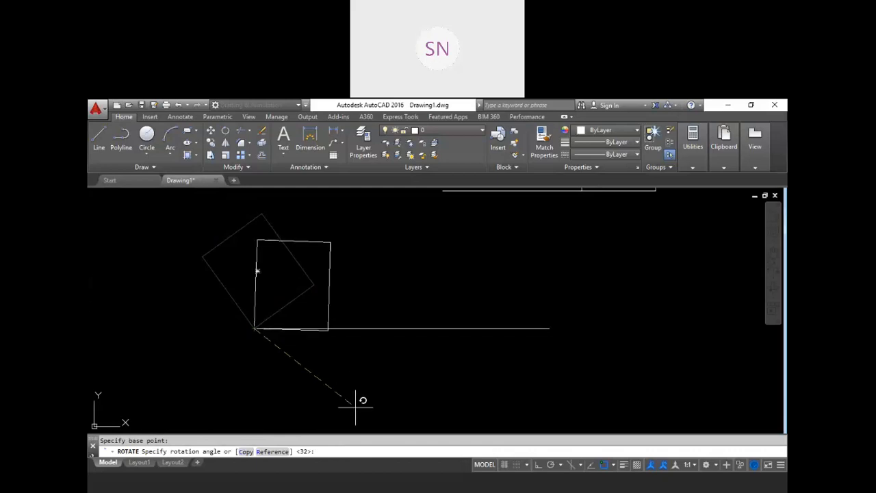
click(312, 409)
key(Escape)
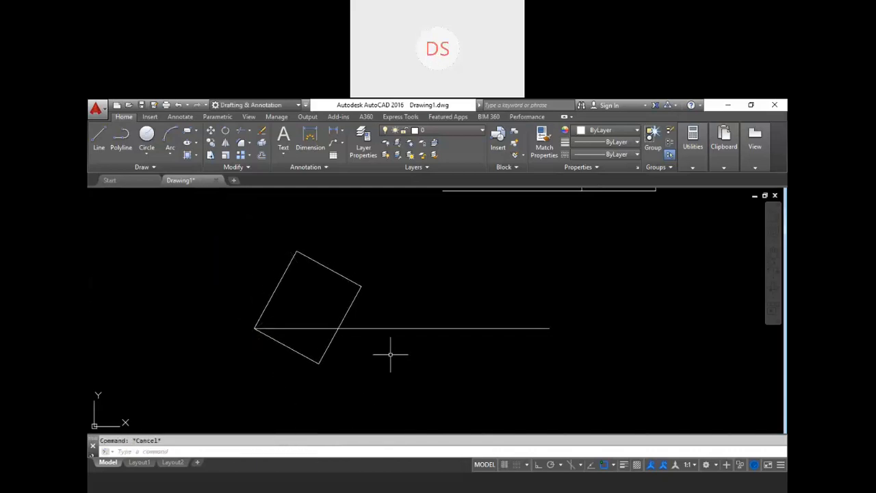
Draw a new upward-slanting line to the right of the rectangle, above the horizontal line
text(l)
key(Return)
click(429, 297)
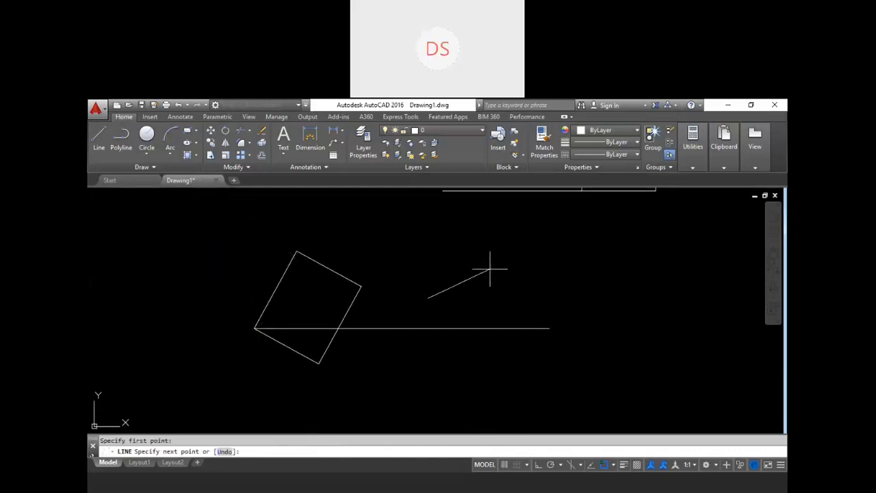
key(Escape)
Rotate the rectangle about its leftmost corner by Reference and Points, matching its lower edge to the slanted line, and undo the rotation
scroll(424, 324, up, 2)
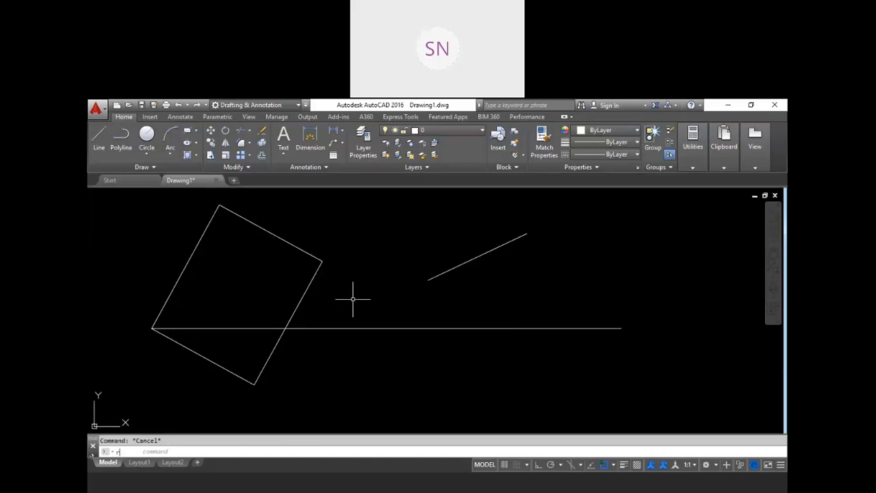
key(Return)
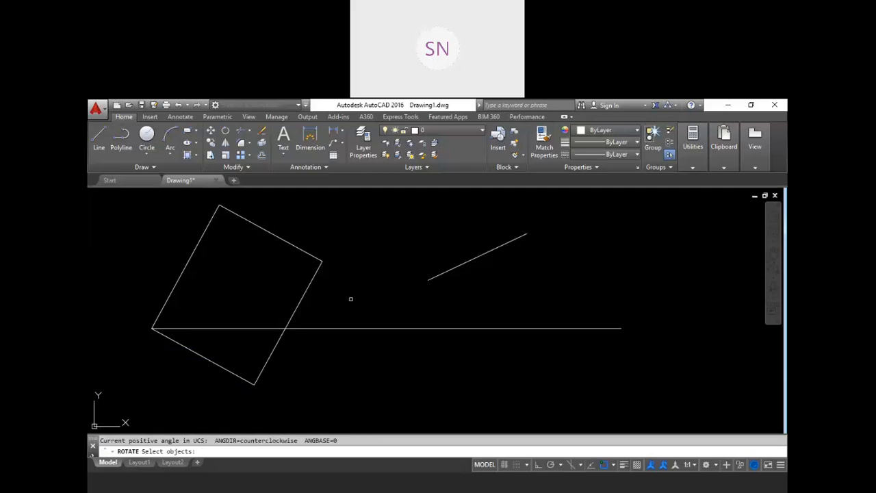
click(193, 292)
click(171, 267)
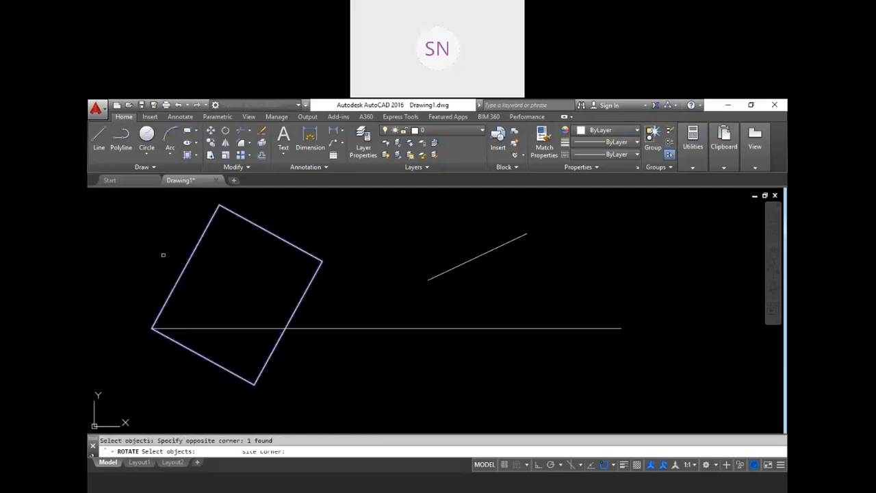
key(Return)
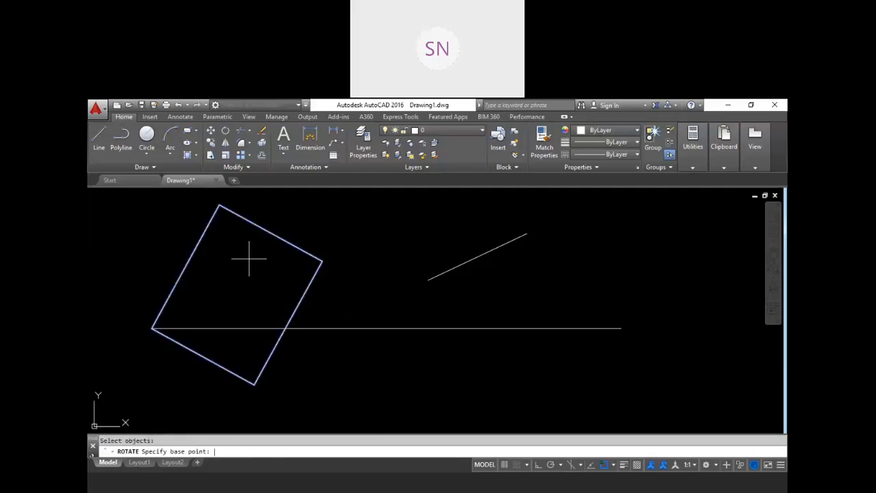
click(151, 328)
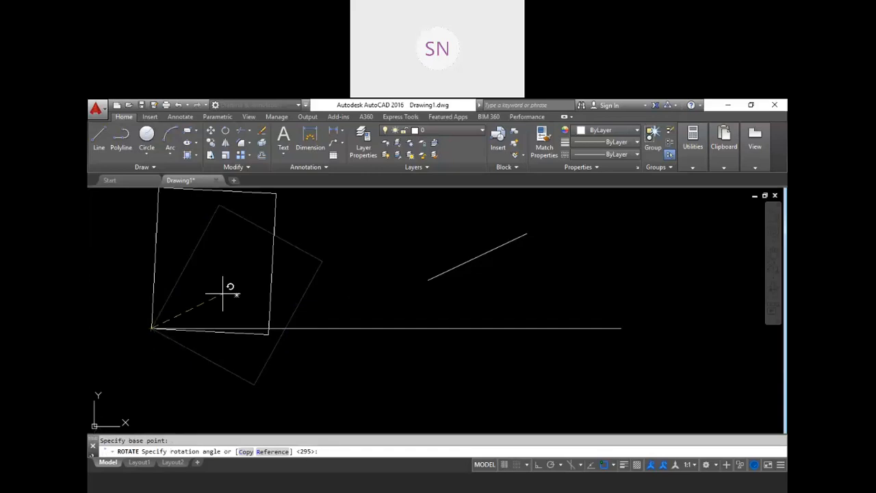
click(268, 452)
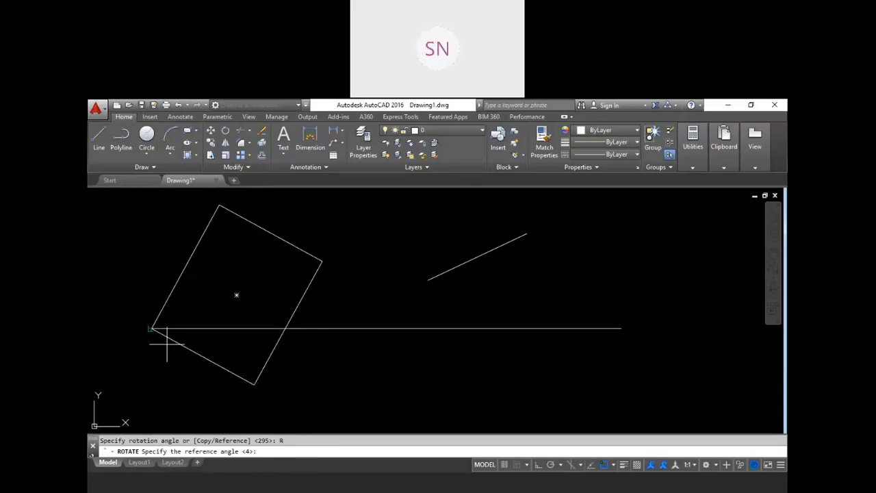
click(151, 328)
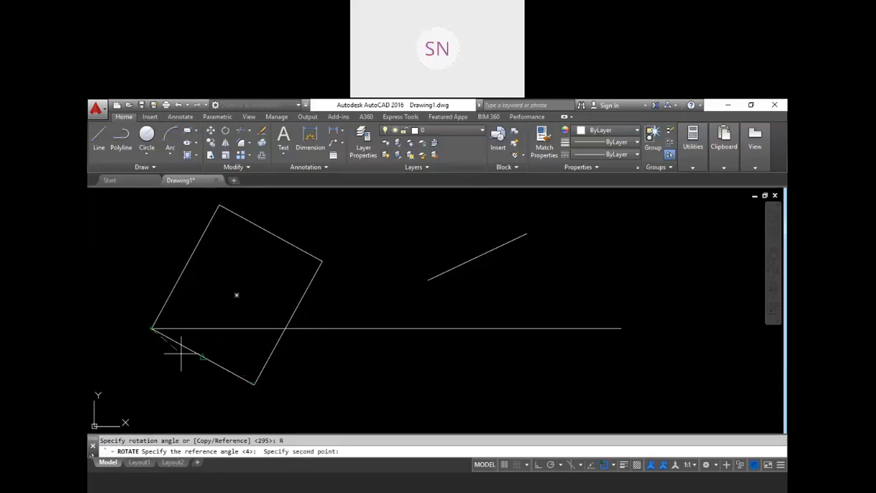
click(254, 384)
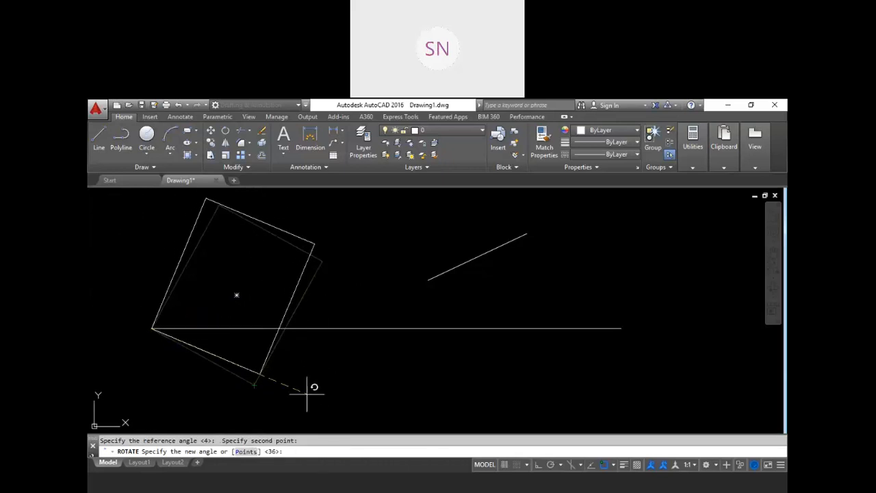
click(246, 452)
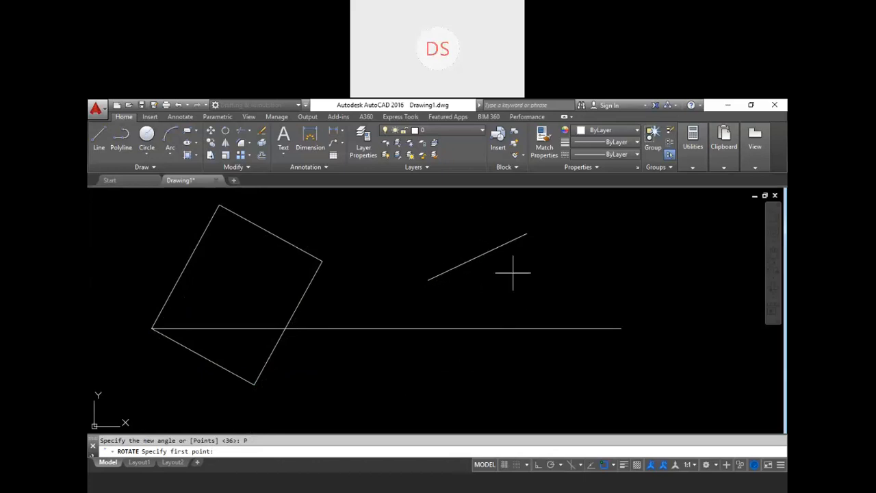
click(427, 280)
click(527, 234)
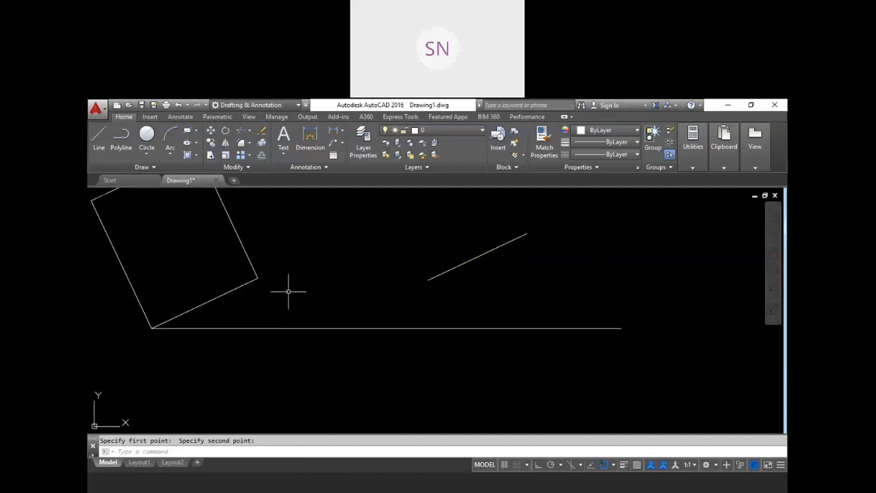
key(Escape)
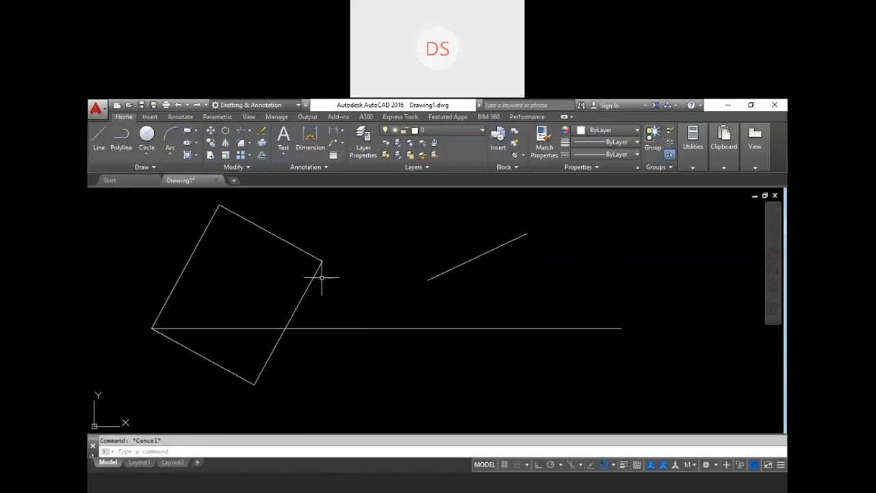
Rotate the rectangle about its leftmost corner using Reference and Points, aligning its lower edge with the slanted line's two endpoints
scroll(328, 303, down, 2)
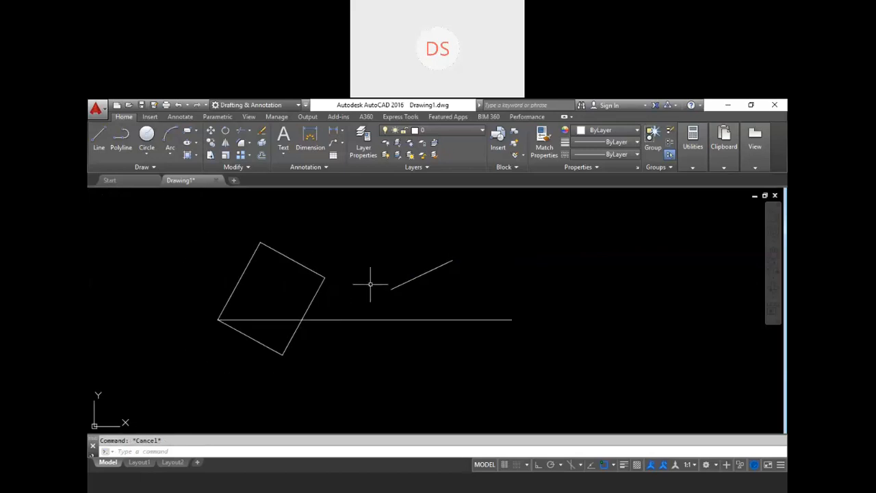
text(ro)
key(Return)
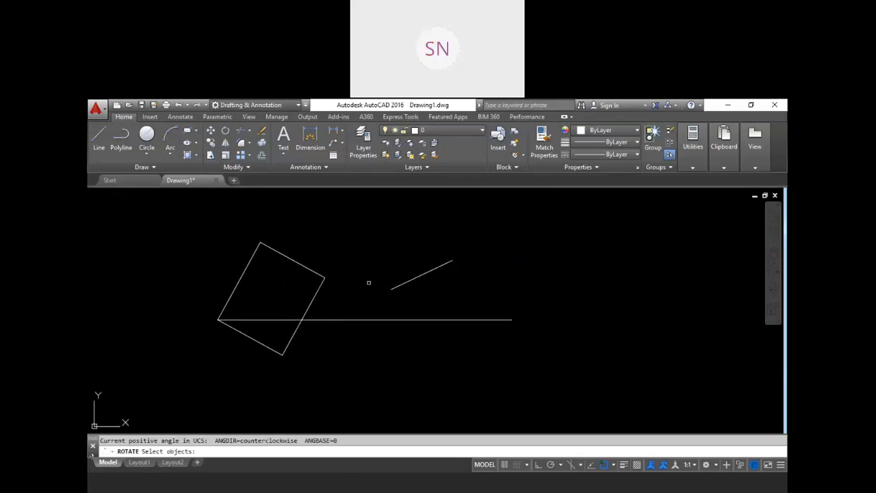
click(342, 294)
click(291, 270)
key(Return)
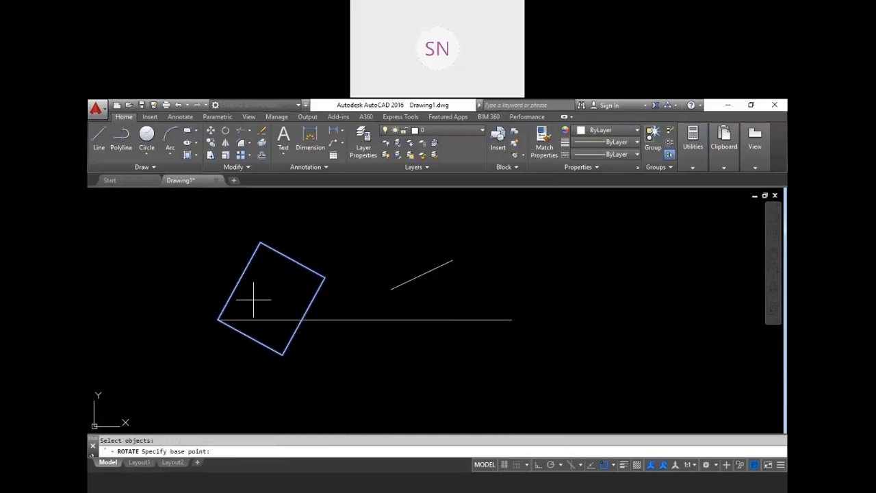
click(218, 319)
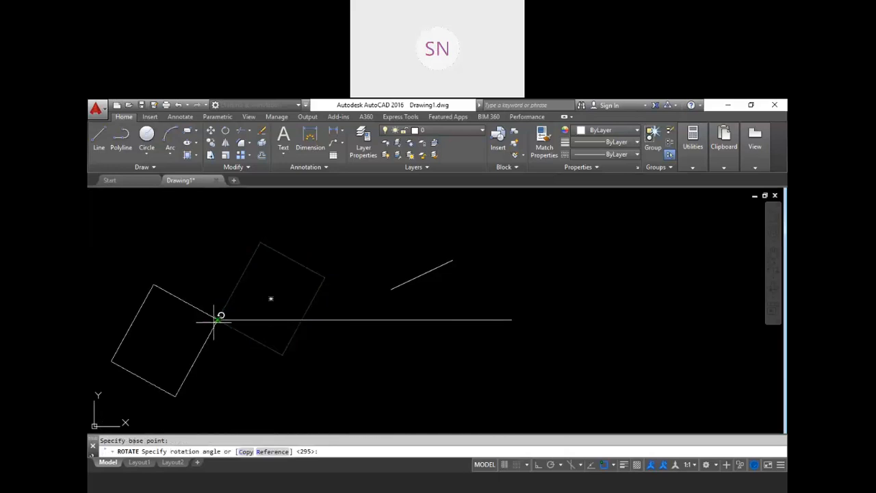
click(272, 452)
click(217, 320)
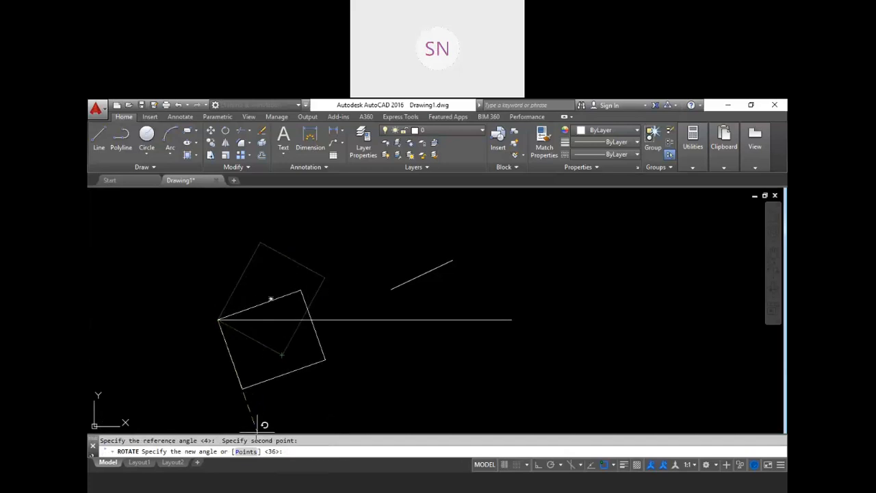
click(245, 452)
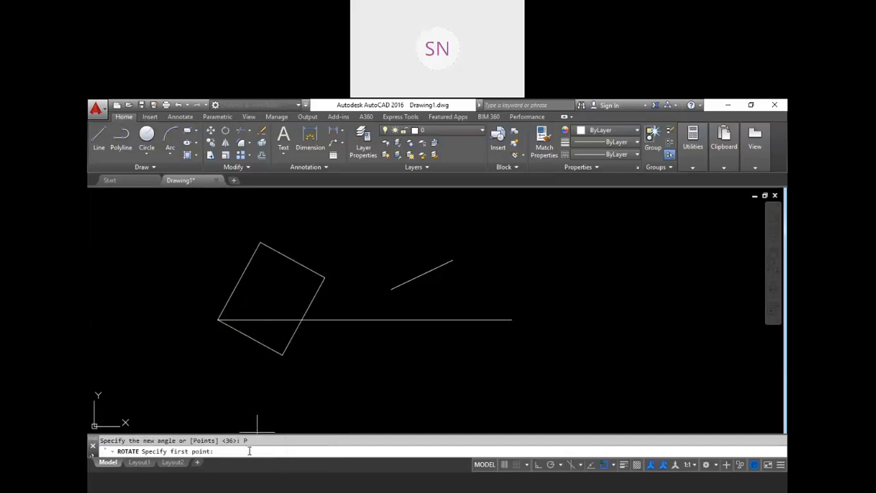
click(392, 290)
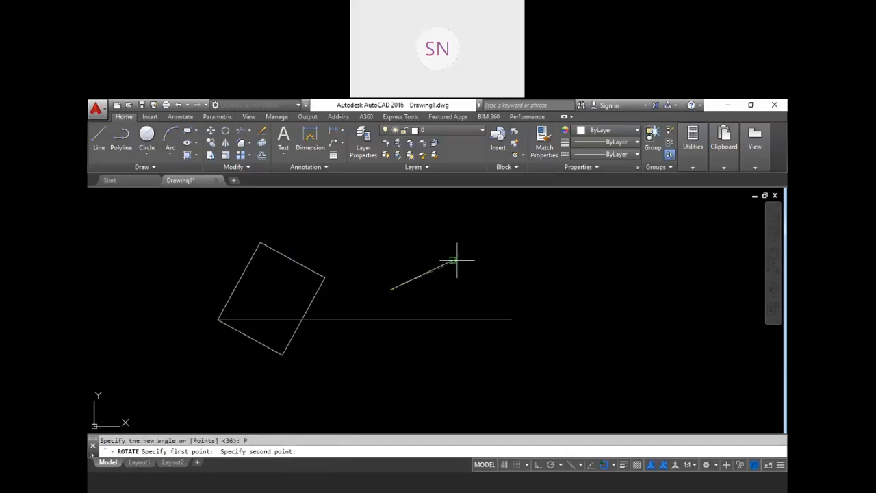
click(453, 261)
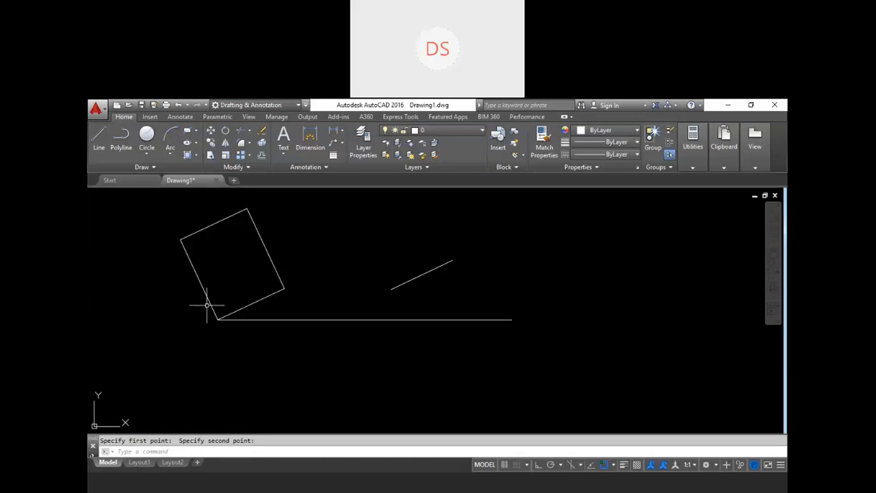
key(Escape)
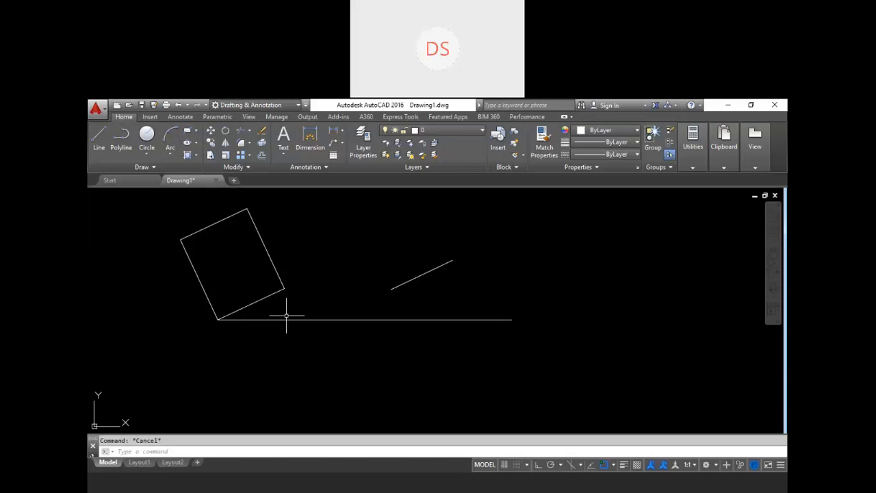
Erase the slanted line to the right of the tilted rectangle
click(410, 280)
click(396, 259)
text(e)
key(Return)
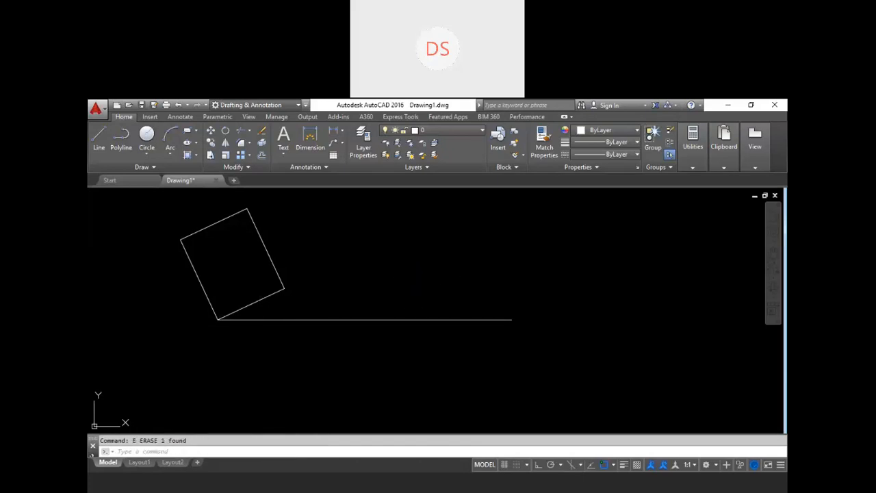
Rotate the tilted rectangle about its lowest corner using Reference and Points, aligning its lower edge with the horizontal line's endpoints
scroll(243, 312, up, 2)
scroll(336, 314, down, 2)
scroll(246, 269, up, 2)
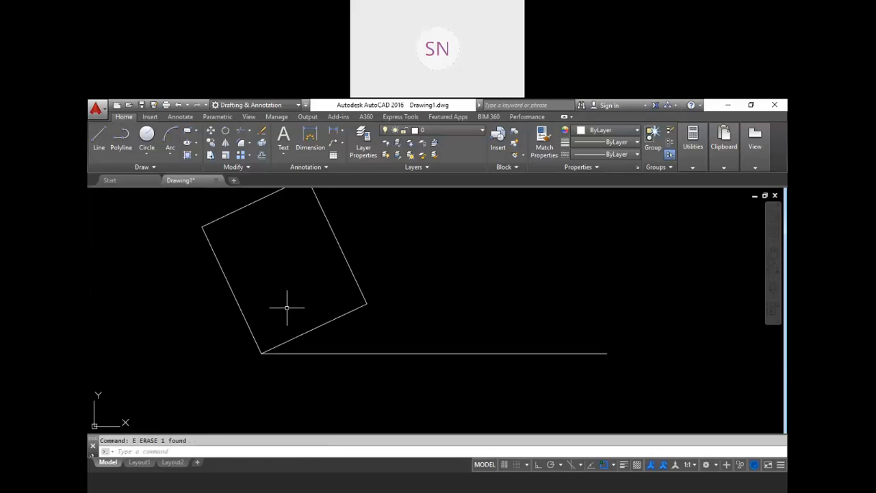
scroll(350, 353, down, 2)
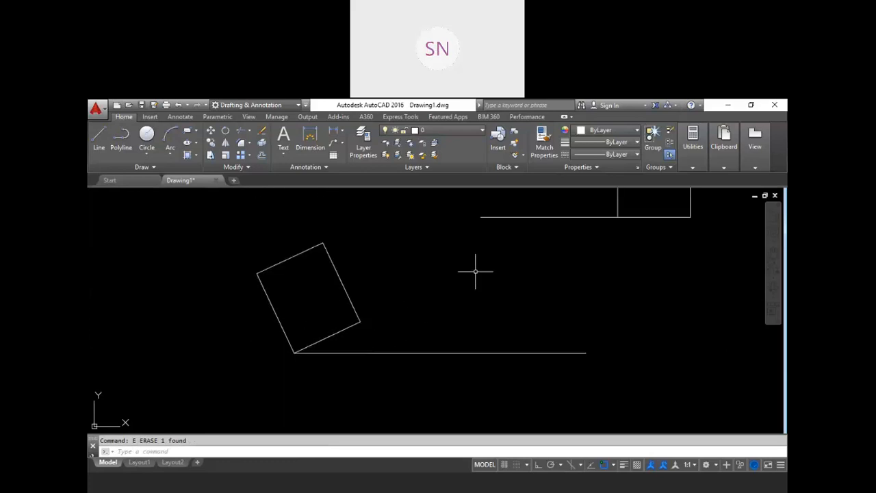
key(Escape)
text(ro)
key(Return)
click(358, 306)
click(302, 282)
key(Return)
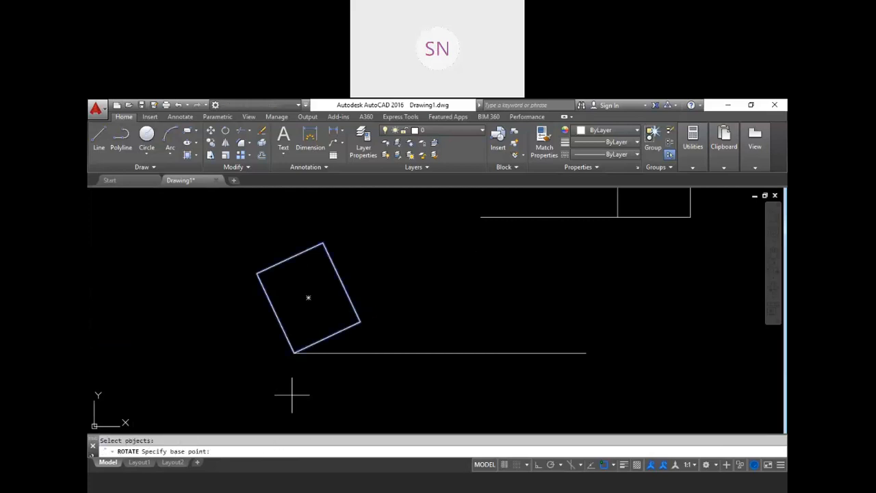
click(294, 353)
text(r)
key(Return)
click(293, 353)
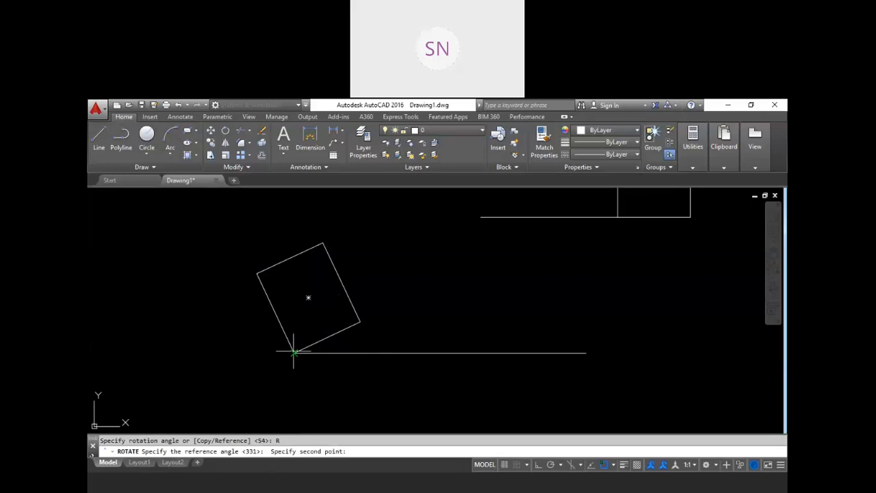
click(359, 320)
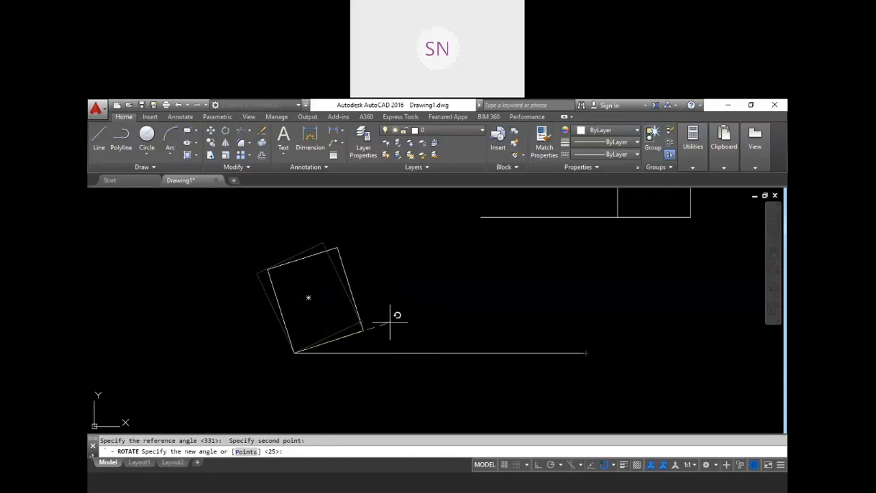
click(244, 451)
click(295, 353)
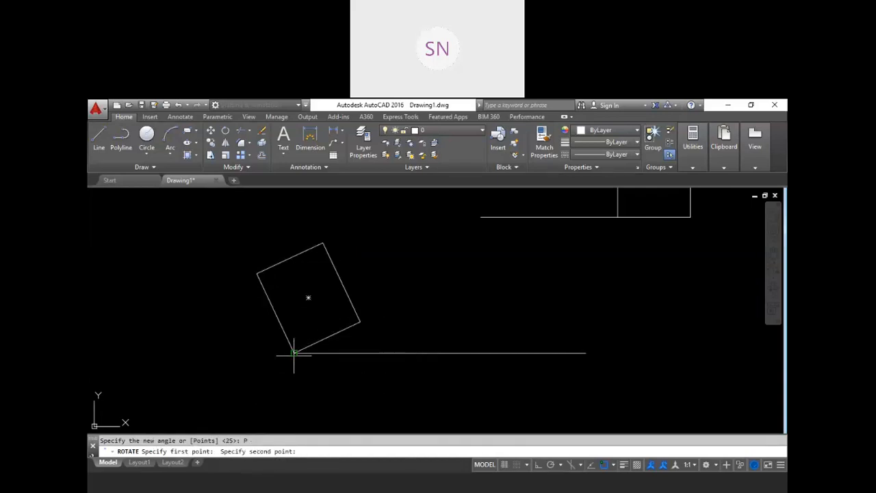
click(586, 353)
scroll(213, 377, down, 2)
scroll(395, 323, up, 2)
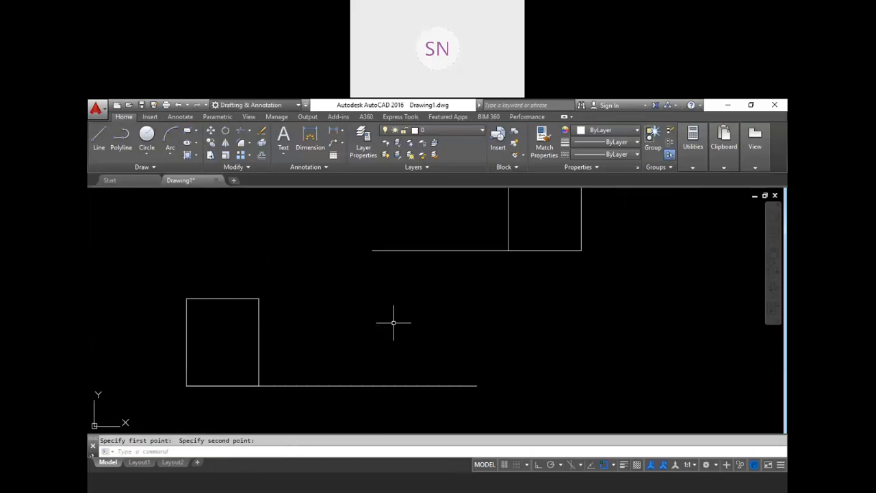
key(Escape)
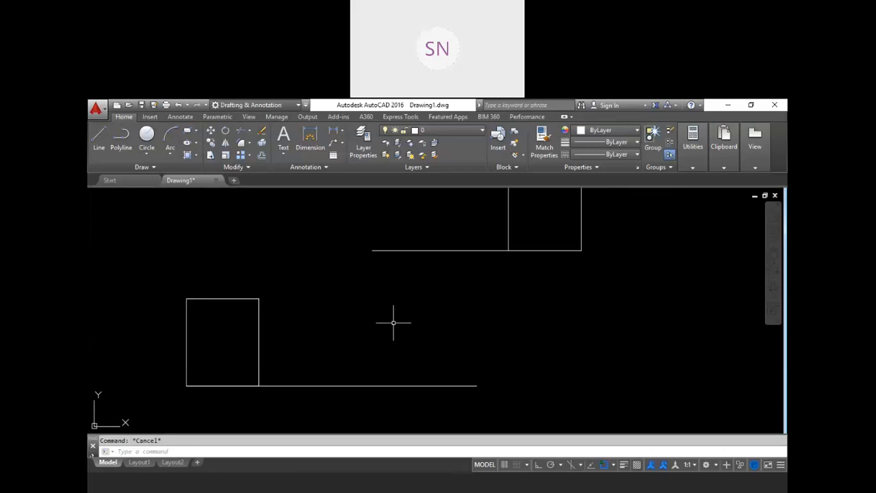
Scale the rectangle at the left end of the longer horizontal line by a factor of 2 about its lower-left corner
scroll(302, 302, down, 2)
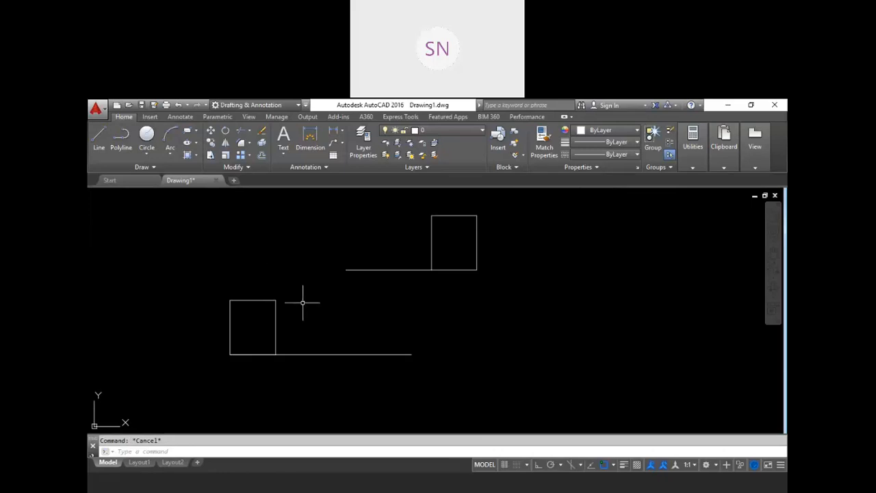
text(c)
key(Return)
click(302, 301)
click(255, 277)
key(Return)
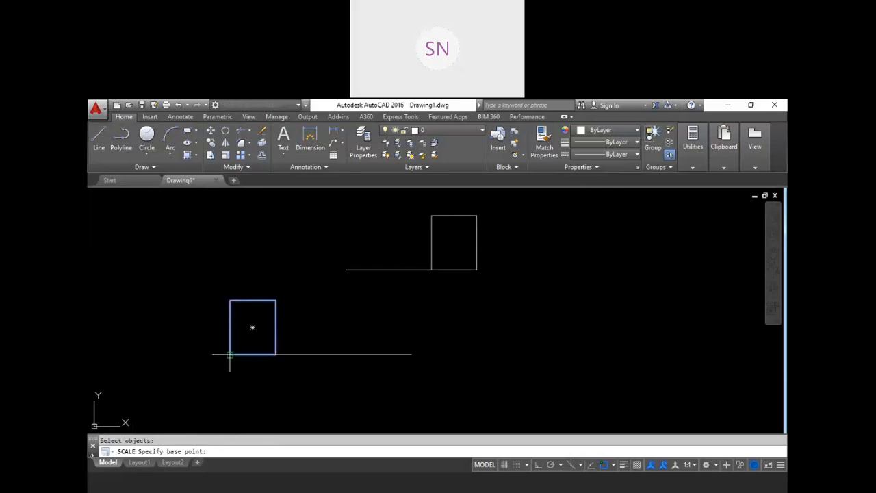
click(230, 354)
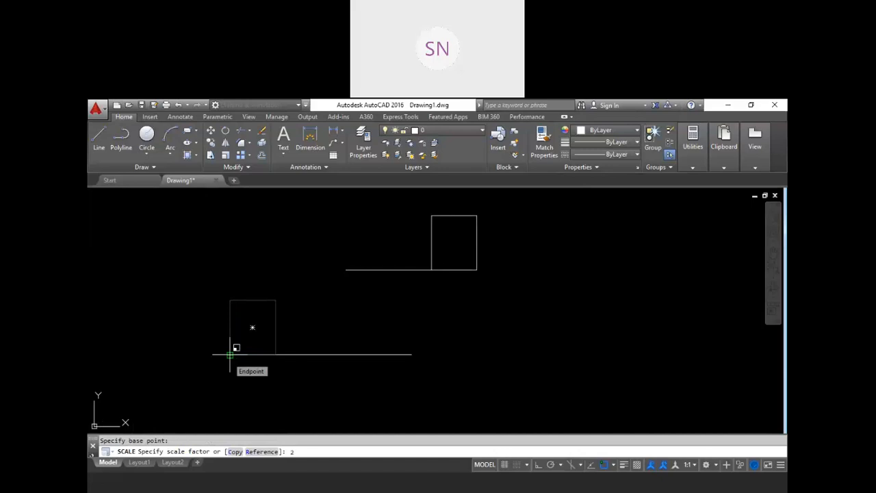
text(2)
key(Return)
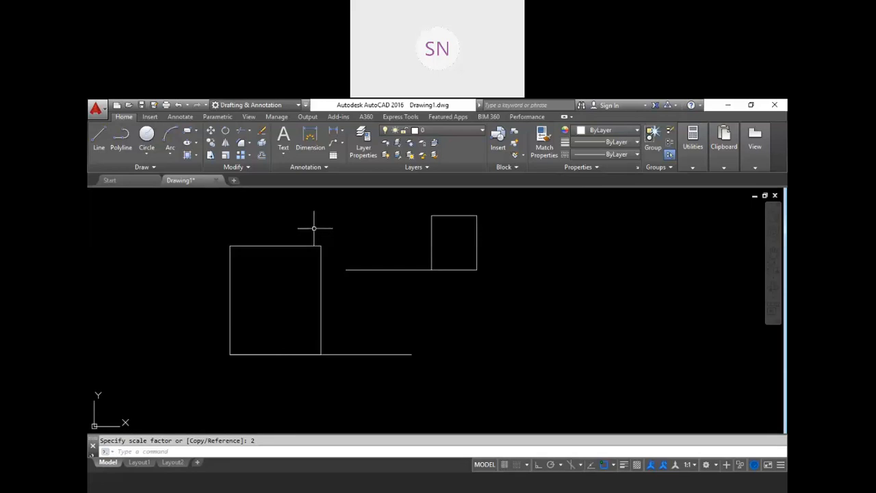
Scale a copy of the enlarged rectangle by a factor of 0.5 about its lower-left corner, keeping the original
scroll(271, 290, up, 4)
scroll(271, 290, down, 2)
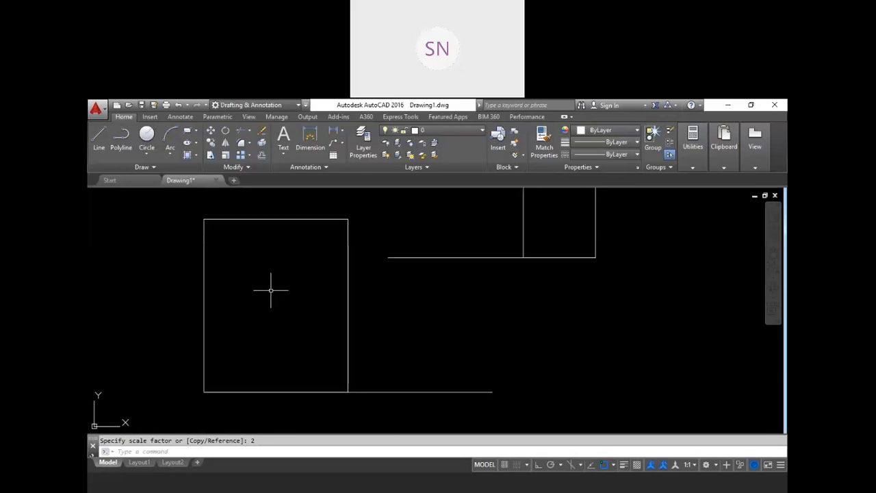
scroll(270, 290, down, 2)
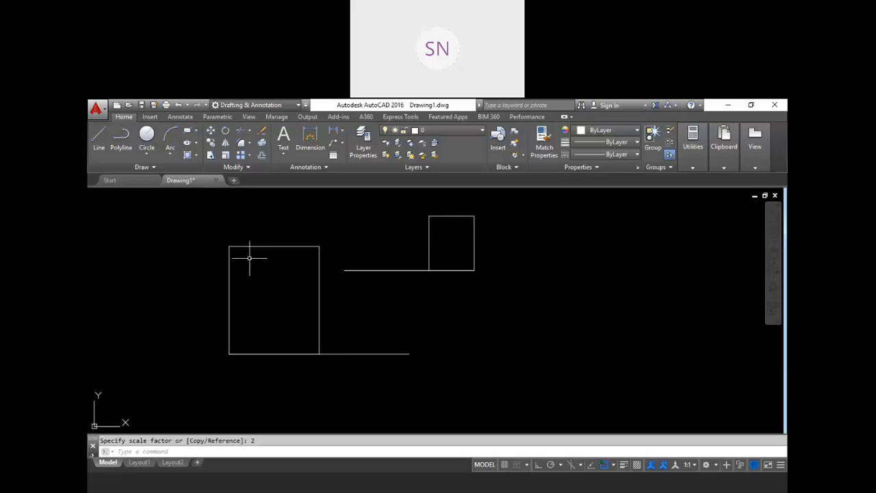
text(c)
key(Return)
click(292, 267)
click(262, 235)
key(Return)
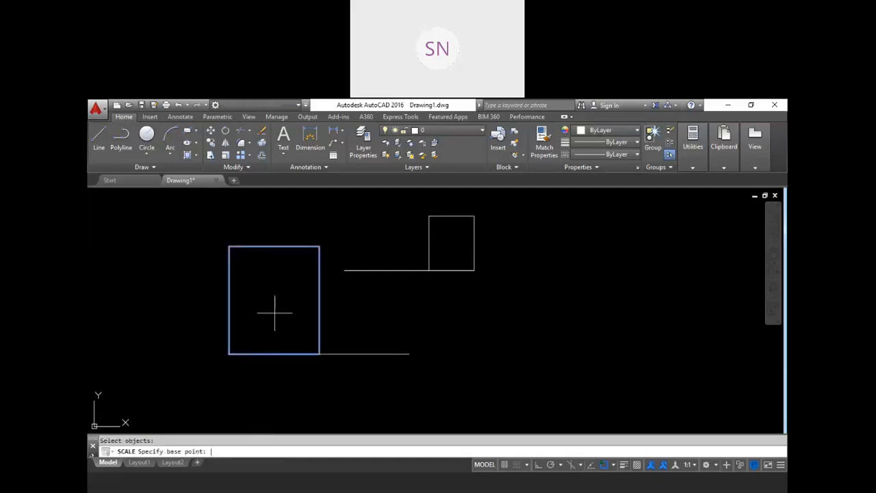
click(229, 354)
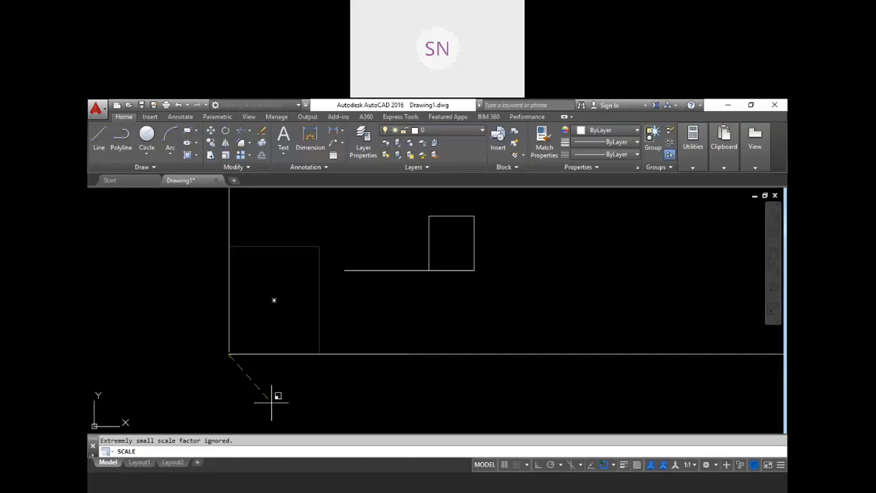
key(Return)
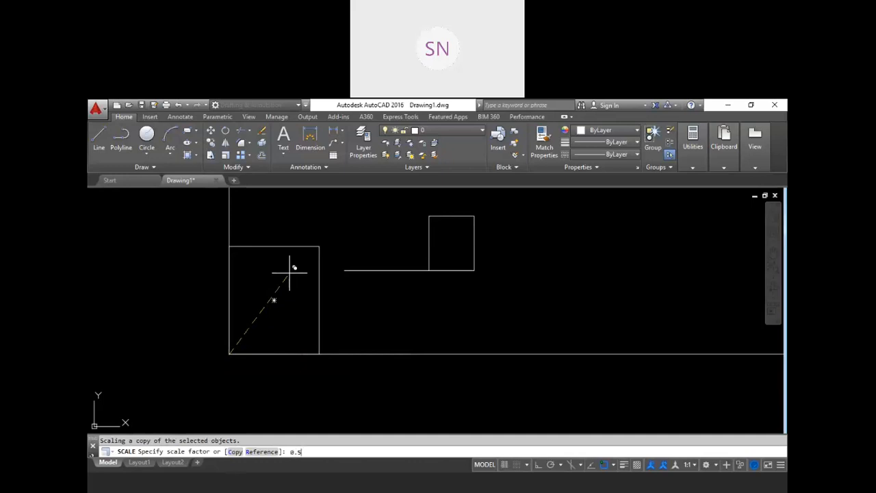
text(0.5)
key(Return)
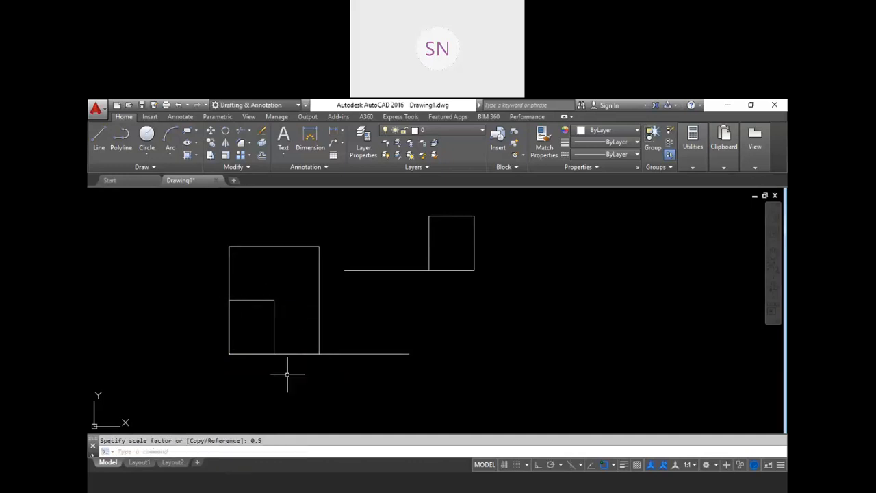
Erase the smaller rectangle copy inside the enlarged rectangle
click(286, 312)
click(265, 291)
text(e)
key(Return)
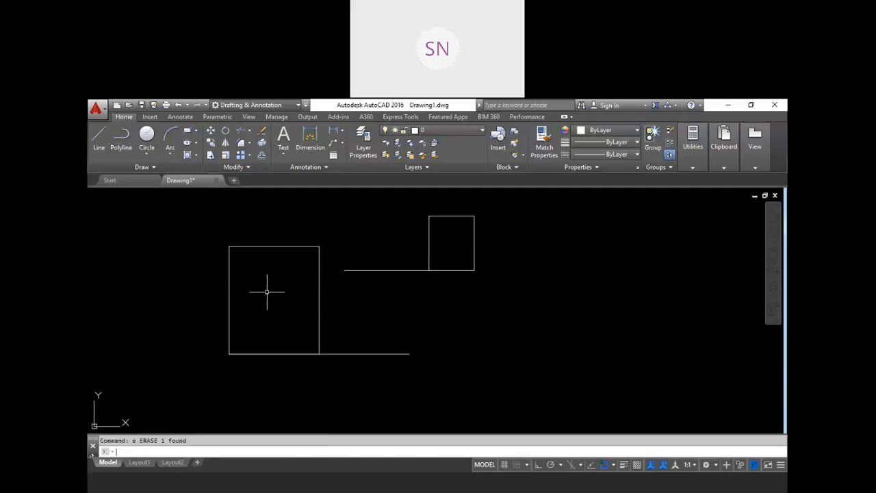
Use Scale with the Copy option on the large rectangle, based at its lower-left corner, with a factor of 0.5
key(Escape)
text(sc)
key(Return)
click(268, 290)
click(234, 238)
key(Return)
click(228, 355)
text(c)
key(Return)
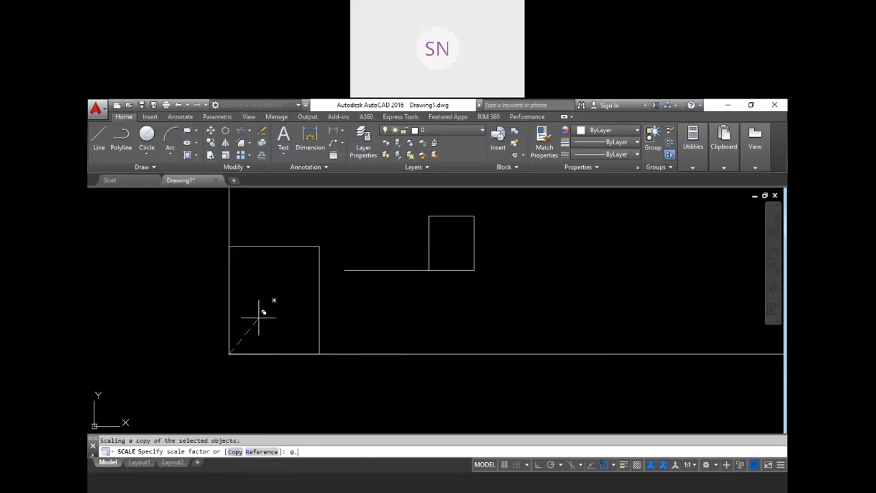
key(Return)
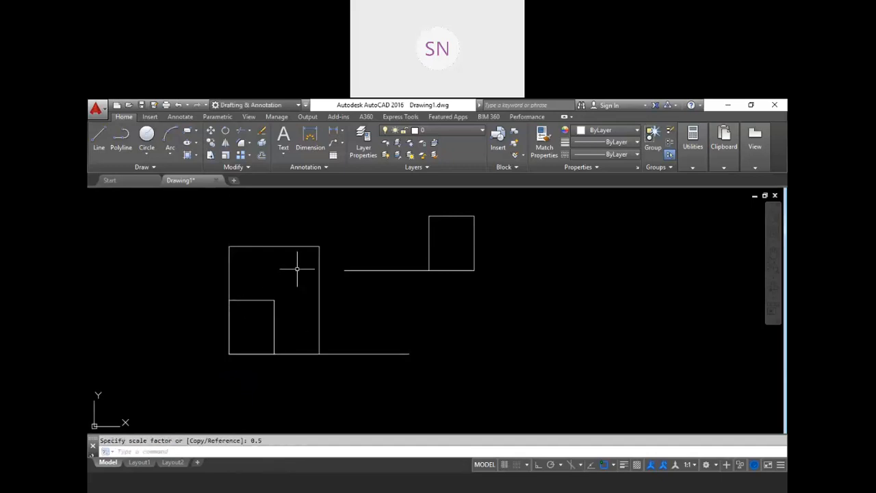
Erase the large outer rectangle, keeping the half-size copy on the horizontal line
click(295, 245)
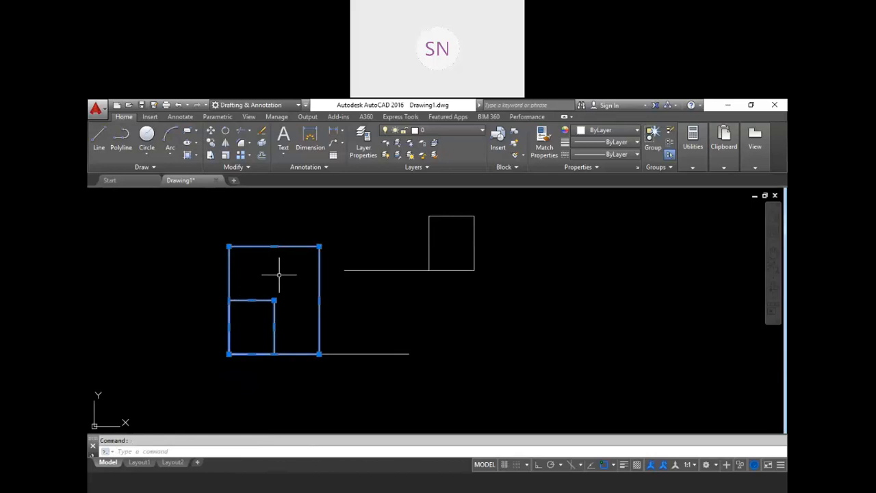
key(Escape)
click(327, 307)
click(308, 289)
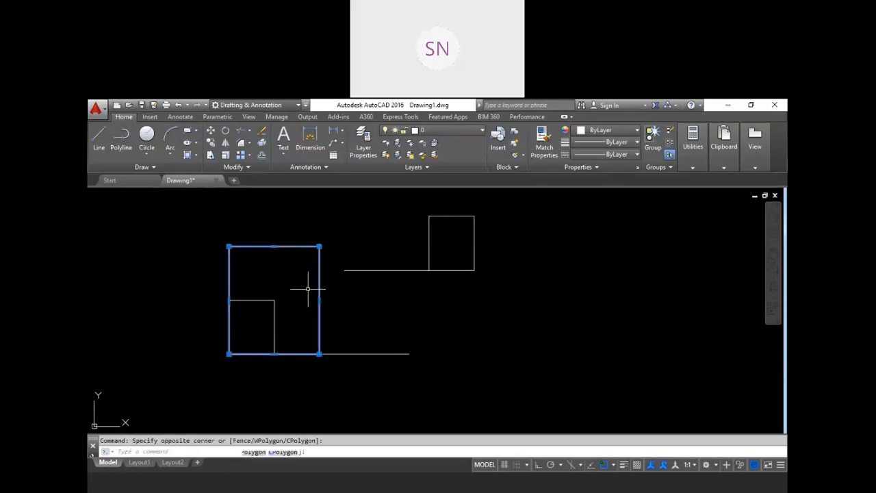
text(e)
key(Return)
scroll(307, 288, down, 1)
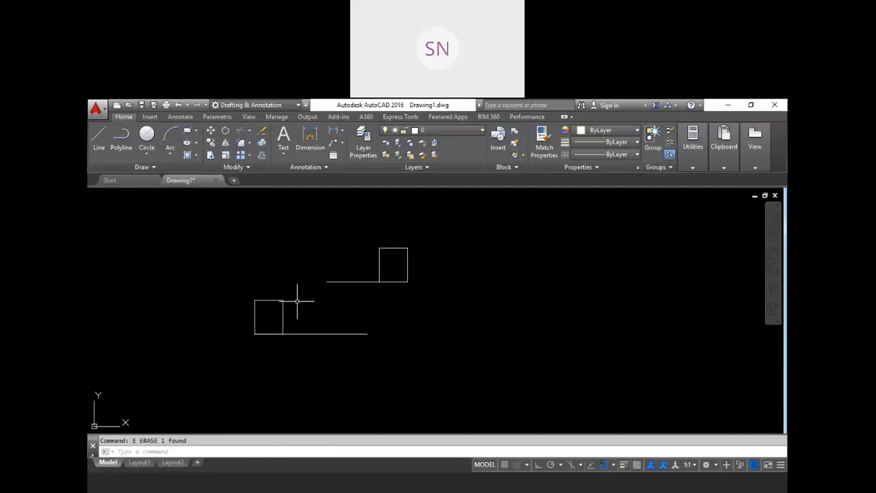
scroll(318, 273, up, 1)
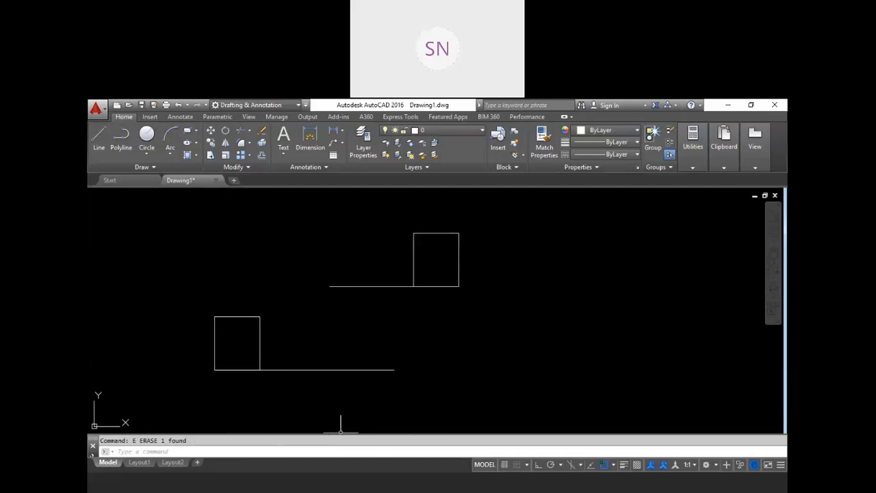
Enlarge the command window to show two lines of command history
drag(338, 433, 338, 421)
key(Escape)
key(Escape)
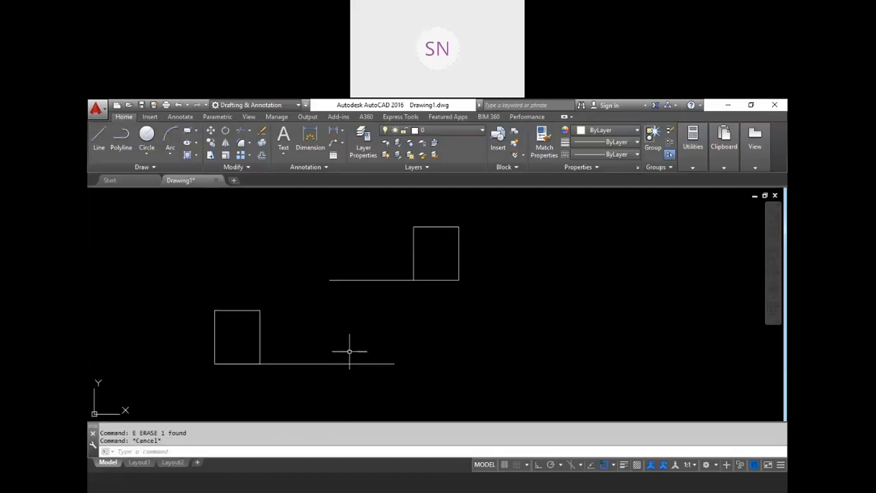
scroll(269, 346, up, 2)
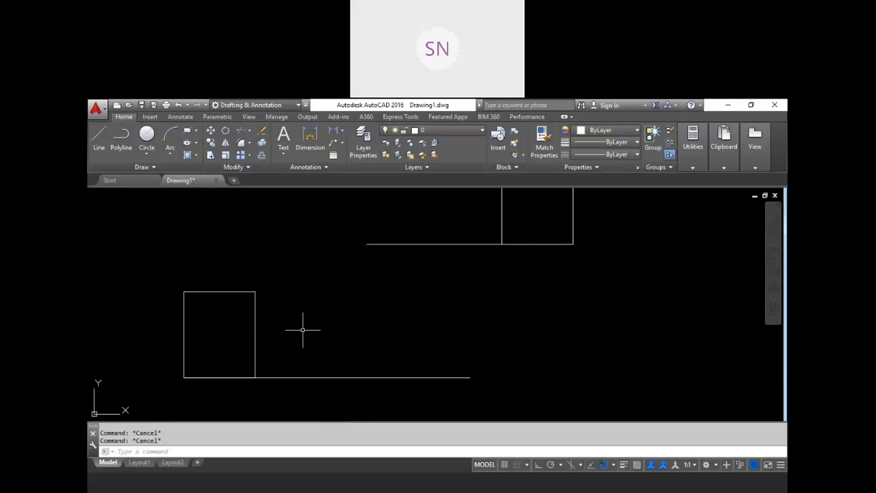
text(L)
key(Return)
click(342, 305)
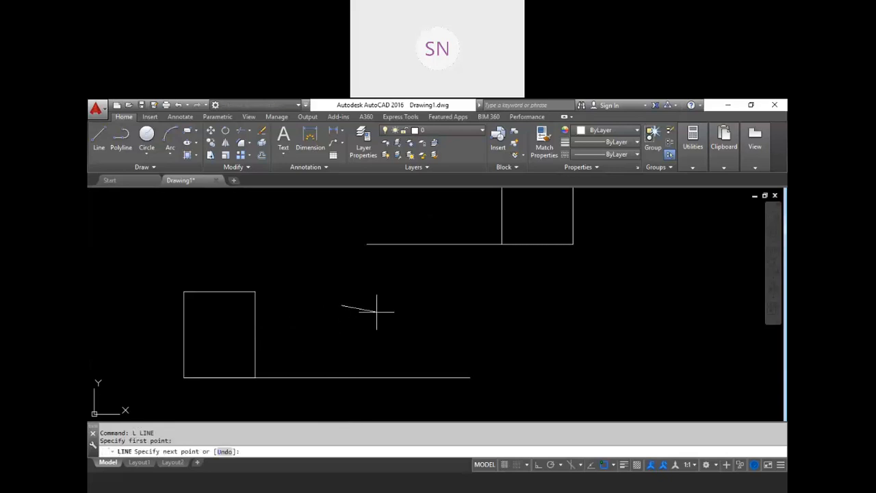
key(Escape)
key(Escape)
scroll(377, 308, down, 2)
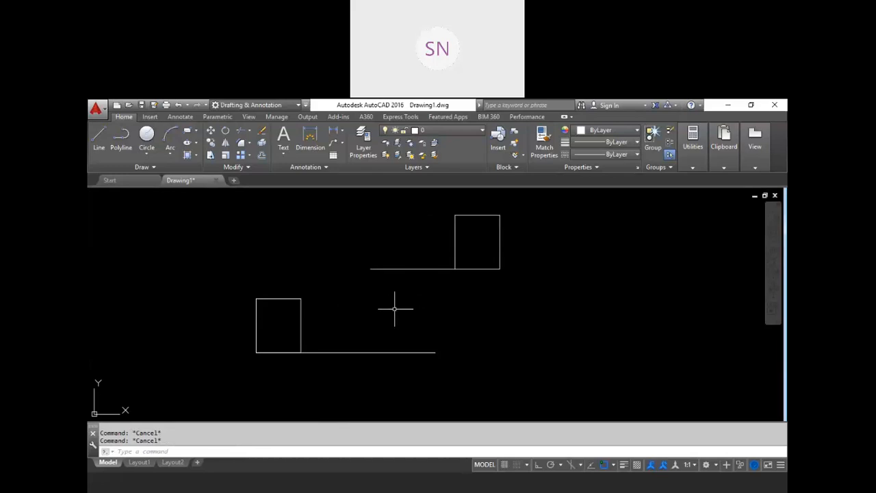
Erase the rectangle at the end of the upper horizontal line
click(528, 226)
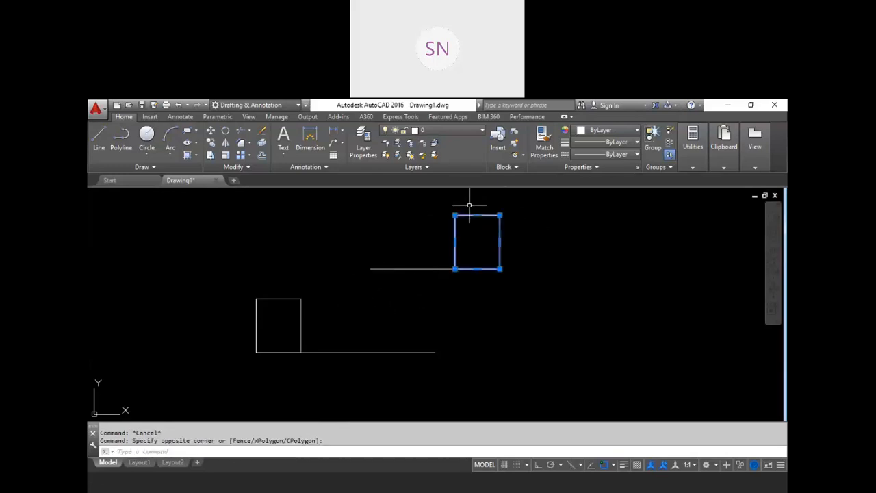
text(E)
key(Return)
key(Escape)
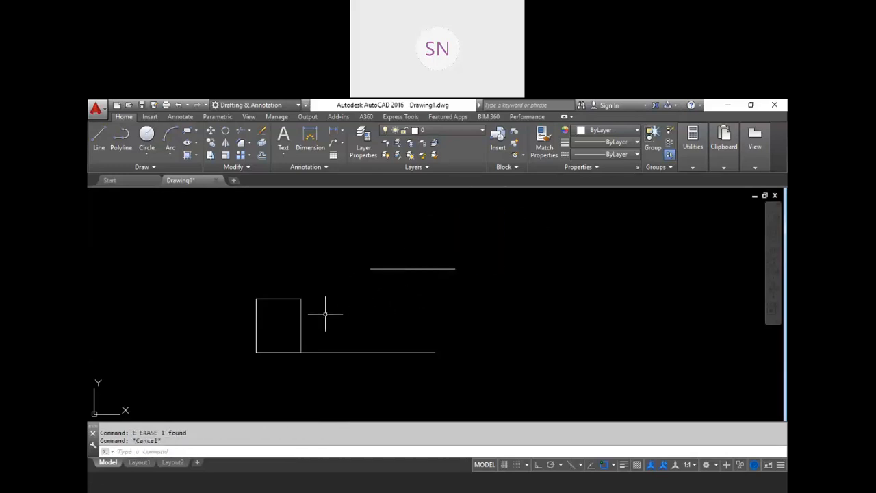
key(Escape)
Scale the rectangle about its lower-left corner by Reference, using its bottom edge as reference and Points on the upper line's endpoints for the new length
scroll(295, 319, up, 2)
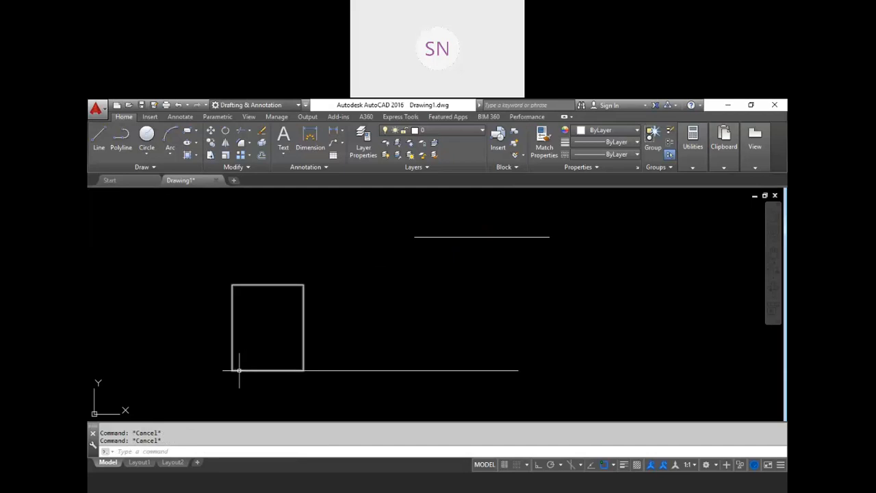
scroll(263, 317, down, 2)
scroll(266, 317, up, 2)
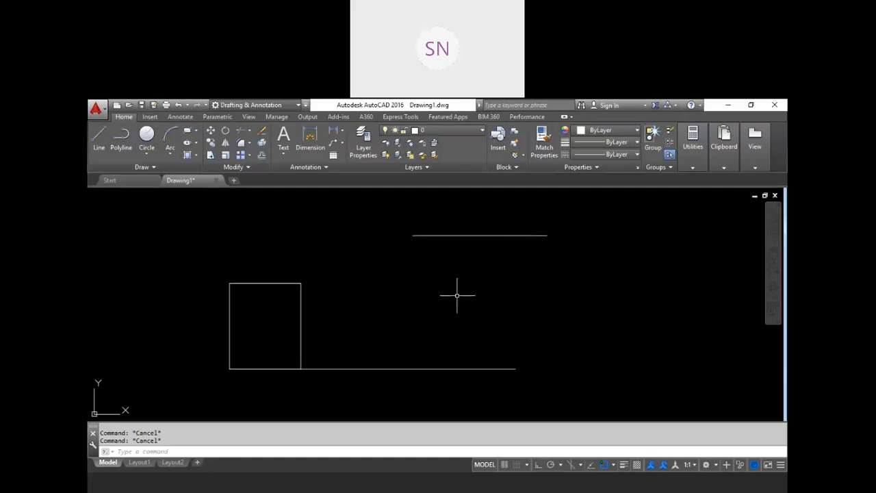
text(sc)
key(Return)
click(332, 326)
click(272, 277)
key(Return)
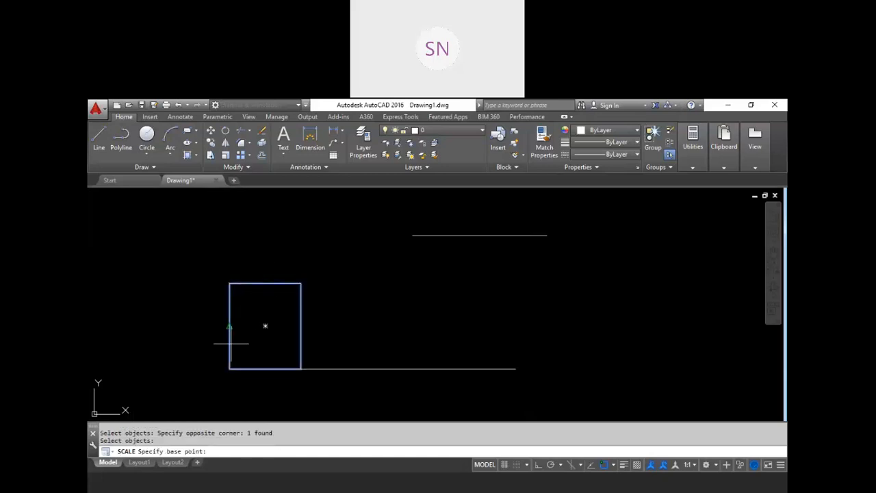
click(230, 368)
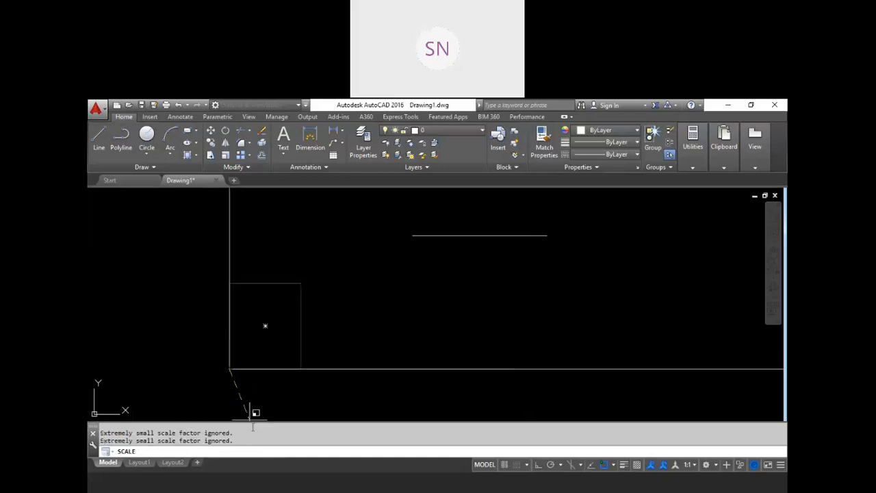
text(r)
key(Return)
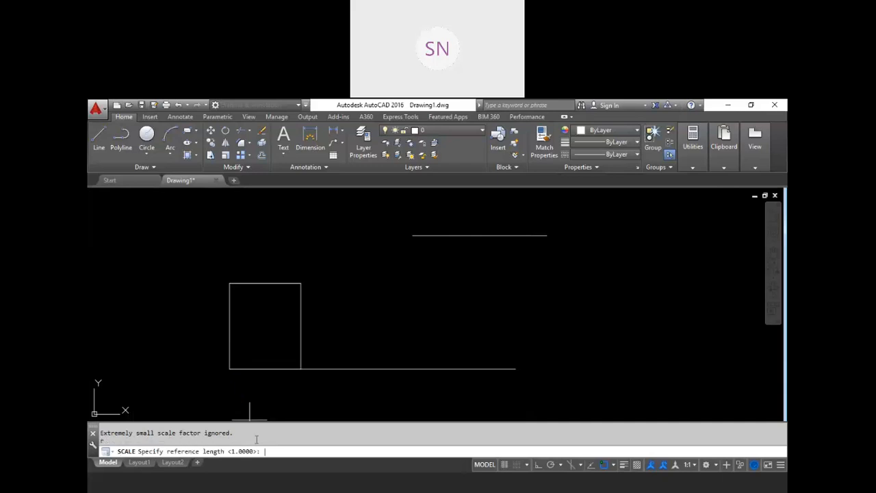
click(230, 369)
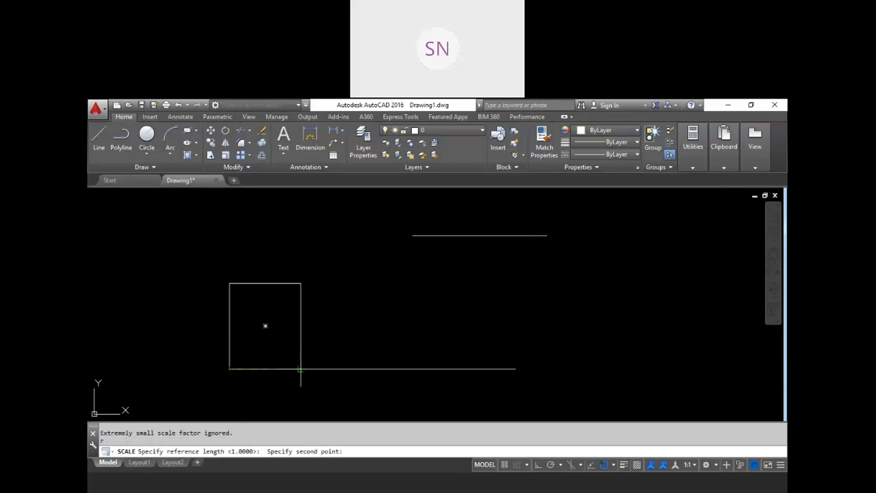
click(299, 368)
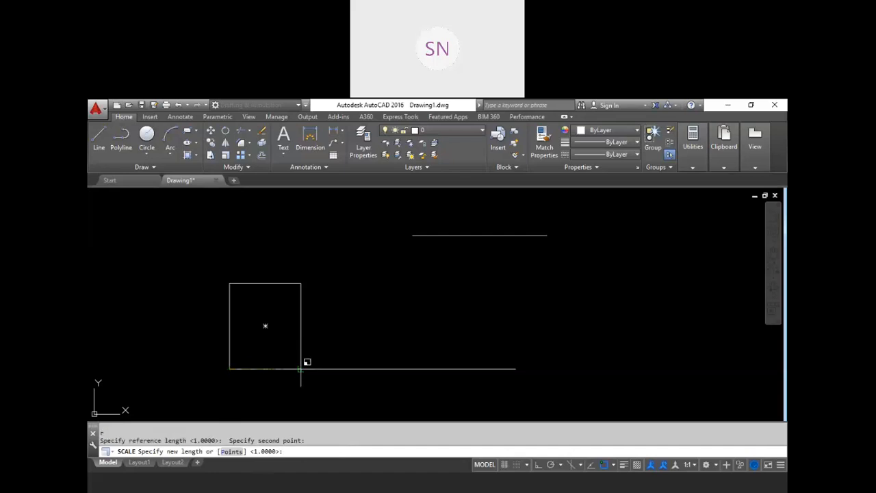
text(P)
key(Return)
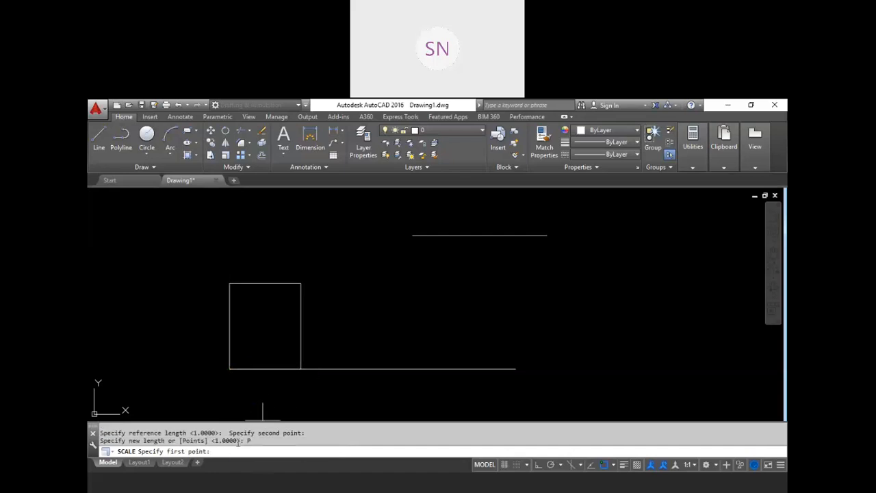
click(412, 235)
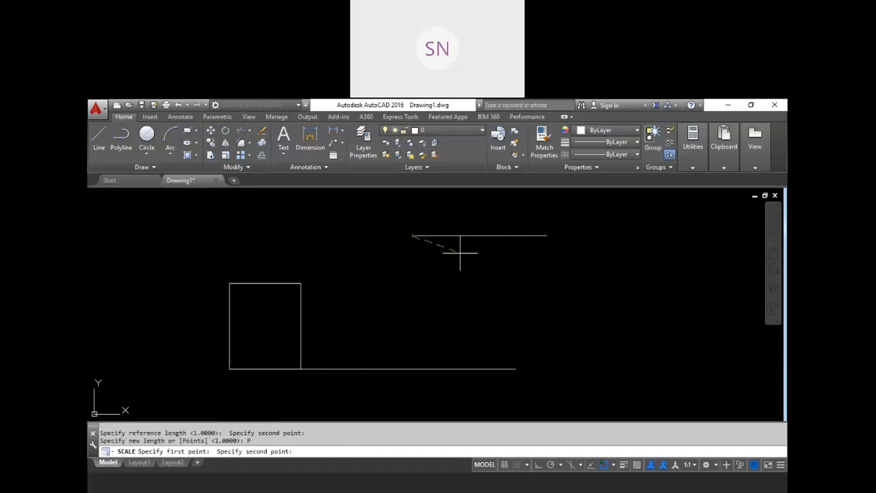
click(546, 236)
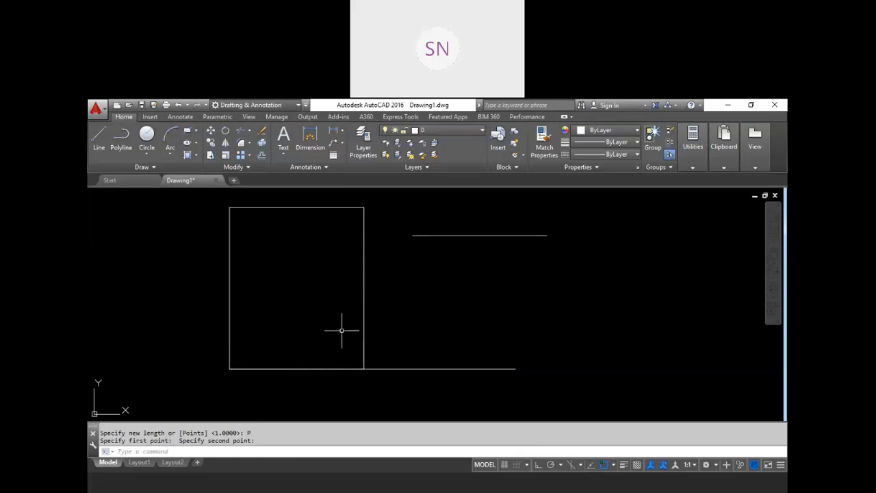
Draw a short horizontal line between the two existing lines, with Ortho on
scroll(311, 314, down, 2)
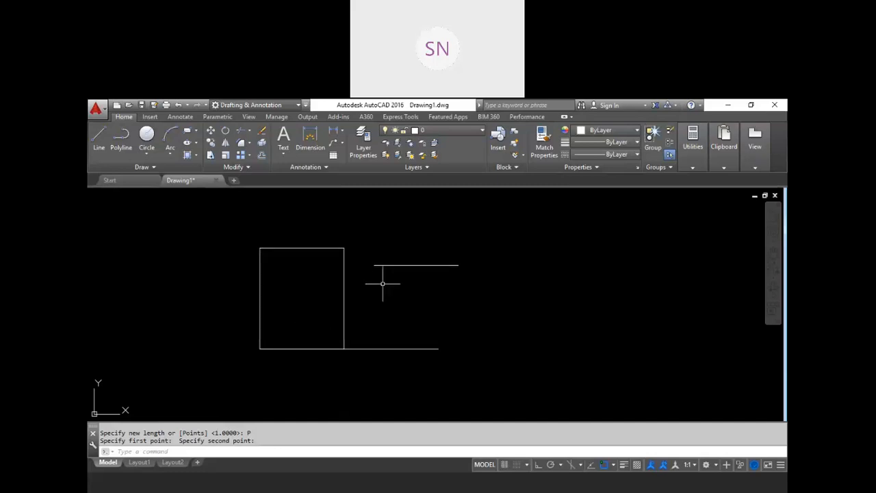
scroll(292, 315, up, 2)
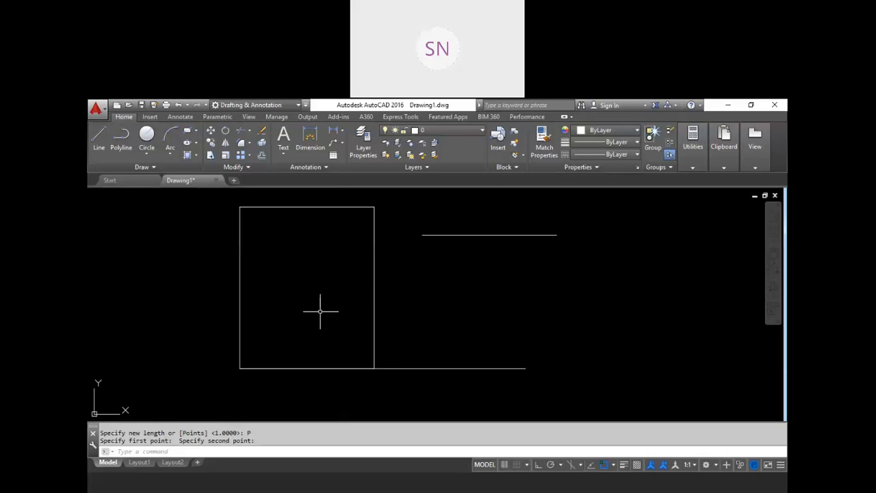
key(Escape)
key(Escape)
text(l)
key(Return)
click(421, 302)
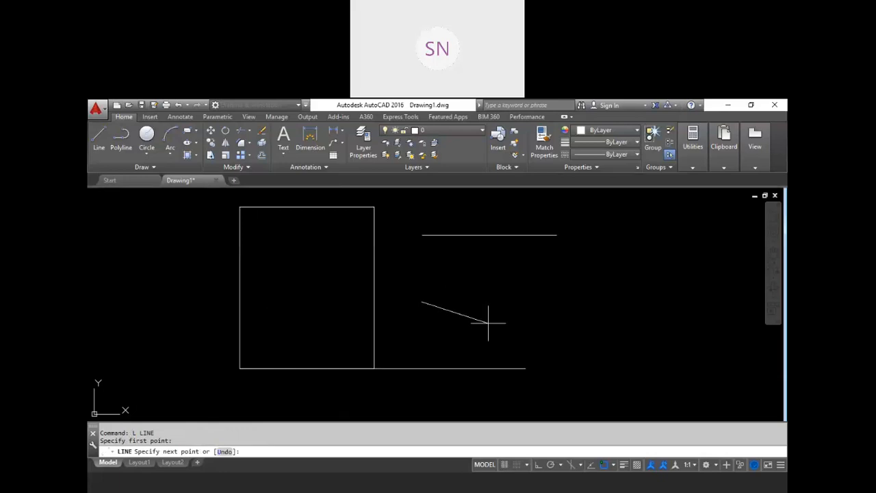
key(F8)
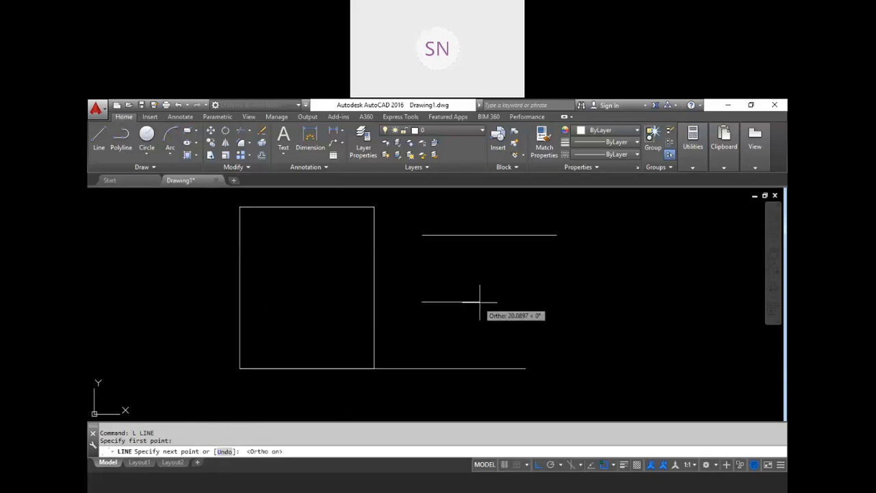
click(474, 302)
key(Escape)
key(Escape)
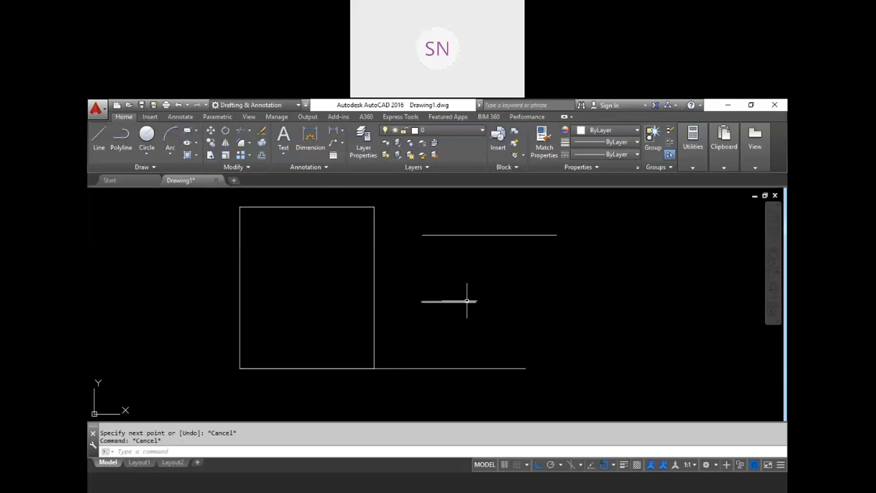
Scale the rectangle about its upper-left corner by Reference, using its top edge as reference and Points on the short middle line's endpoints
key(Escape)
text(sc)
key(Return)
click(390, 305)
click(347, 287)
key(Return)
click(240, 206)
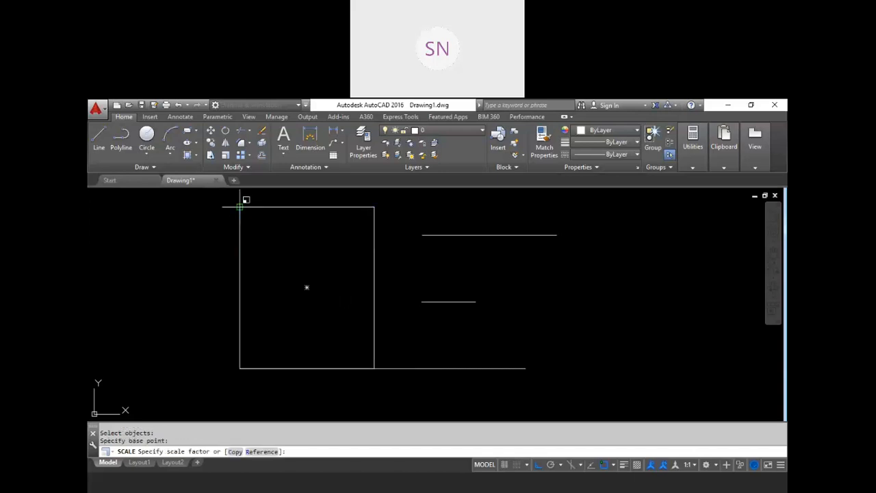
click(260, 452)
click(240, 206)
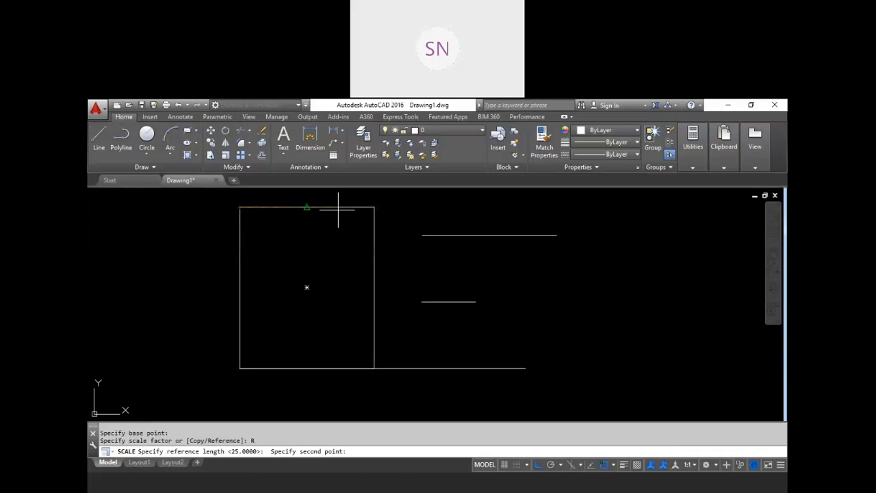
click(374, 206)
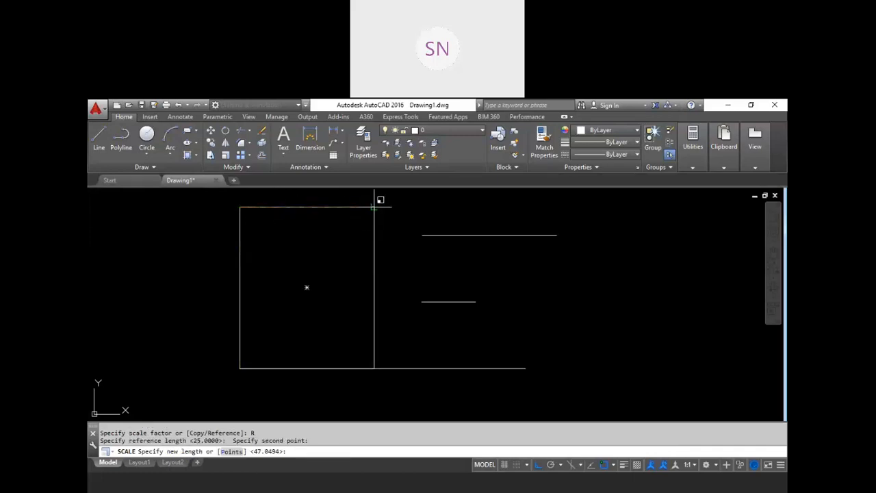
click(232, 452)
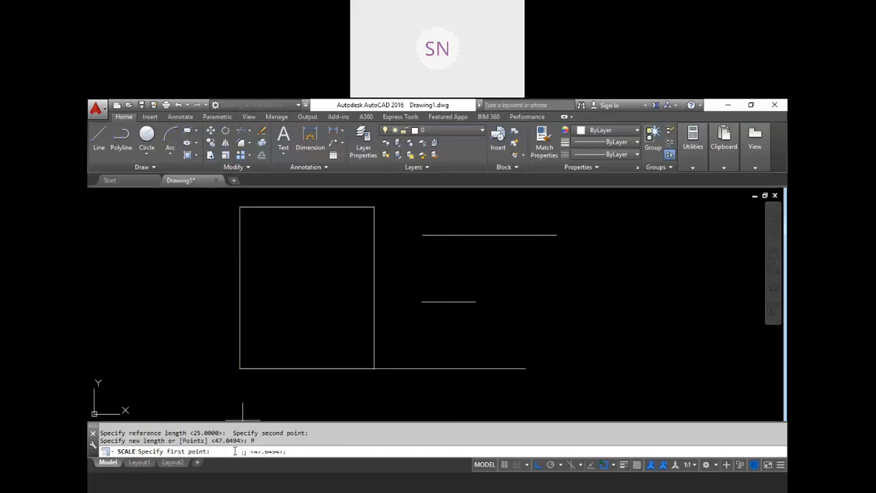
click(422, 301)
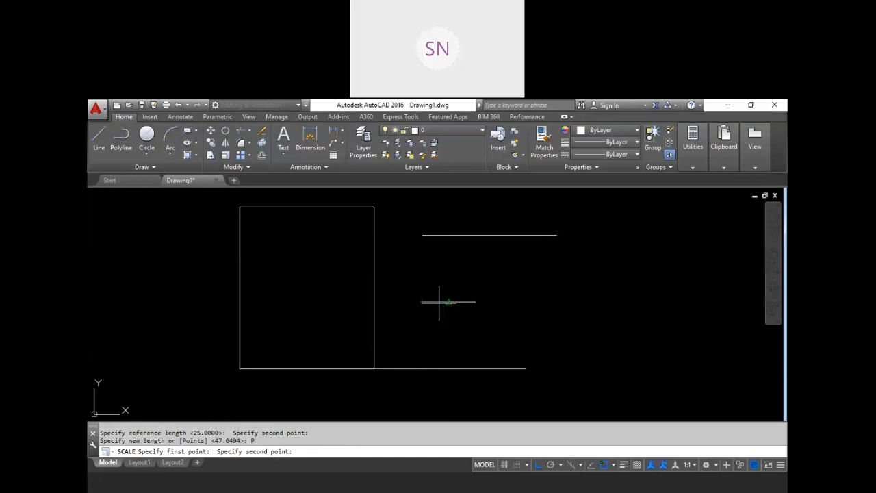
click(475, 301)
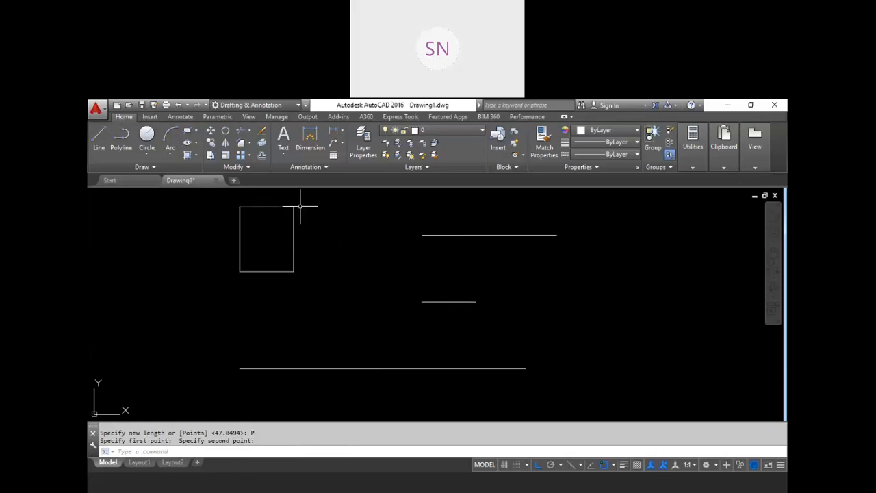
scroll(322, 249, down, 2)
key(Escape)
key(Escape)
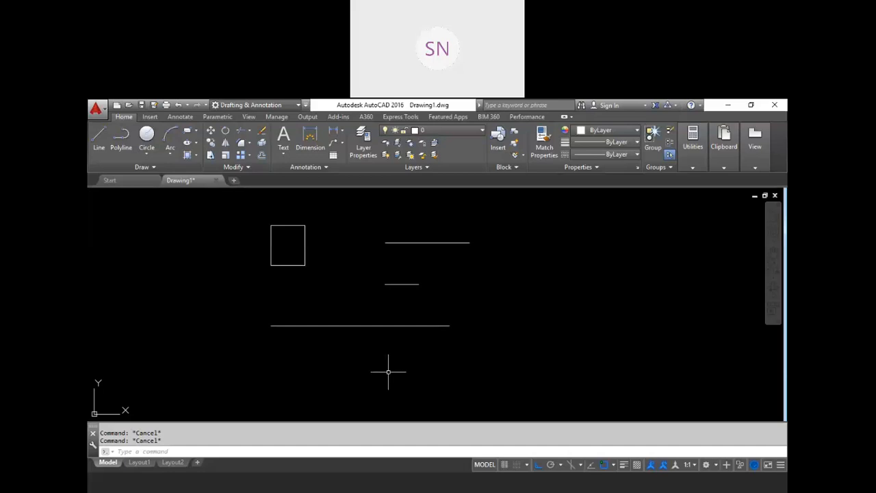
text(m)
key(Return)
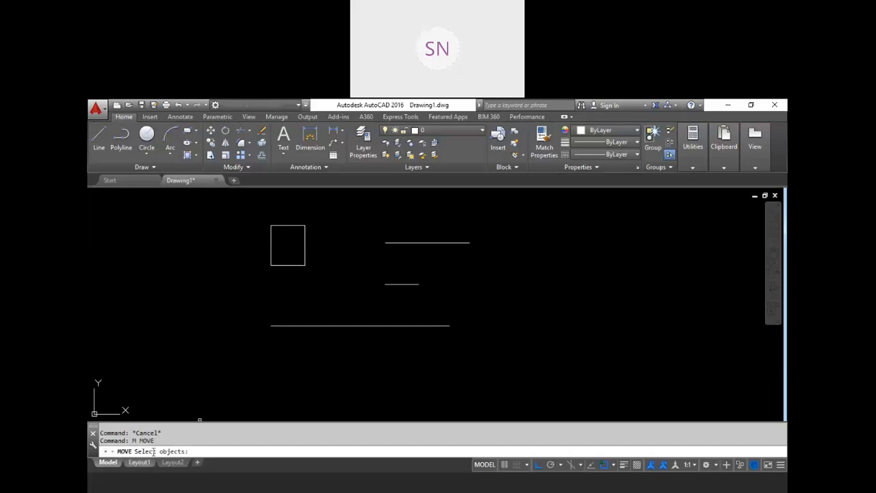
key(Escape)
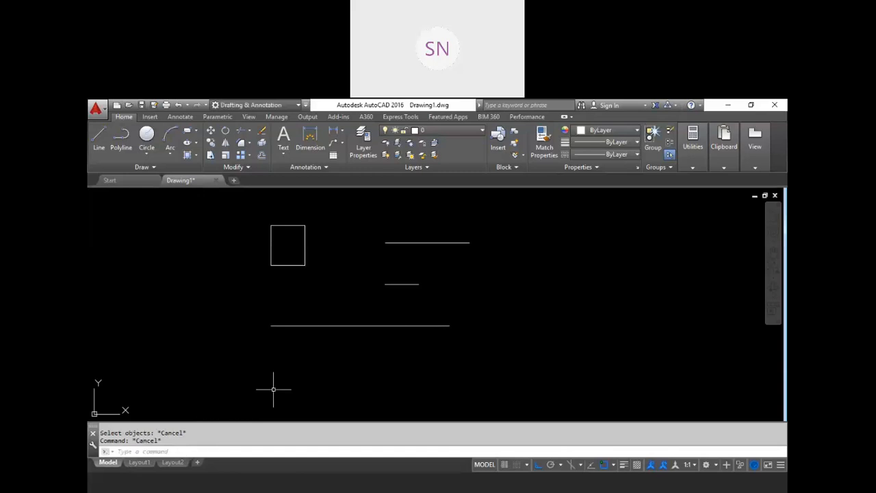
text(co)
key(Return)
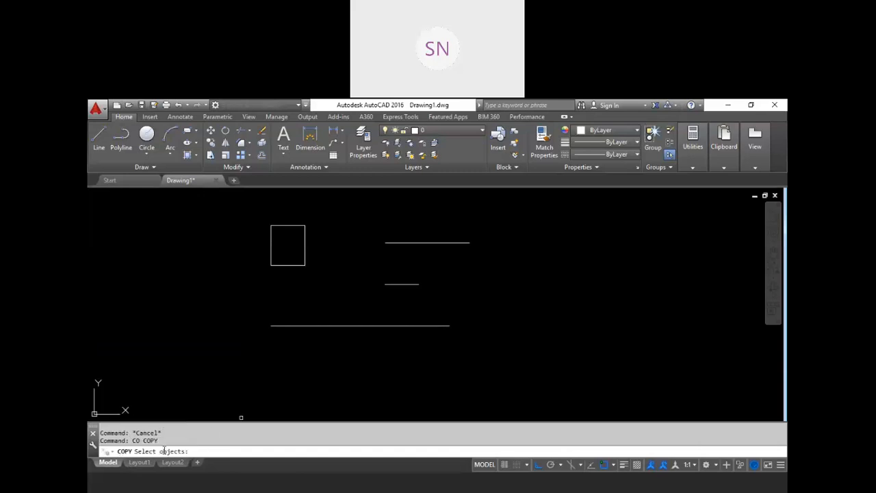
key(Escape)
key(Escape)
key(Escape)
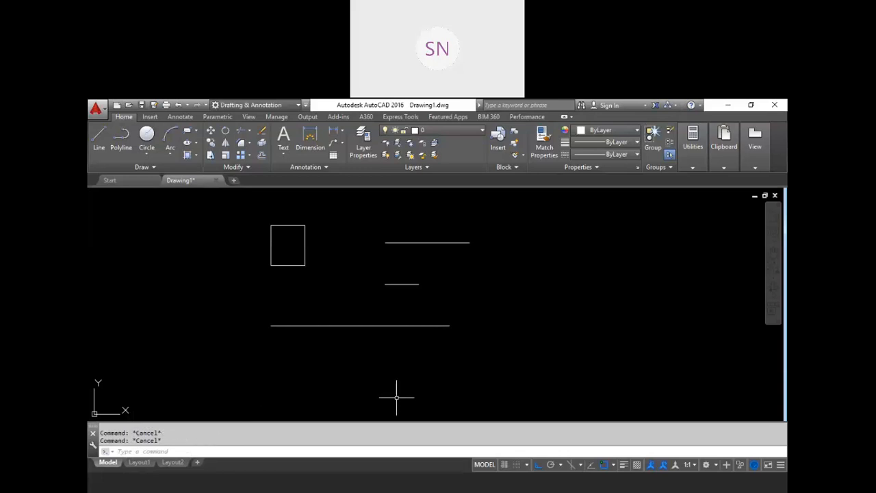
Offset the upper horizontal line upward by 5
text(o)
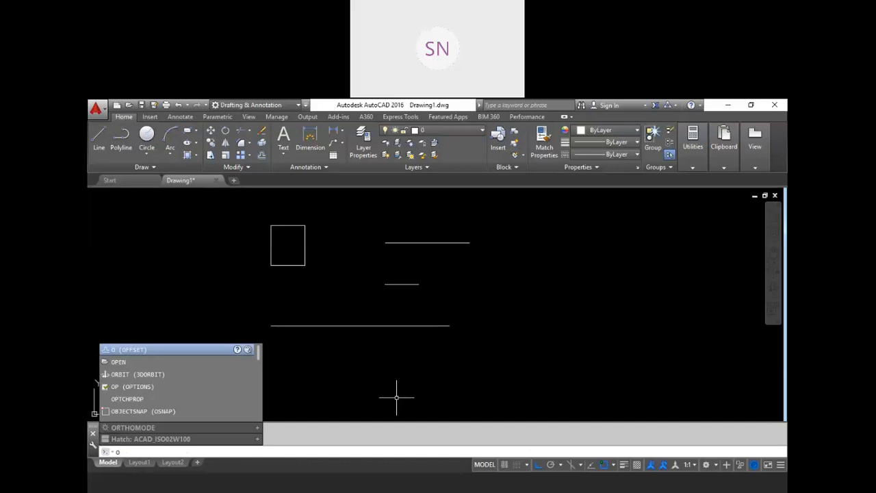
key(Return)
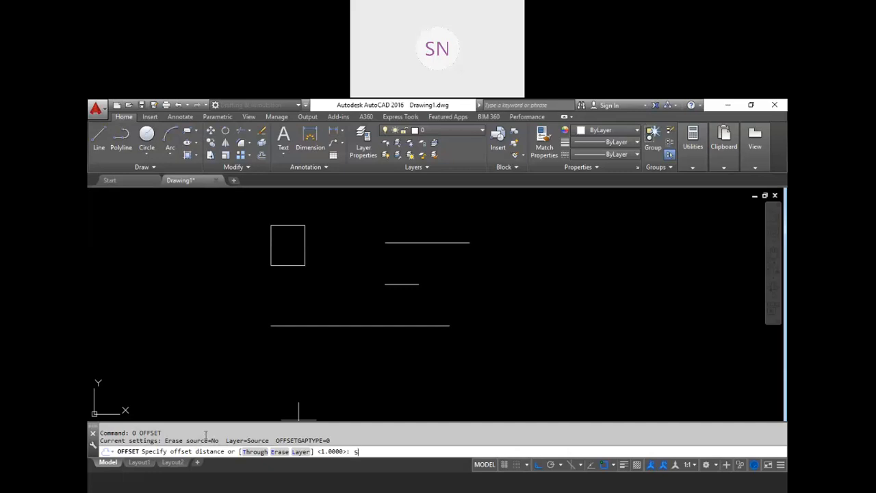
key(Return)
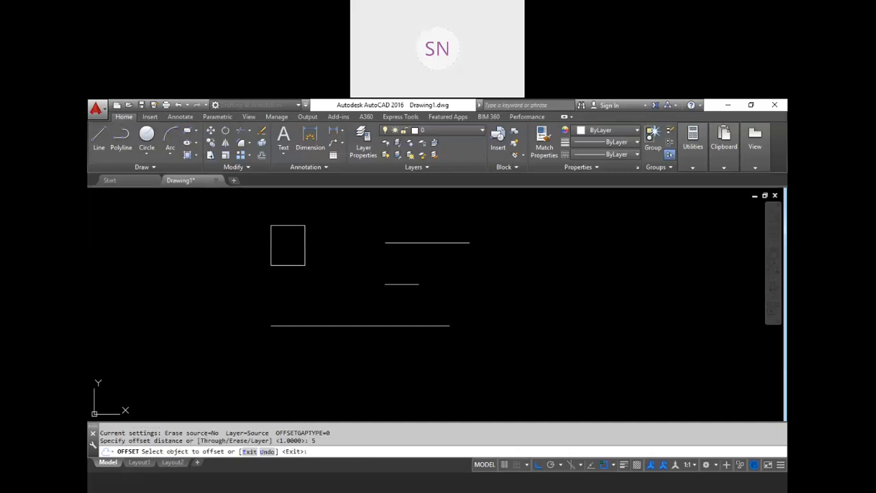
scroll(446, 263, up, 2)
scroll(373, 311, down, 2)
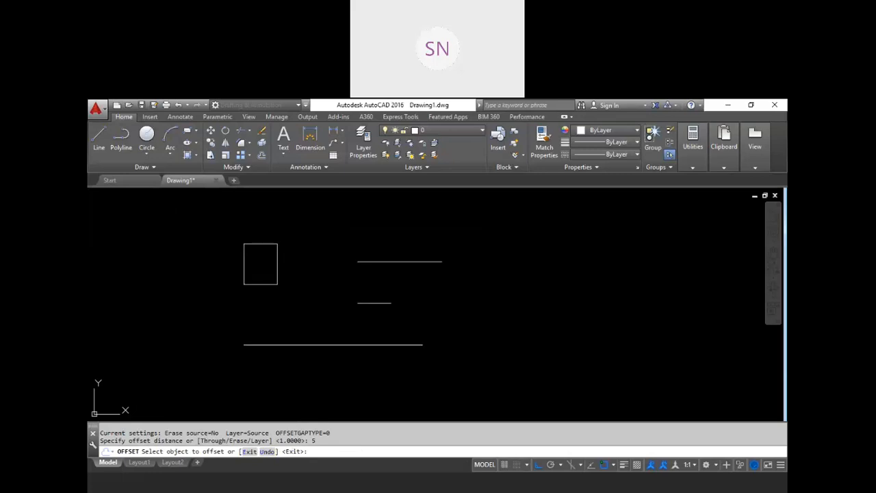
scroll(408, 240, up, 2)
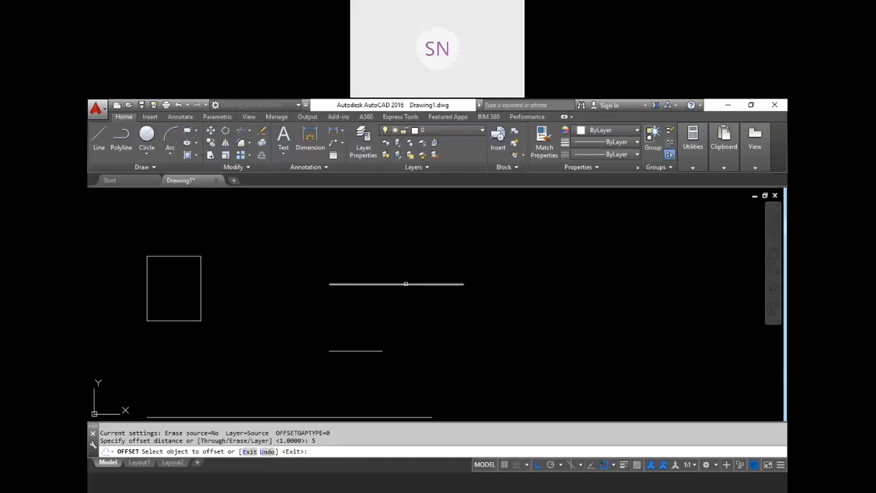
click(398, 283)
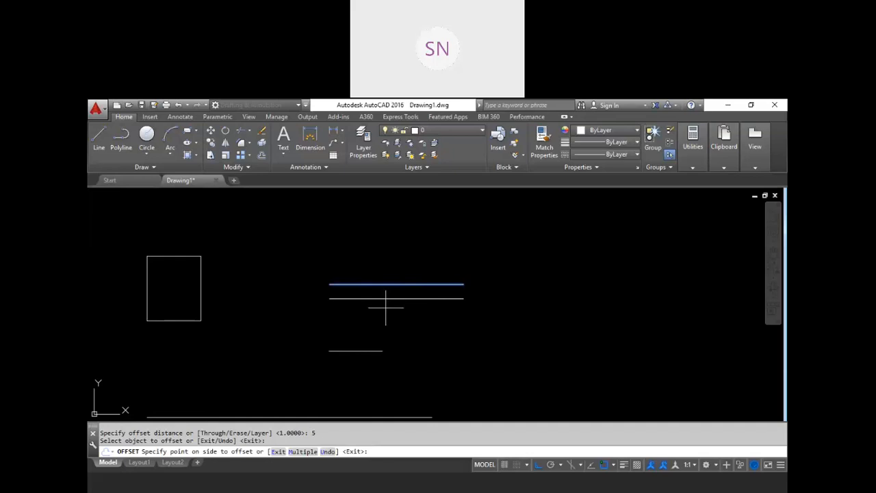
click(394, 235)
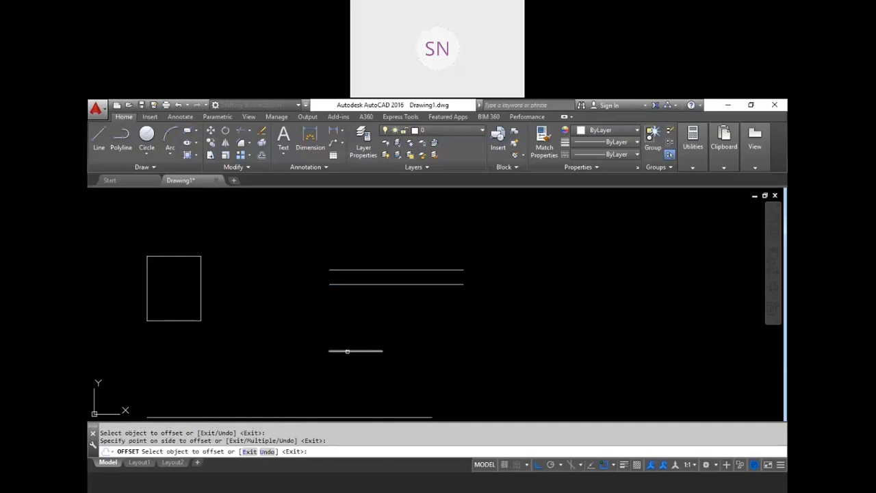
Offset the short middle line by the same distance of 5, once above it and once below it
click(351, 351)
click(374, 311)
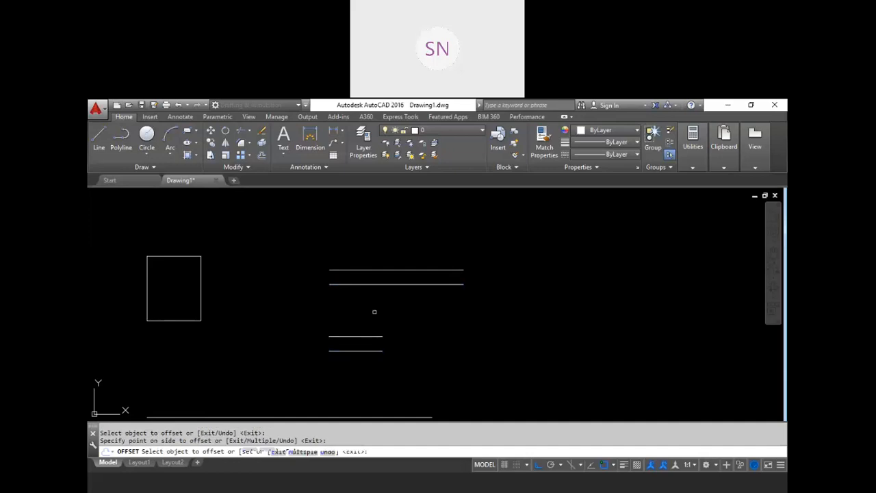
click(370, 350)
click(370, 384)
Offset the rectangle outward by 5 three times, each time from the newest outer rectangle, and end the Offset command
scroll(440, 346, down, 2)
scroll(280, 317, up, 5)
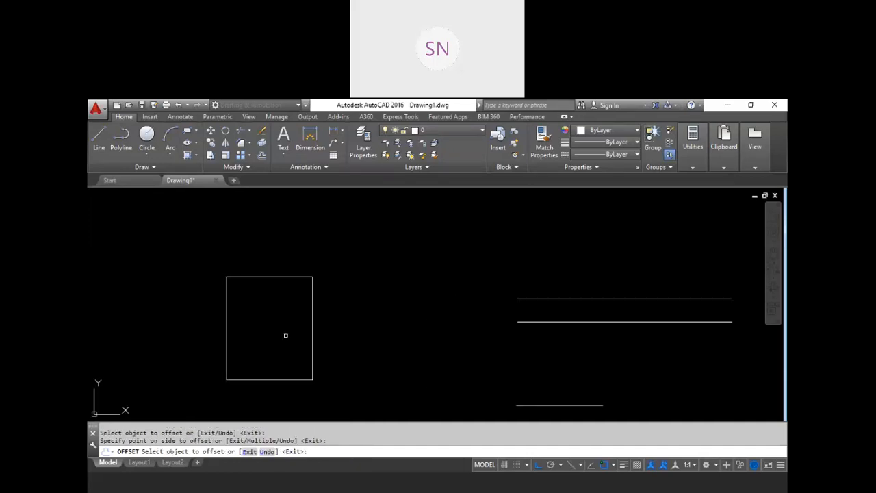
click(313, 317)
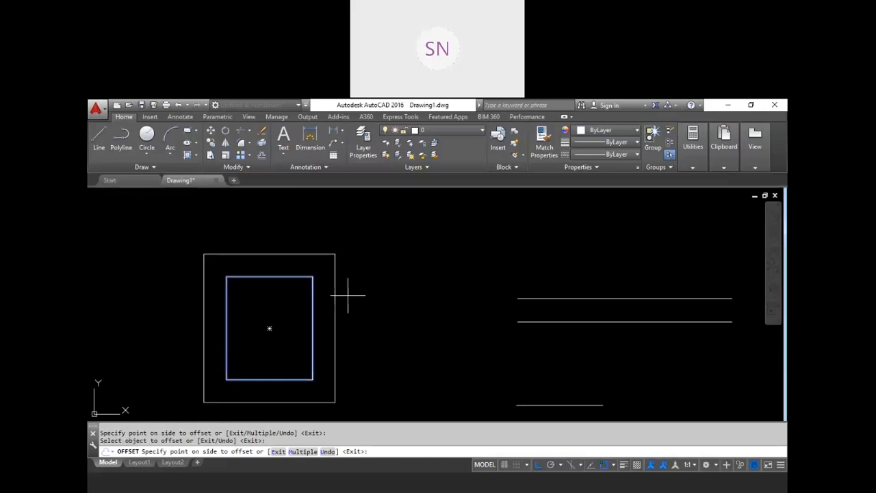
click(347, 294)
click(334, 295)
click(363, 293)
click(358, 290)
click(395, 287)
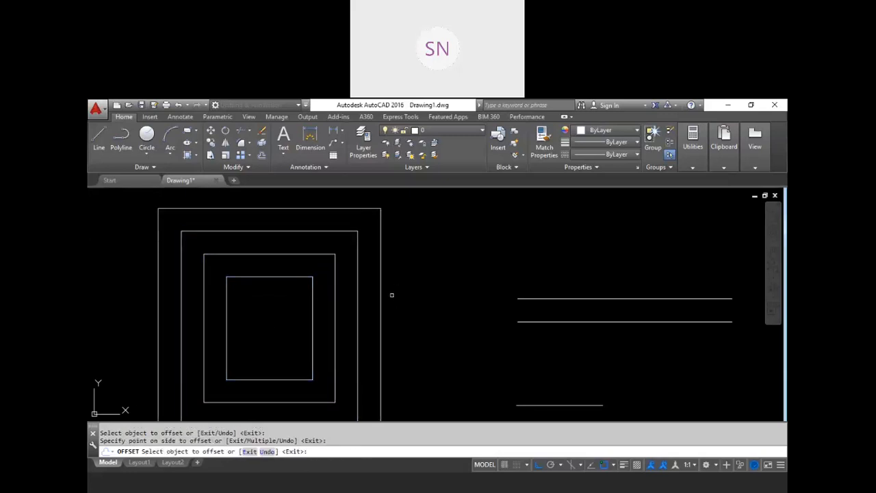
scroll(380, 279, down, 2)
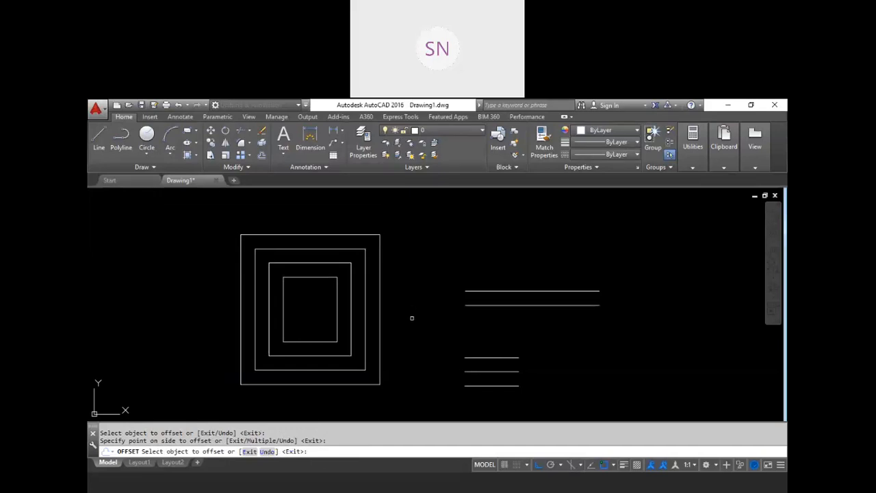
scroll(411, 314, down, 2)
key(Escape)
key(Escape)
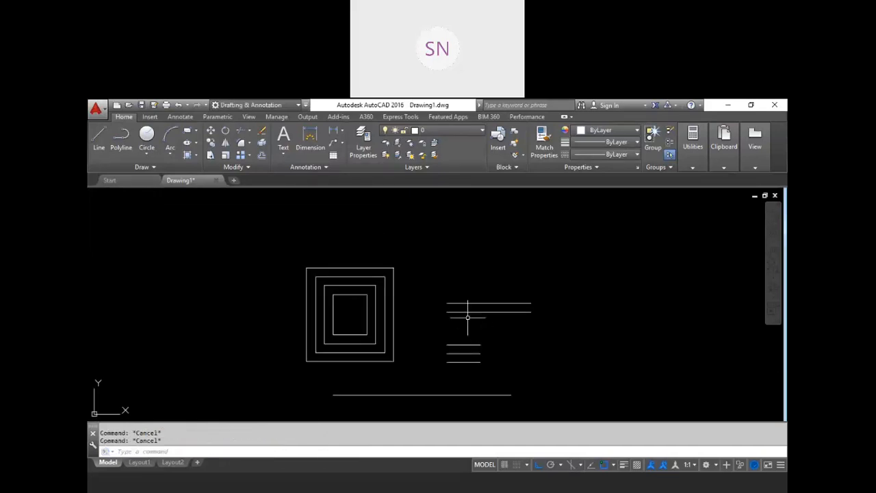
Draw a circle above the horizontal lines, beside the upper corner of the nested rectangles
text(c)
key(Return)
click(444, 248)
click(477, 249)
key(Escape)
key(Escape)
Offset the circle outward by 10, and offset the new outer circle outward by 10 again
text(o)
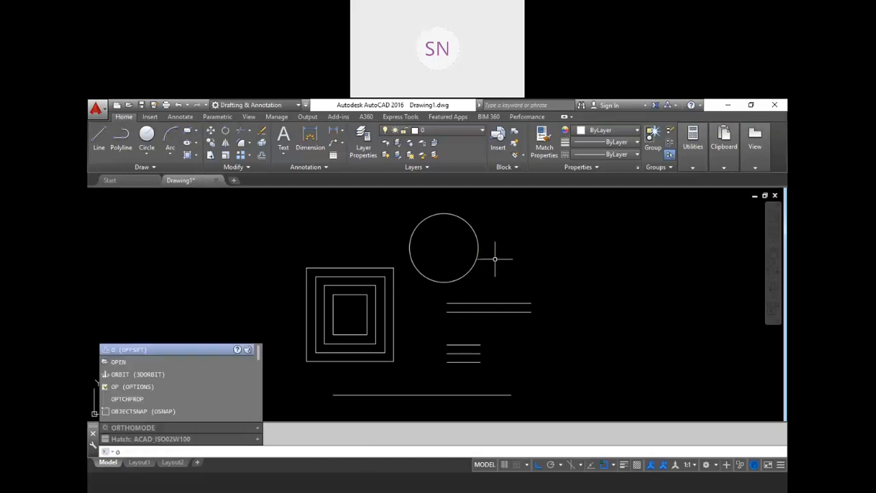
key(Return)
text(10)
key(Return)
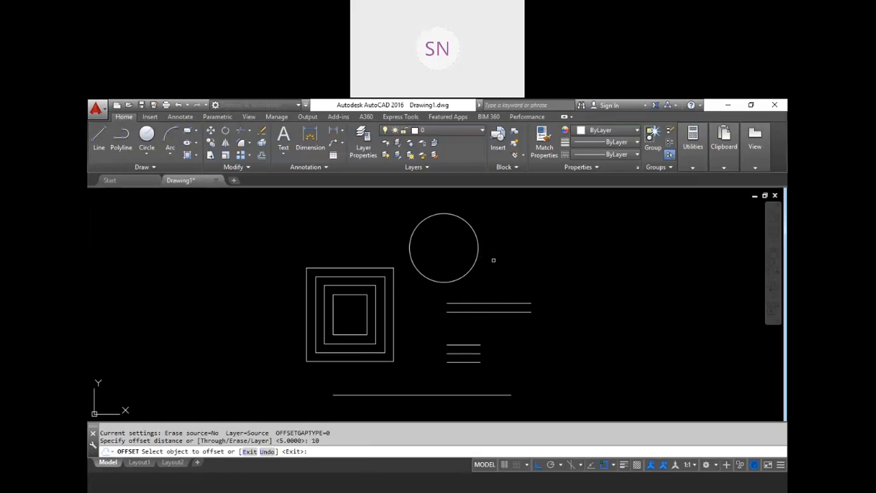
click(481, 252)
click(512, 249)
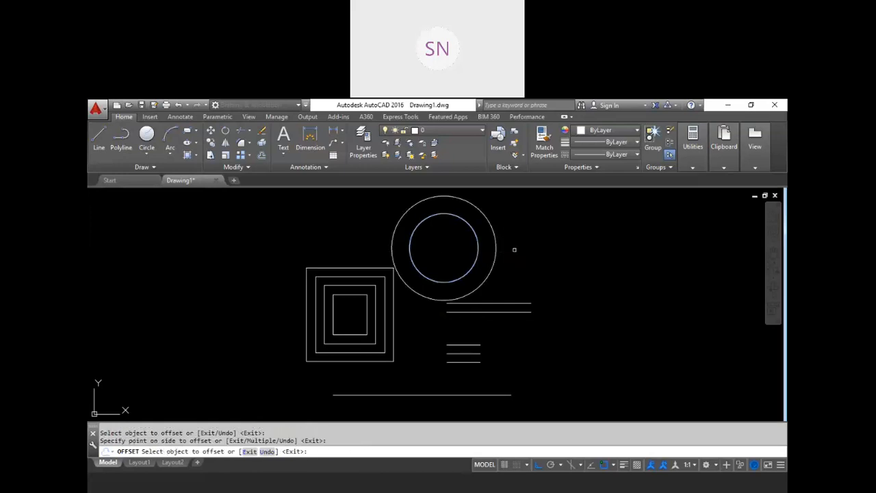
click(496, 246)
click(531, 252)
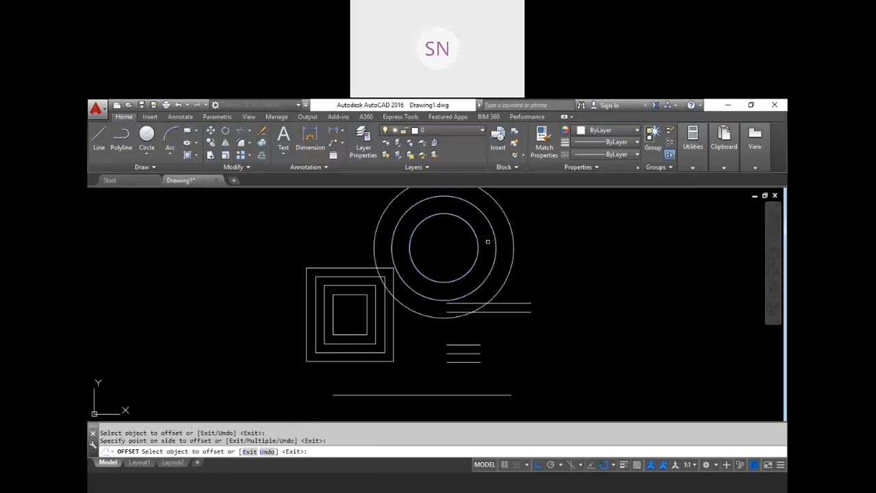
Offset the original circle inward by 10 and end the Offset command
click(479, 243)
click(446, 246)
key(Escape)
key(Escape)
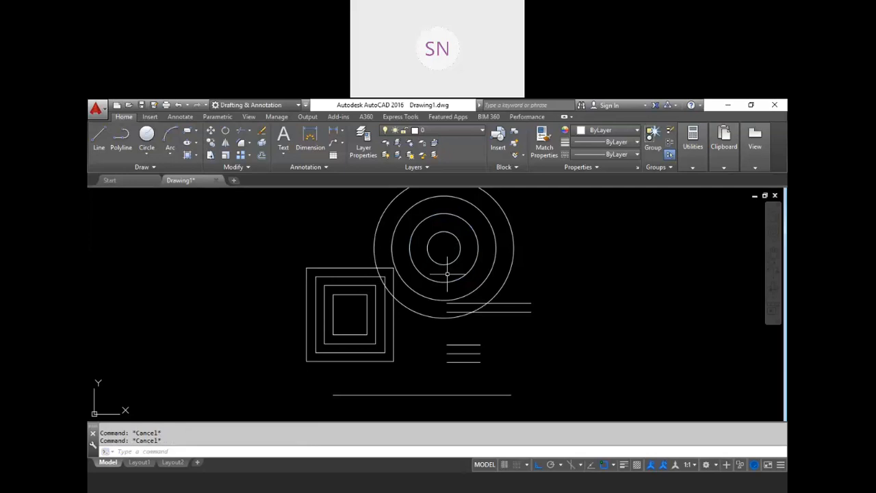
Offset the outermost rectangle with the Through option, passing through the left endpoint of the lower horizontal line
text(o)
key(Return)
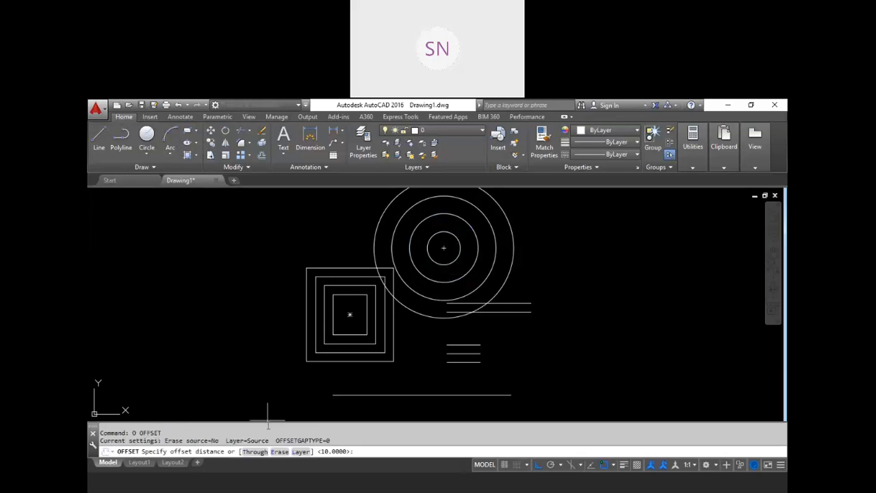
click(254, 452)
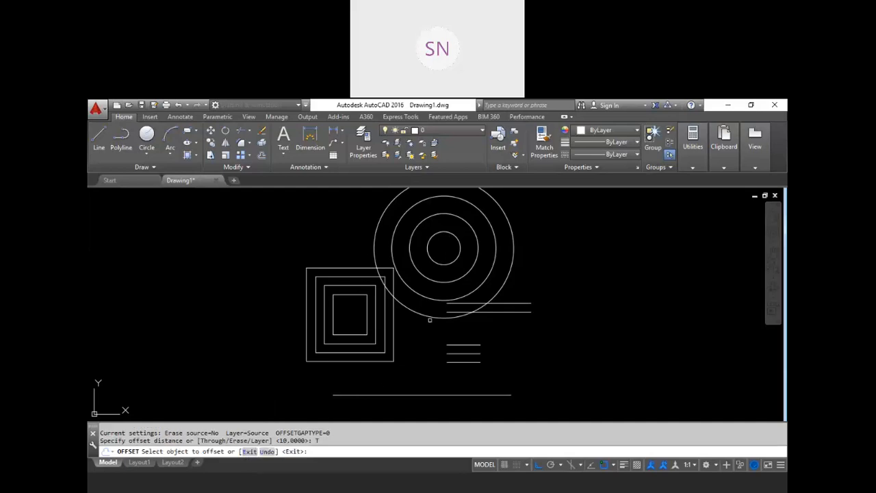
click(346, 362)
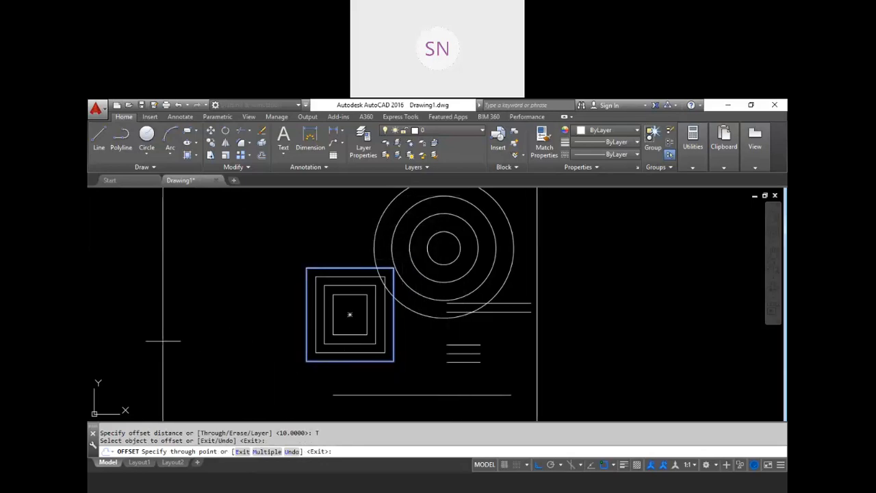
click(333, 395)
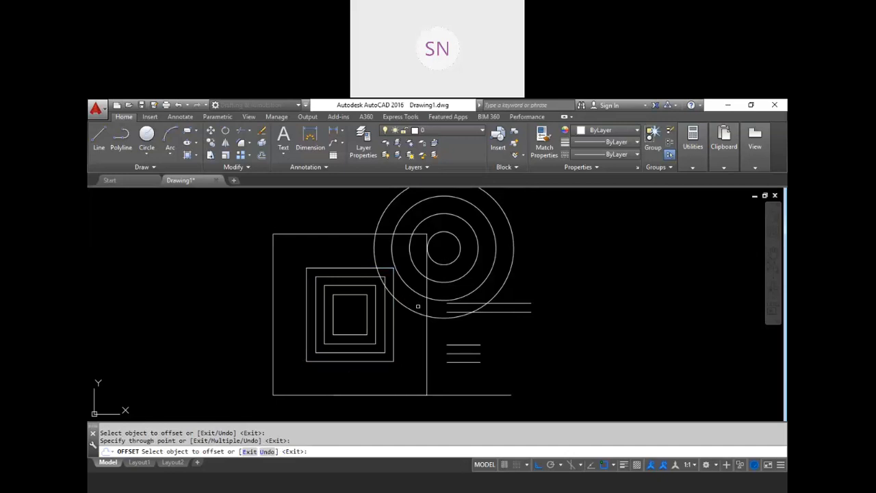
key(Escape)
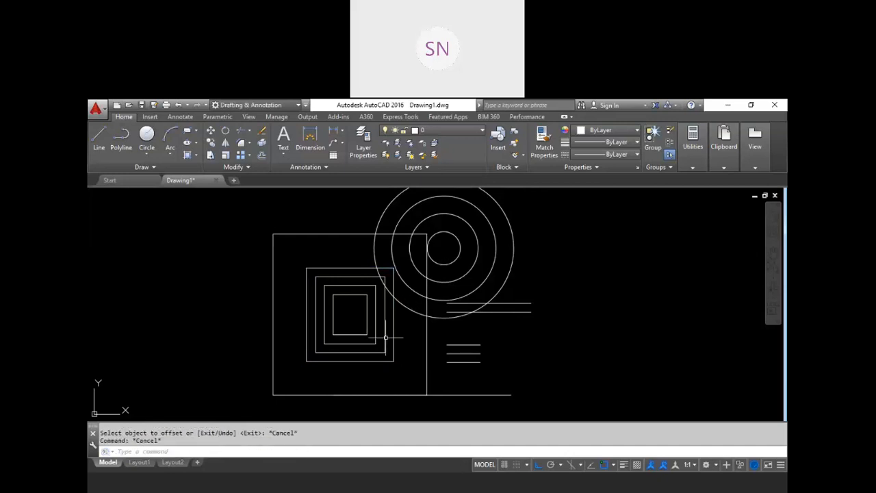
Set Offset to erase the source object and offset the largest rectangle outward by 10
text(o)
key(Return)
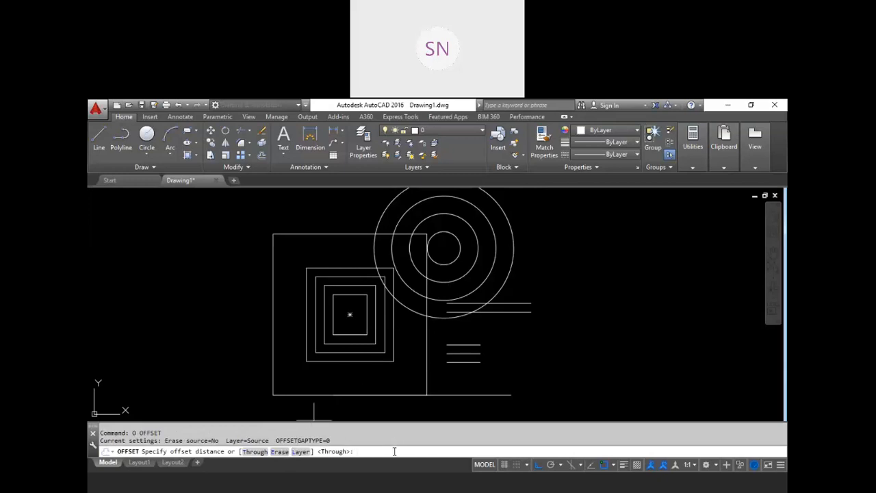
click(280, 451)
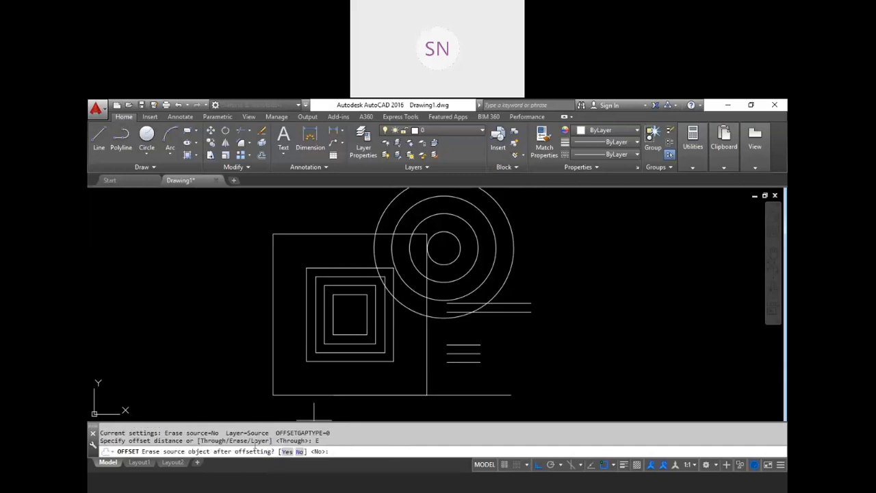
click(286, 452)
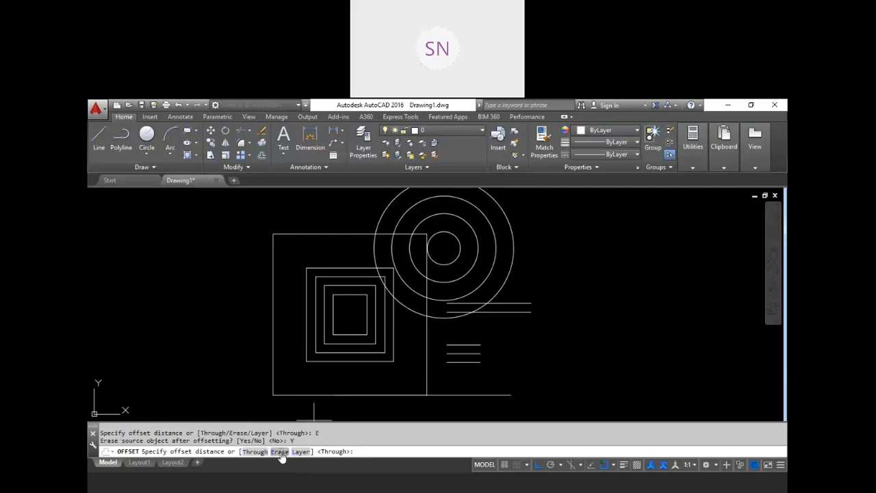
click(277, 453)
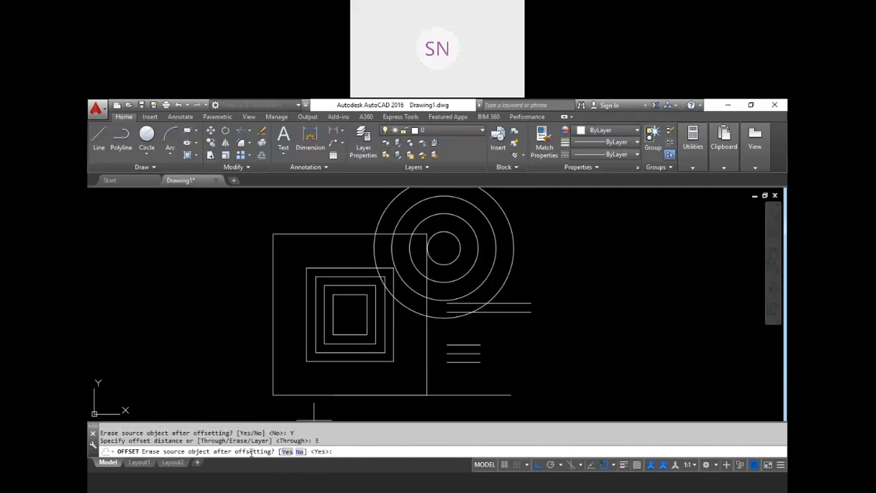
click(287, 452)
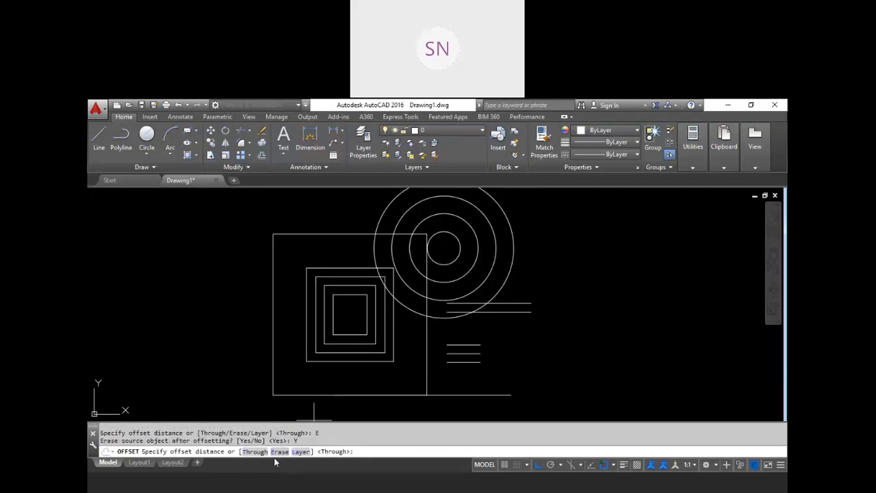
text(10)
key(Return)
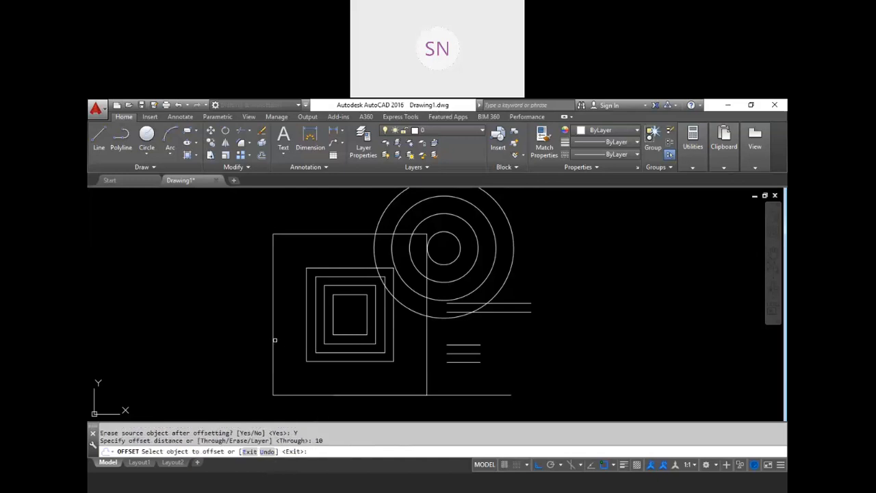
click(274, 340)
click(244, 341)
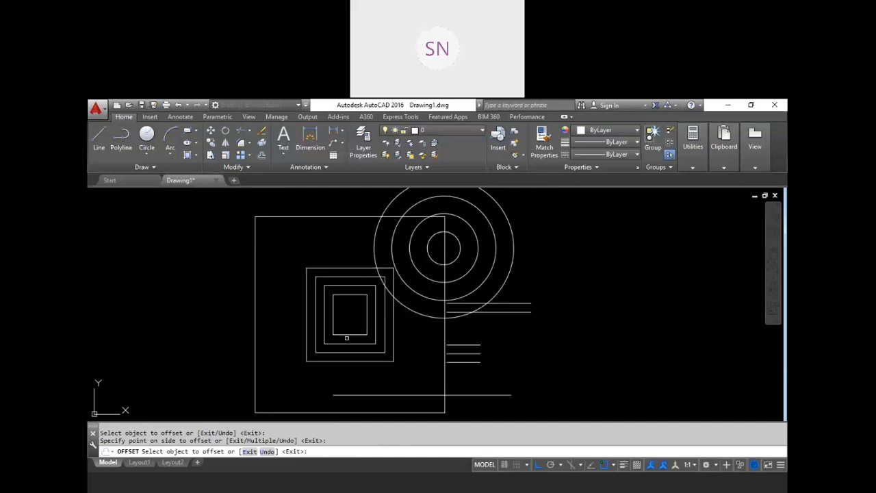
Offset the outermost of the four nested rectangles outward by 10 twice in succession, erasing the source each time
scroll(329, 345, up, 2)
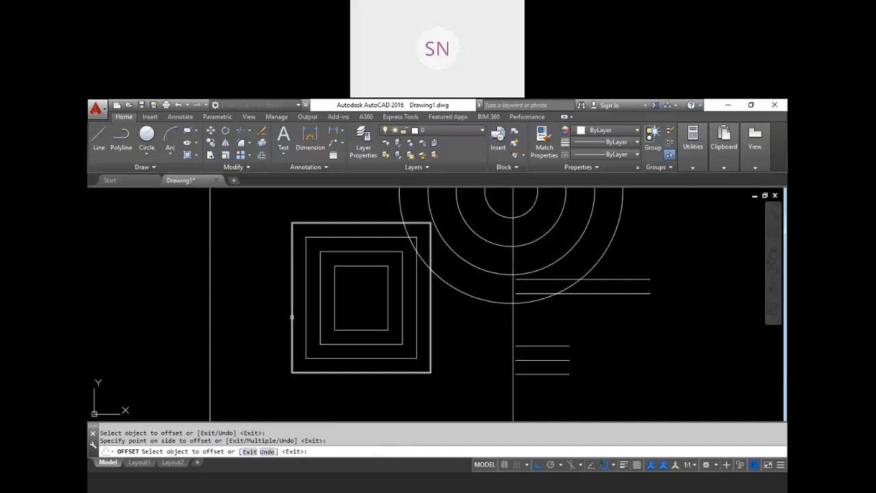
click(293, 321)
click(256, 314)
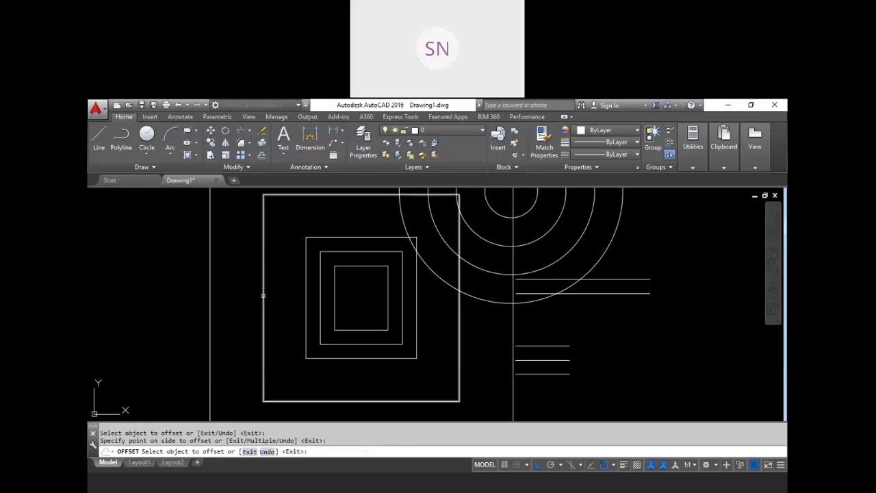
click(262, 295)
click(228, 301)
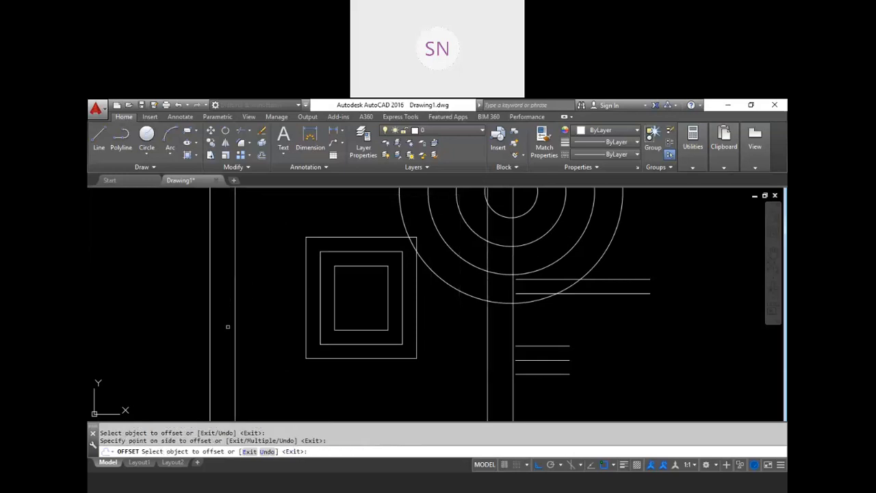
Offset the outermost circle outward by 10 with its source erased
scroll(297, 300, down, 3)
scroll(297, 300, down, 2)
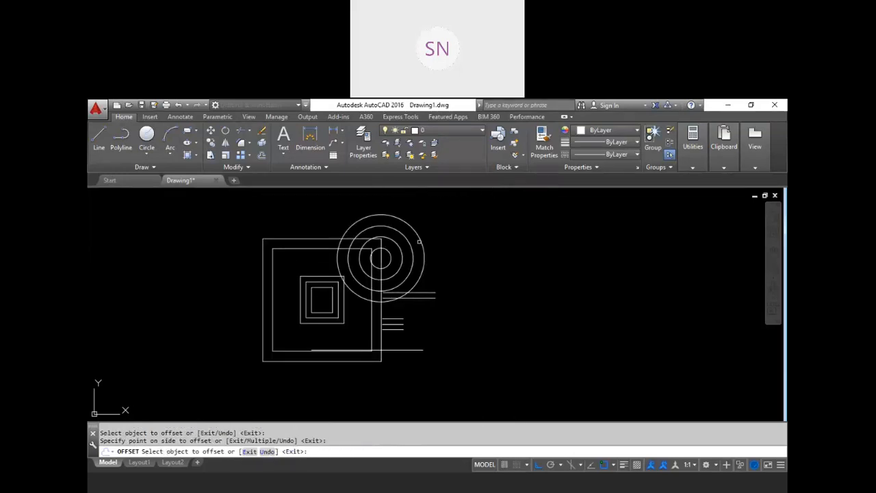
click(419, 241)
click(443, 233)
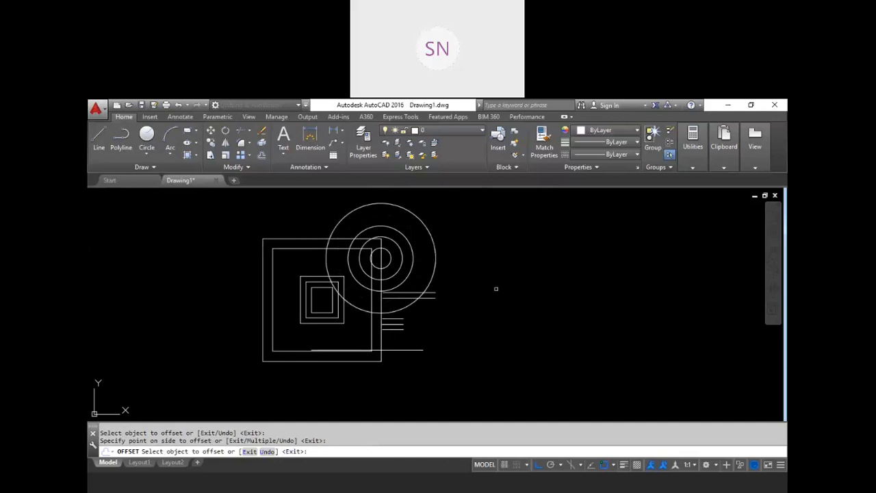
Set the Offset command to keep the source object after offsetting
key(Escape)
key(Escape)
key(Escape)
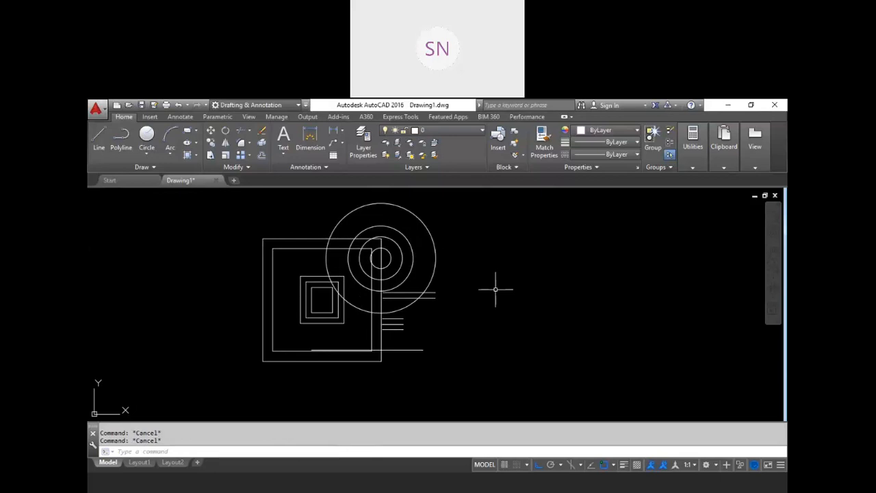
text(o)
key(Return)
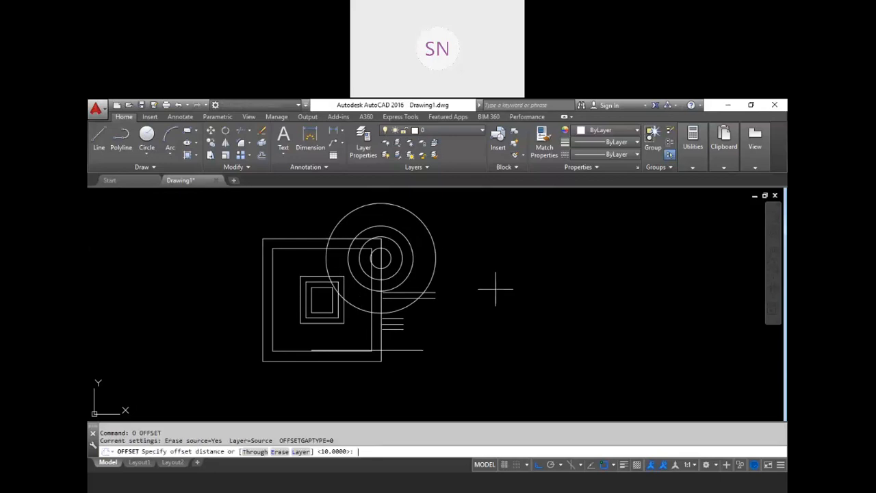
click(280, 451)
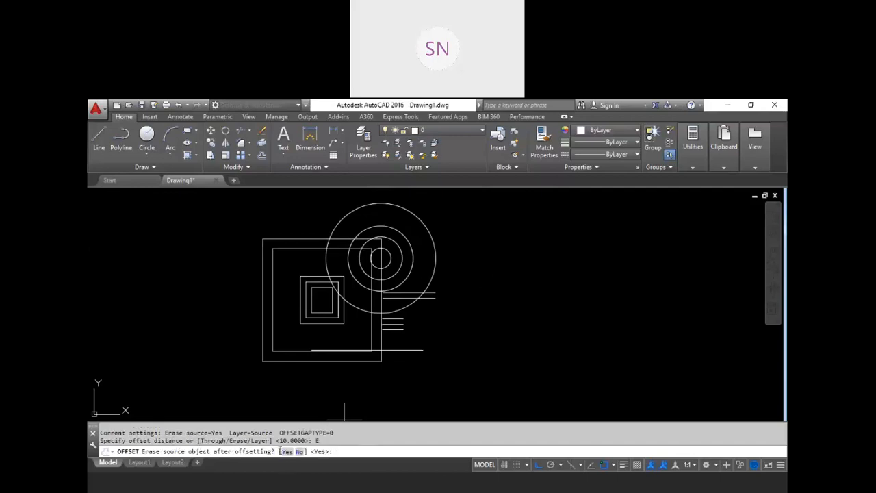
click(298, 452)
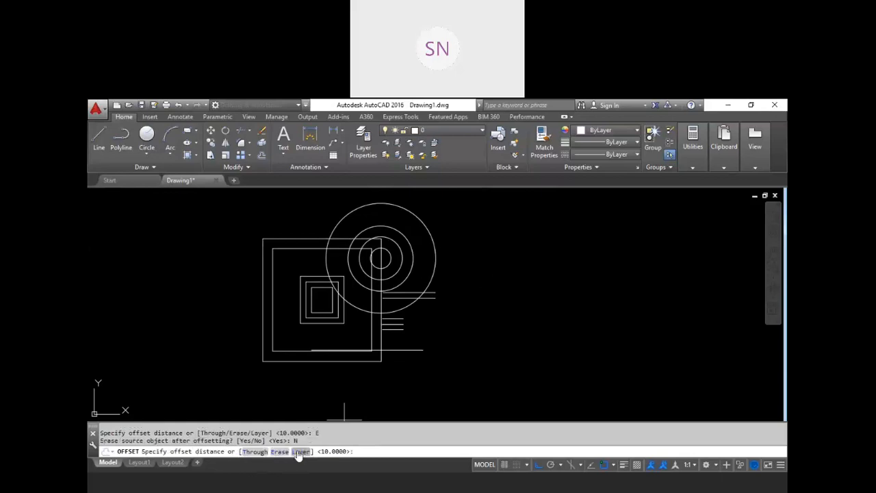
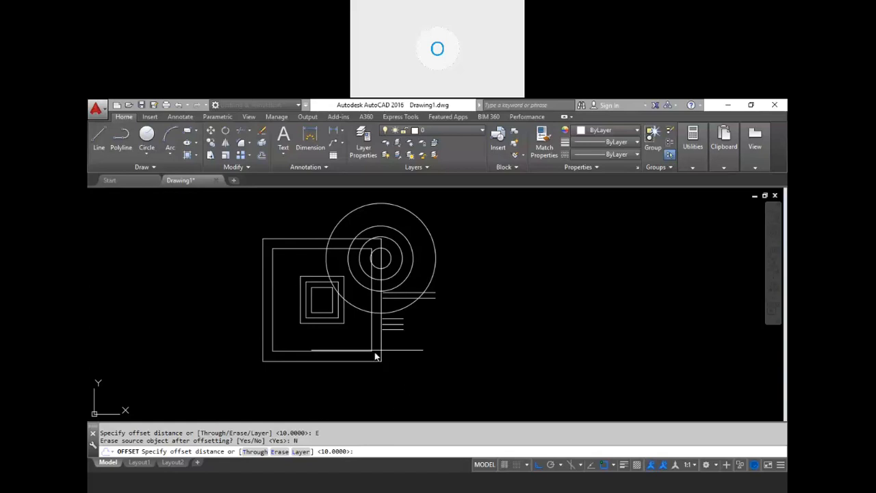
scroll(343, 320, up, 2)
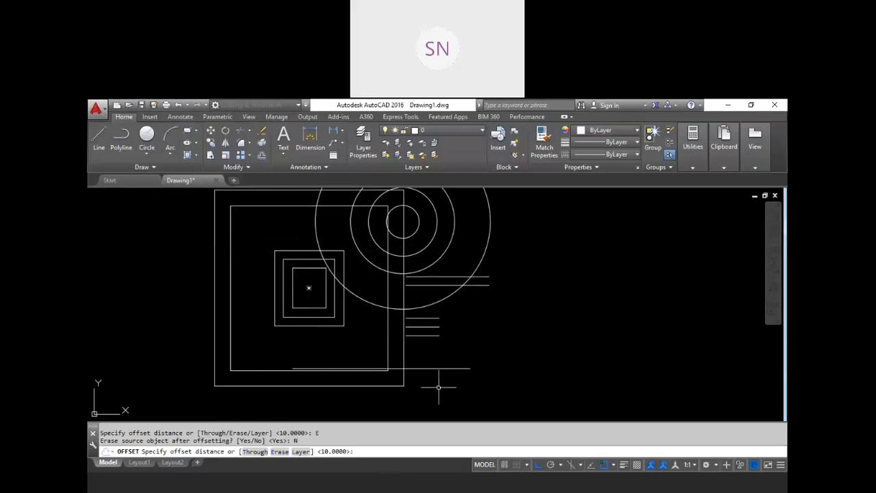
key(Escape)
key(Escape)
Set Offset to erase the source object and offset the outermost of the three small nested rectangles outward by 5
text(o)
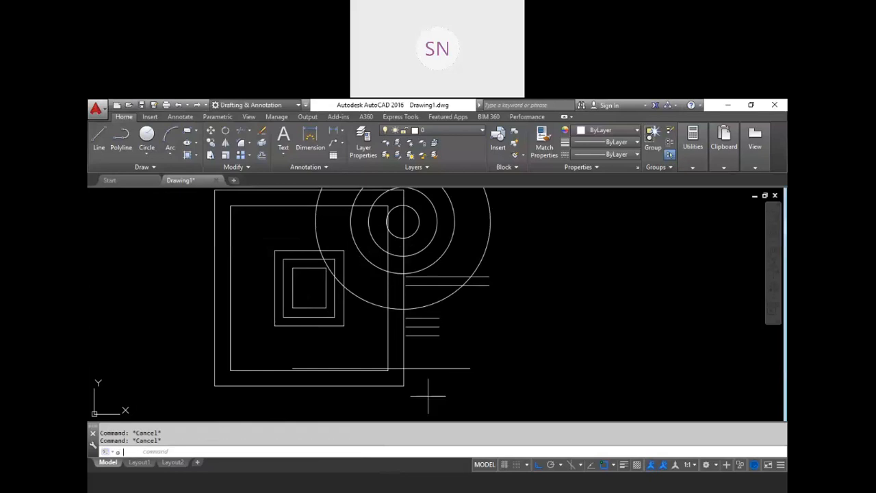
key(Return)
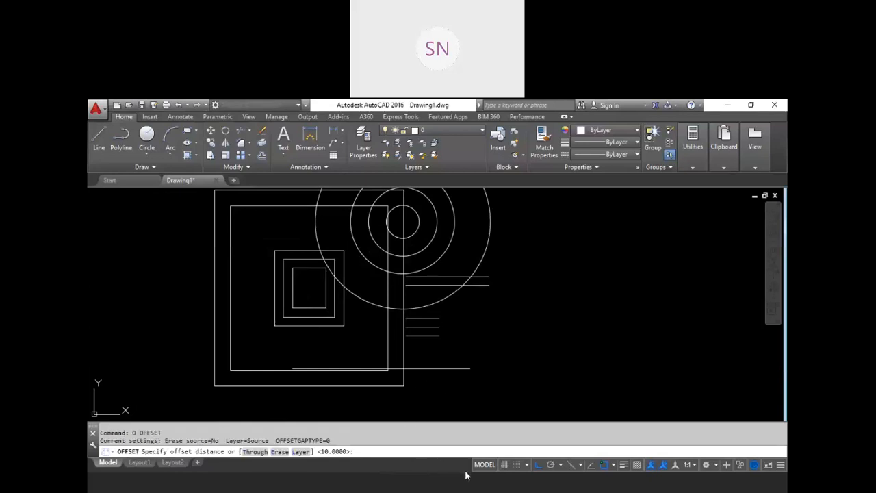
click(279, 452)
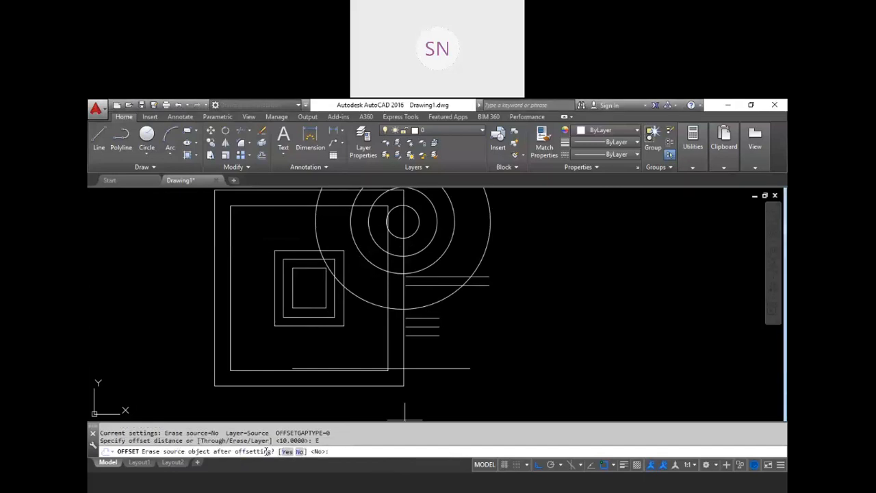
click(286, 453)
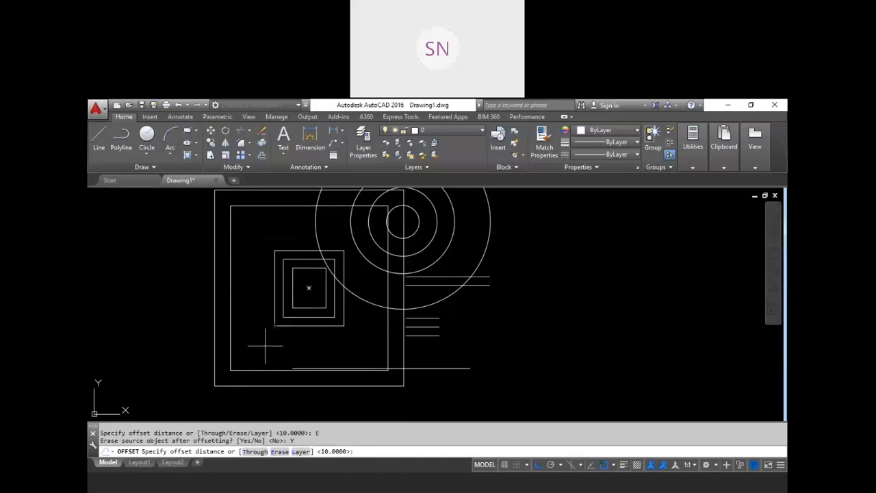
key(Return)
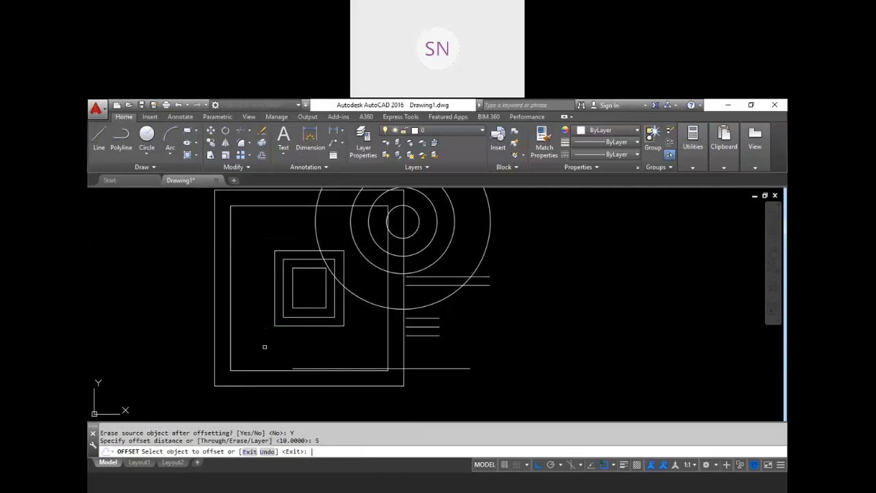
scroll(261, 314, up, 1)
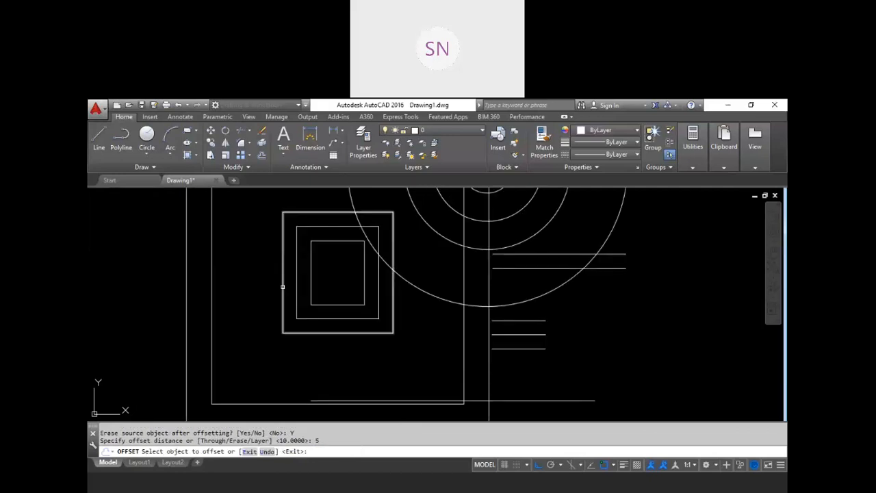
click(282, 286)
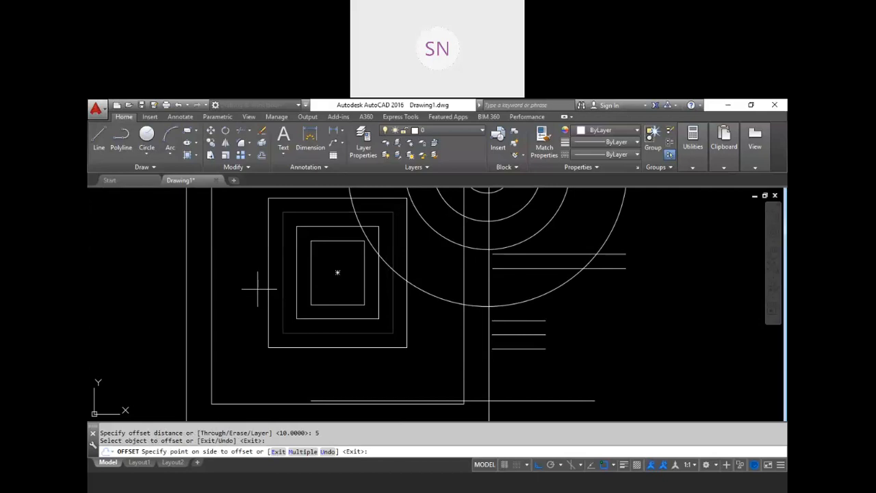
click(258, 289)
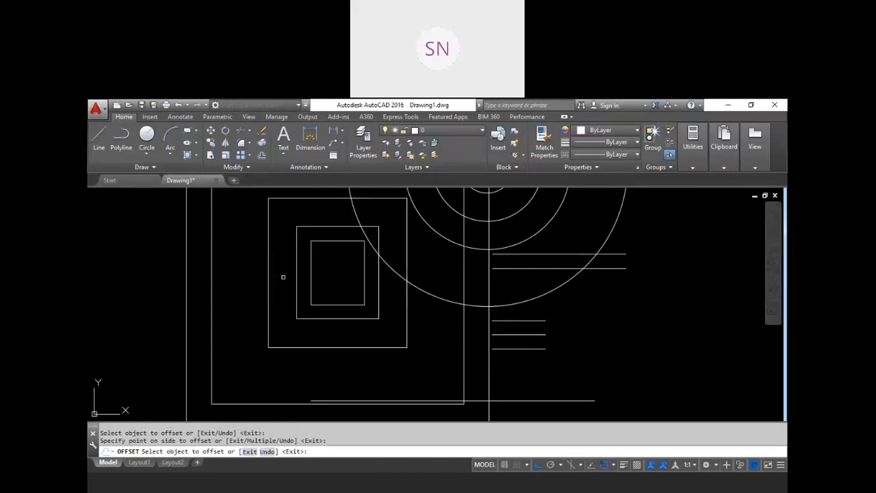
key(Escape)
key(Escape)
Set Offset to keep the source object and offset the newly enlarged nested rectangle outward by 5
text(o)
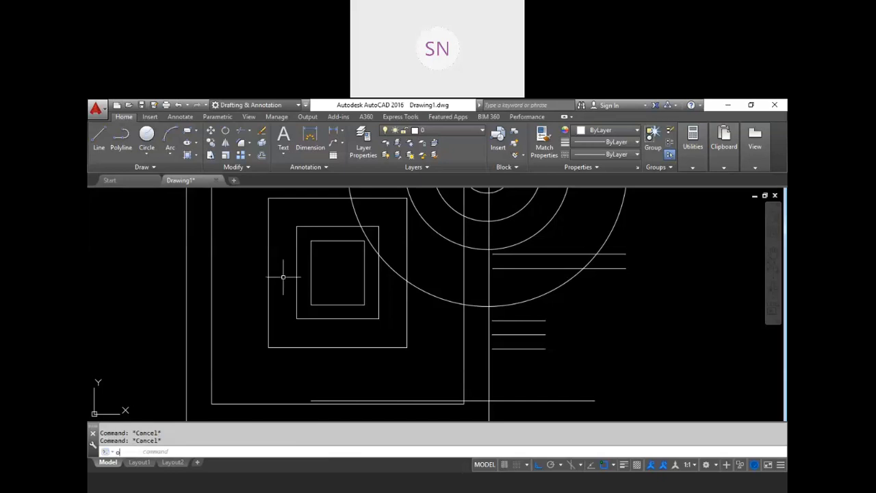
key(Return)
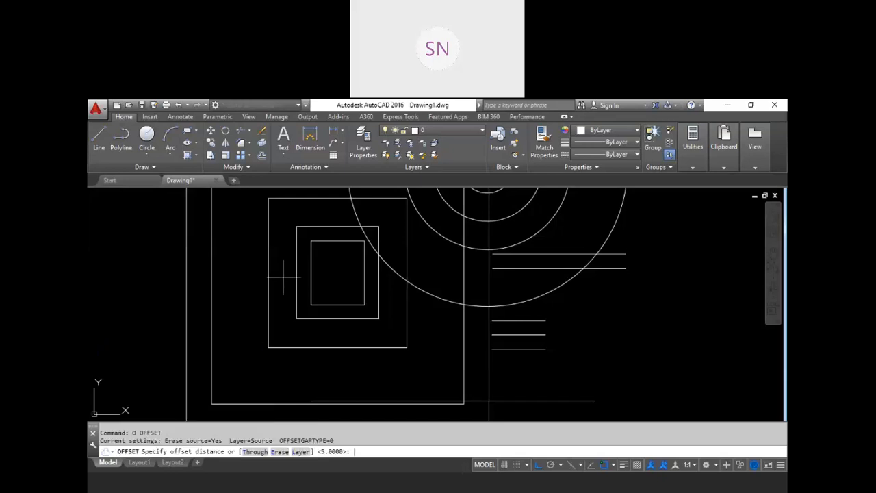
click(280, 452)
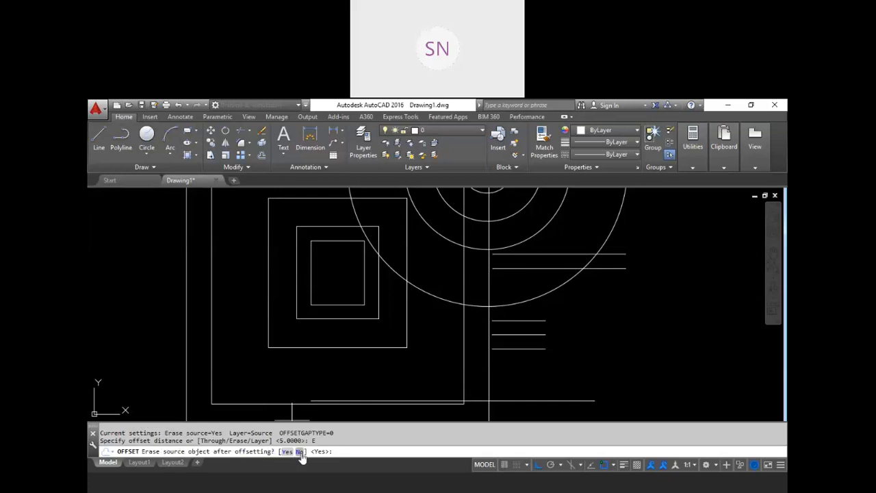
click(300, 453)
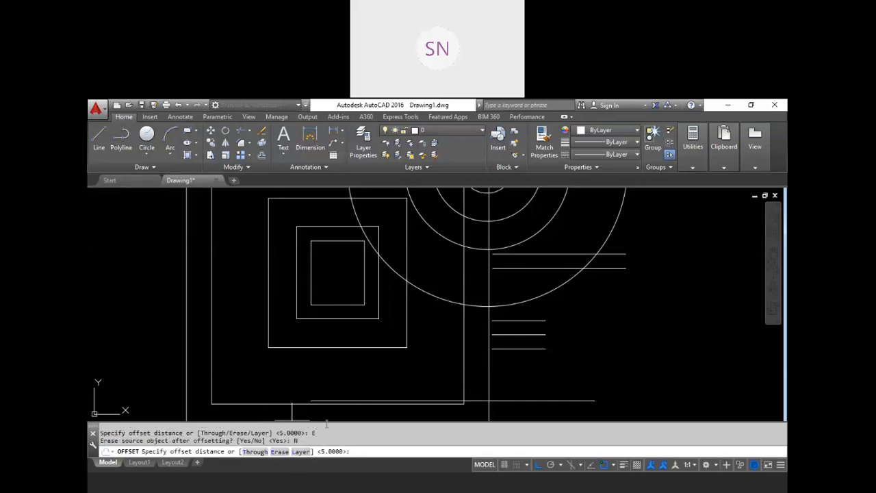
key(Return)
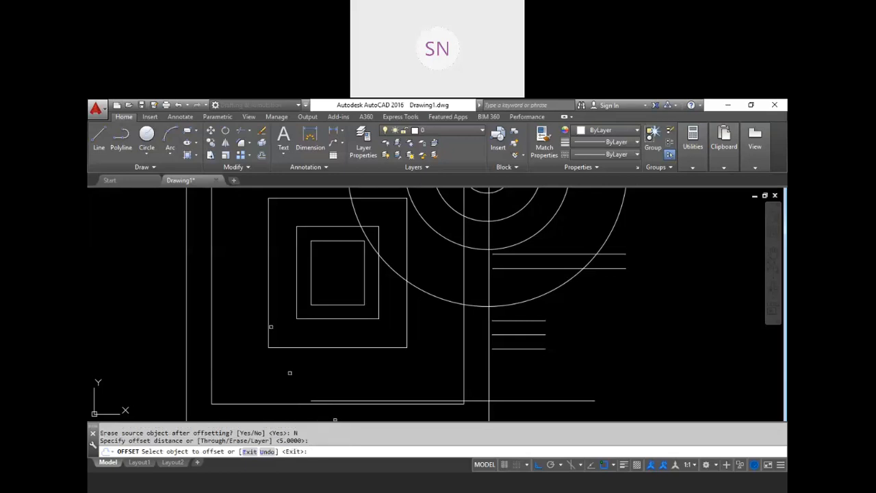
click(269, 319)
click(242, 318)
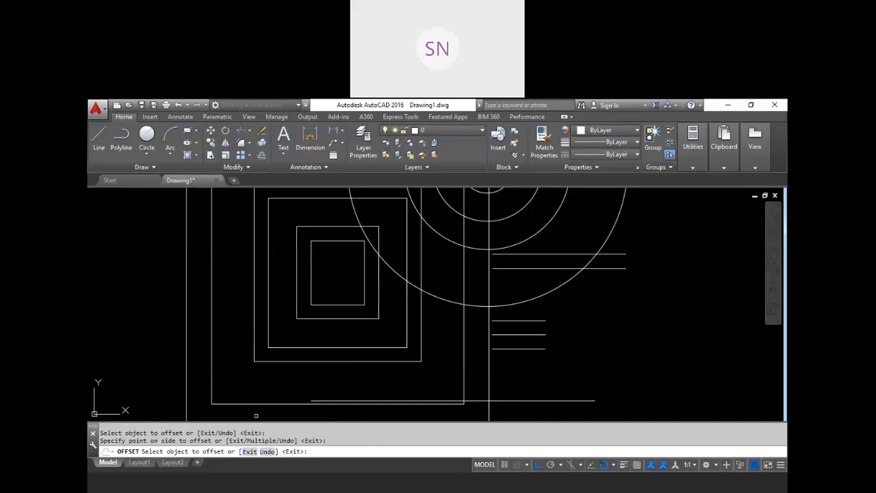
key(Return)
scroll(266, 378, down, 4)
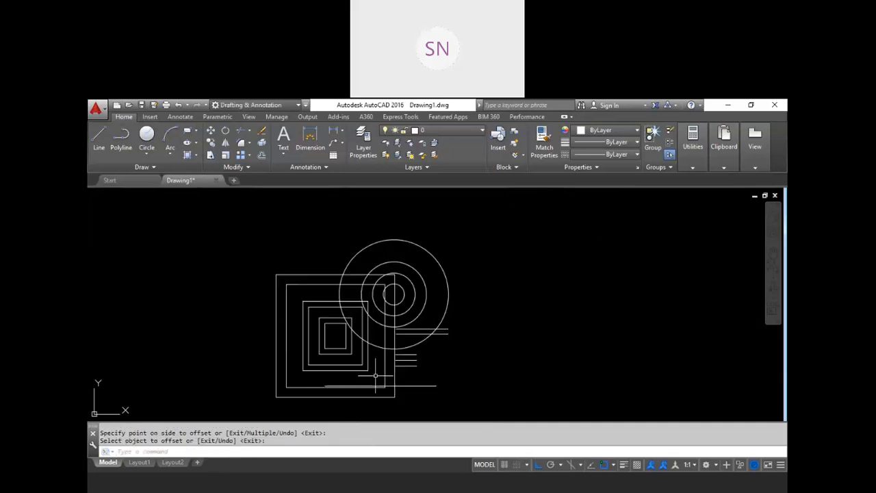
scroll(460, 329, up, 2)
key(Escape)
key(Escape)
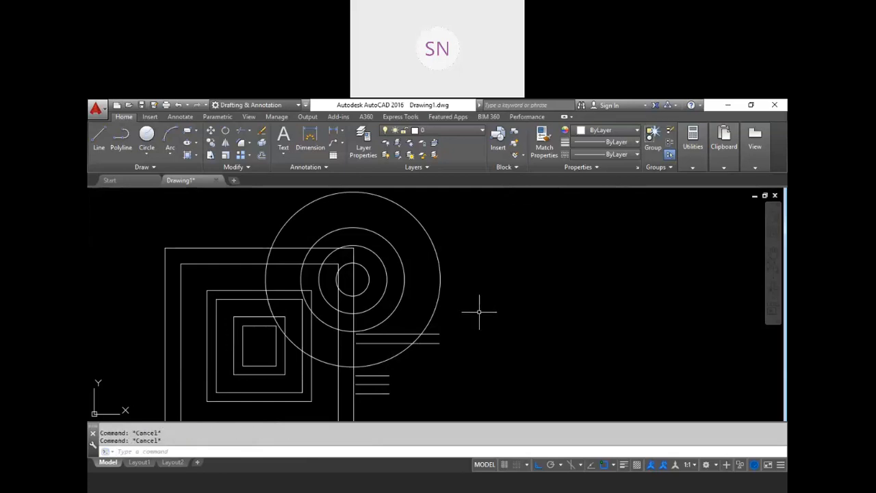
Offset the outermost circle outward with the Through option, passing through a free point well to the circle's right
key(Return)
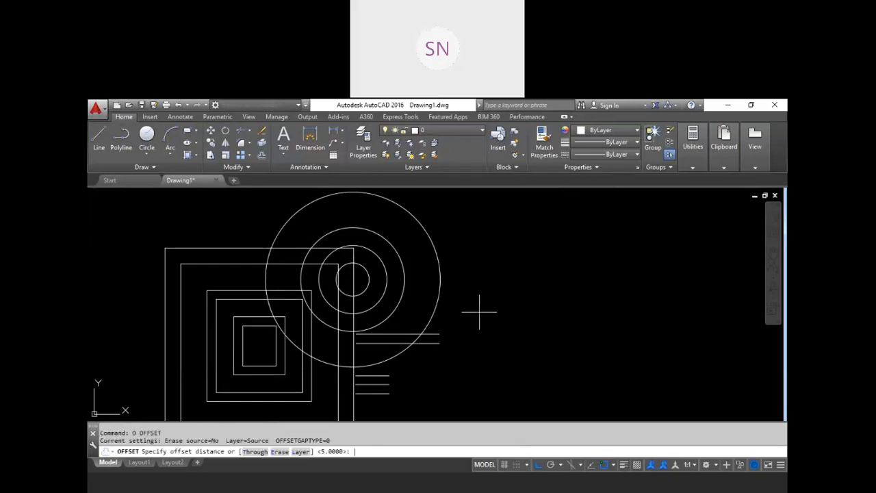
click(259, 453)
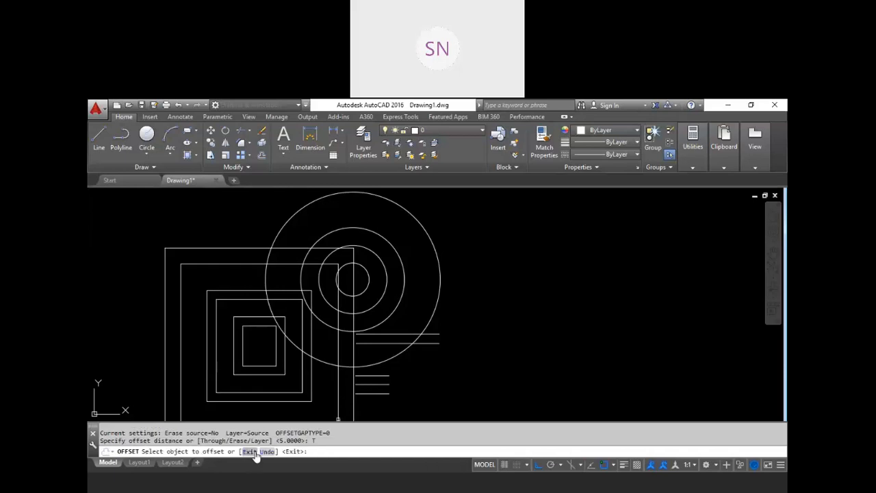
click(441, 272)
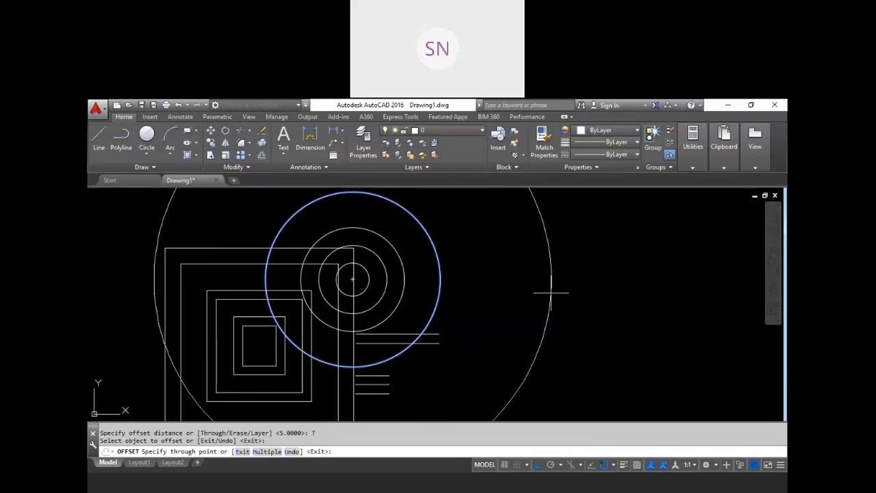
click(551, 292)
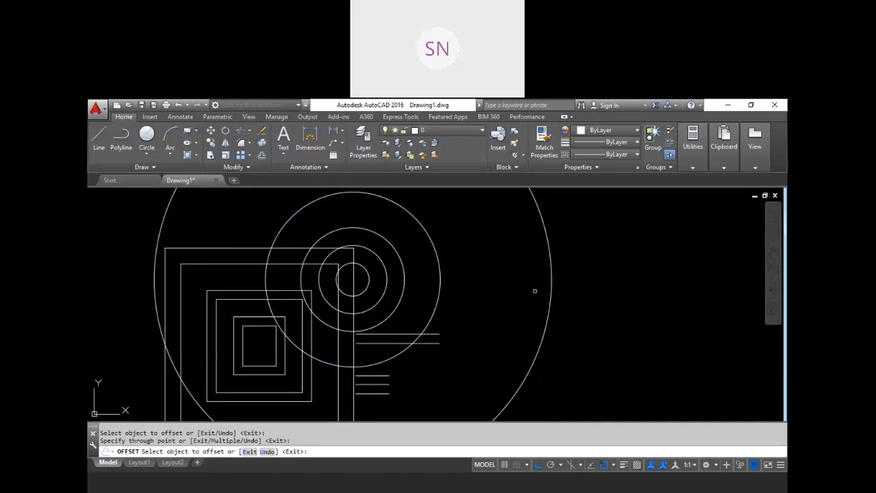
scroll(534, 288, down, 2)
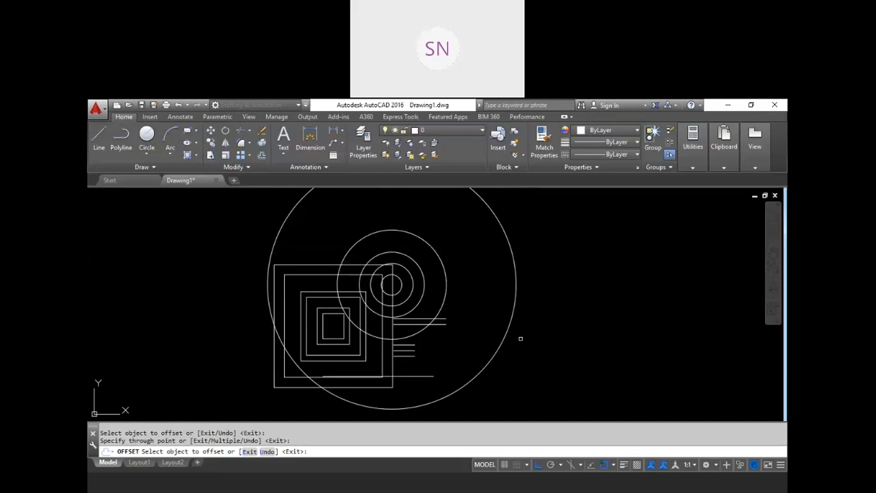
scroll(494, 340, down, 1)
key(Escape)
key(Escape)
key(Escape)
scroll(504, 340, up, 1)
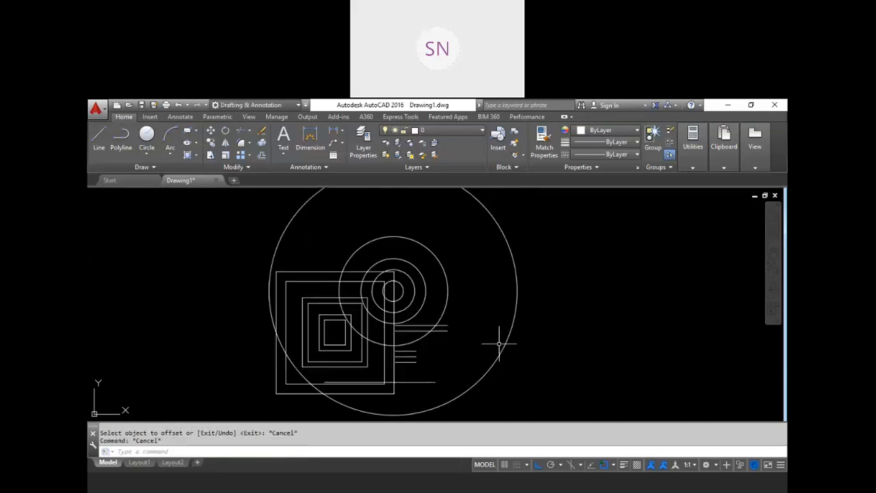
scroll(466, 345, down, 1)
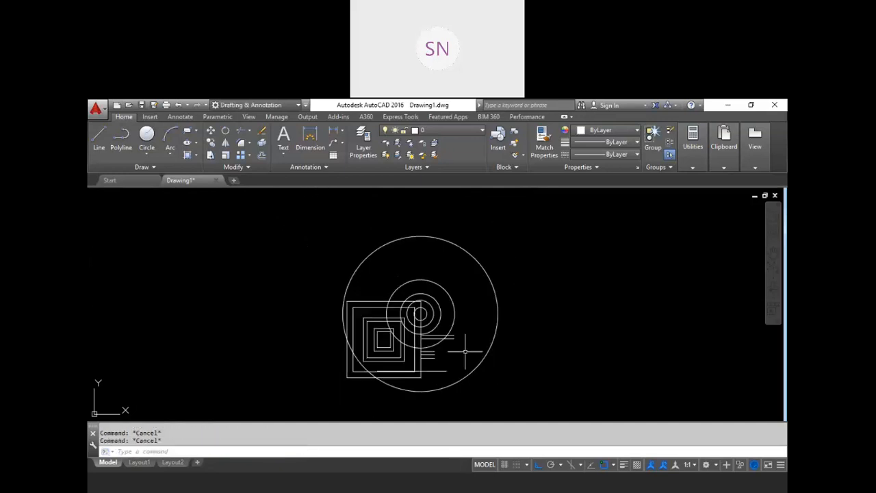
click(496, 402)
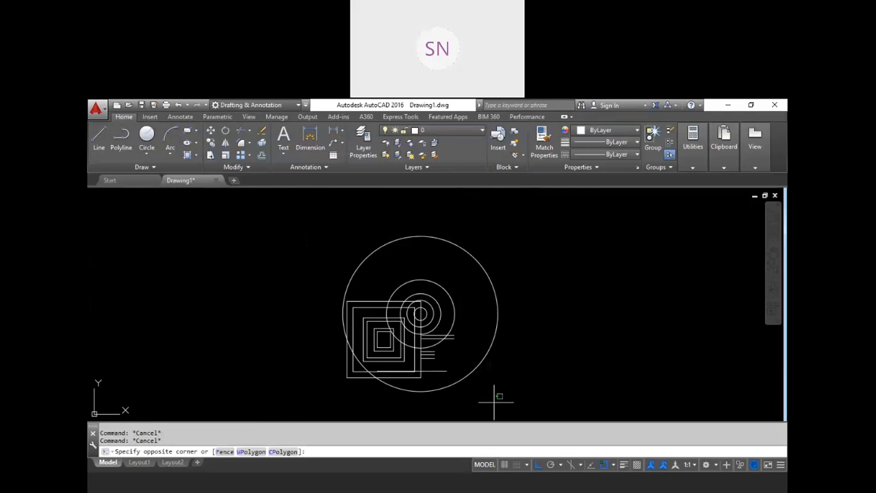
click(298, 238)
key(Escape)
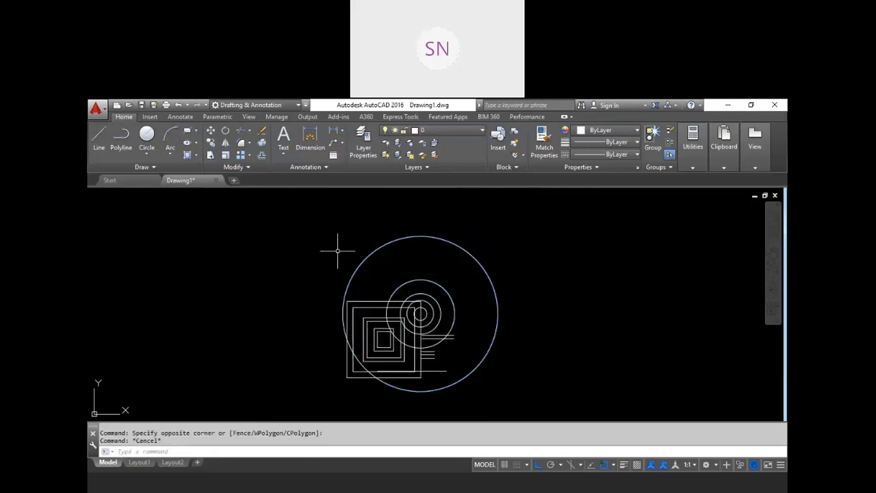
key(Escape)
scroll(424, 349, up, 2)
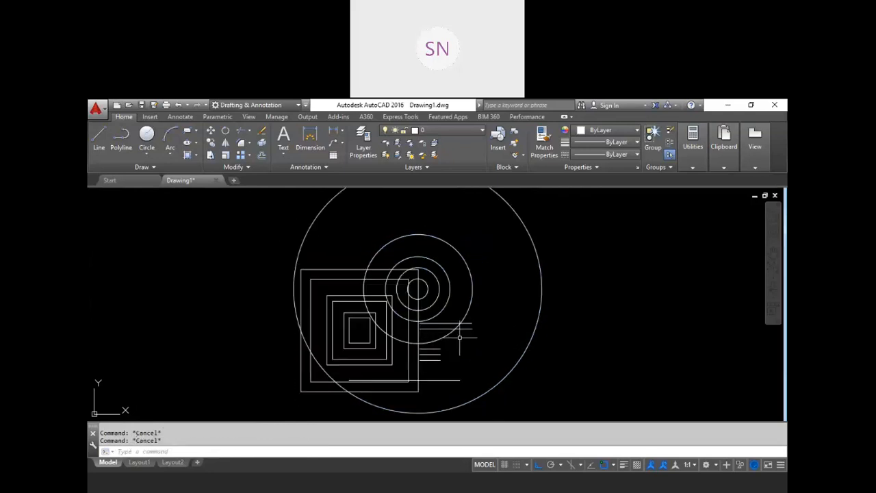
Delete all the practice rectangles, circles and lines from the drawing
scroll(457, 328, down, 2)
click(529, 378)
click(311, 250)
key(Delete)
key(Escape)
key(Escape)
Draw a freehand upright rectangle, slightly taller than wide, in the emptied drawing area
text(rec)
key(Return)
click(331, 340)
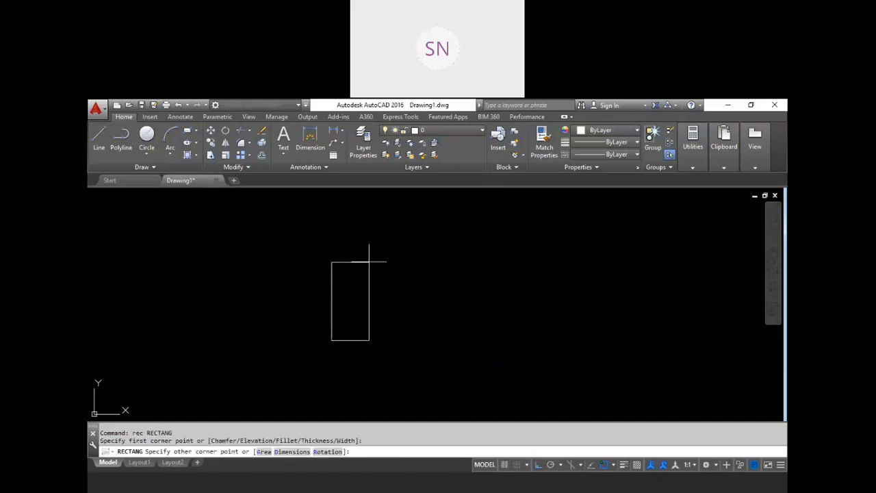
click(378, 278)
scroll(353, 286, up, 2)
key(Escape)
key(Escape)
Draw a circle with a radius of about 18 centred on the midpoint of the rectangle's top edge
text(c)
key(Return)
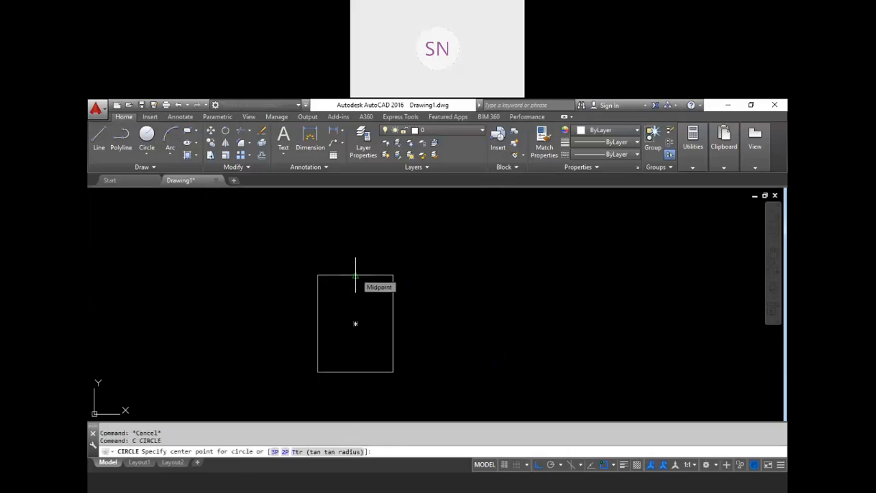
click(355, 275)
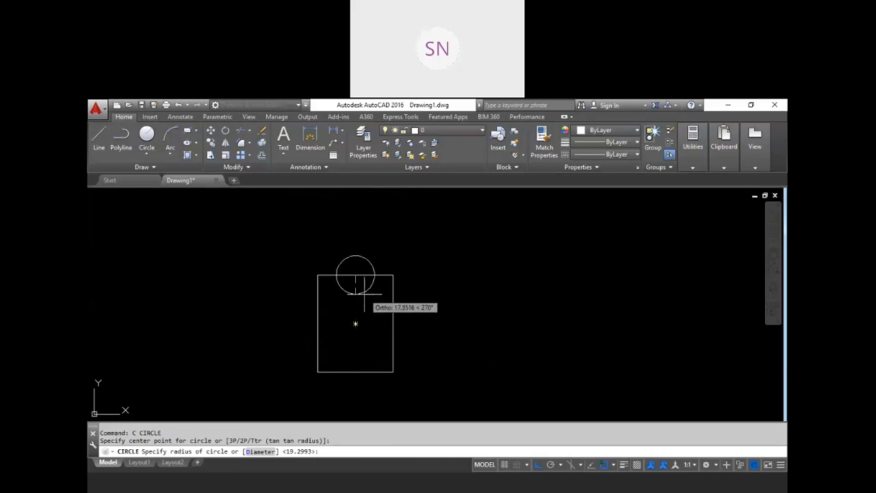
click(369, 295)
key(Escape)
key(Escape)
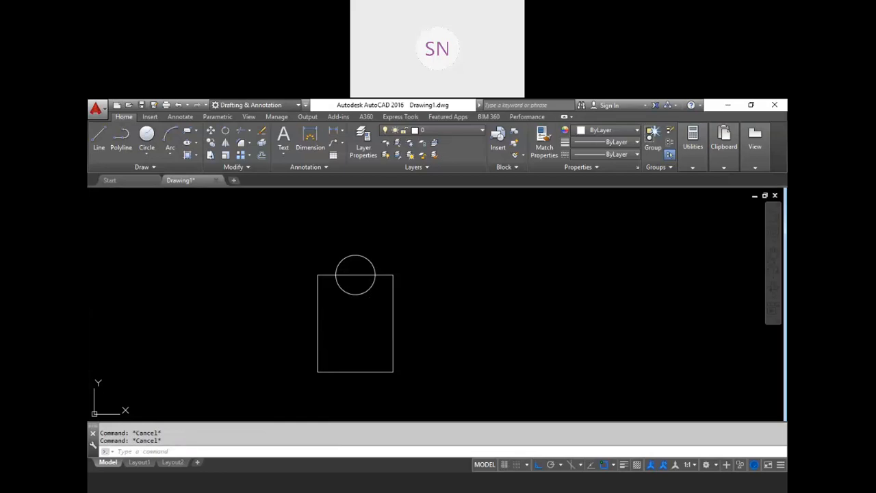
Delete the circle centred on the rectangle's top edge
click(367, 300)
click(350, 282)
text(e)
key(Return)
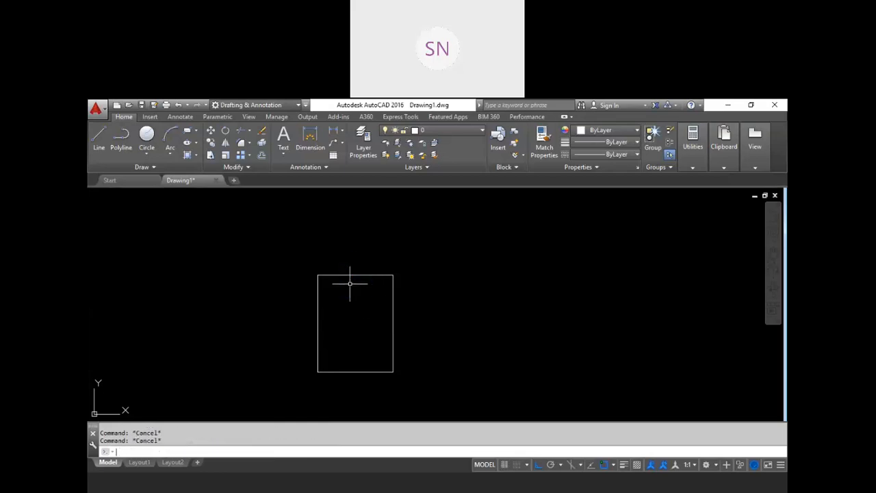
Draw two equal circles centred on the rectangle's top-left and bottom-right corners, with radius reaching from the top-left corner to the top edge's midpoint
text(c)
key(Return)
click(317, 275)
click(355, 274)
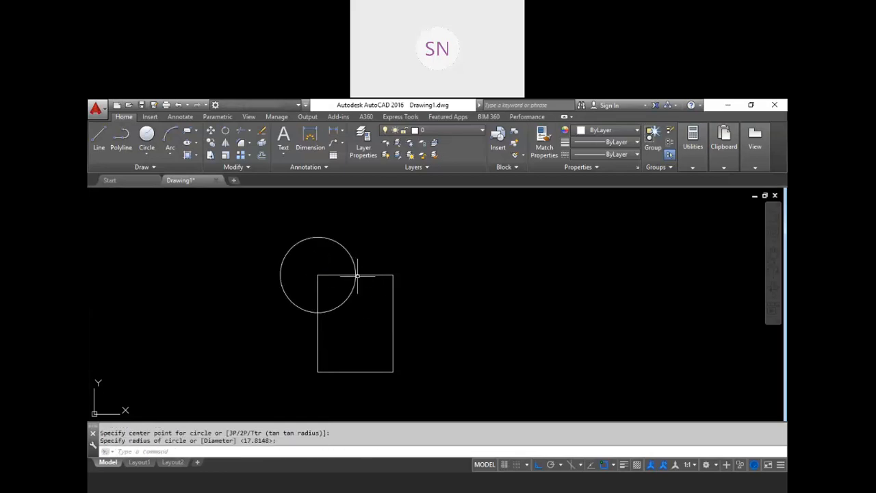
key(Return)
click(393, 372)
key(Return)
key(Escape)
key(Escape)
scroll(423, 294, down, 2)
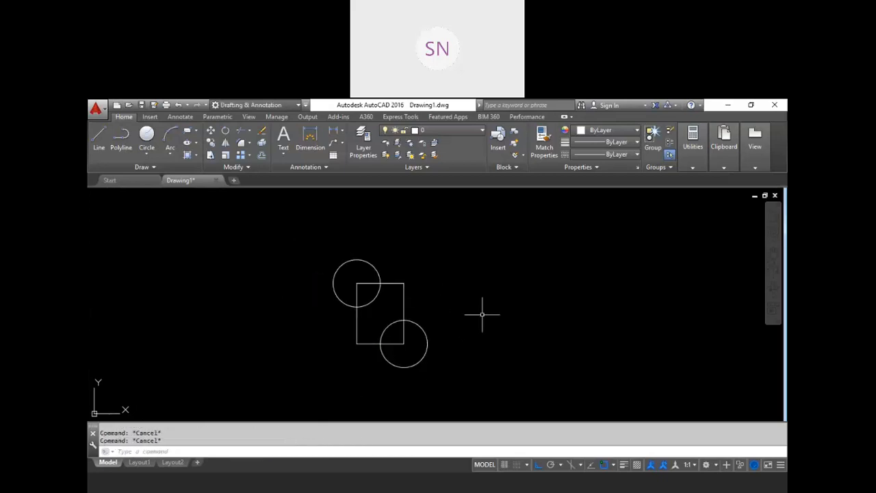
Draw a freehand vertical line to the right of the rectangle and circles, extending above and below them
text(l)
key(Return)
click(477, 216)
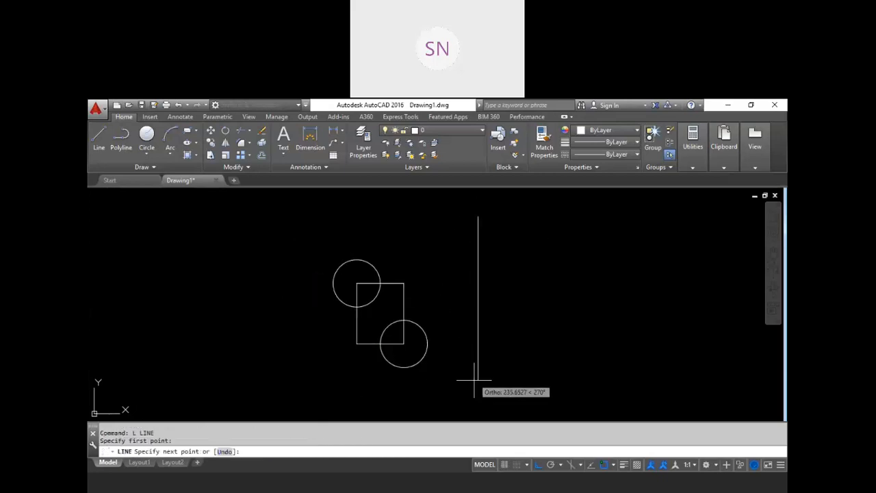
click(471, 390)
key(Return)
scroll(411, 337, down, 2)
scroll(458, 333, up, 2)
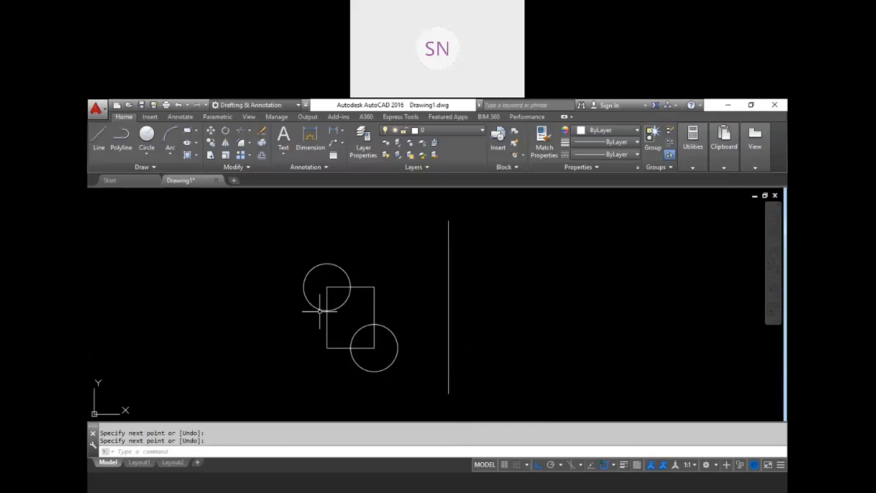
key(Escape)
key(Escape)
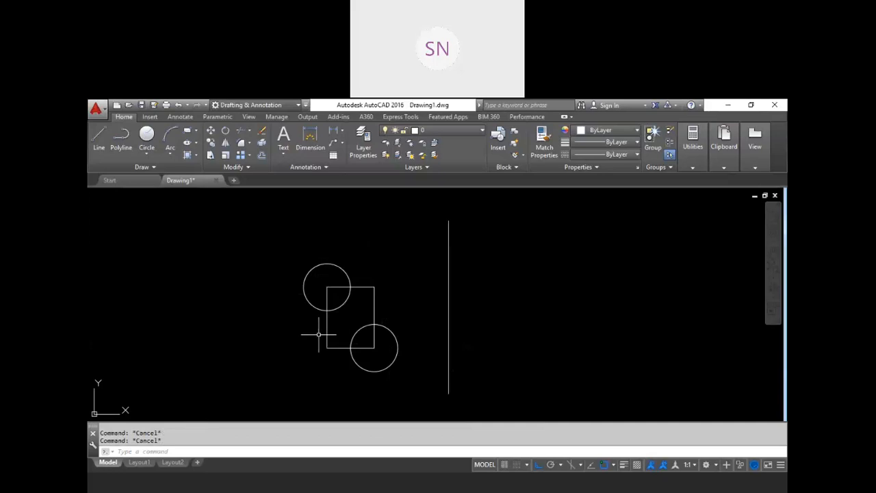
Mirror the rectangle and both circles about the vertical line, using its two endpoints and keeping the source objects
text(MI)
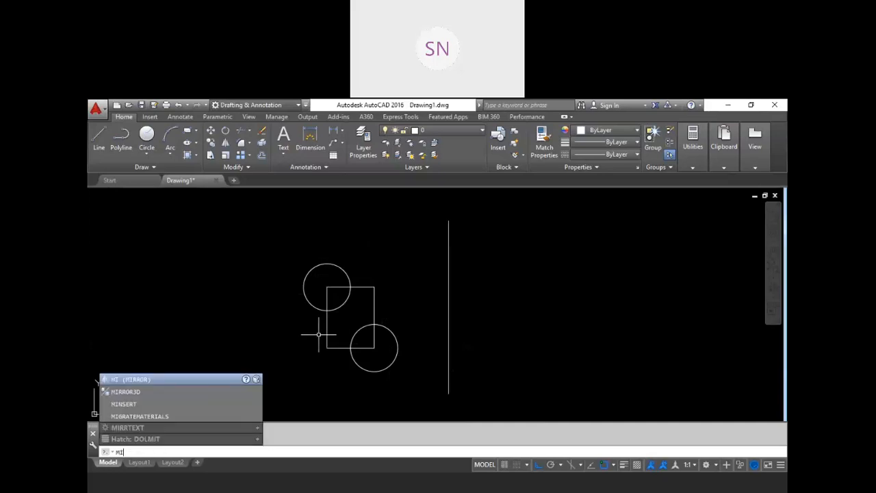
key(Return)
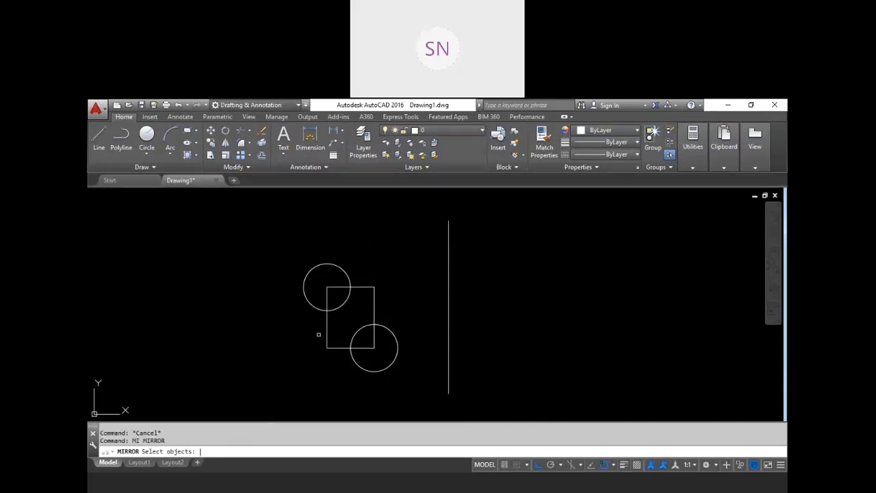
click(420, 398)
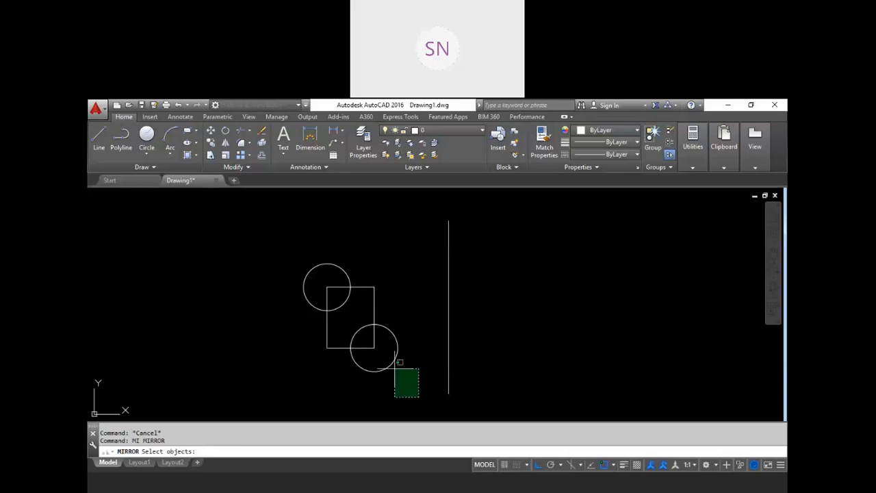
click(270, 233)
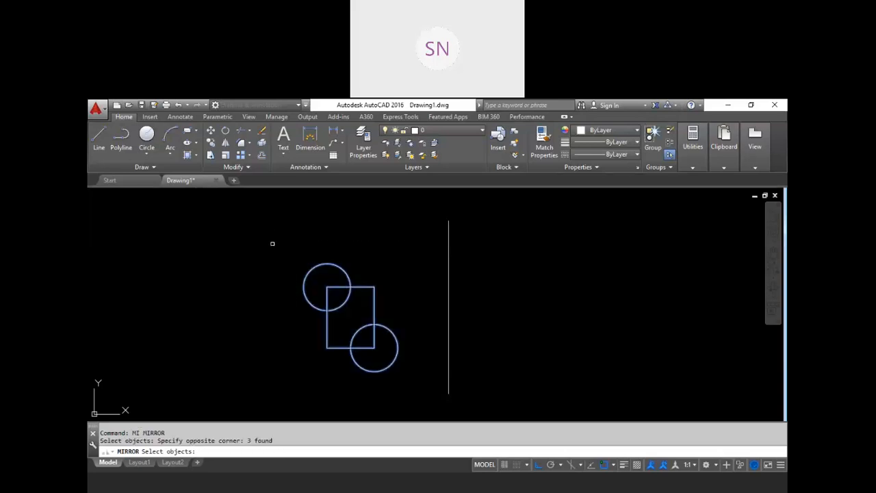
key(Return)
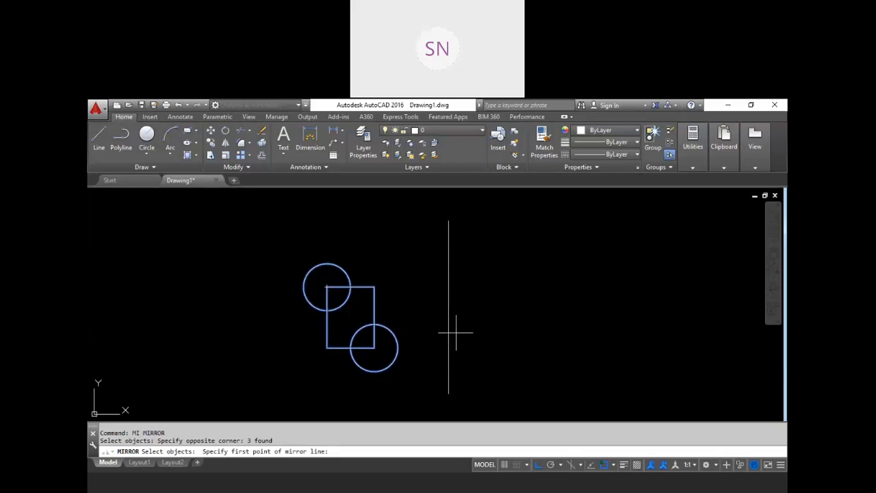
click(448, 221)
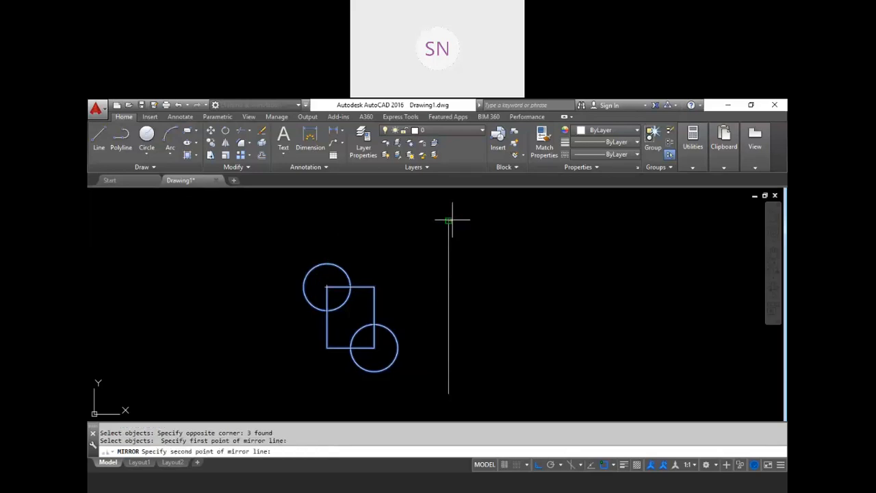
click(449, 394)
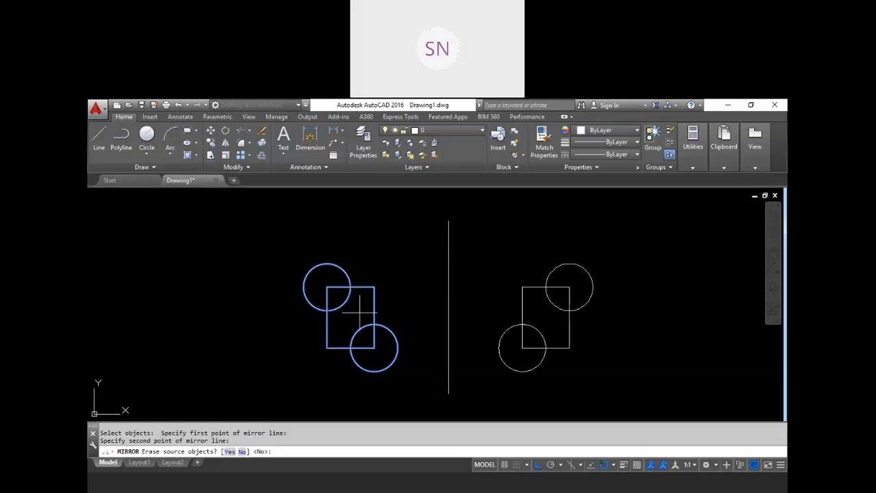
click(242, 452)
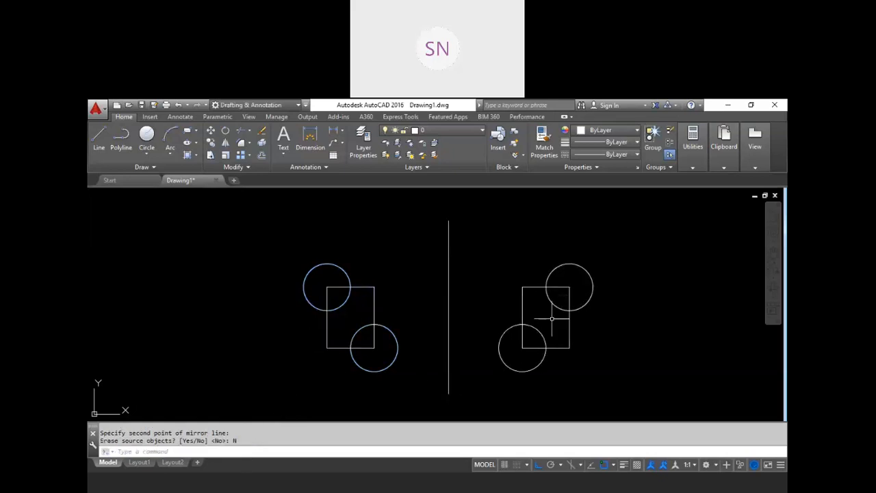
scroll(438, 305, down, 2)
scroll(538, 297, up, 2)
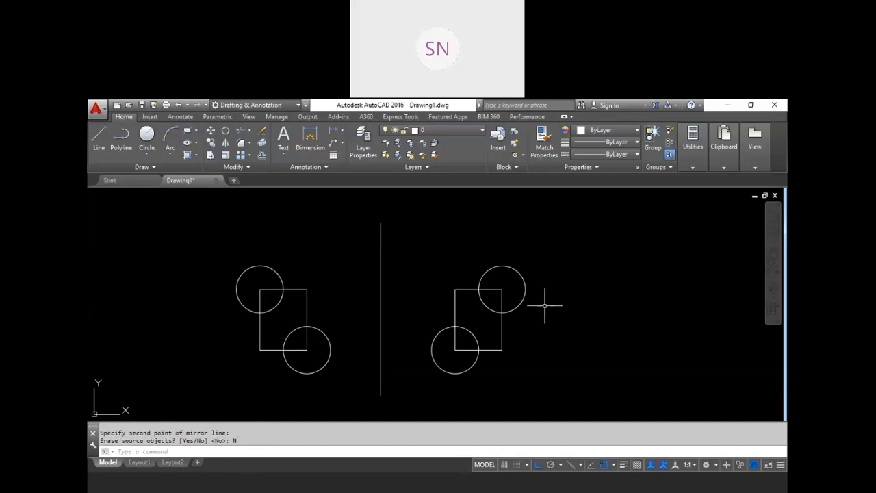
scroll(392, 288, down, 2)
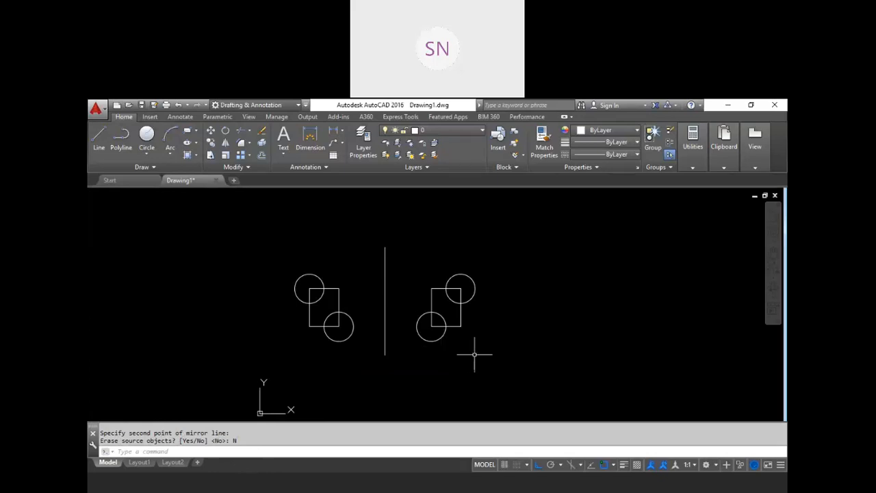
scroll(393, 316, up, 2)
scroll(394, 316, down, 2)
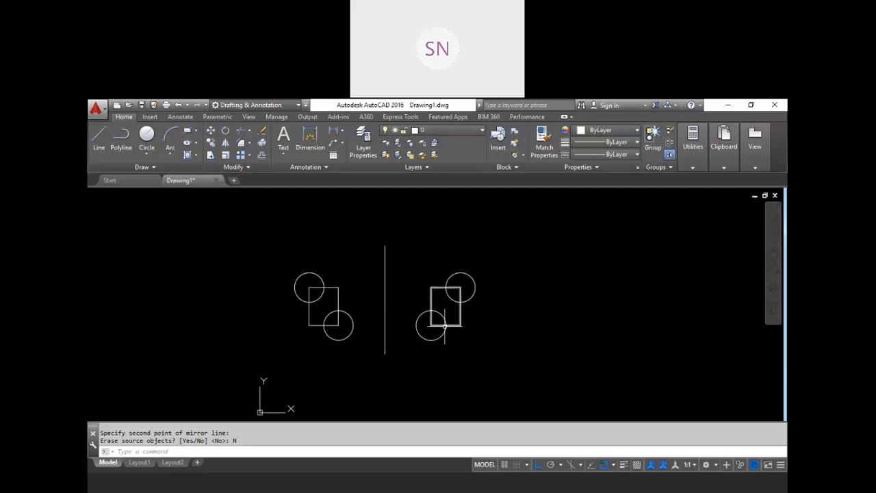
scroll(377, 310, down, 2)
scroll(436, 308, up, 2)
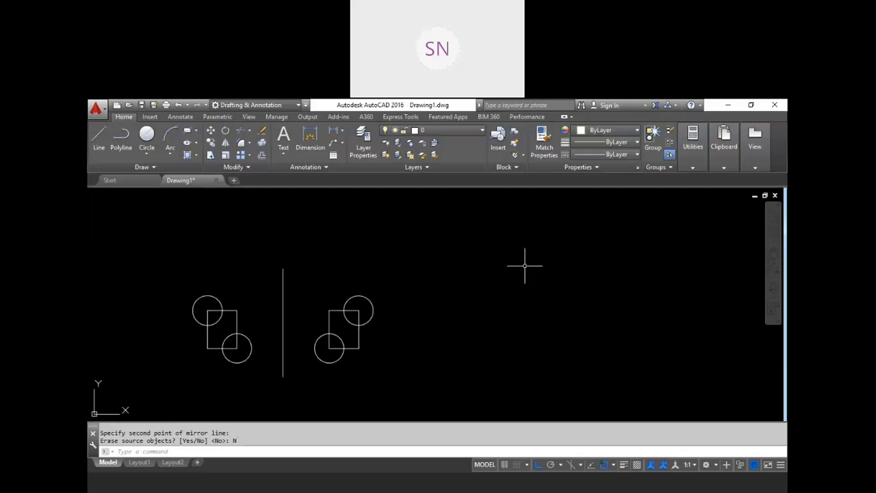
key(Escape)
key(Escape)
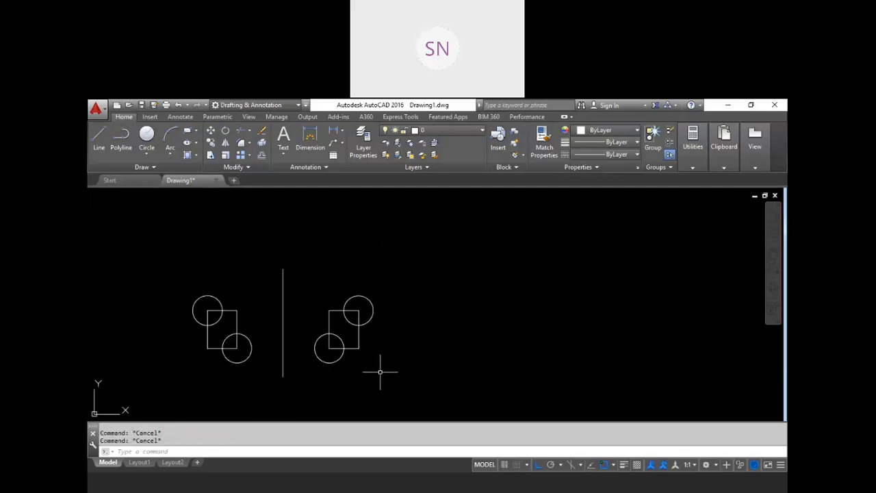
Draw a freehand horizontal line in the empty area to the right of the mirrored shapes
scroll(304, 335, down, 2)
scroll(303, 339, up, 2)
text(L)
key(Return)
click(420, 264)
click(552, 264)
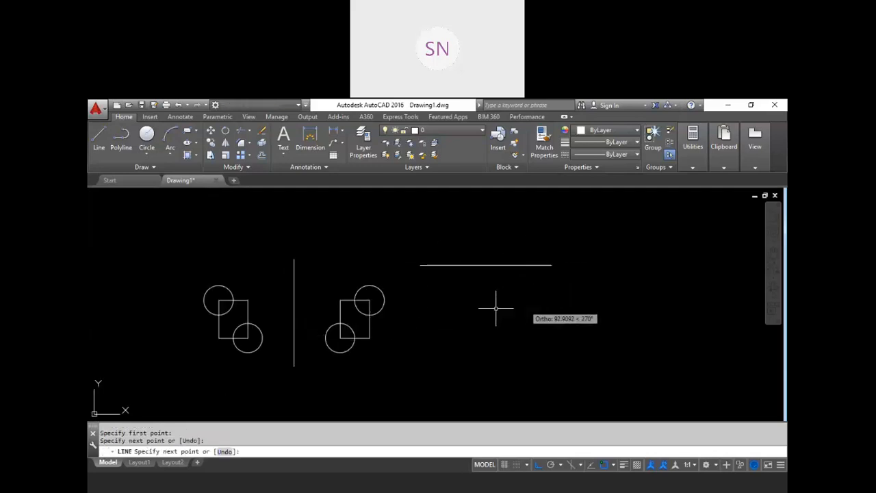
key(Return)
key(Return)
key(Escape)
key(Escape)
Offset the horizontal line downward six times in succession at one fixed distance to form a stack of evenly spaced parallel lines
text(O)
key(Return)
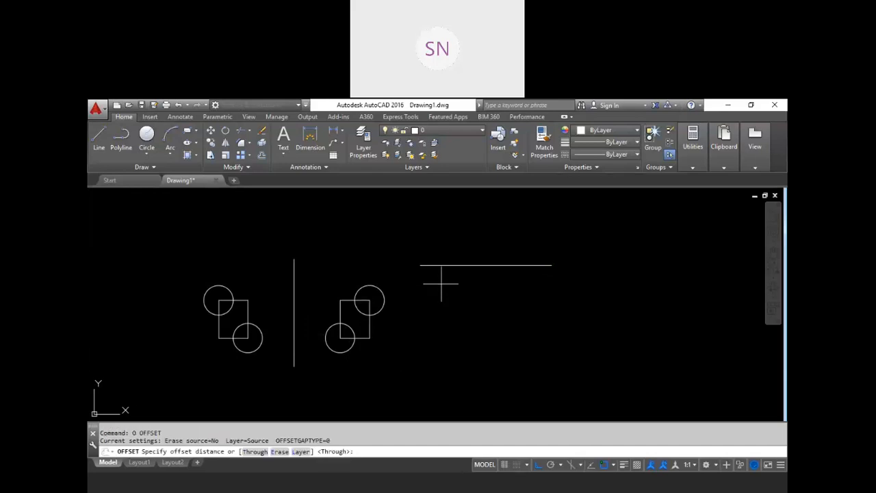
text(1)
key(Return)
click(461, 264)
click(456, 289)
click(468, 269)
click(471, 276)
click(471, 274)
click(475, 284)
click(477, 277)
click(478, 283)
click(479, 281)
click(472, 296)
click(479, 286)
click(470, 303)
key(Escape)
key(Escape)
Draw a vertical line crossing all the stacked horizontal lines near their left end, extending above and below them
text(l)
key(Return)
scroll(459, 281, up, 4)
click(417, 220)
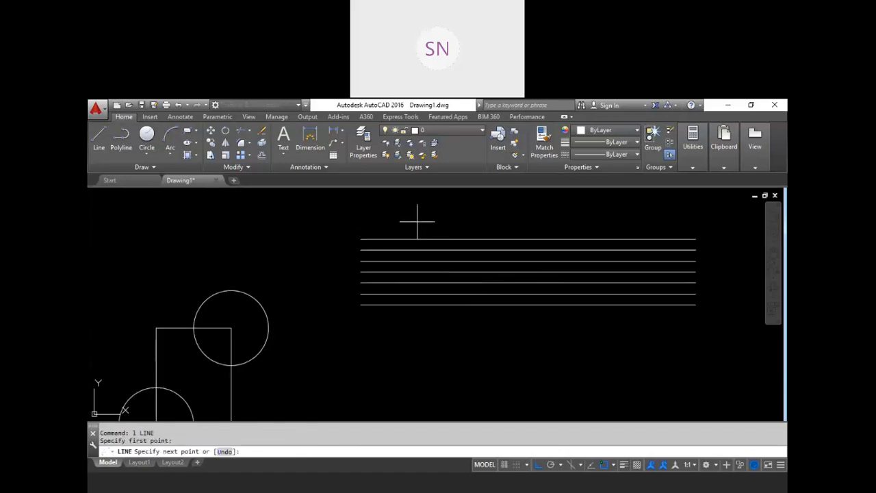
click(419, 358)
key(Return)
scroll(417, 342, down, 3)
scroll(553, 303, up, 3)
scroll(512, 333, down, 3)
scroll(531, 353, up, 2)
key(Escape)
key(Escape)
Copy the vertical line six times to the right at freehand spacings, placing the last copy just beyond the horizontal lines' right ends
text(co)
key(Return)
click(292, 390)
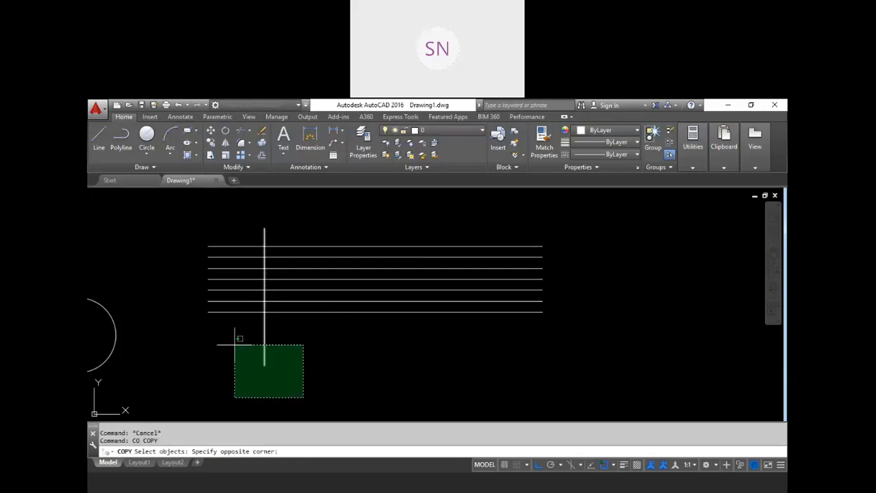
click(232, 341)
key(Return)
click(278, 394)
click(319, 377)
click(382, 373)
click(431, 369)
click(483, 358)
click(531, 352)
click(579, 353)
key(Escape)
key(Escape)
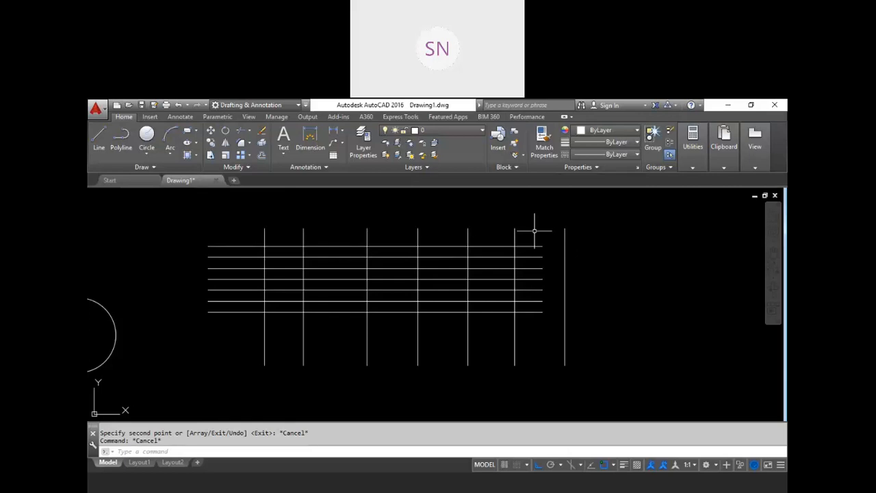
Trim the right ends of the two lowest horizontal lines, using the second and fifth vertical lines as cutting edges
text(Tr)
key(Return)
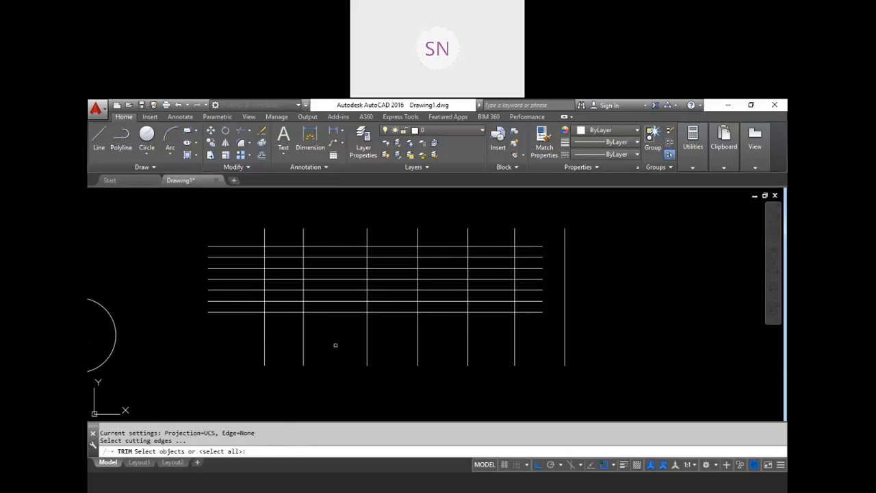
click(303, 325)
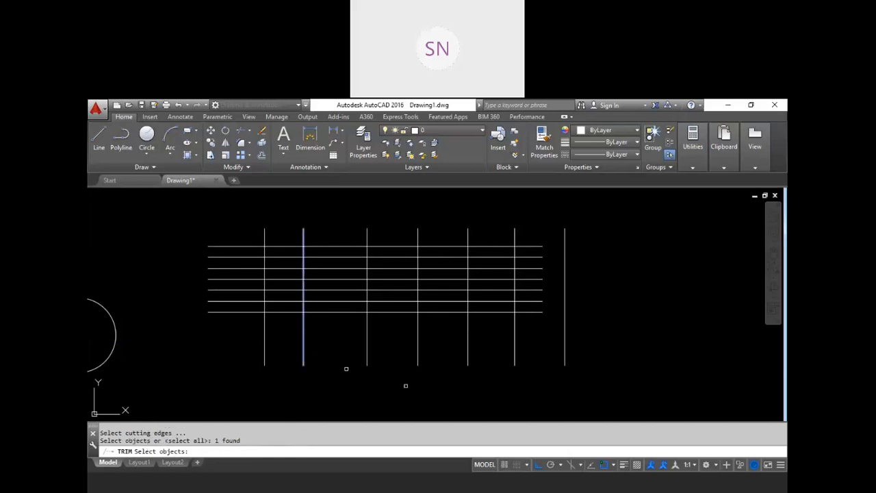
click(468, 336)
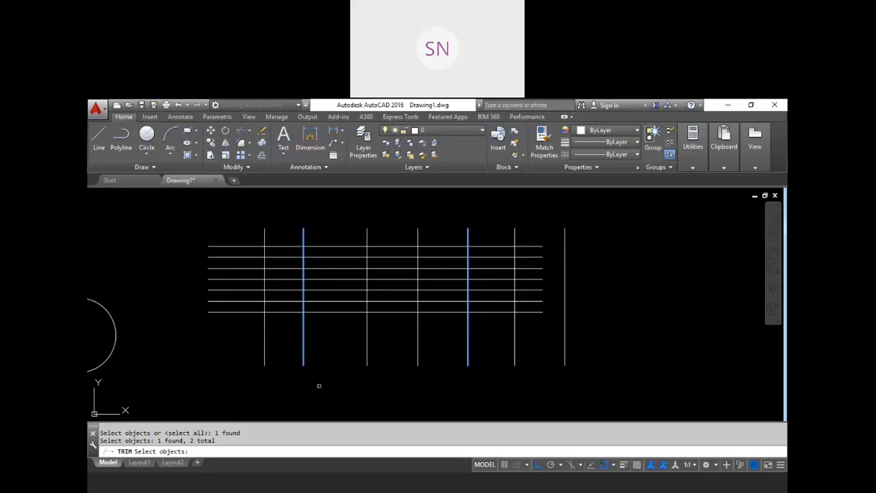
key(Return)
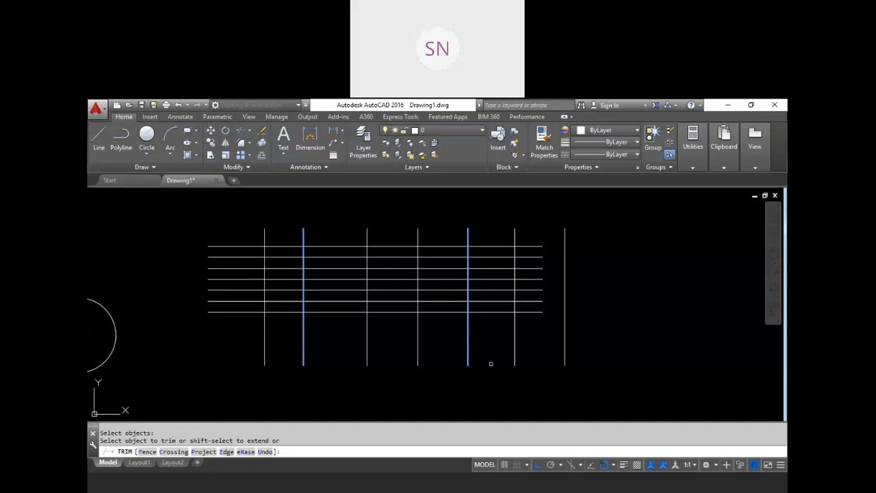
click(469, 333)
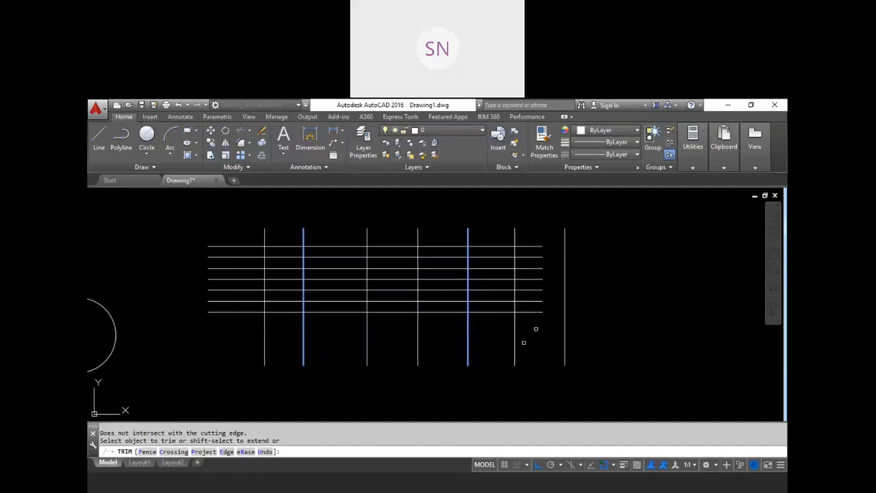
scroll(537, 326, up, 2)
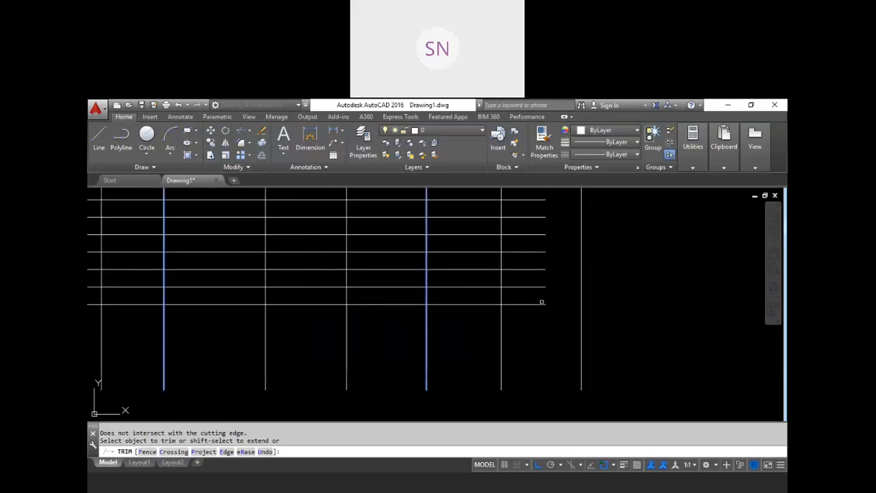
click(540, 302)
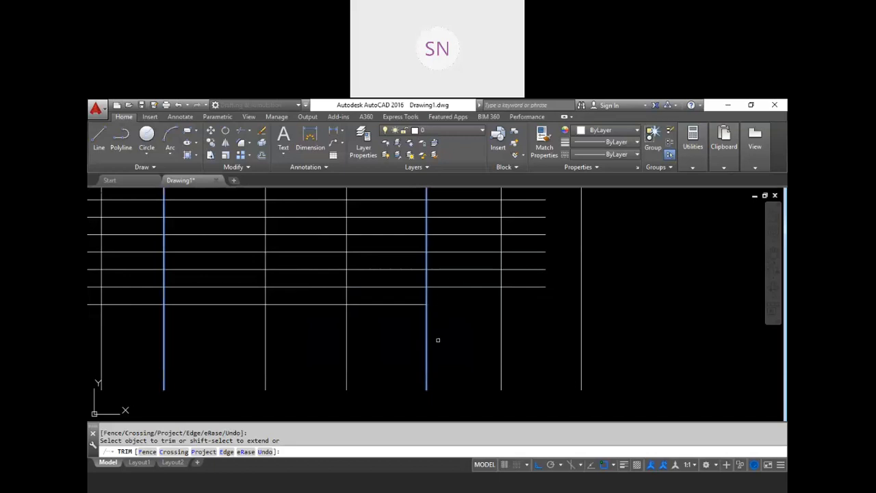
click(501, 308)
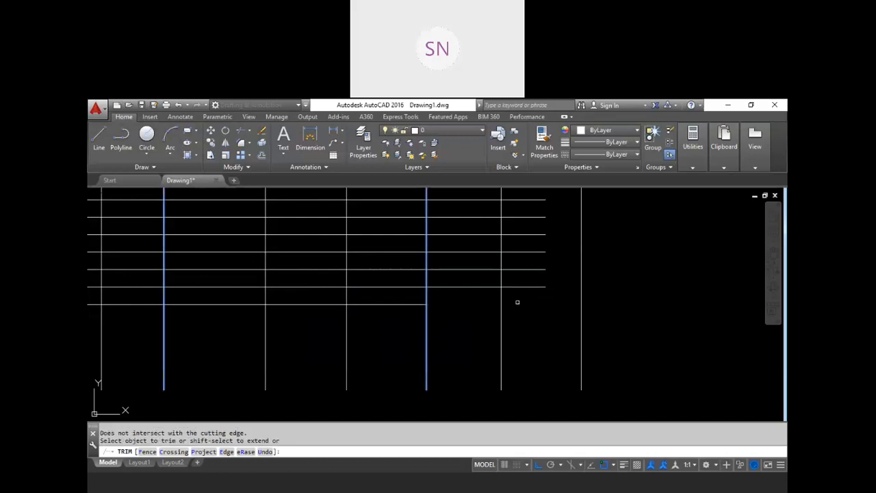
click(535, 288)
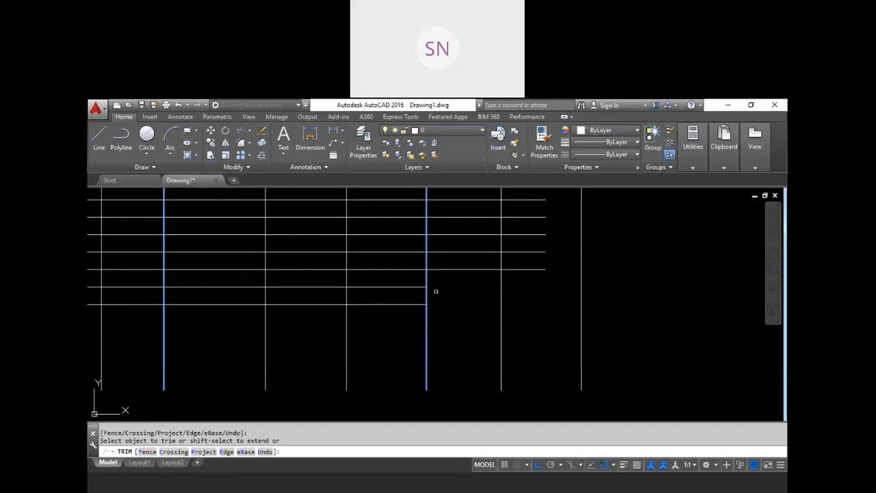
scroll(436, 291, down, 2)
key(Escape)
key(Escape)
key(Escape)
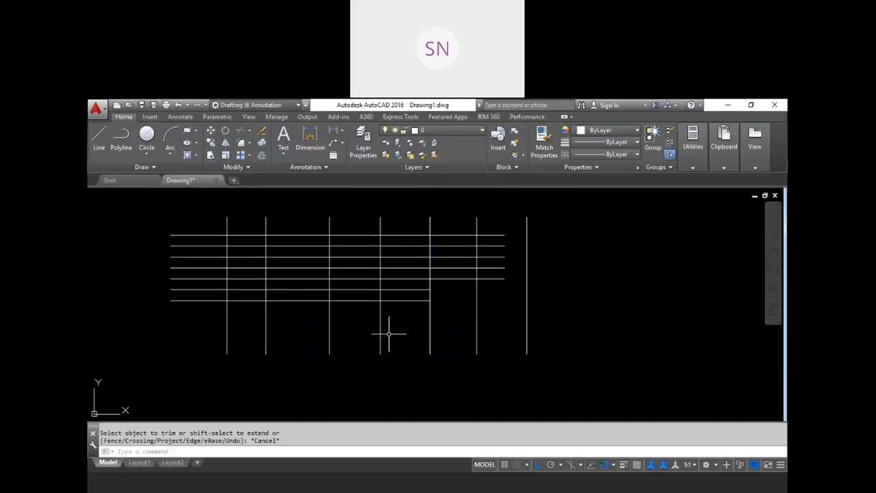
With the fourth vertical line as cutting edge, trim the lowest horizontal line to its right and the second-lowest to its left
text(t)
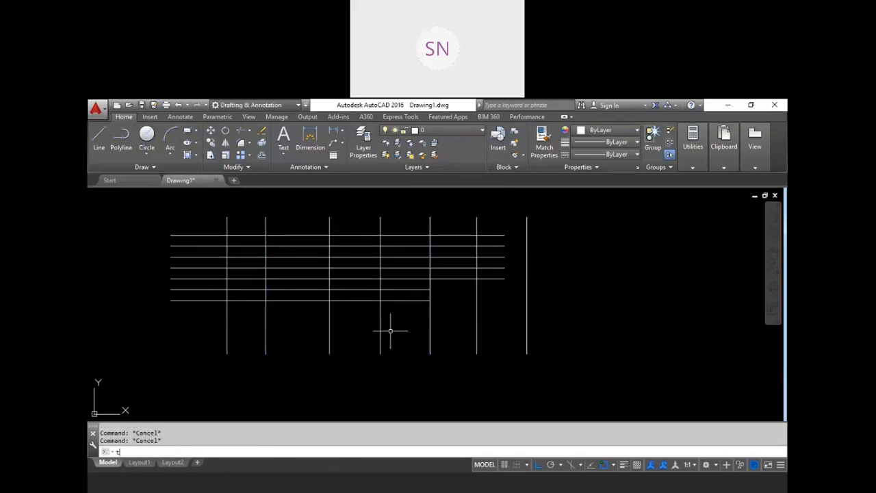
key(Return)
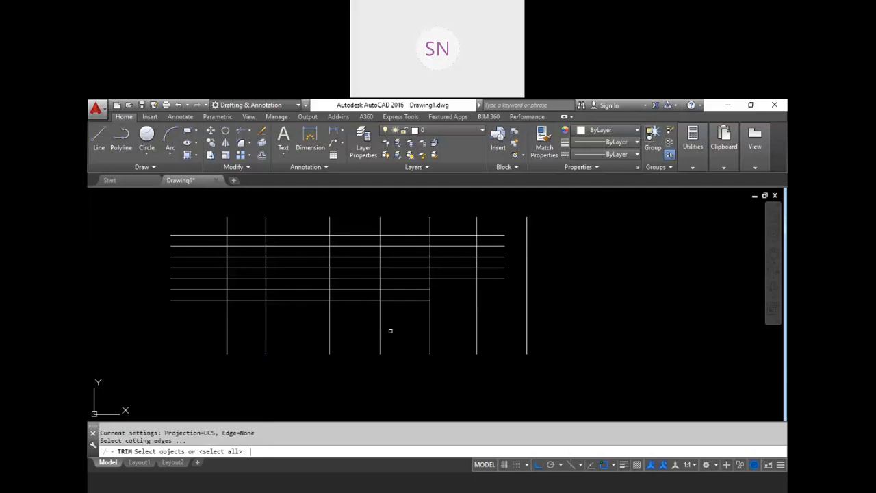
scroll(397, 319, up, 2)
scroll(387, 334, down, 2)
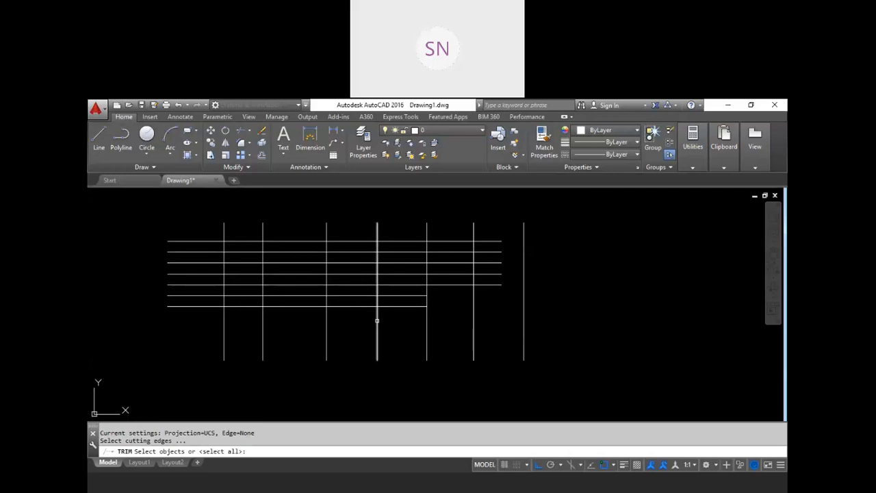
click(377, 322)
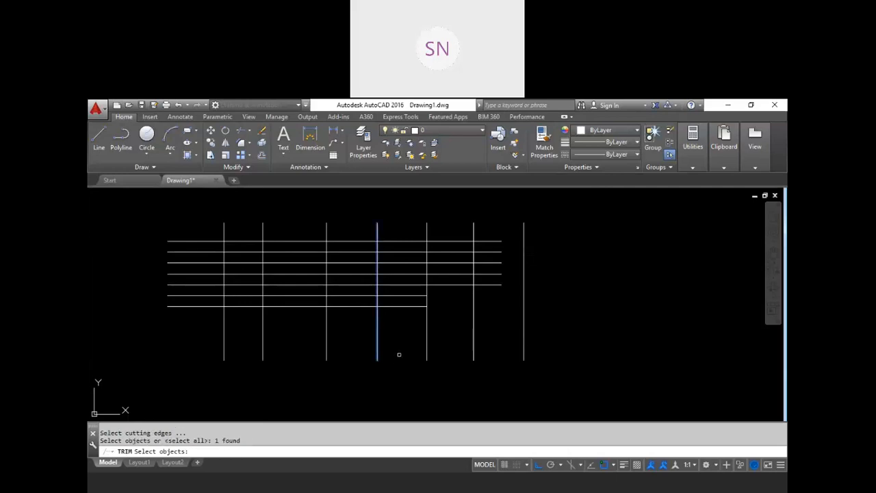
key(Return)
scroll(392, 331, up, 1)
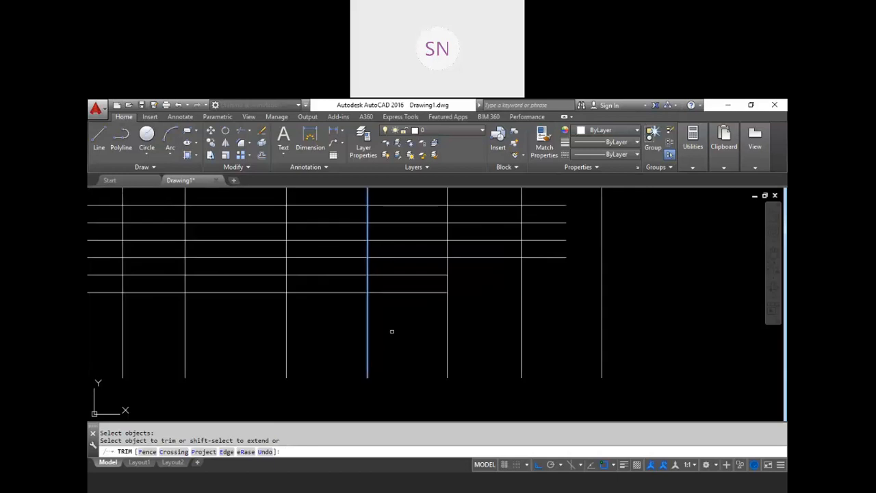
scroll(390, 332, down, 1)
scroll(413, 286, up, 1)
click(386, 287)
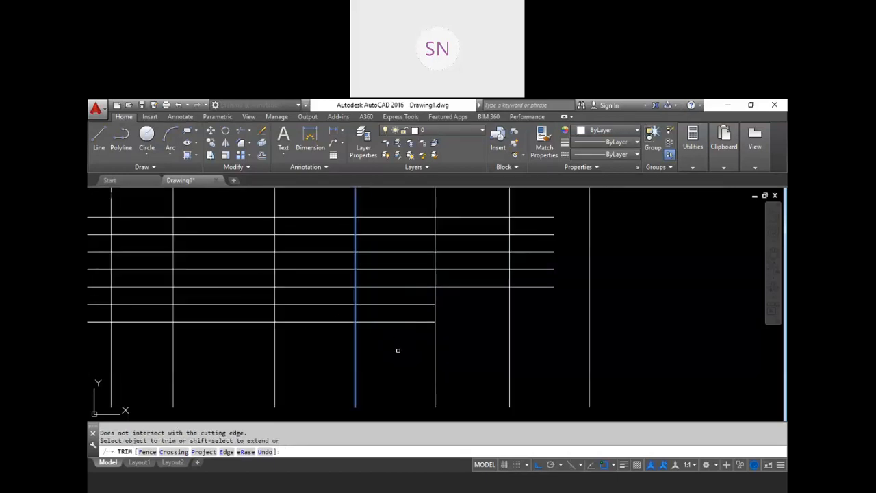
click(404, 321)
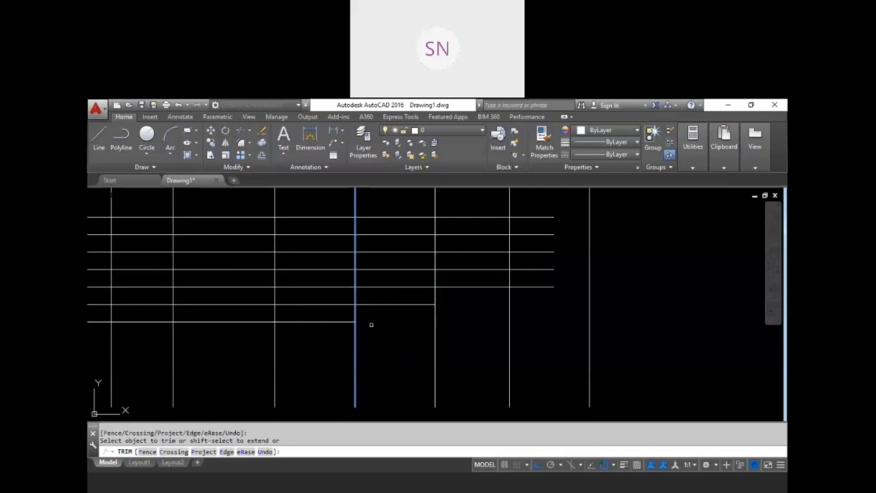
click(221, 304)
scroll(369, 343, down, 2)
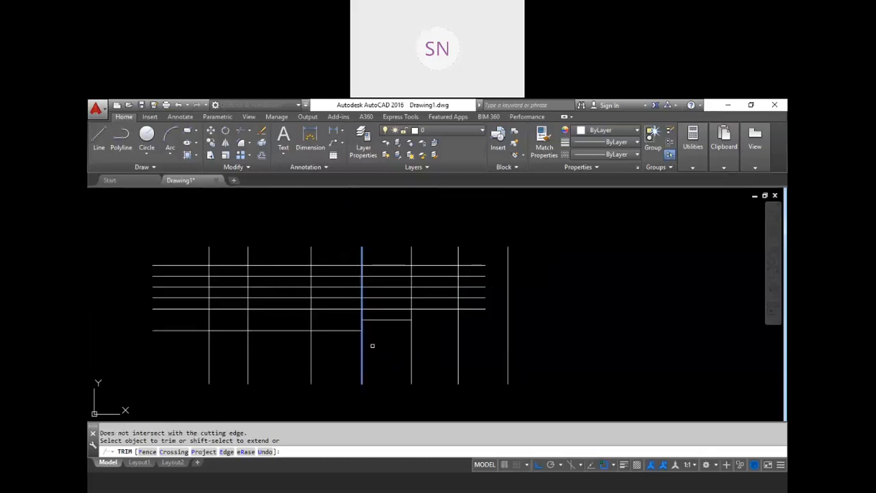
key(Escape)
key(Escape)
key(Escape)
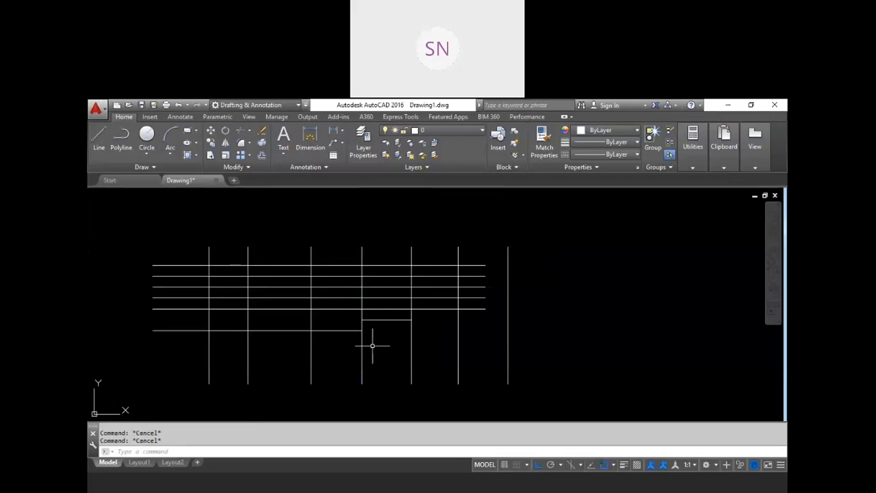
Using all objects as cutting edges, trim the right ends of the two lowest full-length horizontal lines back to the sixth vertical line
scroll(369, 343, up, 2)
scroll(362, 342, down, 2)
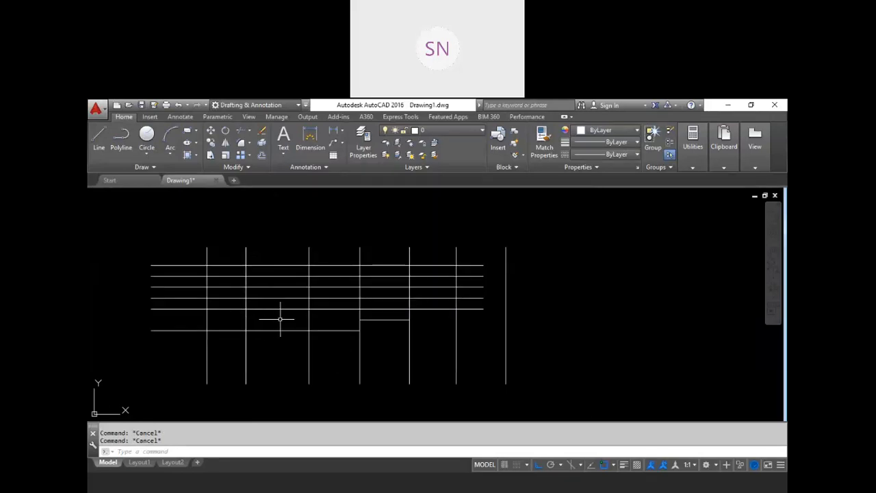
text(TR)
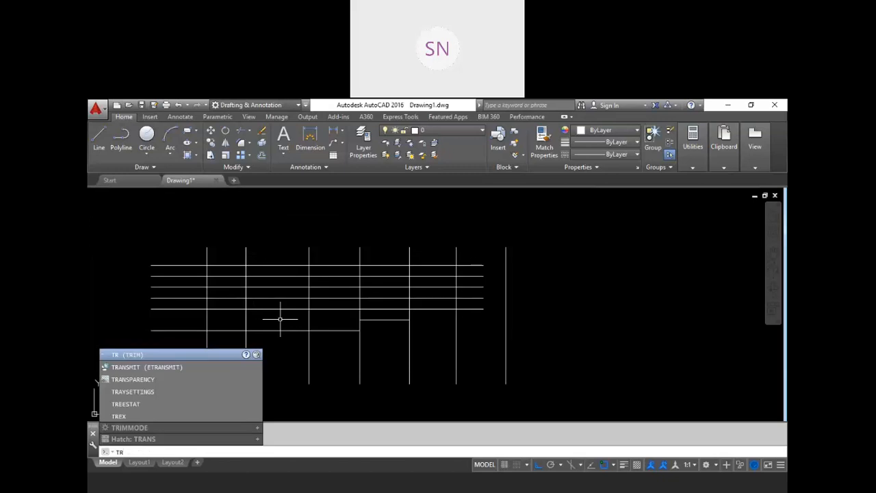
key(Return)
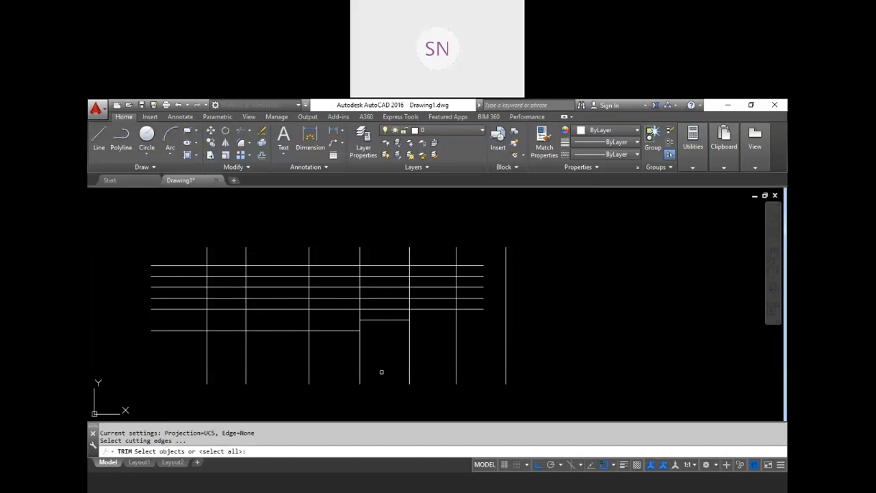
key(Return)
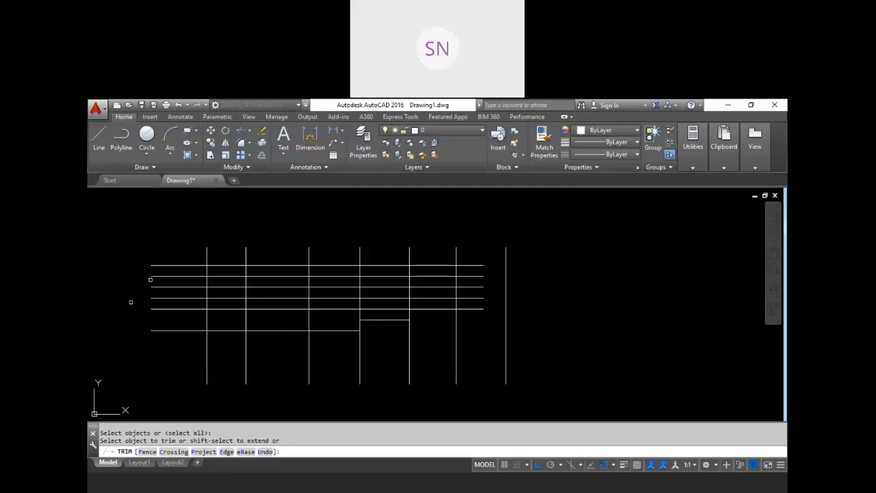
click(485, 288)
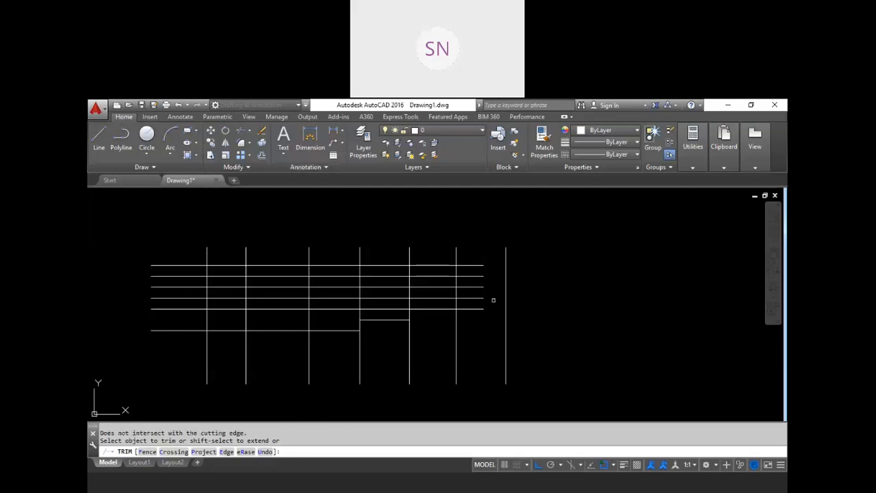
scroll(492, 309, up, 4)
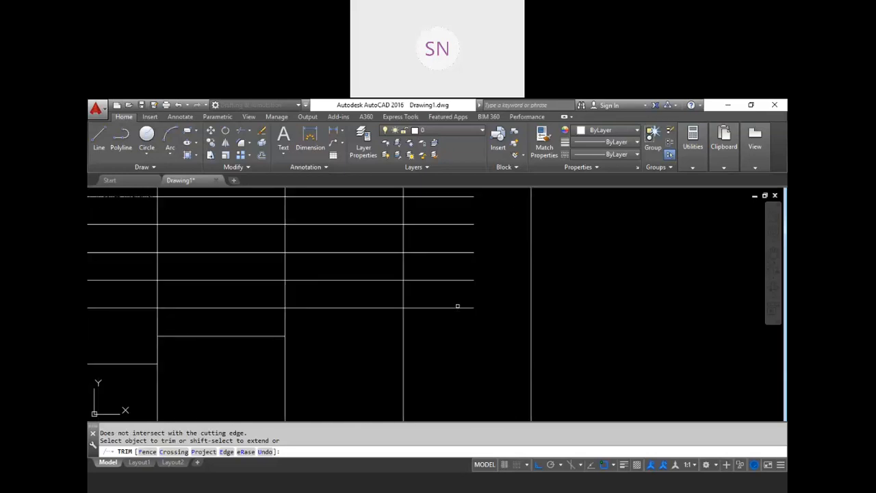
click(457, 306)
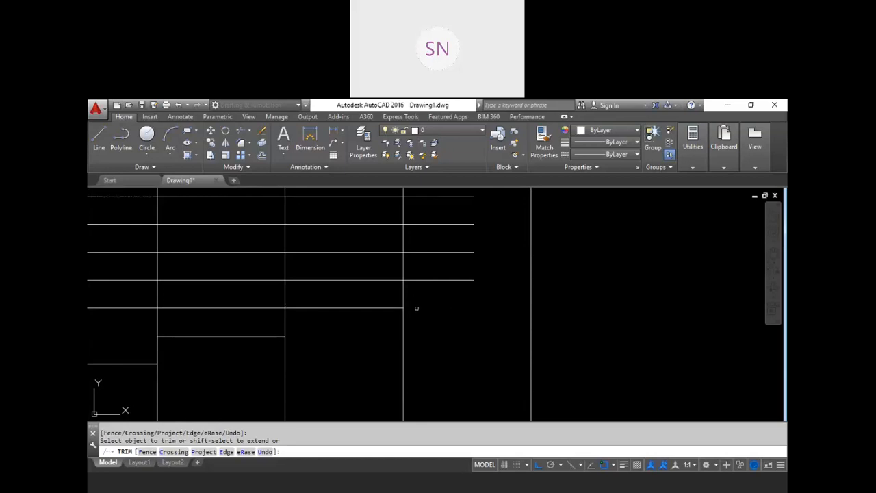
click(466, 280)
Trim the sixth vertical line's lower tail and the third-lowest horizontal line's segment between the fifth and sixth verticals
scroll(414, 292, down, 2)
click(410, 360)
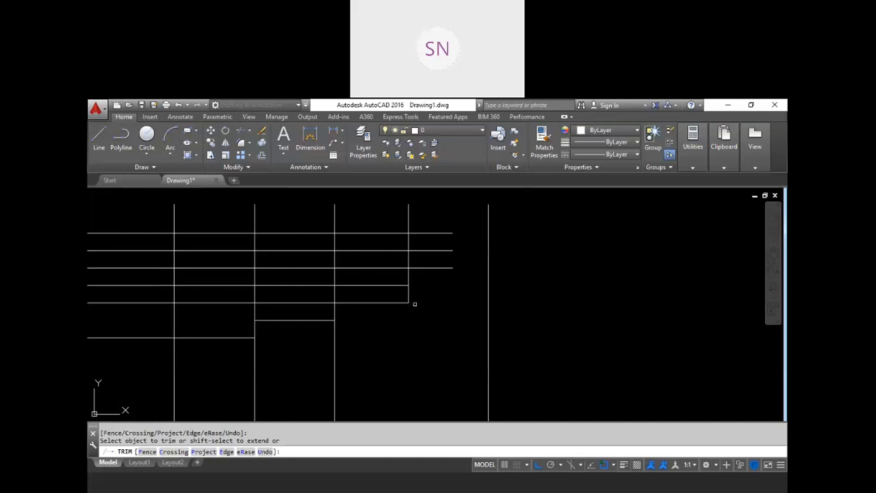
scroll(357, 322, up, 2)
click(403, 291)
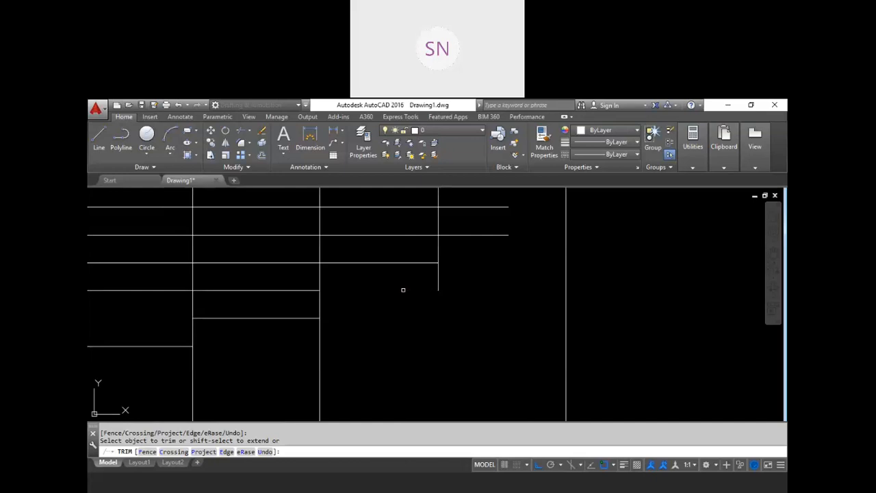
scroll(403, 291, down, 3)
key(Escape)
key(Escape)
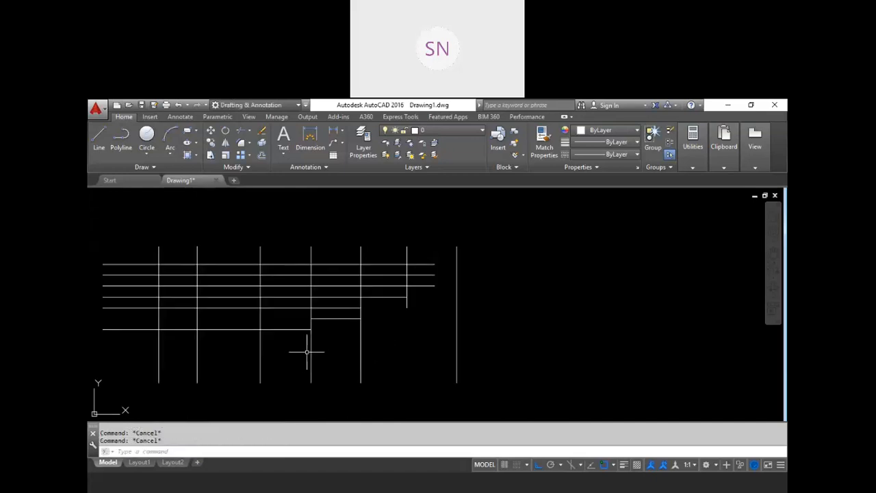
Using all objects as cutting edges, trim the first two vertical lines below the lowest horizontal and that horizontal's left overhang
text(TR)
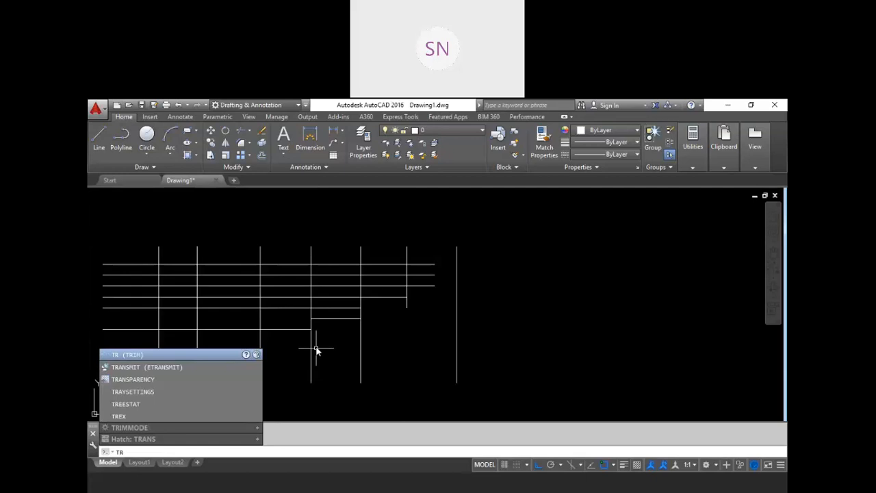
key(Return)
key(Return)
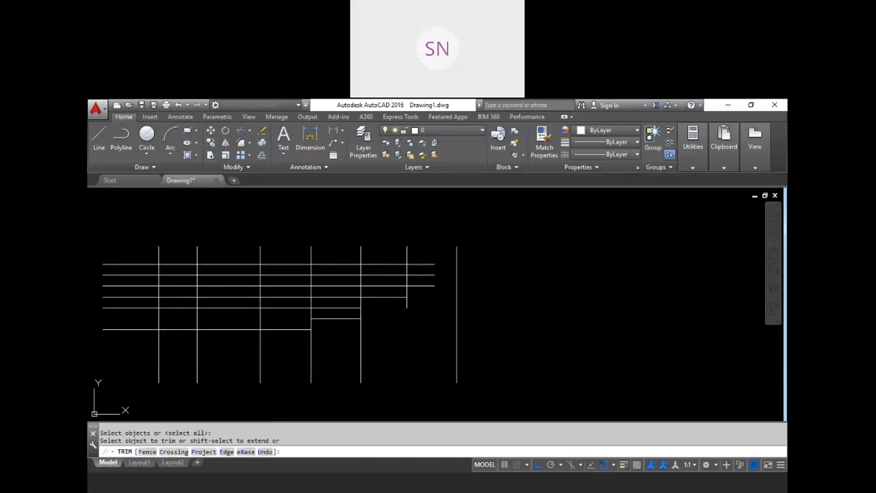
click(159, 350)
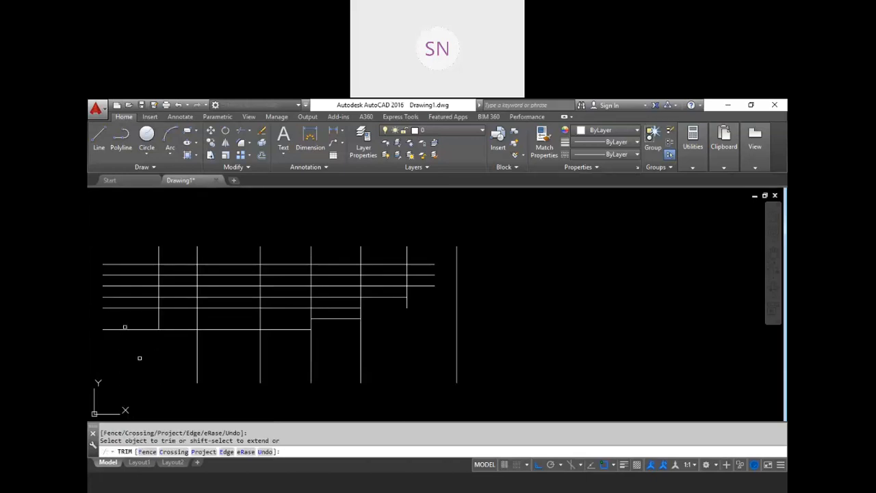
click(126, 329)
click(195, 365)
Try to trim the isolated vertical line standing beyond the horizontal lines' right ends
click(456, 277)
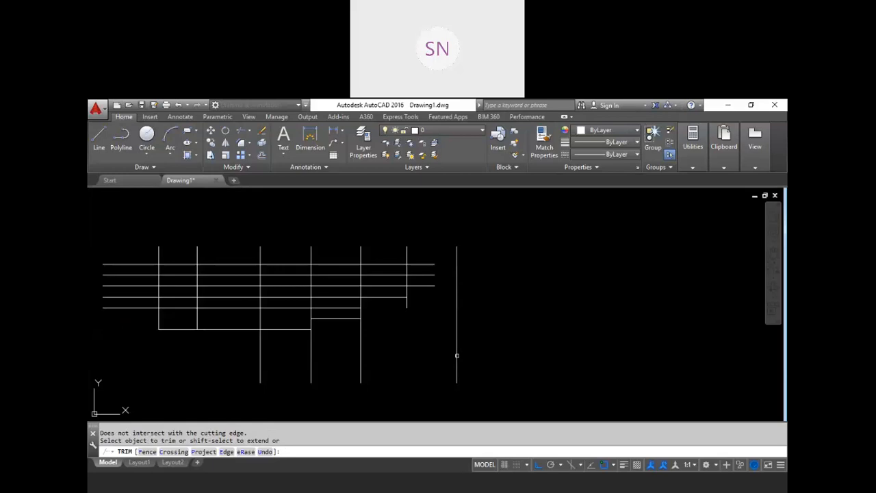
click(455, 306)
click(462, 282)
click(473, 307)
click(452, 289)
click(459, 331)
click(456, 331)
Trim along a Fence that descends between the first two verticals, dips to the fifth horizontal, and exits upward between the fourth and fifth verticals
scroll(333, 369, down, 1)
scroll(253, 382, up, 1)
text(F)
key(Return)
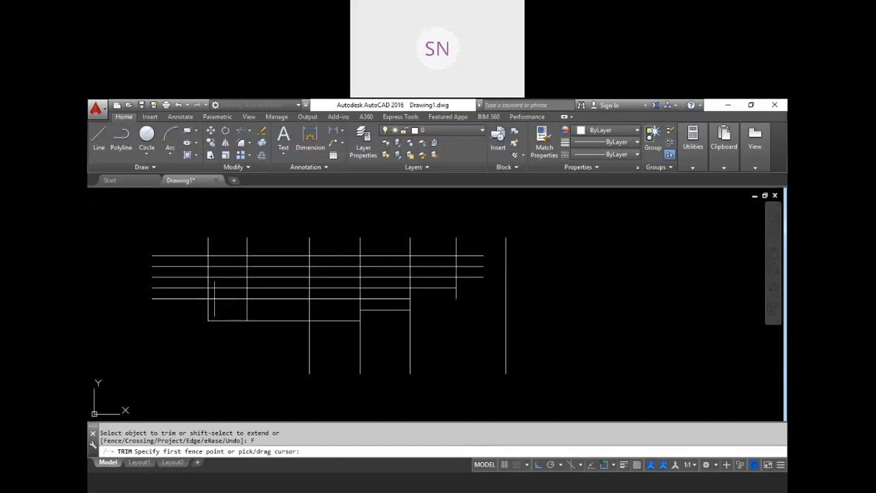
click(224, 221)
click(224, 239)
click(235, 270)
click(269, 272)
click(281, 296)
click(330, 291)
click(339, 273)
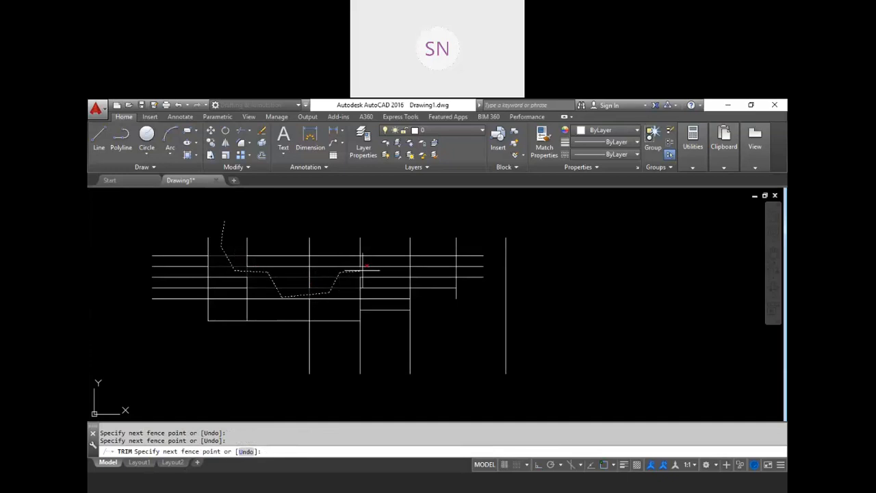
click(373, 270)
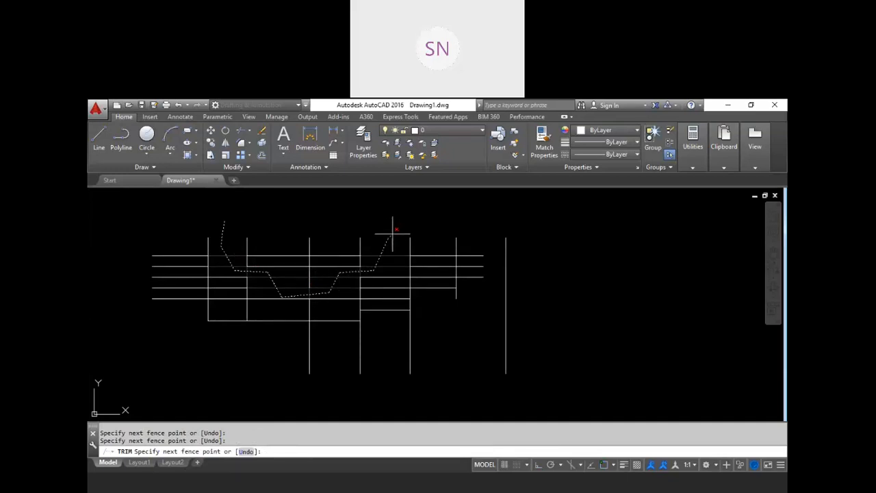
click(394, 232)
key(Return)
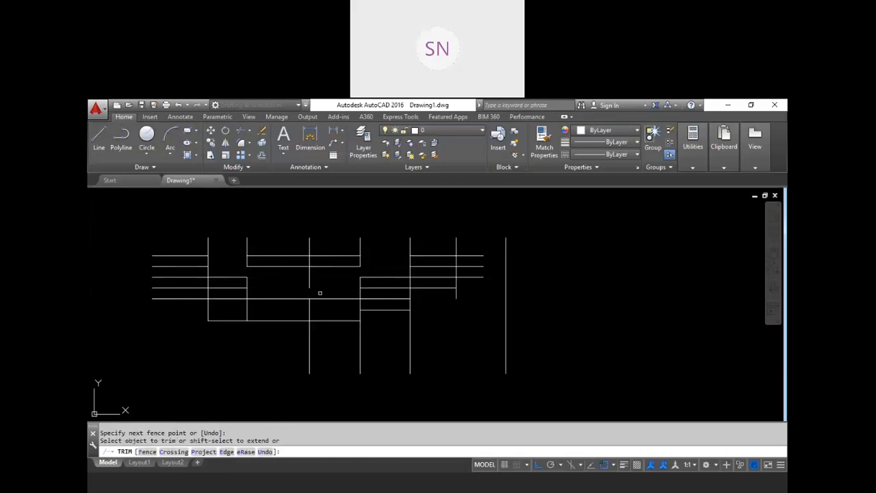
Using the Crossing option, trim the top three horizontal lines' right ends back to the sixth vertical line
click(431, 288)
click(323, 297)
text(c)
key(Return)
click(490, 238)
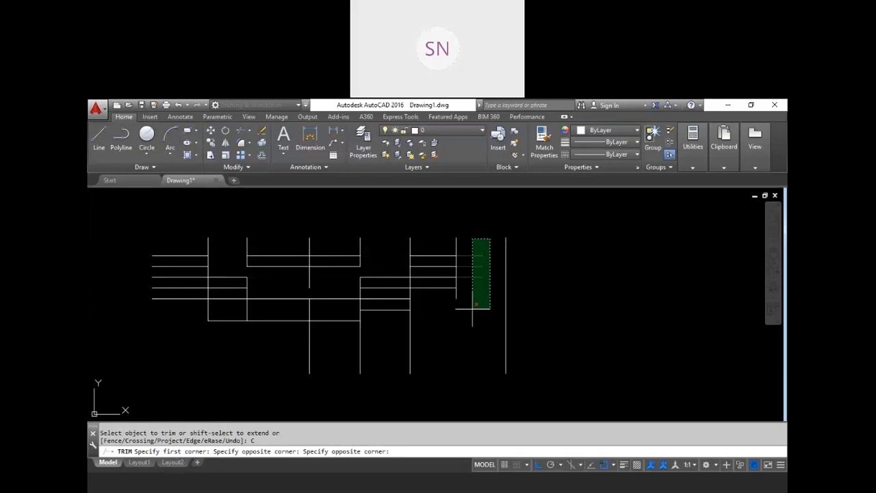
click(469, 310)
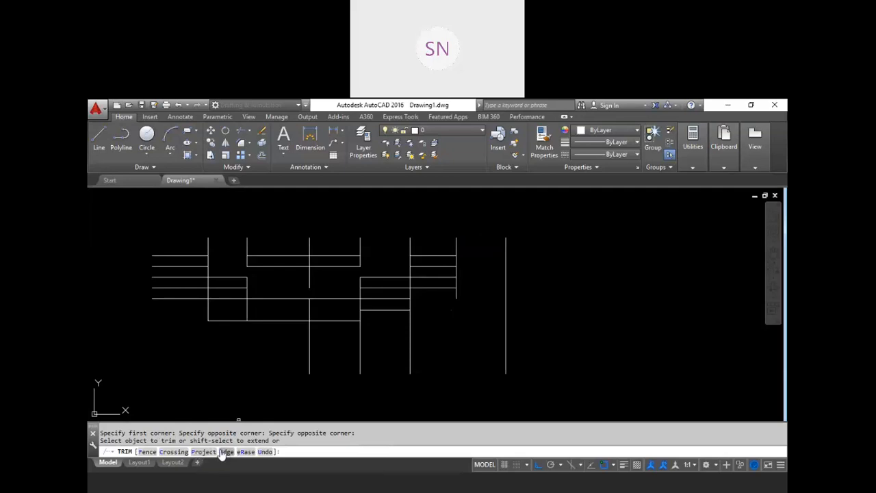
Set Trim's Edge mode to Extend and trim the isolated vertical line's upper end at the top horizontal's implied extension
click(506, 312)
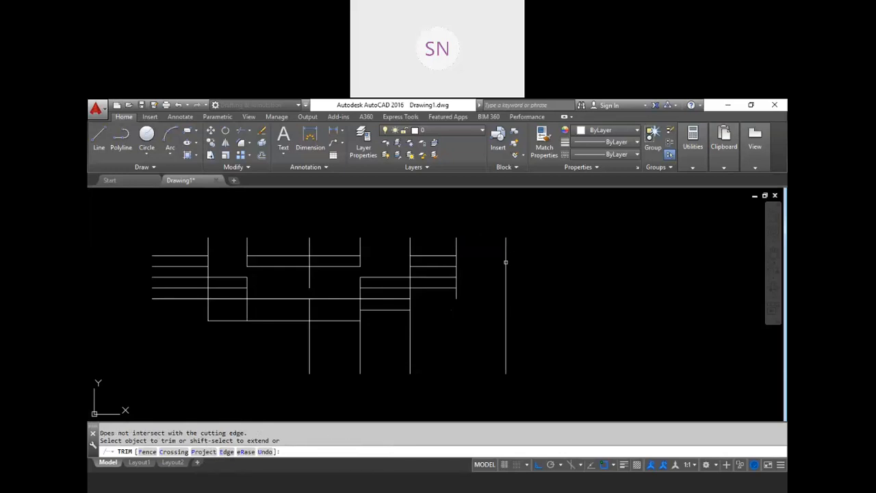
scroll(522, 253, up, 1)
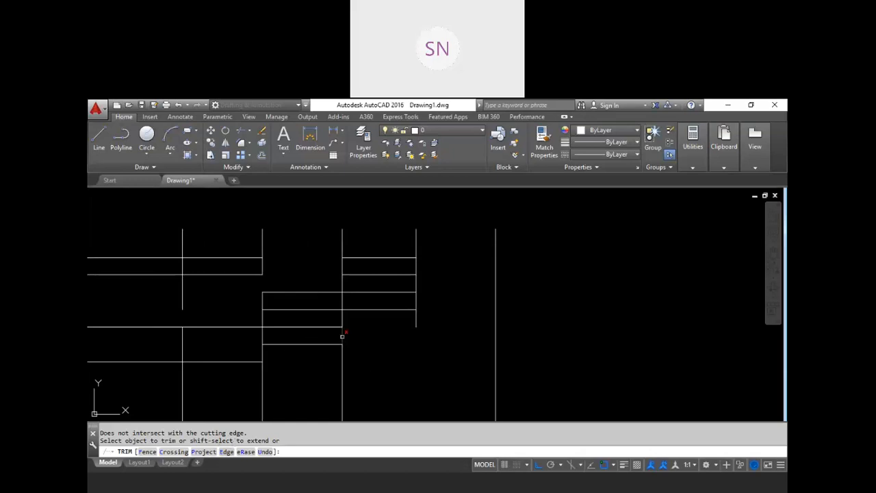
click(226, 454)
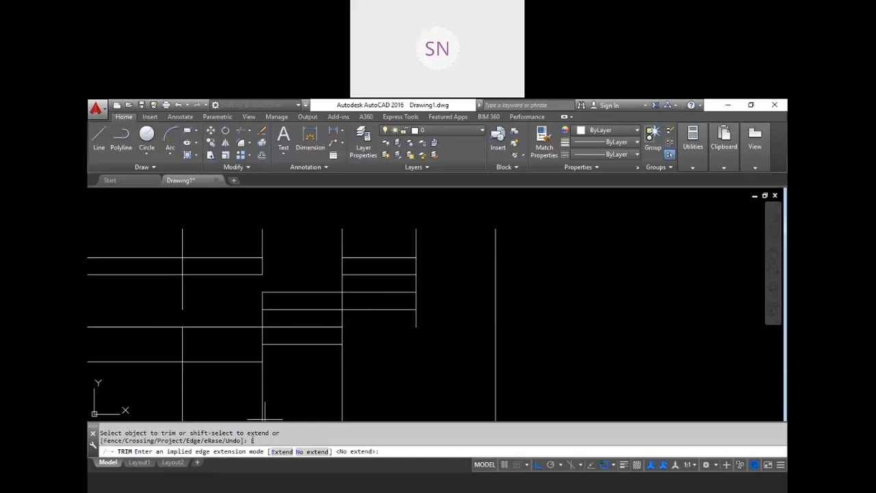
click(281, 453)
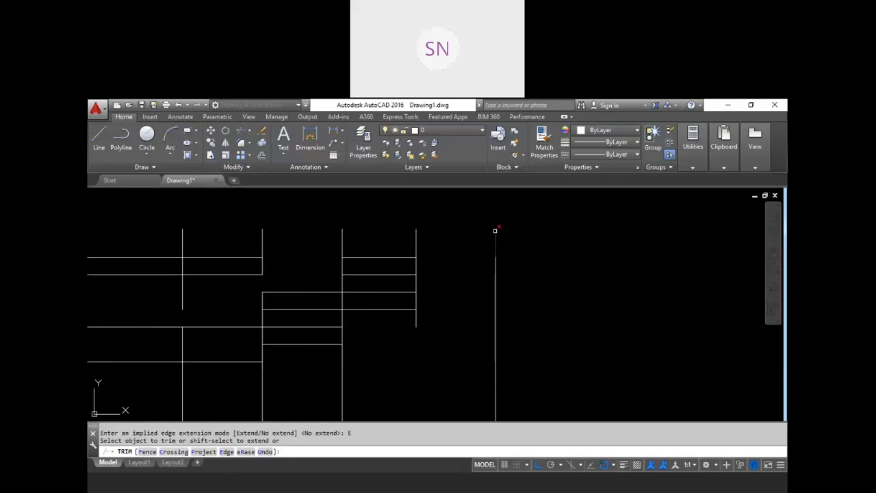
click(494, 233)
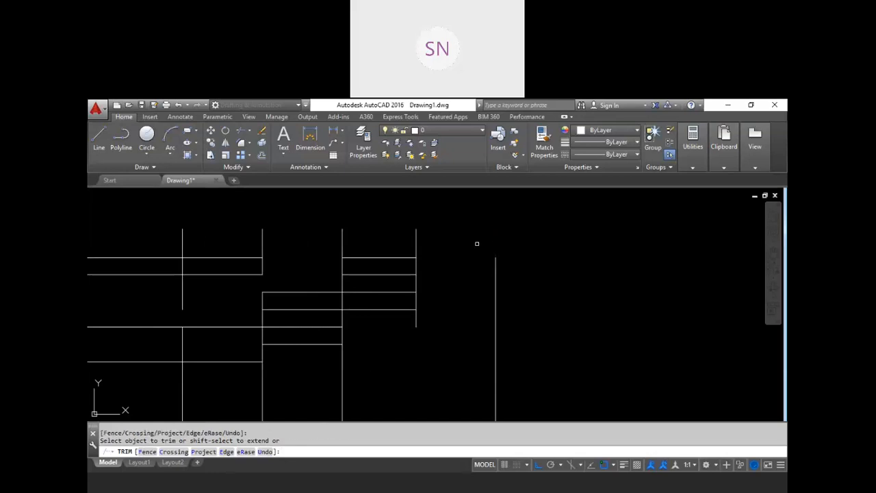
Trim the isolated vertical's portions level with the gaps between the first and second and between the third and fourth horizontals
click(415, 250)
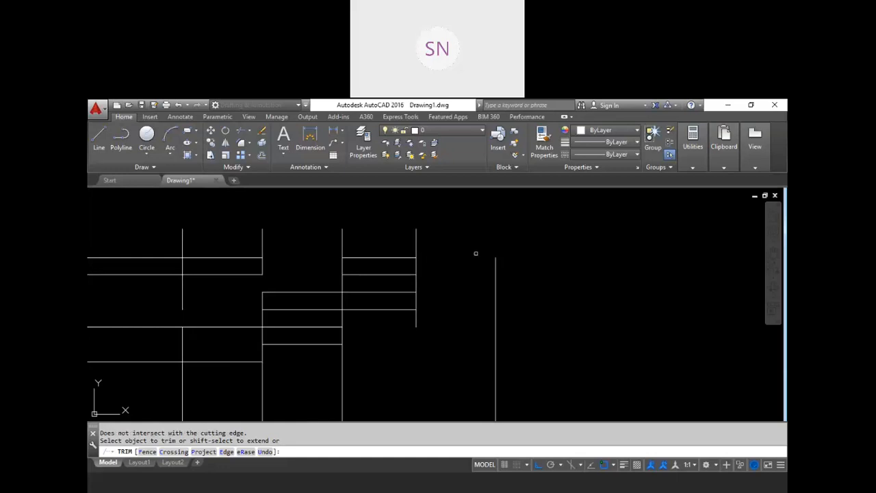
click(415, 252)
click(495, 259)
click(416, 269)
click(496, 302)
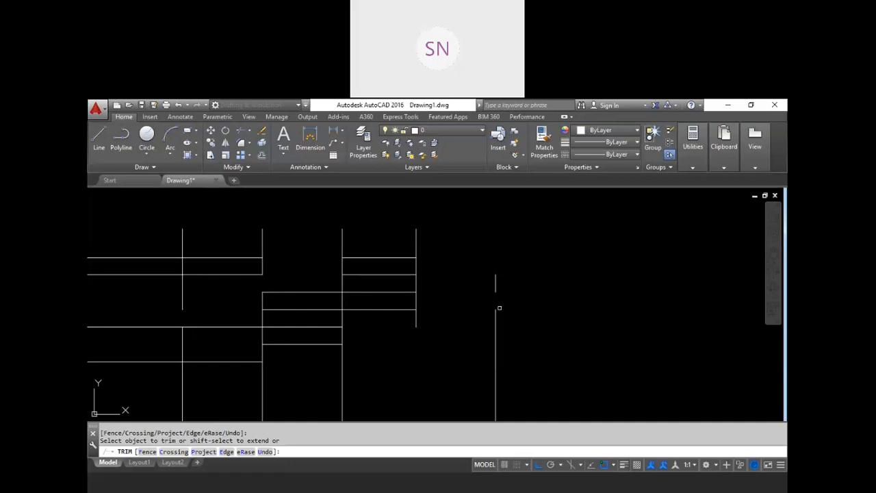
scroll(476, 289, down, 2)
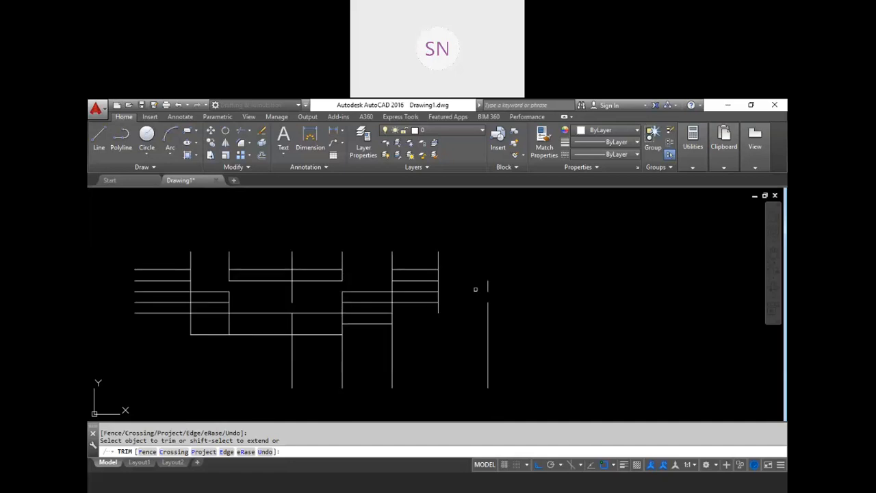
Try to trim the top horizontal segment between the fifth and sixth vertical lines
scroll(445, 260, up, 2)
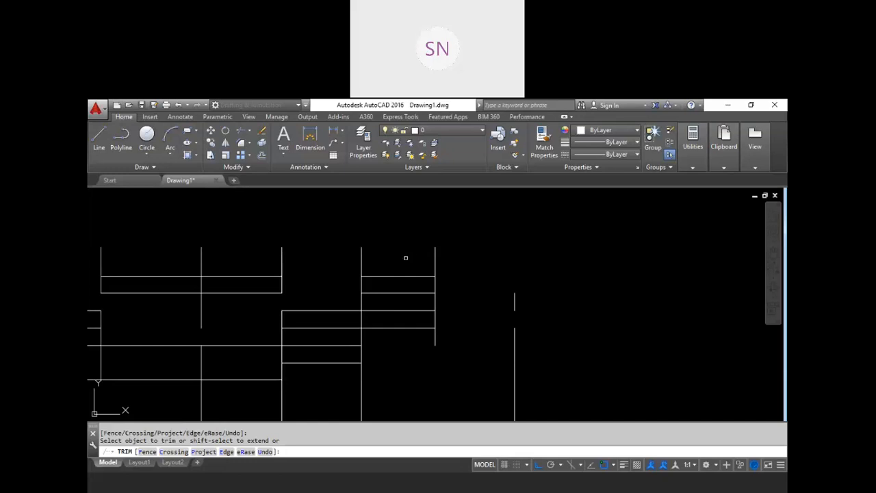
click(404, 277)
scroll(404, 279, up, 2)
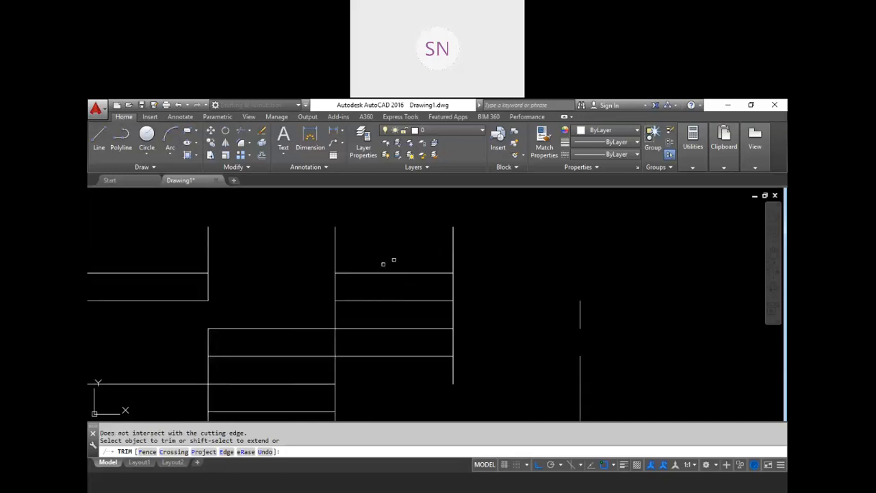
click(369, 268)
click(364, 275)
click(401, 278)
click(403, 281)
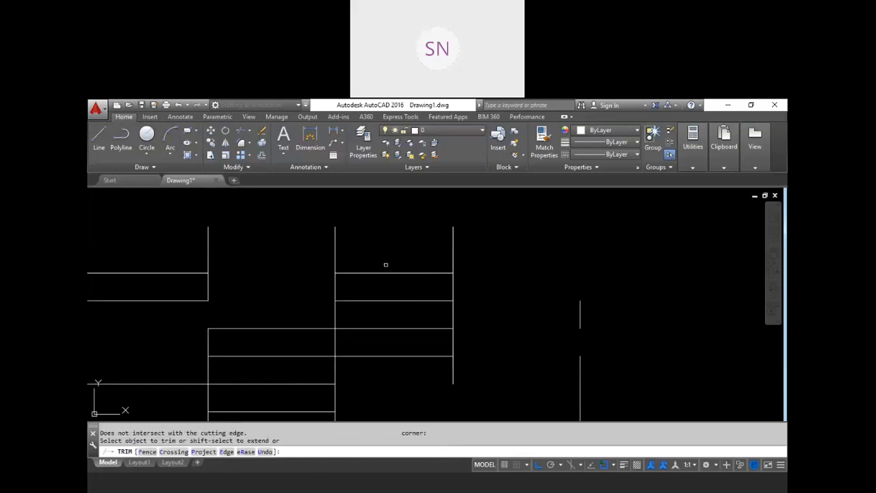
scroll(386, 264, down, 2)
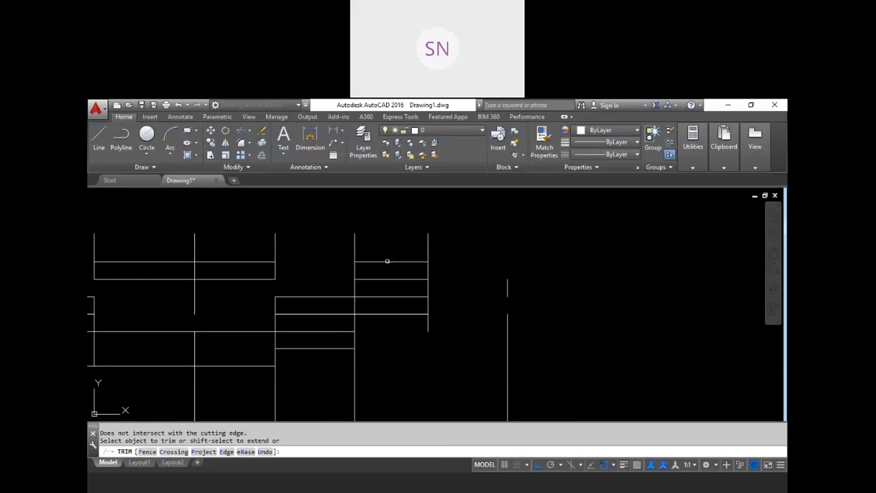
key(Escape)
key(Escape)
Erase the top horizontal segment between the fifth and sixth vertical lines
click(409, 264)
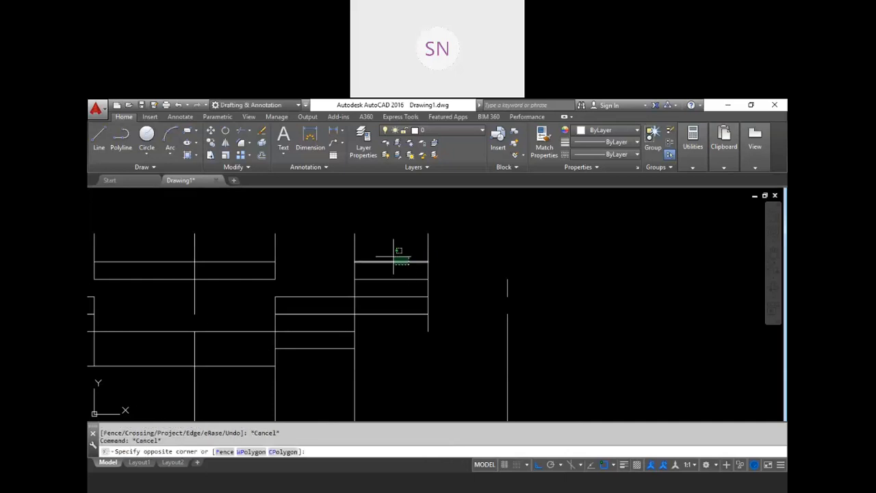
click(388, 251)
text(e)
key(Return)
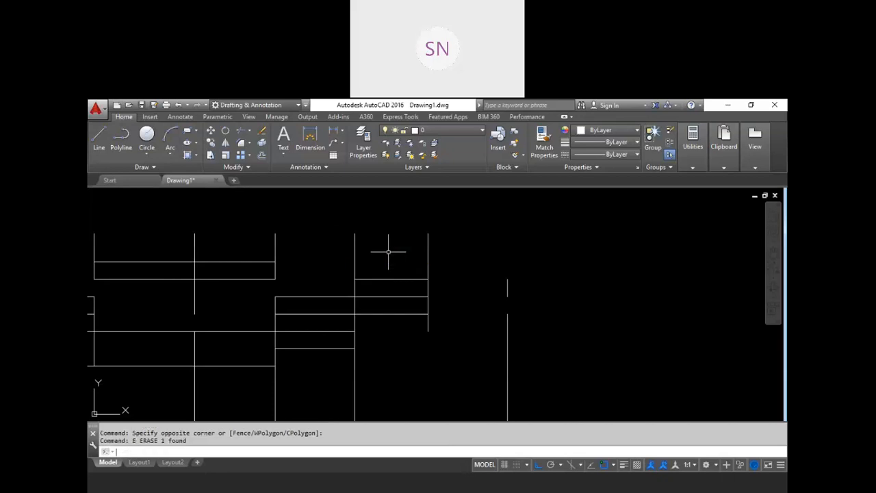
scroll(388, 252, down, 1)
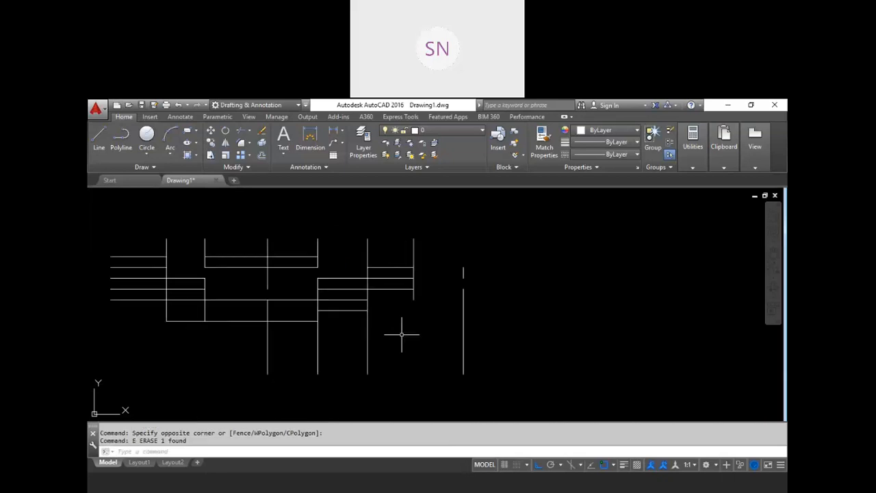
scroll(384, 295, up, 2)
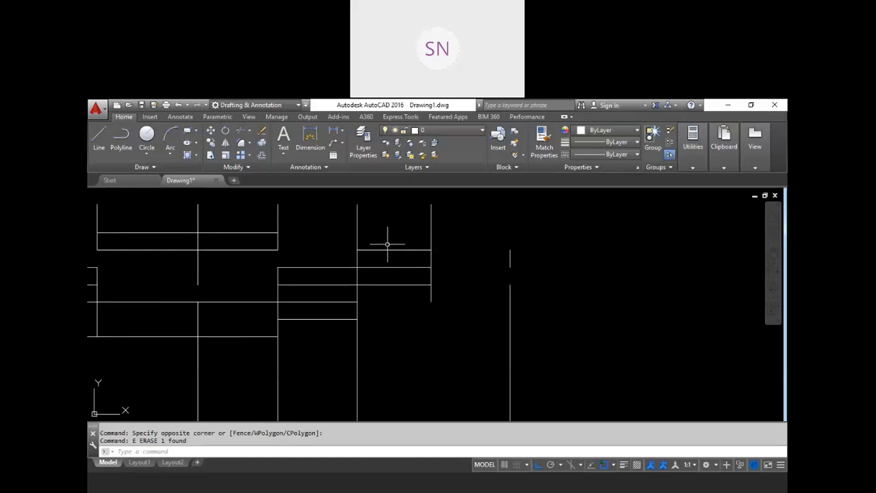
scroll(377, 250, down, 2)
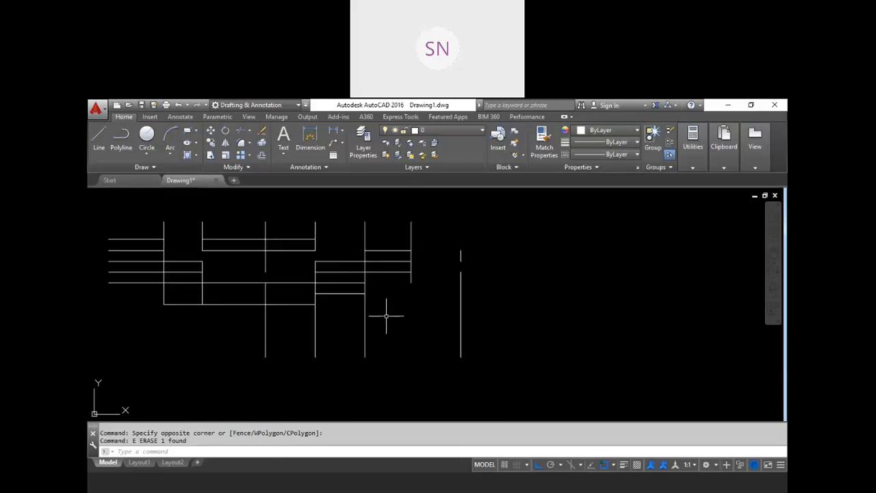
key(Escape)
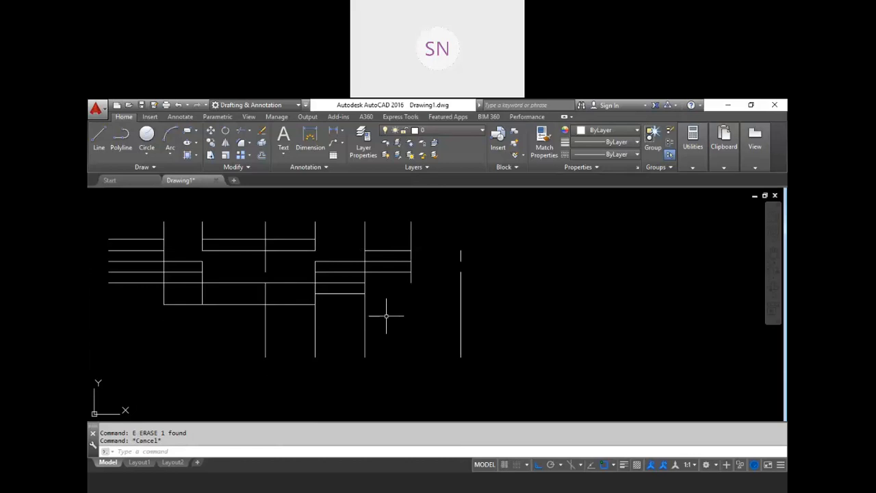
With all objects as cutting edges, trim the third, fourth, fifth and isolated verticals' tails at the lowest horizontal's level
text(tr)
key(Return)
key(Return)
click(366, 334)
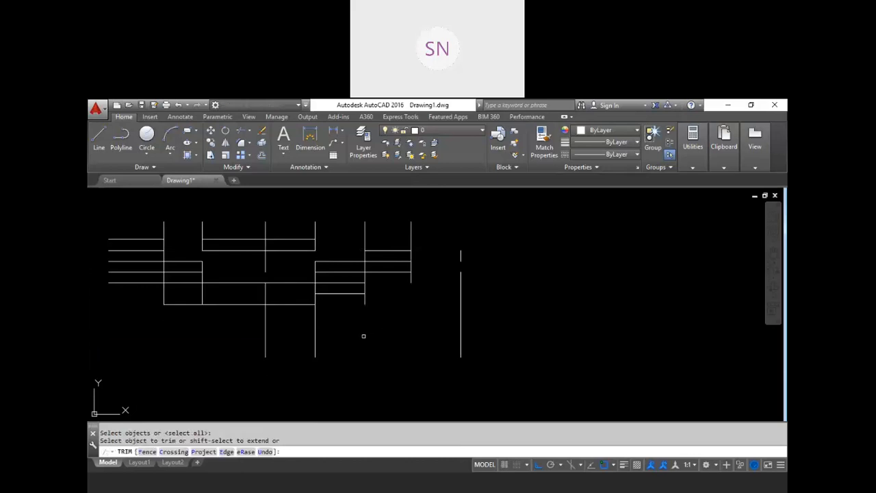
click(315, 335)
click(265, 327)
click(462, 336)
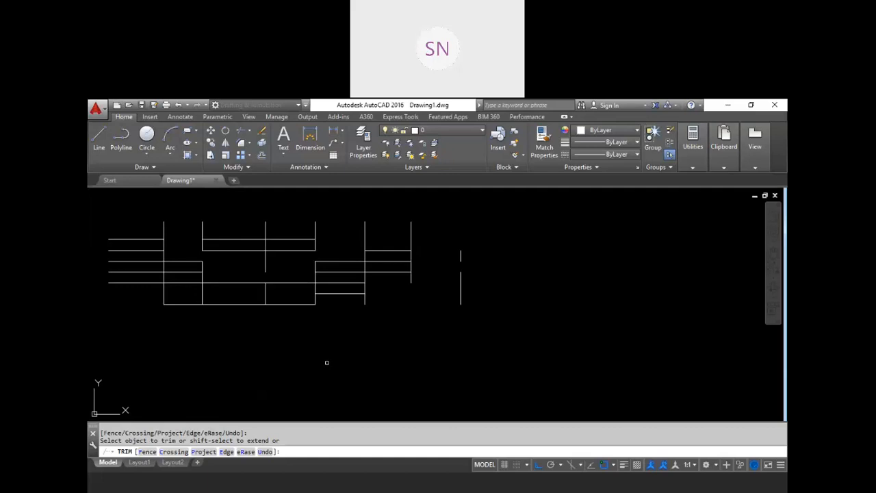
scroll(277, 332, down, 2)
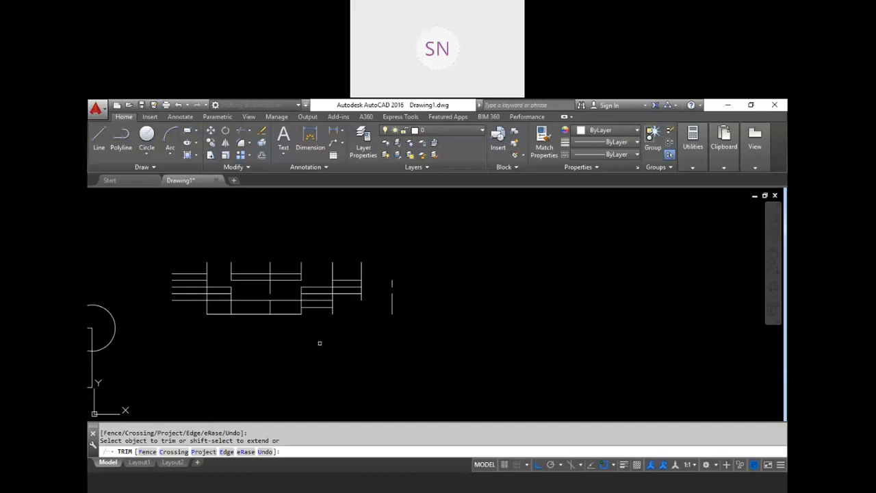
key(Escape)
With all objects as cutting edges, trim the rectangle's upper-right corner lying inside the upper circle
scroll(263, 347, down, 2)
scroll(263, 347, up, 5)
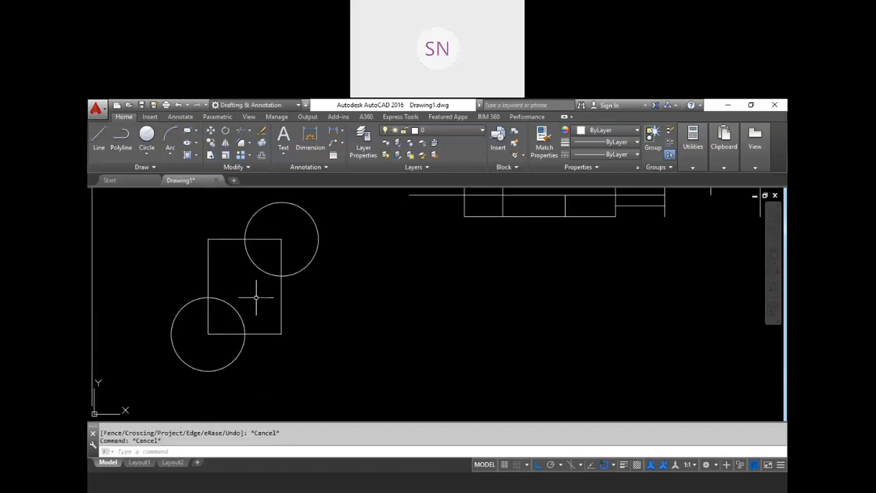
key(Escape)
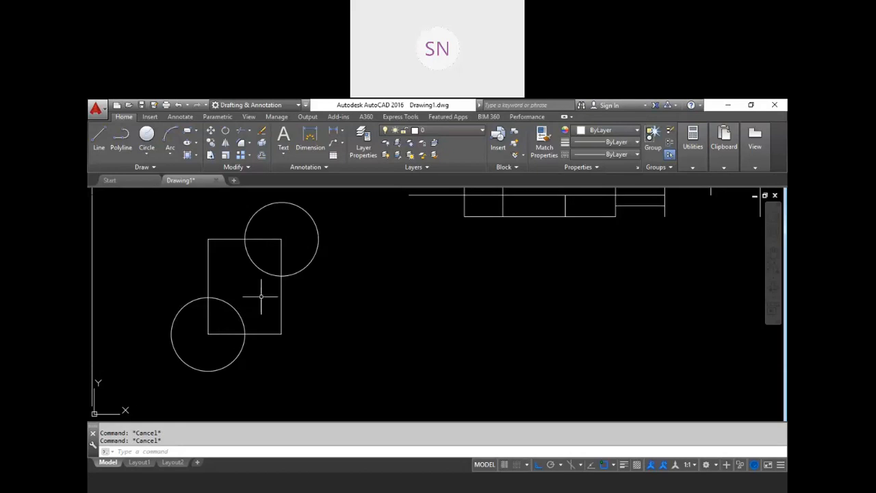
text(TR)
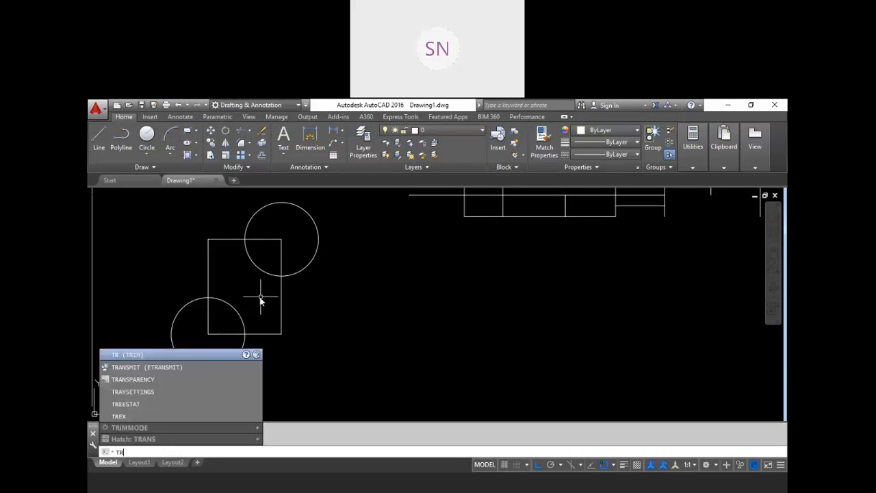
key(Return)
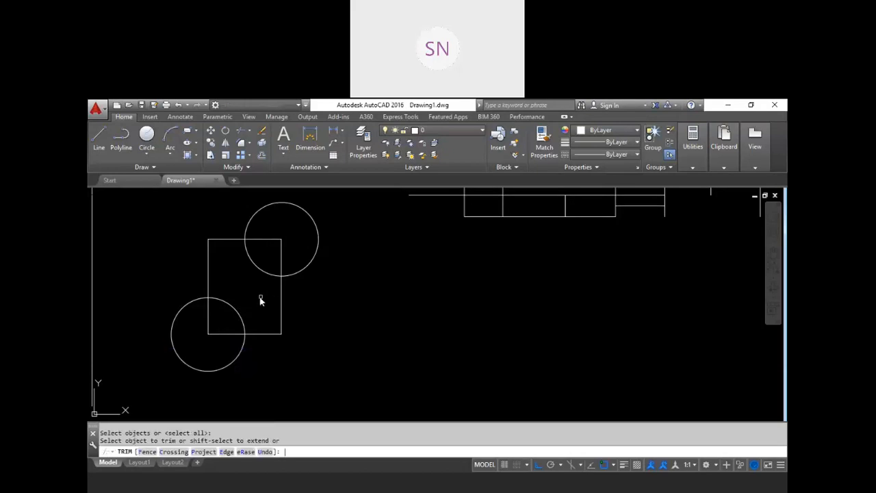
click(273, 241)
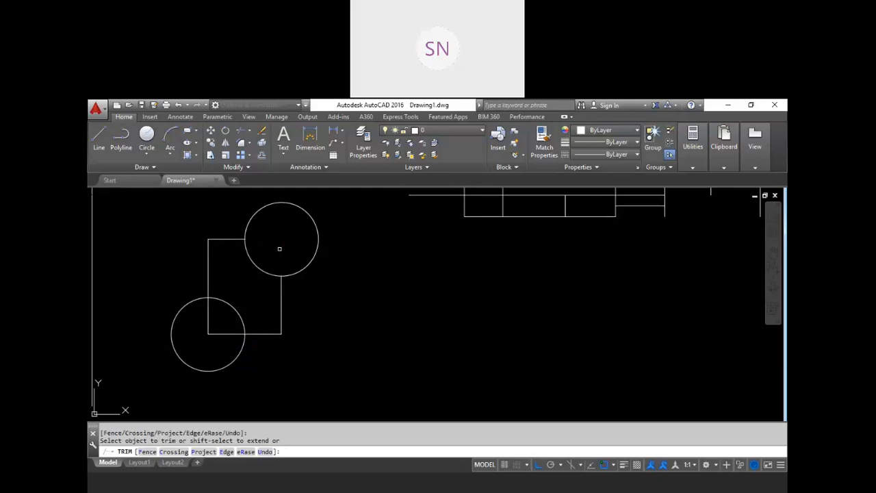
key(Escape)
key(Escape)
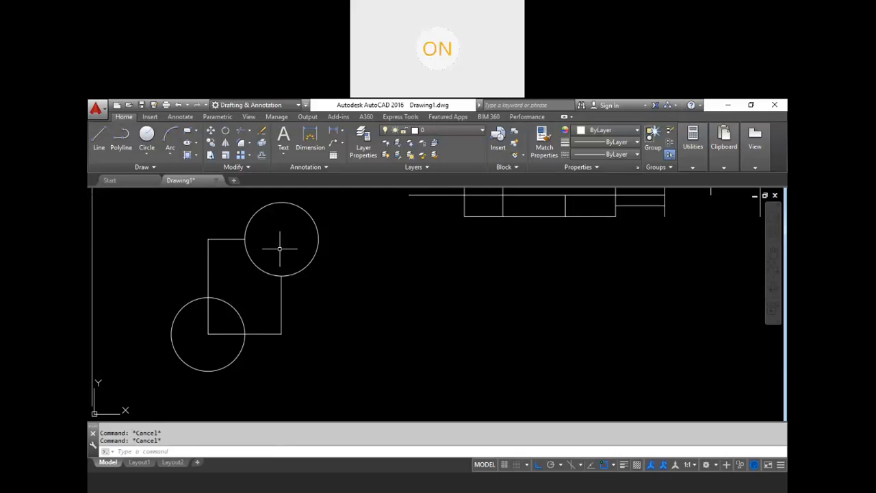
With all objects as cutting edges, trim the upper circle's arc between the rectangle's two open ends
text(tr)
key(Return)
key(Return)
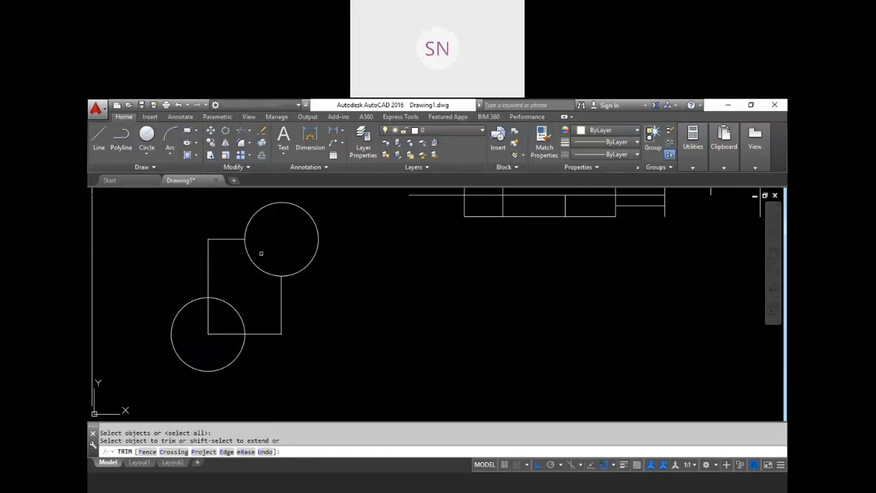
click(252, 258)
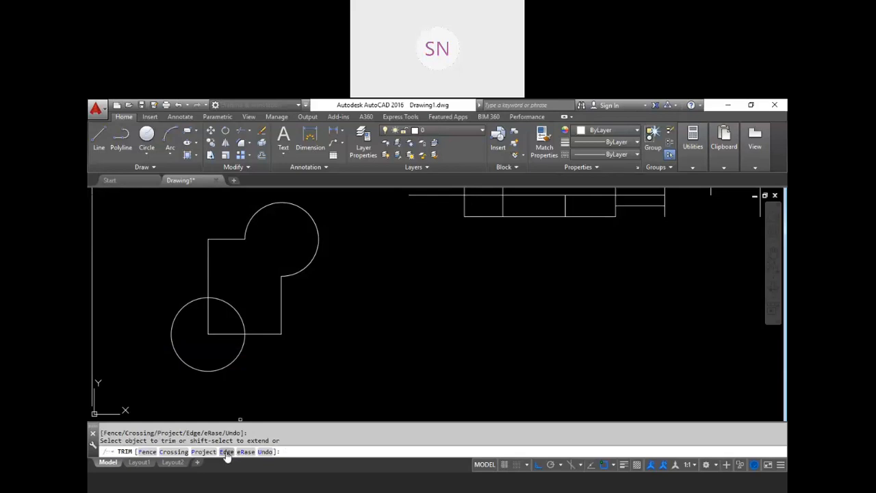
Switch Trim's implied edge extension mode between No extend and Extend, finishing on No extend
text(E)
key(Return)
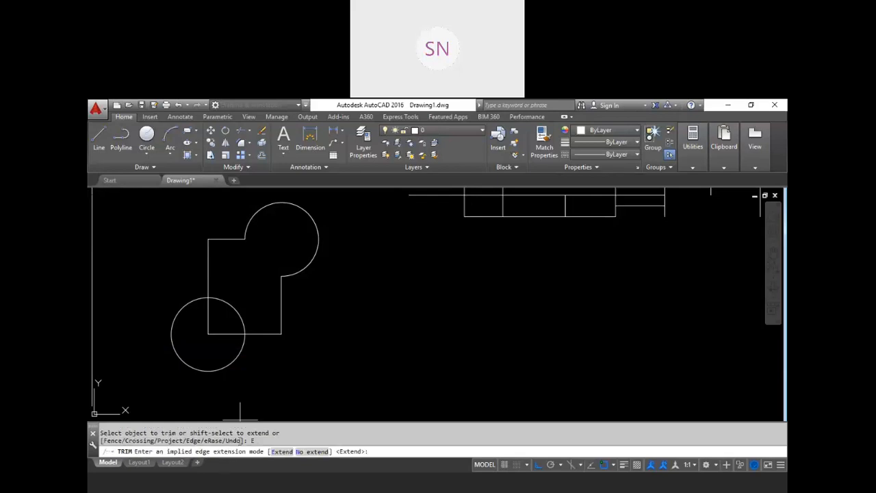
click(312, 452)
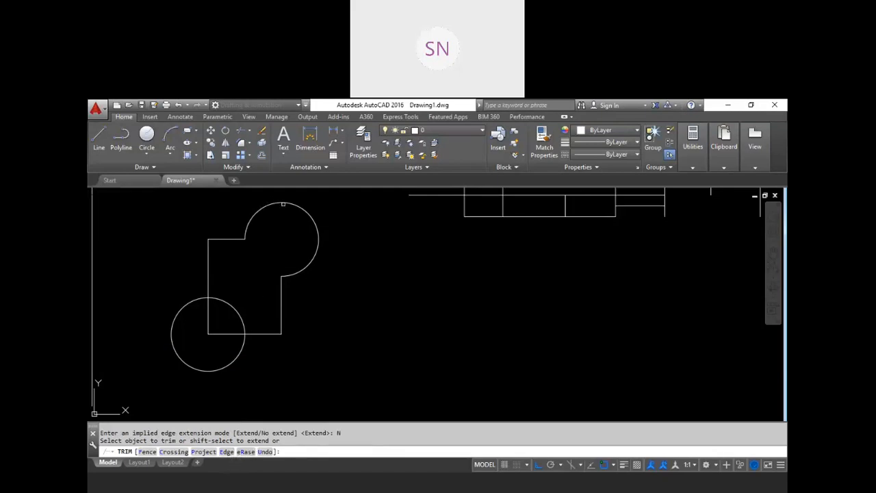
click(227, 452)
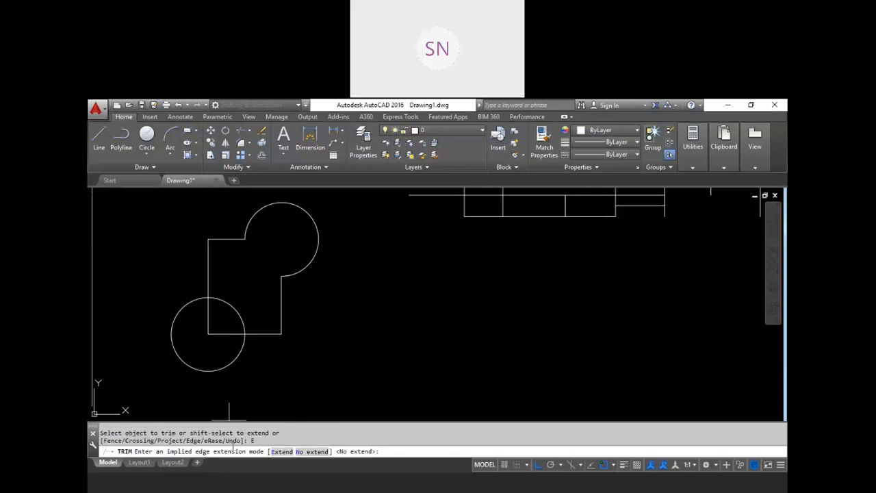
click(283, 451)
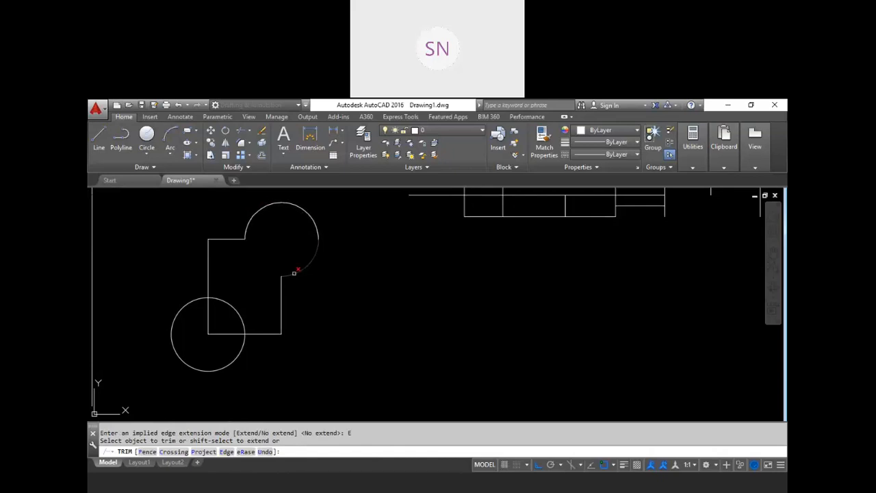
click(226, 452)
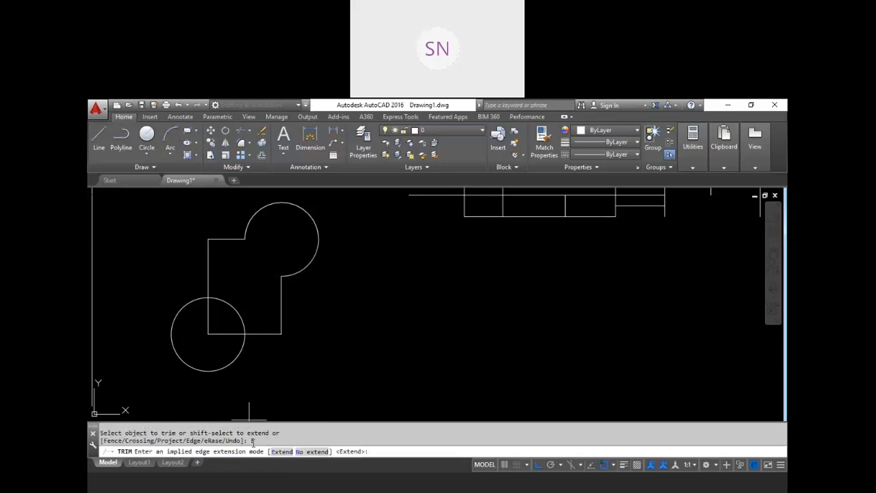
click(312, 451)
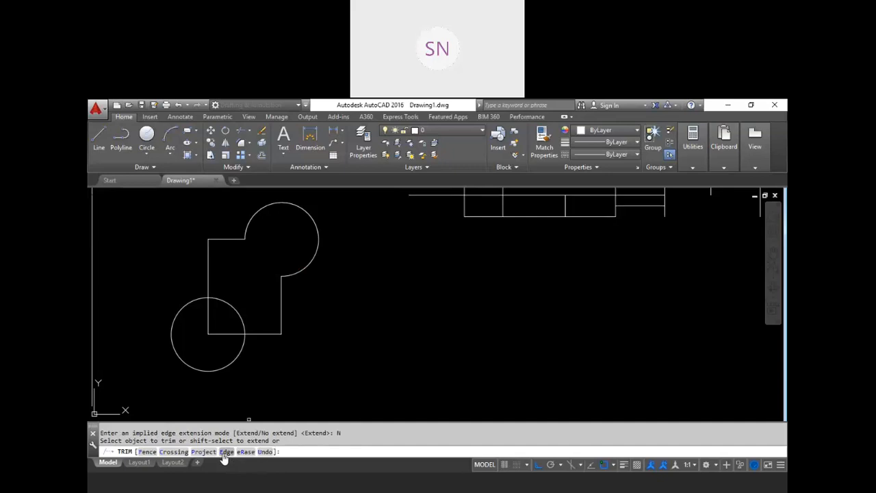
click(226, 452)
click(312, 451)
Trim the rectangle's lower-left corner inside the lower circle, plus that circle's arc outside the rectangle
middle_drag(211, 317, 266, 320)
click(261, 319)
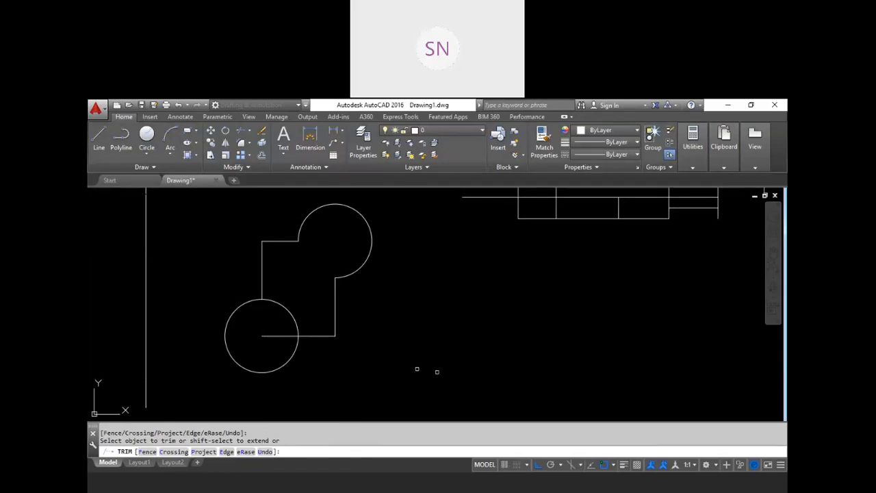
click(274, 336)
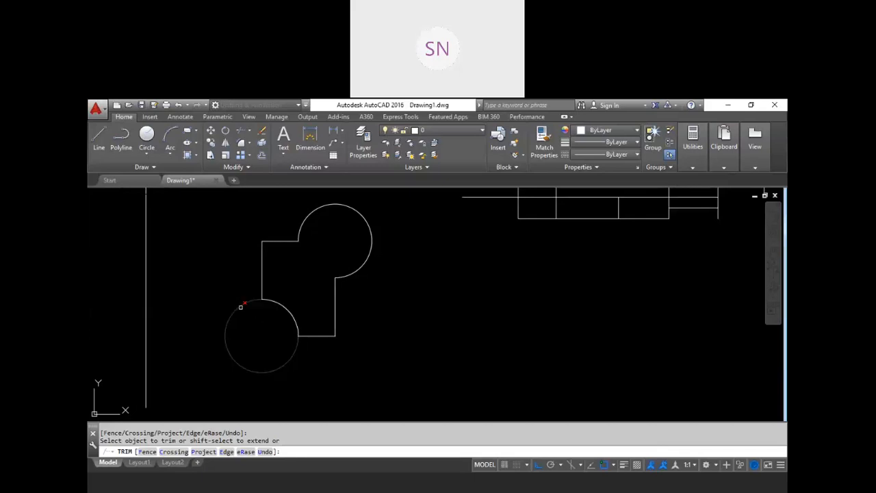
click(240, 307)
scroll(263, 346, down, 2)
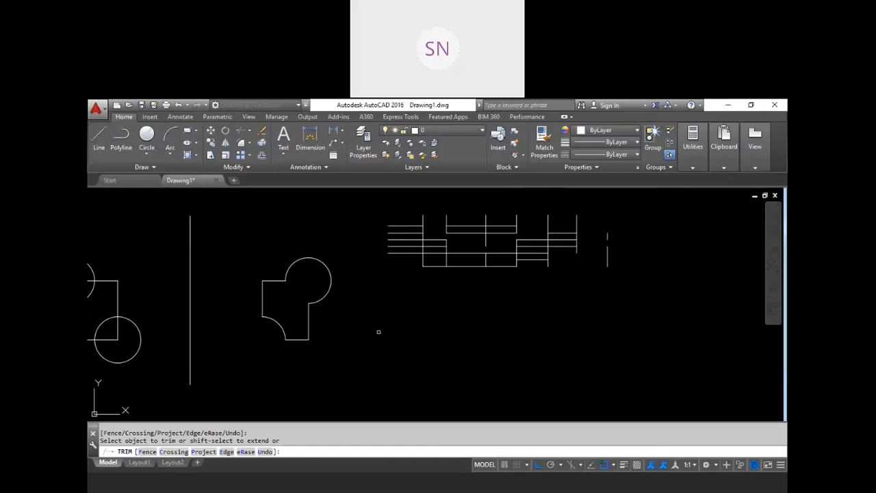
key(Escape)
key(Escape)
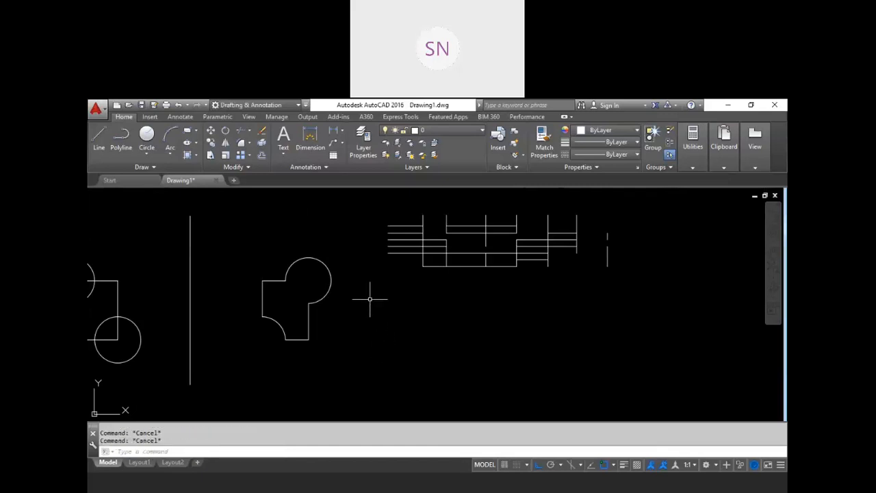
With all objects as boundary edges, extend the grid's third and fourth left-hand horizontals rightward to the third vertical
scroll(479, 245, up, 2)
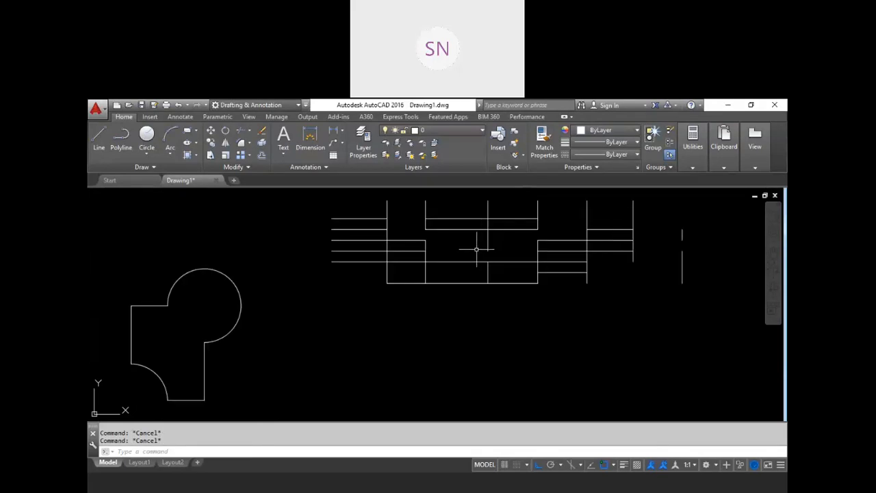
scroll(472, 228, up, 2)
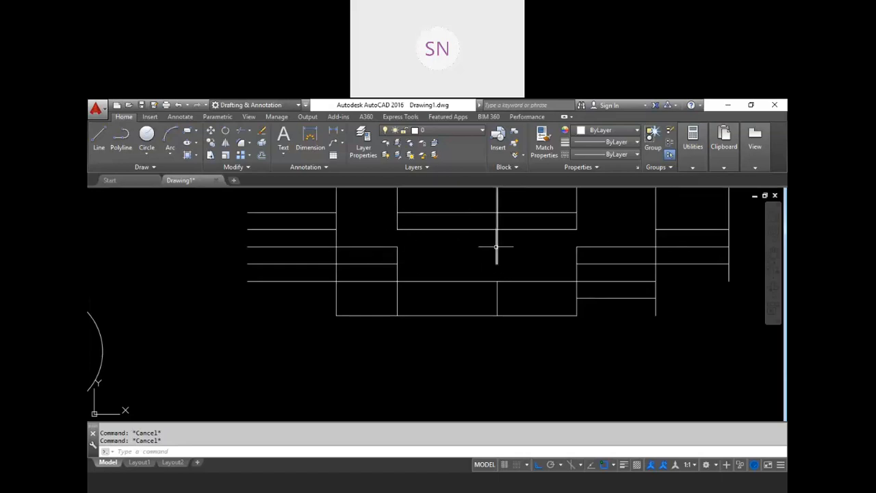
text(EX)
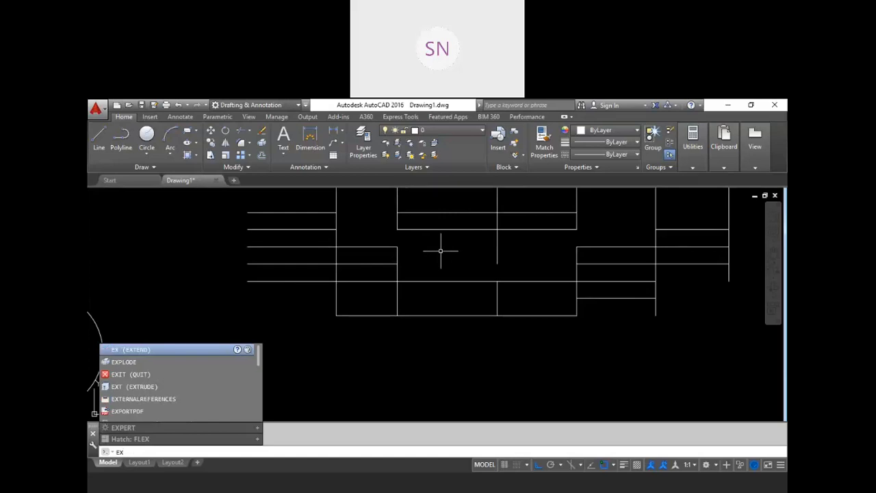
key(Return)
key(Return)
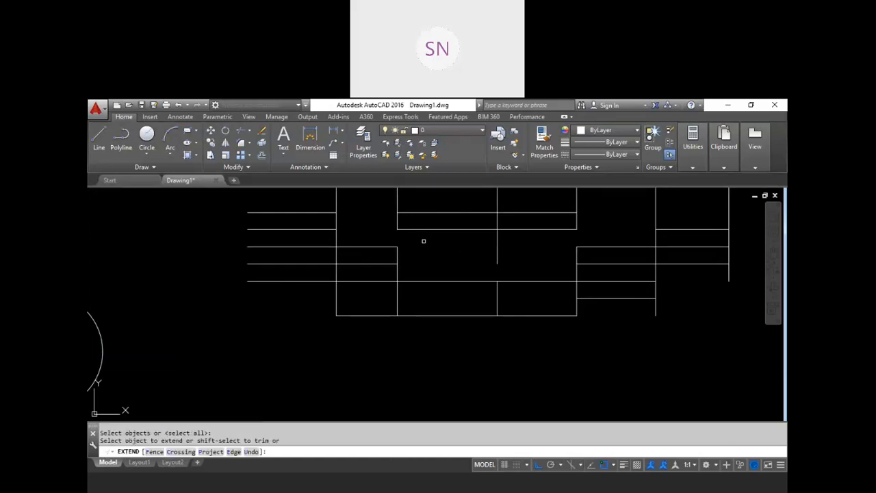
click(390, 245)
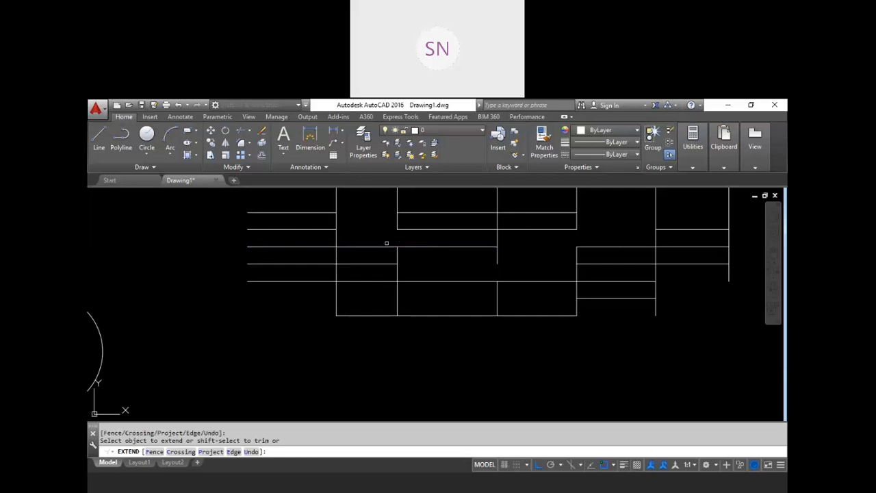
click(386, 265)
click(469, 281)
Try to extend the lower piece of the isolated vertical to the right of the grid
scroll(417, 293, down, 4)
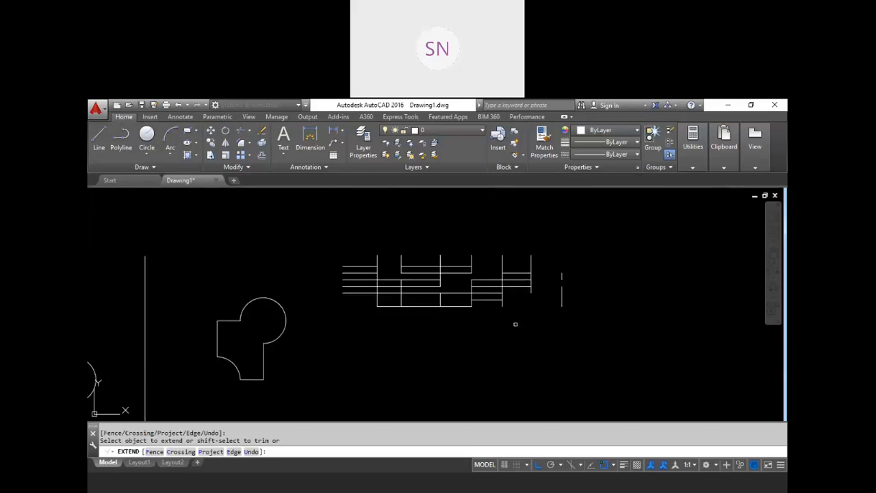
scroll(540, 303, up, 4)
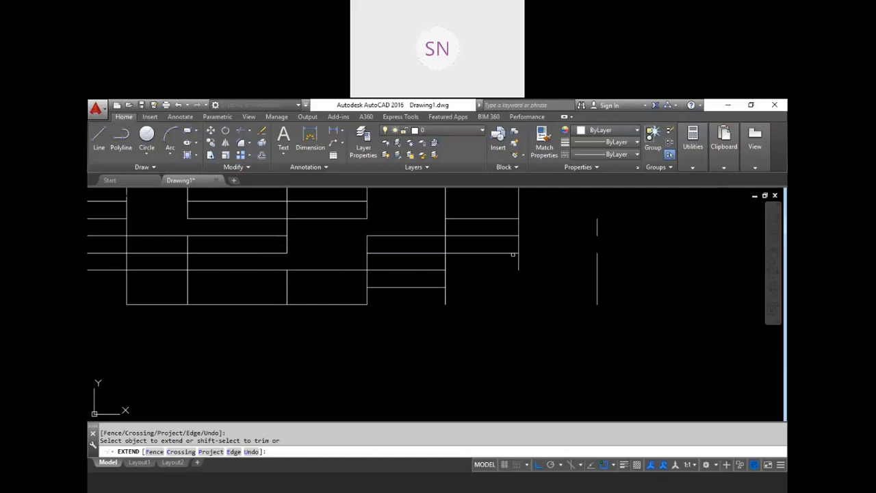
click(598, 281)
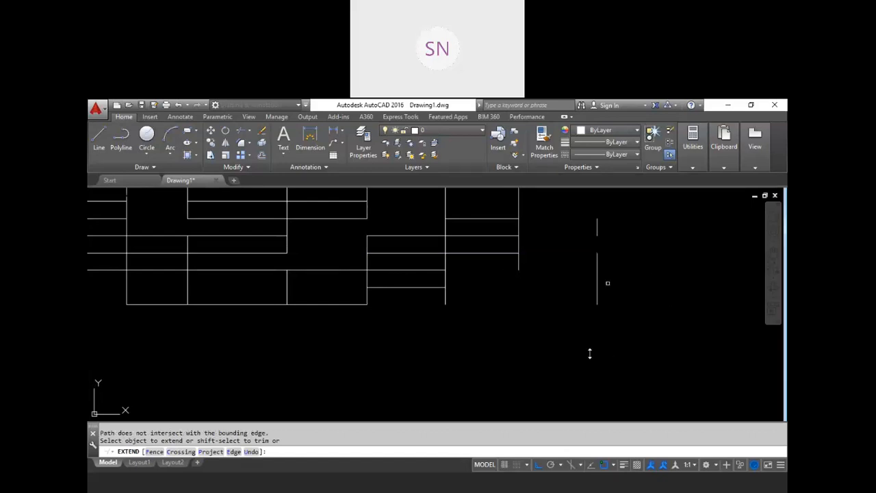
scroll(455, 294, down, 4)
scroll(305, 294, up, 4)
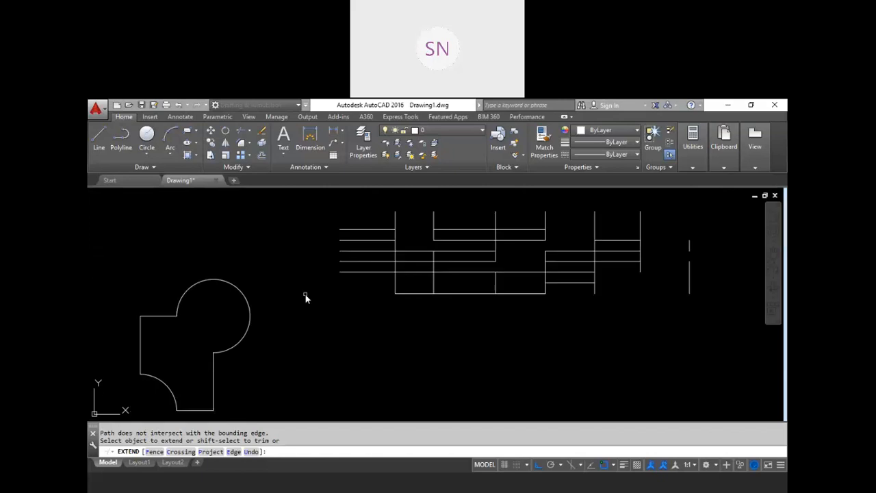
scroll(335, 283, down, 1)
scroll(335, 283, up, 1)
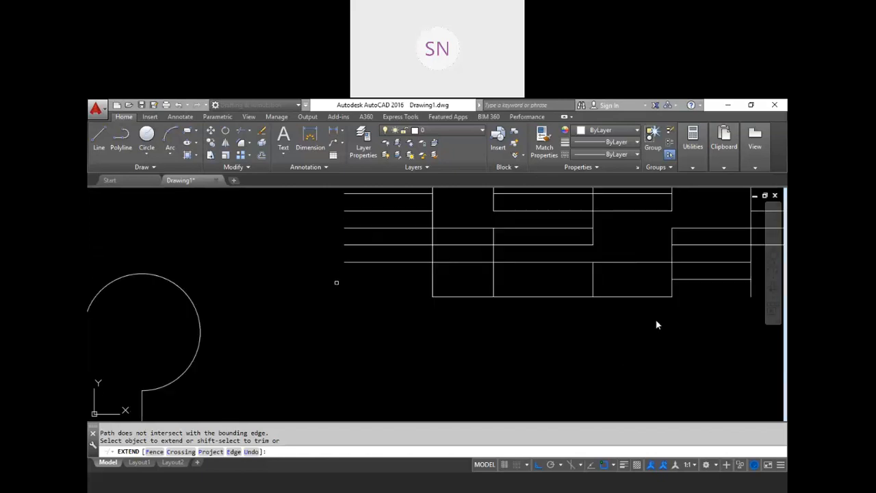
Extend the lowest horizontal that ends at the sixth vertical rightward to the isolated vertical
middle_drag(654, 240, 579, 252)
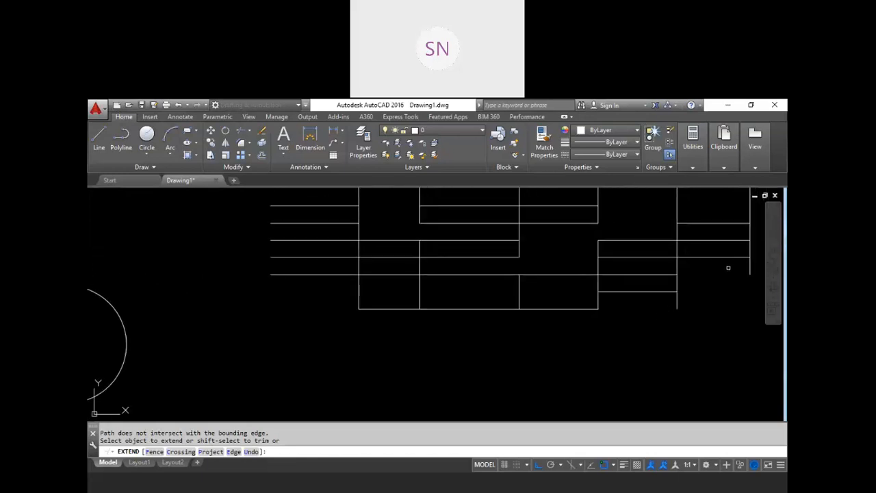
click(736, 258)
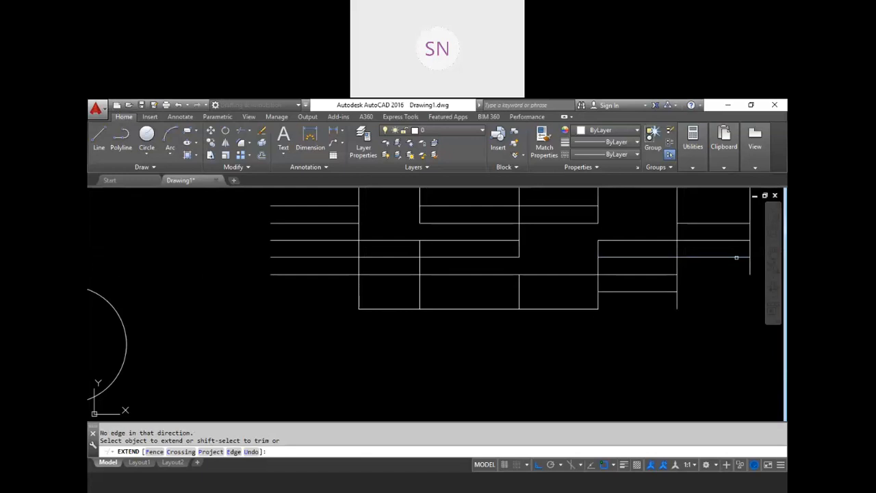
click(739, 258)
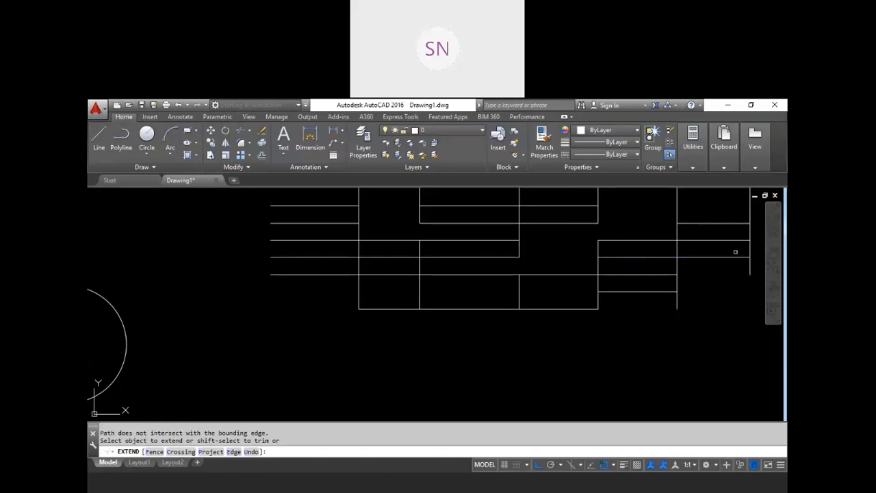
click(746, 257)
click(745, 258)
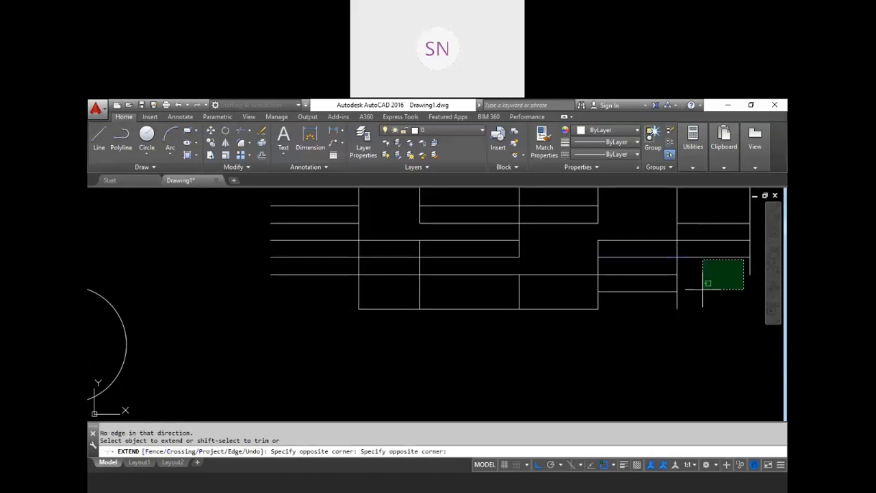
click(702, 290)
middle_drag(701, 289, 589, 299)
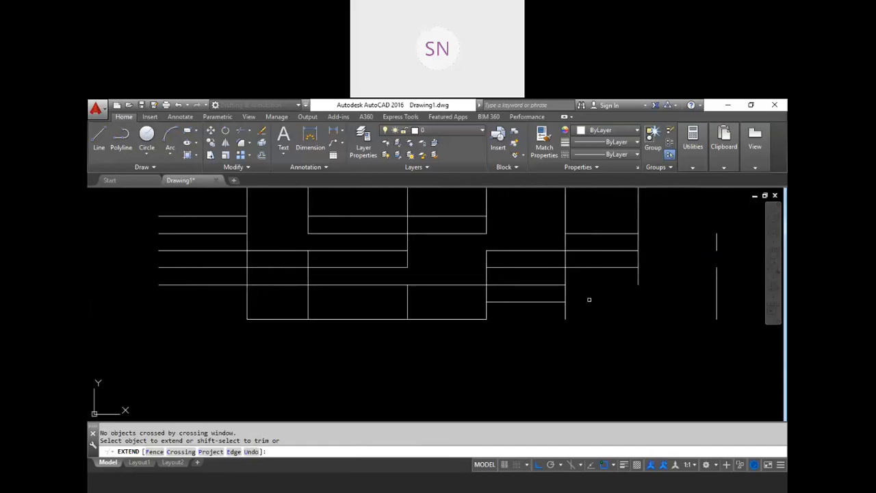
click(625, 267)
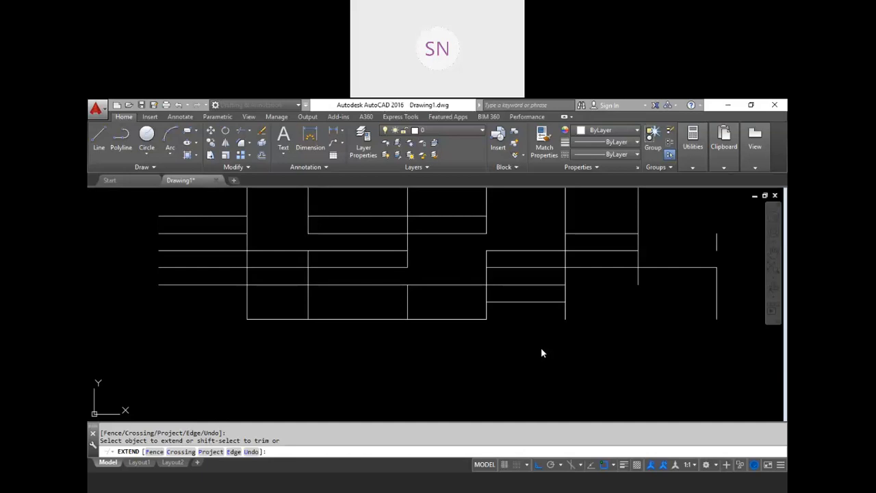
scroll(482, 325, down, 2)
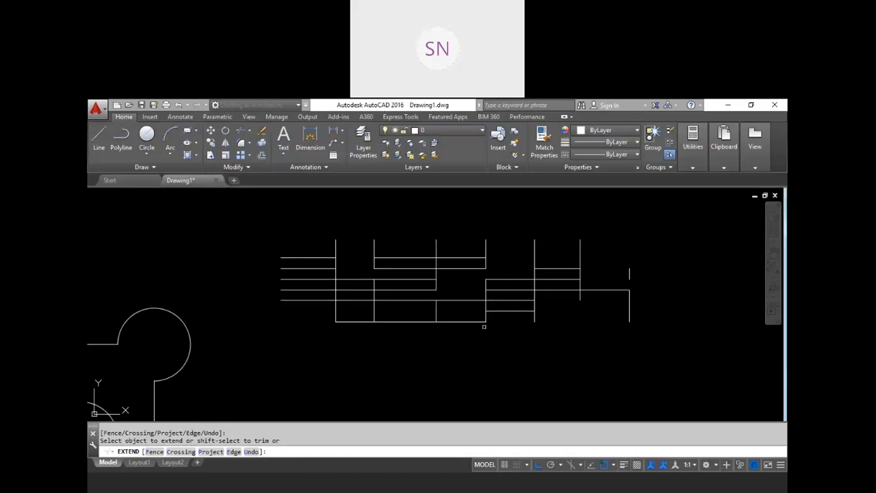
key(Escape)
key(Escape)
With all objects as cutting edges, trim the grid using a zigzag Fence from its upper-left tails through the lower cells to above the fourth-fifth vertical gap
text(tr)
key(Return)
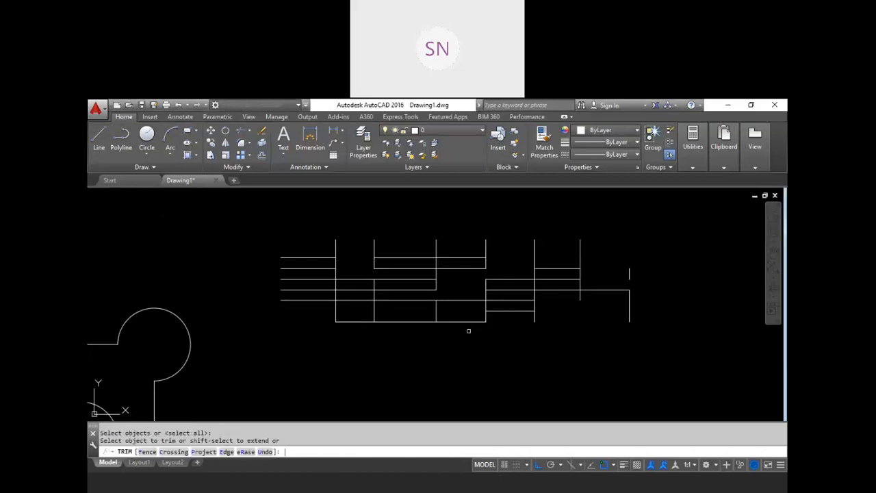
click(141, 457)
click(253, 236)
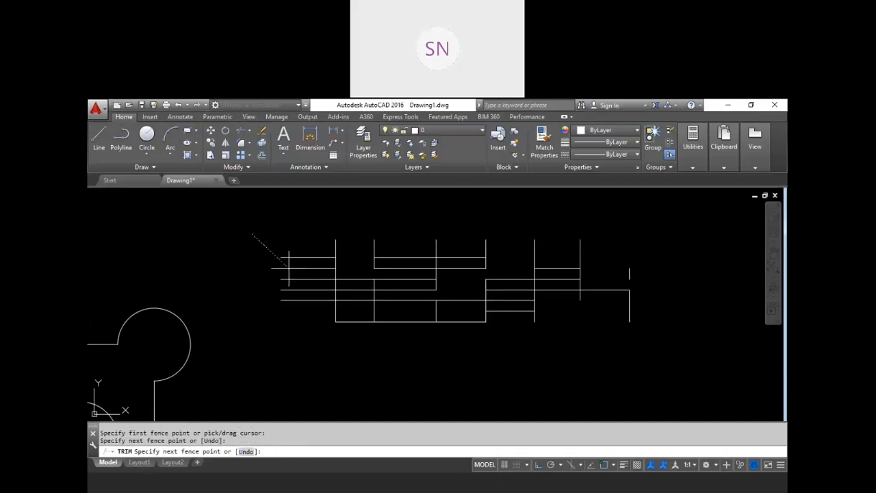
click(324, 306)
click(362, 297)
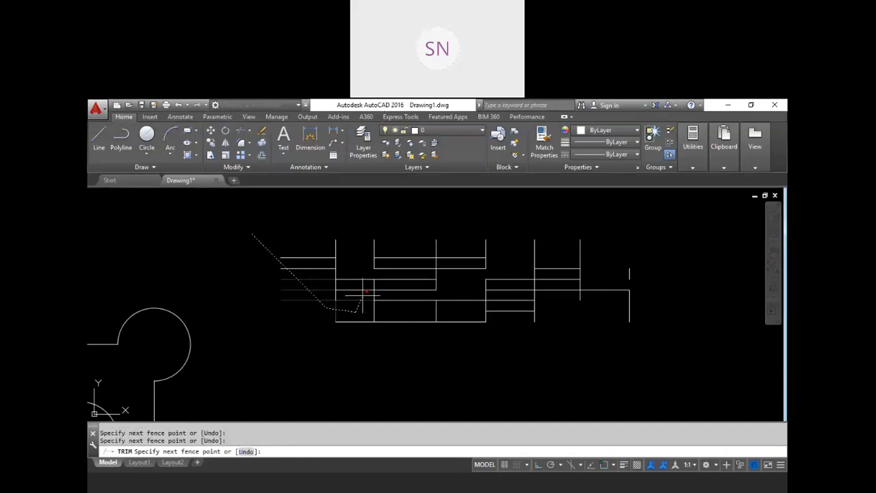
click(387, 294)
click(399, 310)
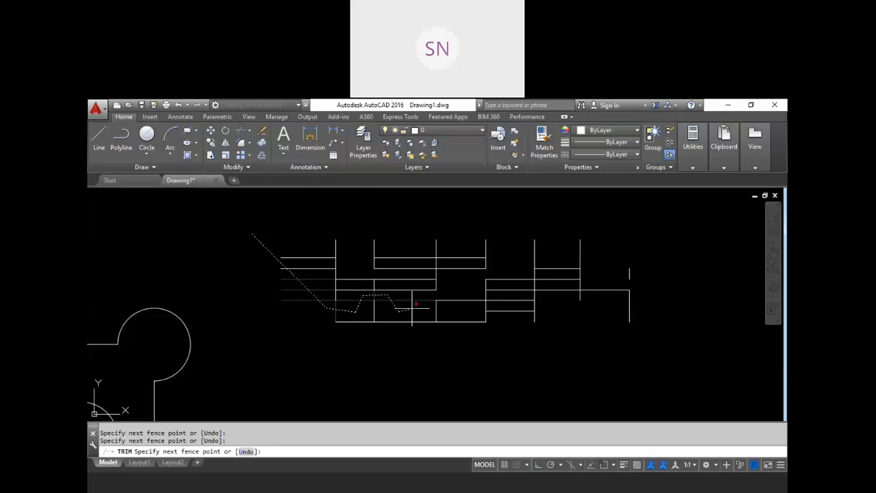
click(452, 307)
click(468, 287)
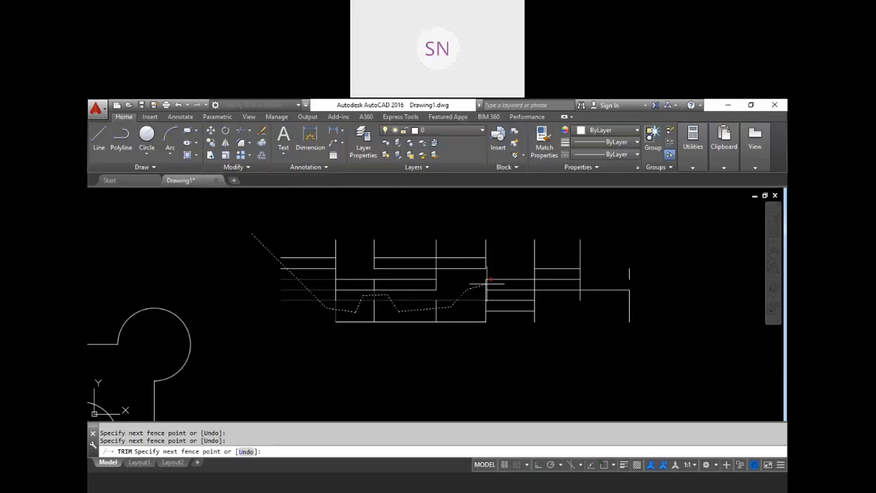
click(502, 282)
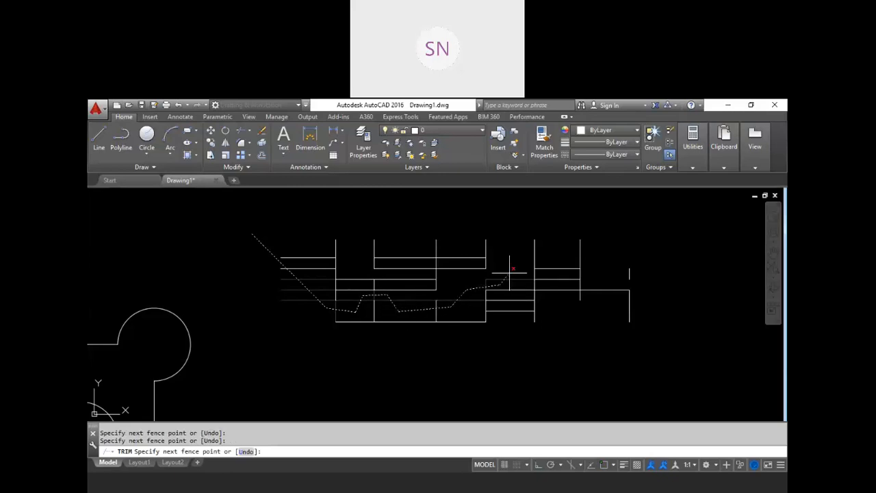
click(522, 225)
key(Return)
click(389, 297)
click(500, 289)
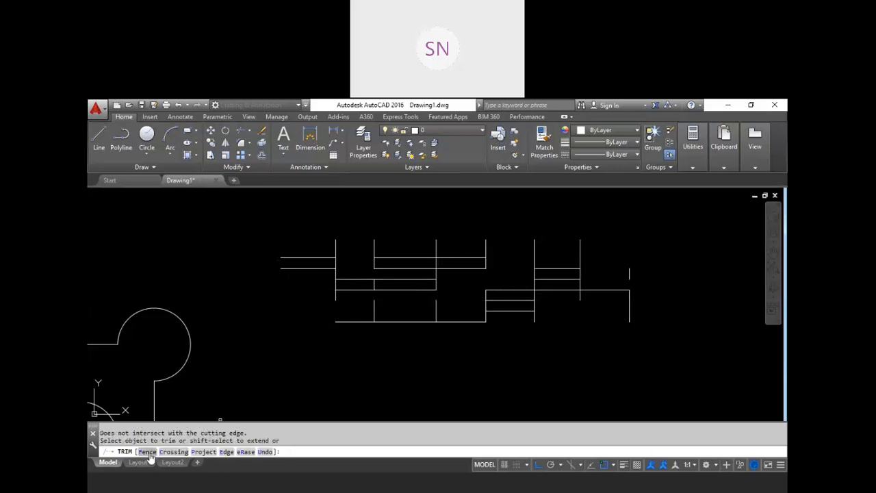
scroll(306, 301, down, 2)
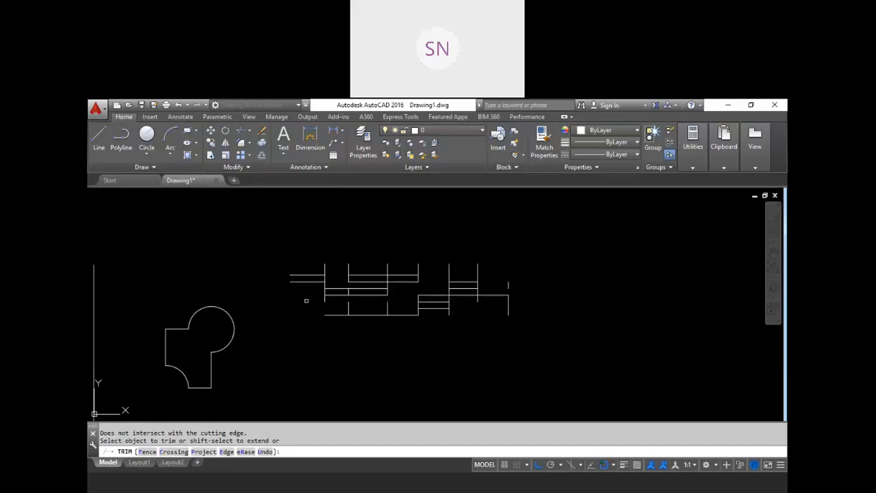
Compare the original rectangle with its two circles against the trimmed figure and the line grid, ending the Trim command
scroll(306, 300, down, 3)
scroll(321, 320, down, 2)
scroll(185, 346, up, 2)
scroll(225, 310, up, 2)
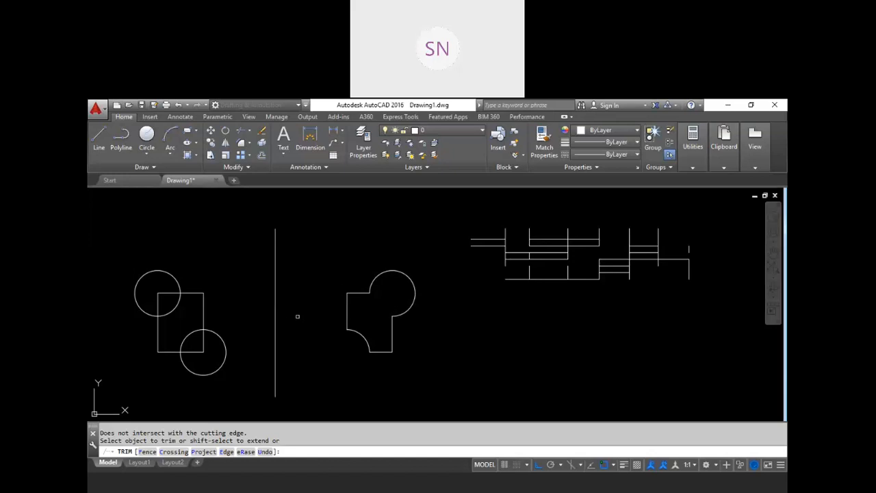
scroll(297, 316, down, 3)
scroll(292, 295, up, 5)
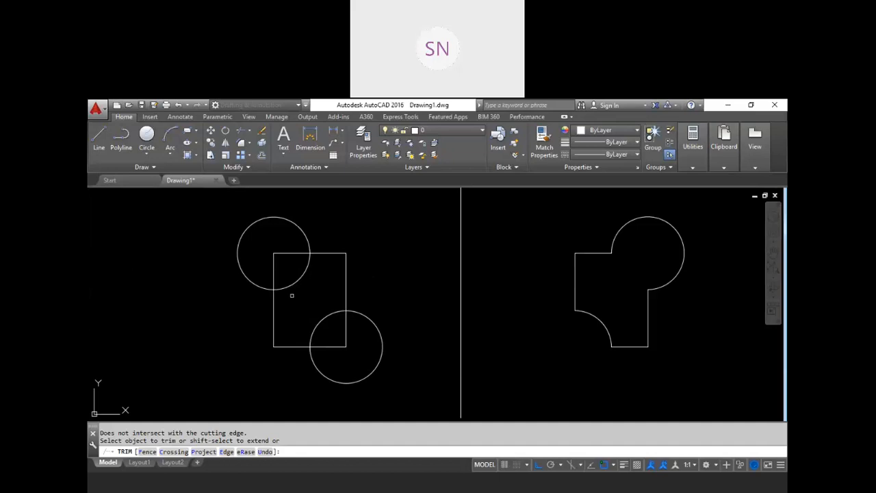
scroll(391, 252, down, 3)
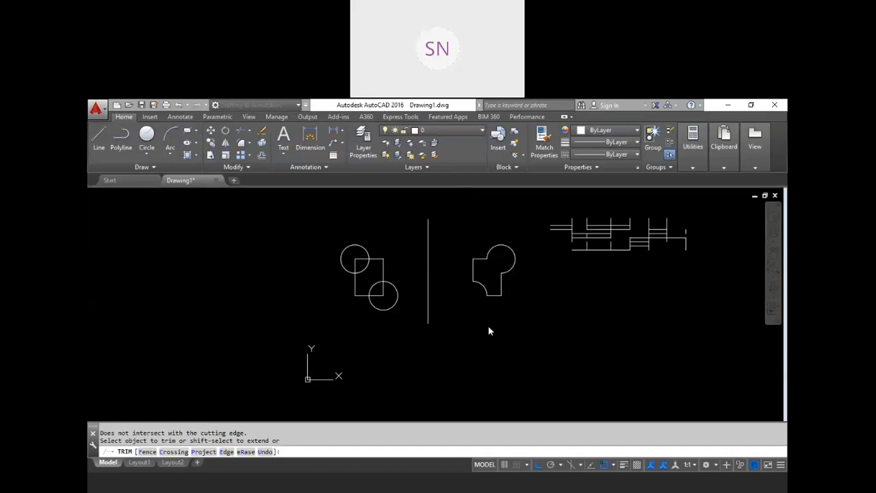
scroll(496, 302, up, 4)
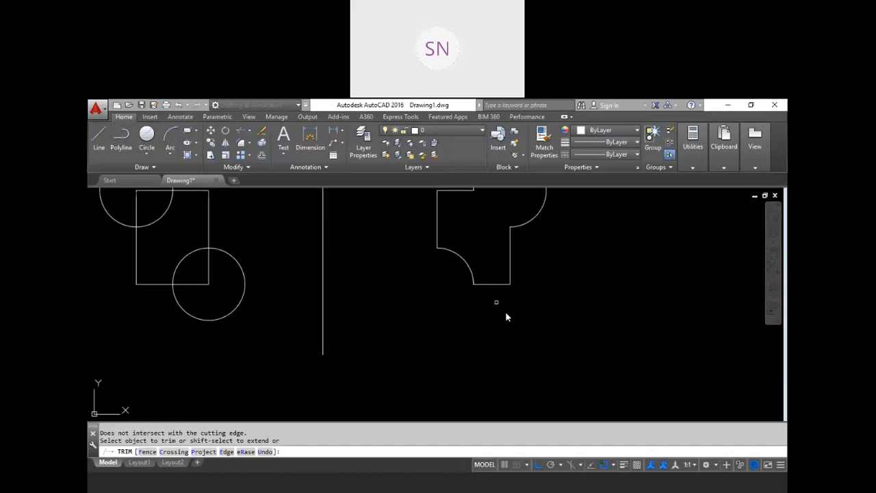
click(481, 314)
click(454, 332)
key(Escape)
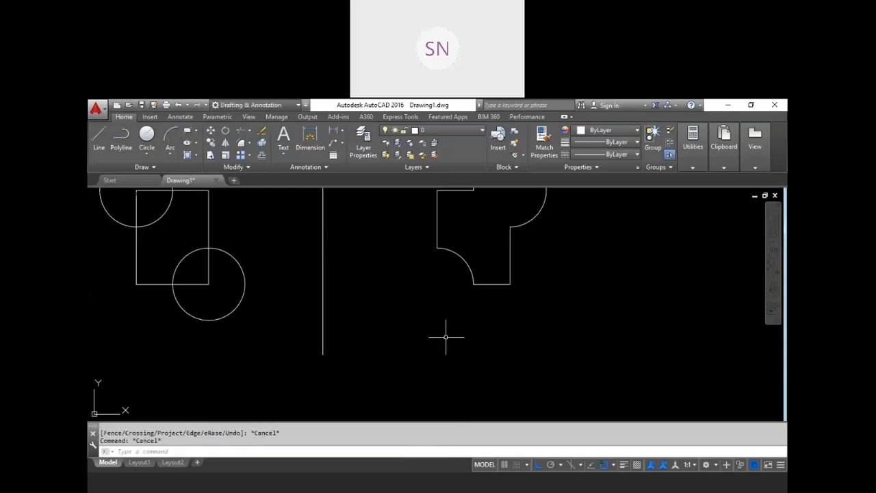
Draw a rectangle with a fillet radius of 5 in the empty space to the lower right of the trimmed figure
text(REC)
key(Return)
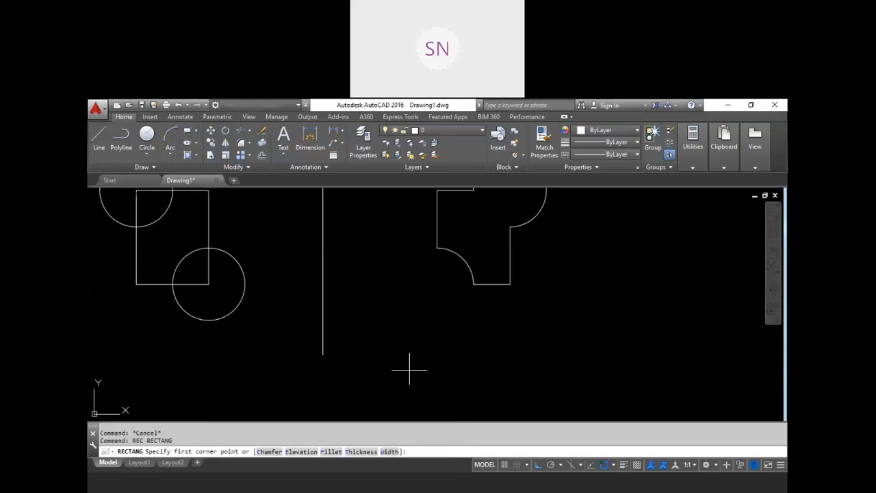
click(331, 451)
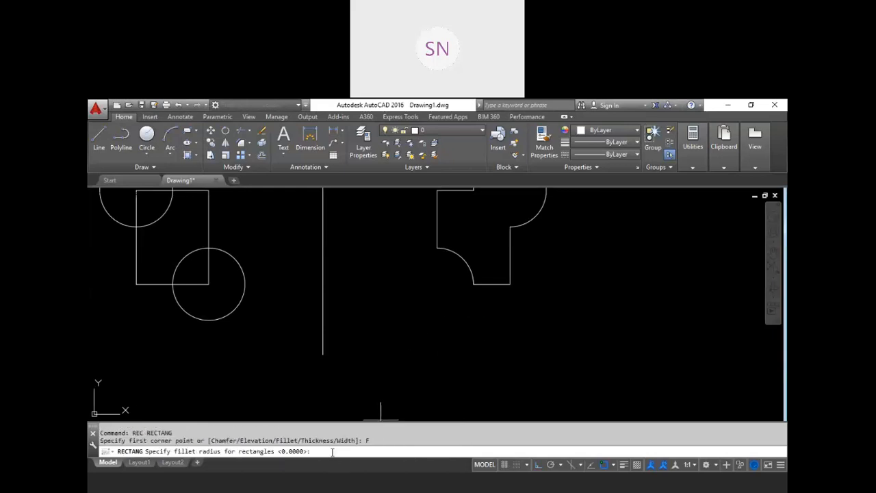
text(5)
key(Return)
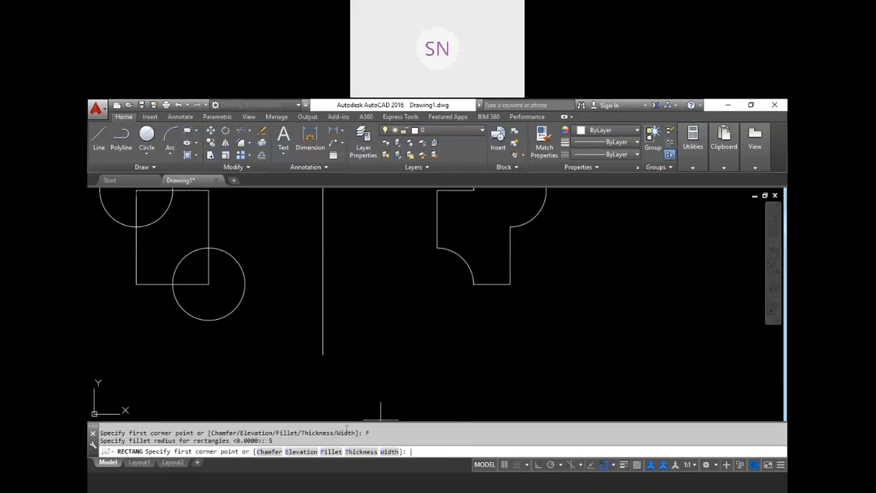
click(587, 334)
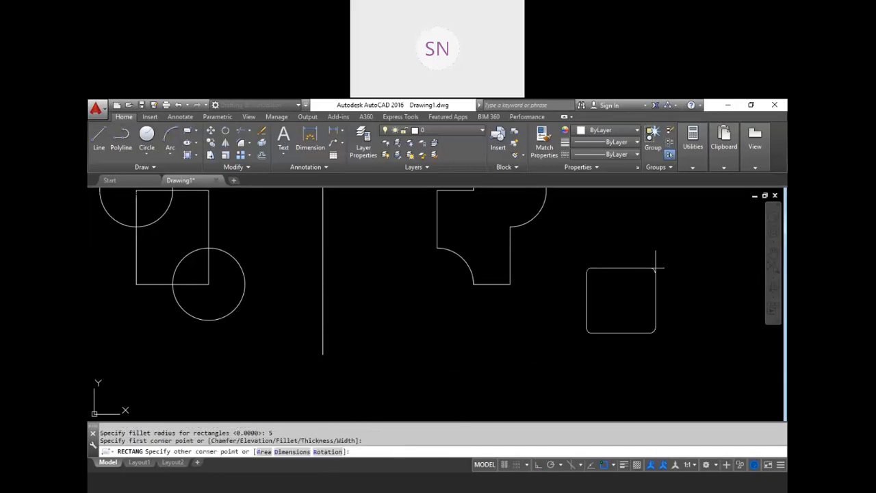
click(648, 299)
scroll(626, 314, up, 4)
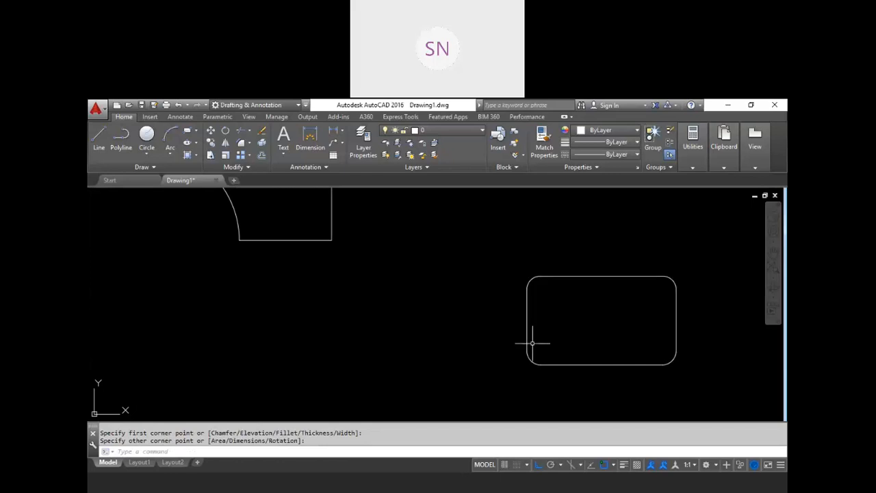
scroll(514, 308, down, 2)
scroll(528, 293, down, 1)
scroll(570, 260, down, 1)
scroll(694, 243, up, 1)
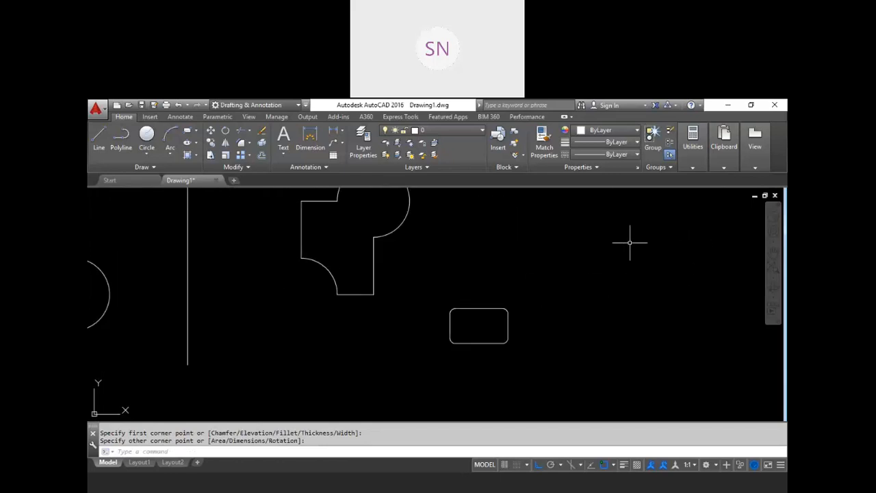
key(Escape)
key(Escape)
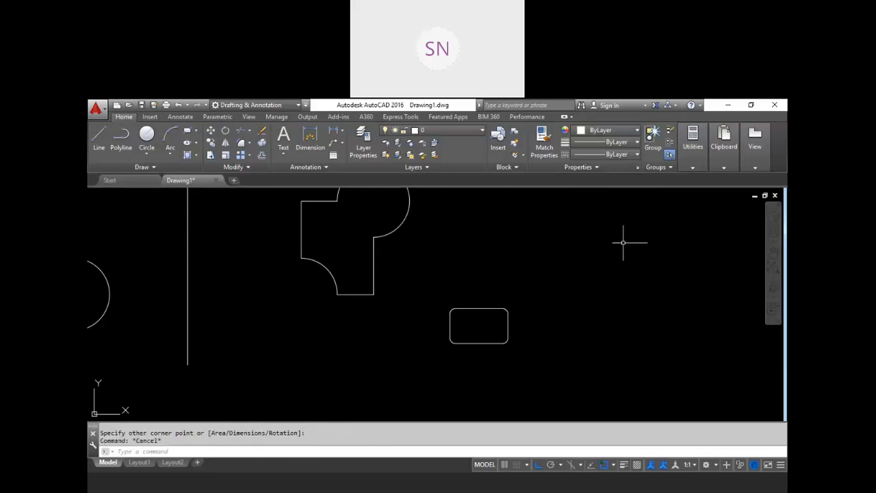
Draw an open stepped outline with Line right of the rounded rectangle: a three-step staircase descending rightward, then back up in two steps
key(l)
key(Return)
click(485, 252)
click(556, 252)
click(556, 299)
click(597, 299)
click(597, 340)
click(637, 340)
click(638, 366)
click(709, 366)
click(709, 300)
click(643, 246)
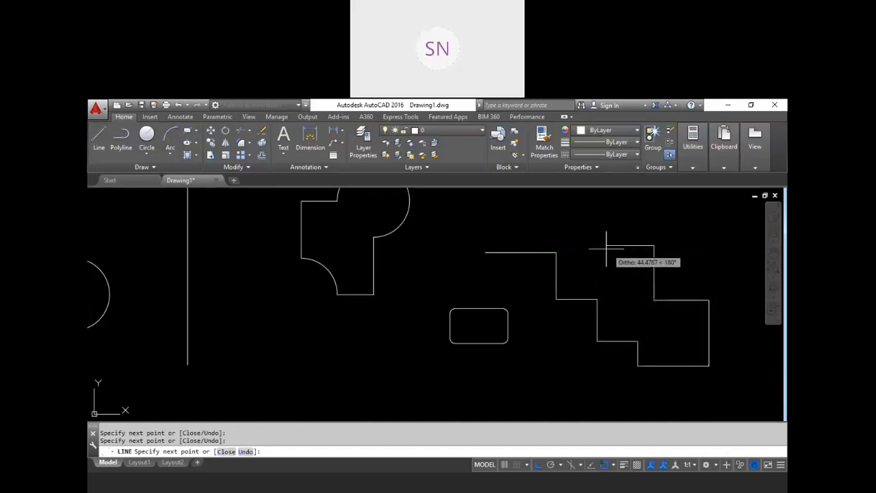
click(602, 247)
key(Return)
key(Escape)
key(Escape)
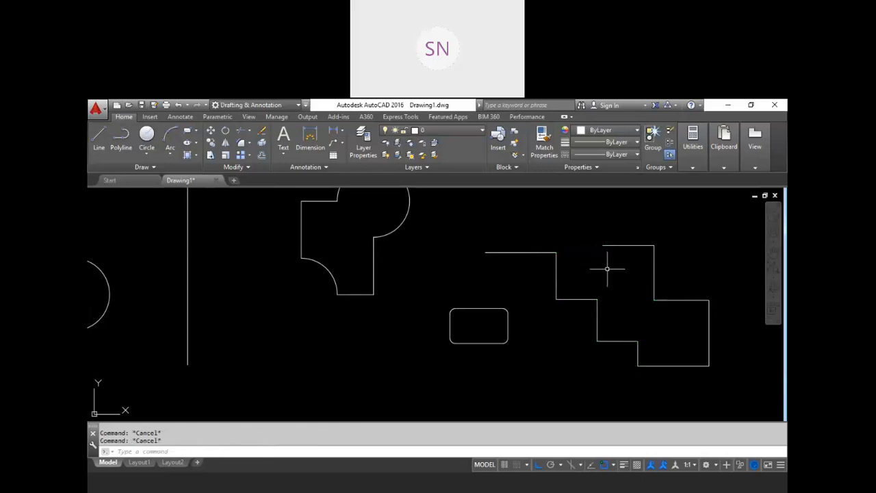
Using Chamfer distances 20 and 10 with Multiple, chamfer the staircase's top outer corner vertical-first and the inner corner below it horizontal-first
scroll(596, 264, up, 2)
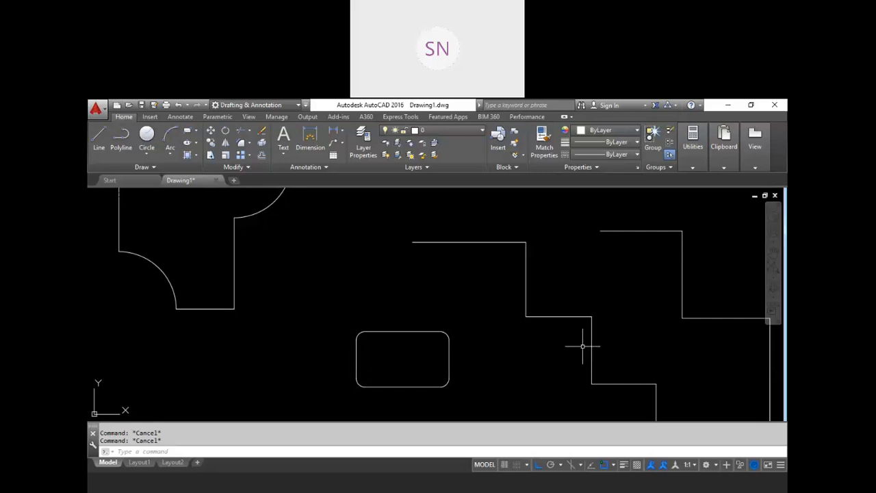
text(CHA)
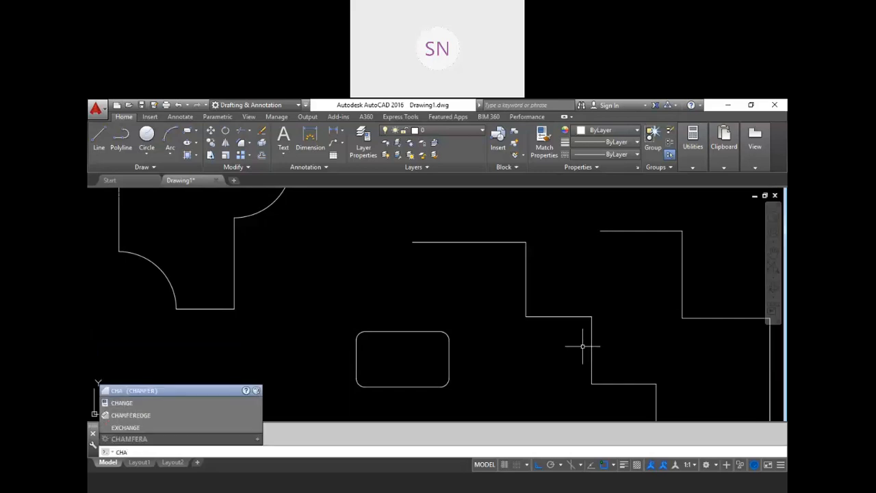
key(Return)
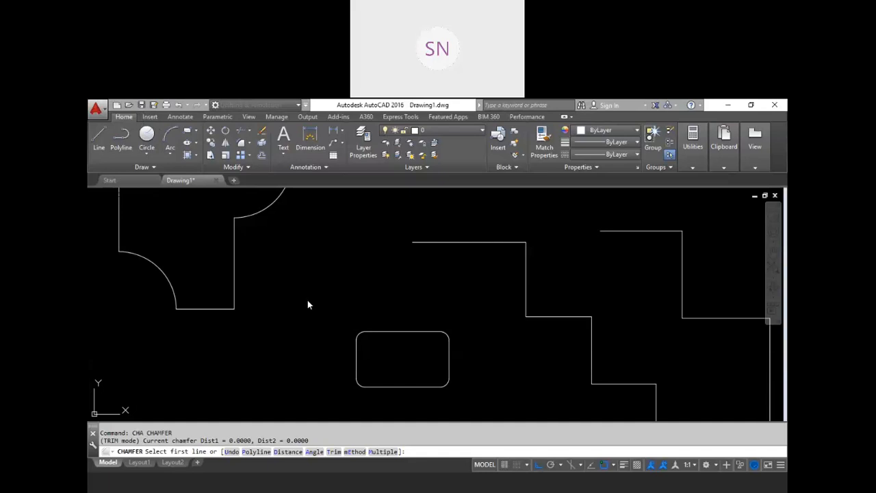
click(288, 451)
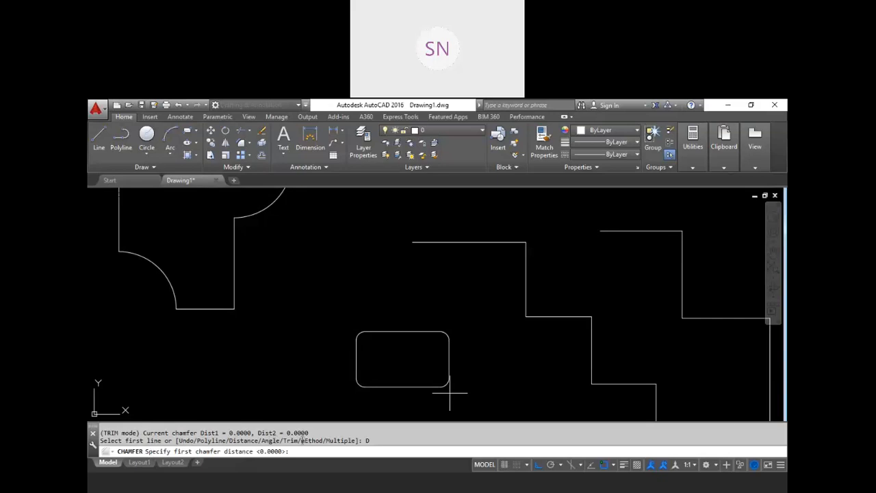
text(20)
key(Return)
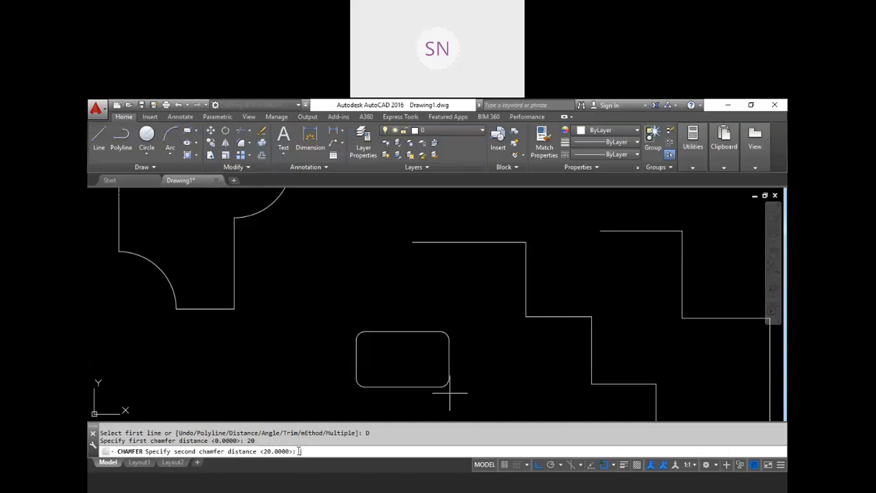
text(10)
key(Return)
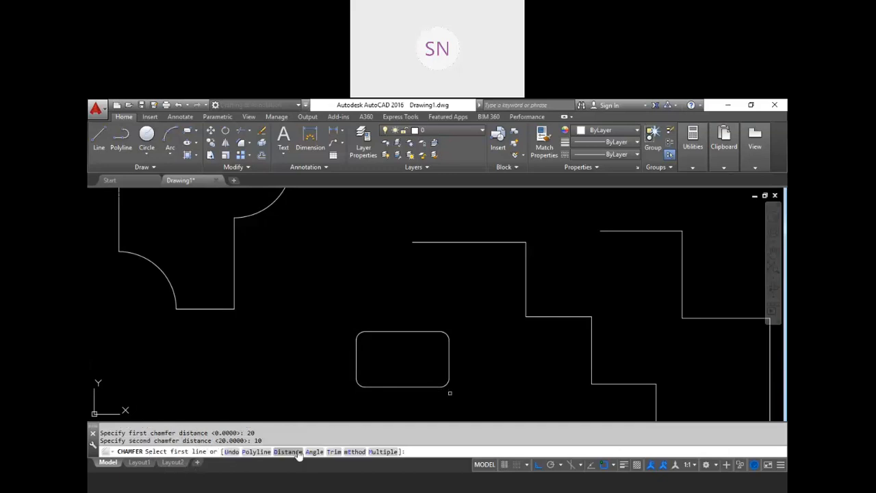
click(381, 452)
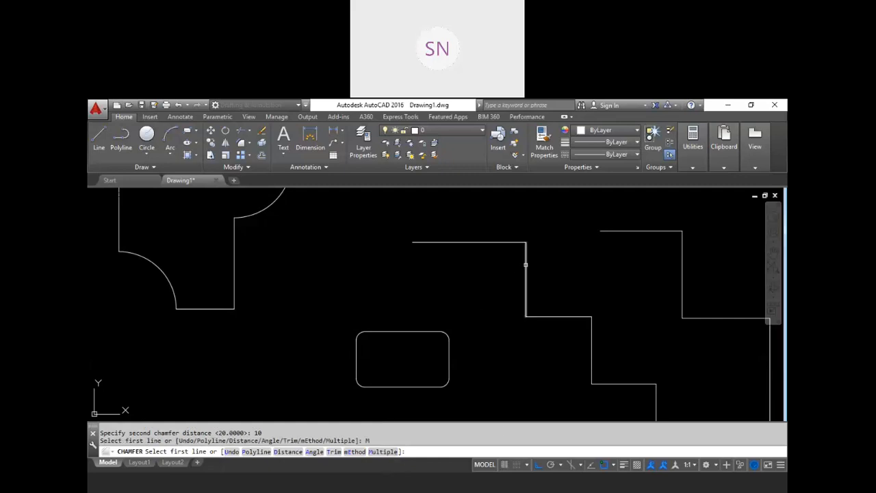
click(526, 264)
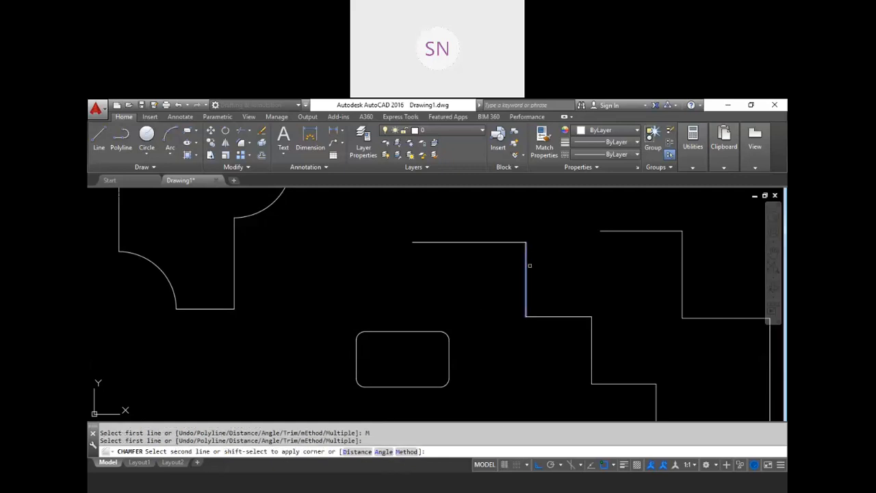
click(483, 243)
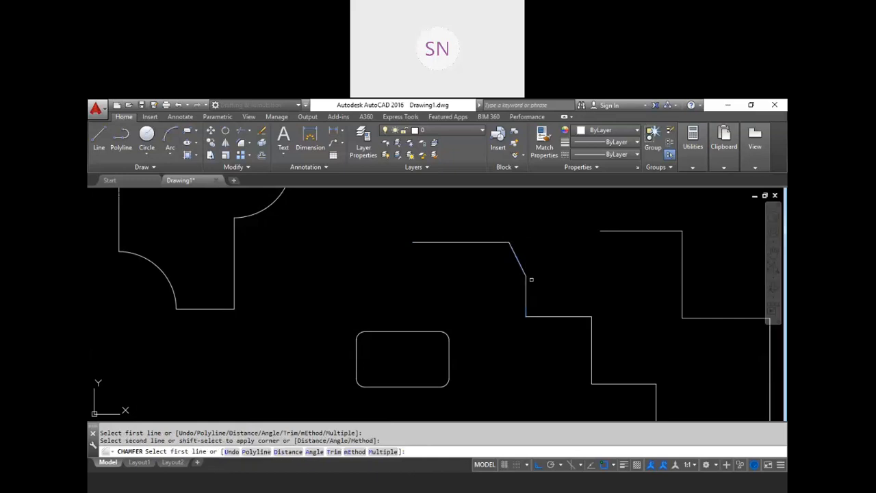
click(556, 316)
click(527, 299)
click(573, 317)
click(590, 338)
click(589, 344)
click(589, 344)
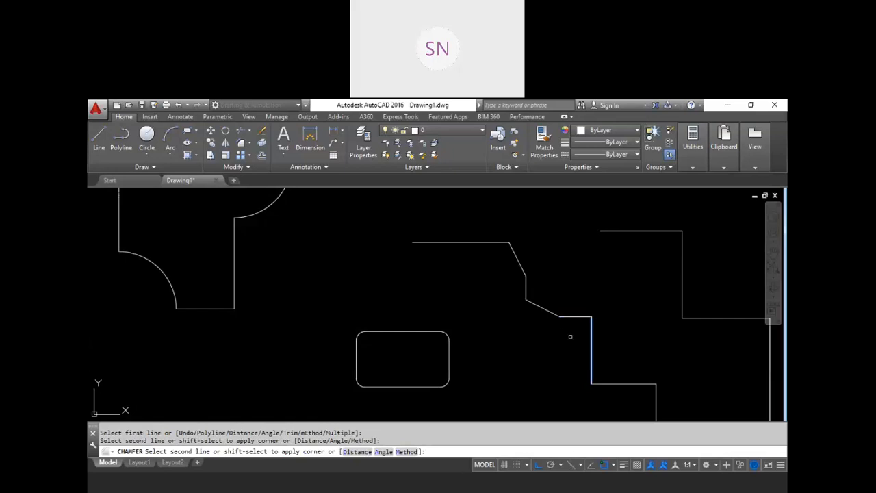
scroll(574, 329, up, 4)
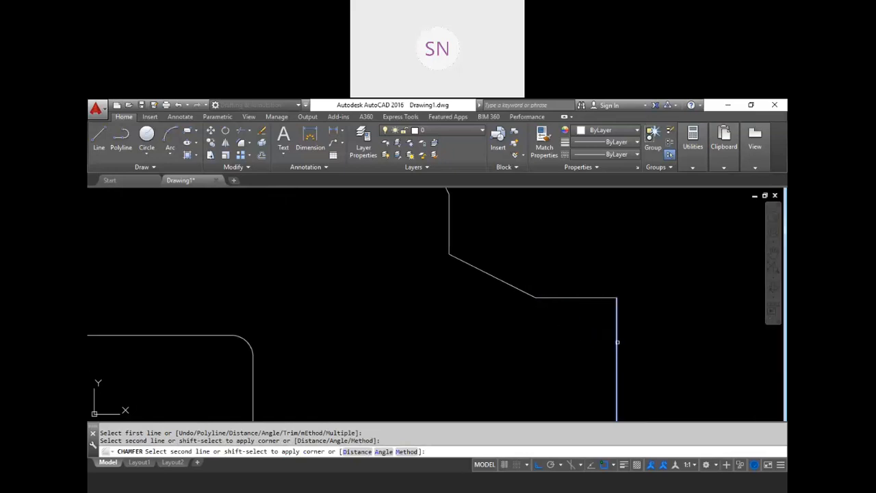
key(Escape)
key(Escape)
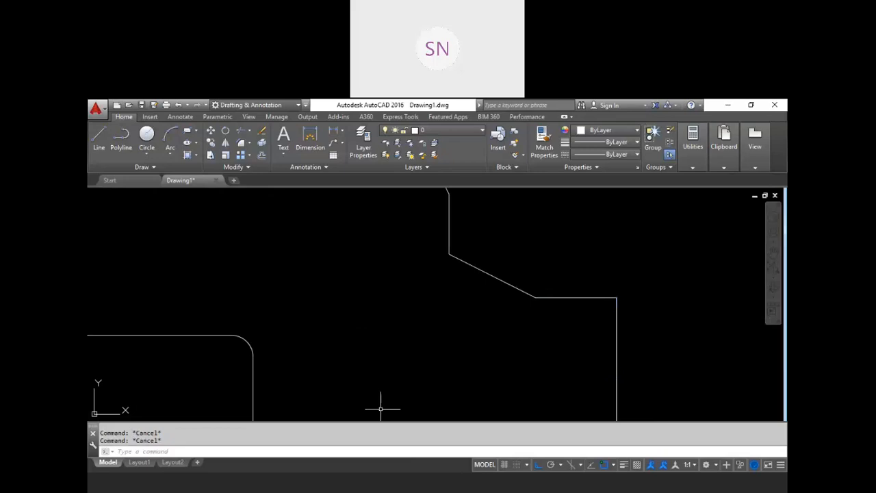
key(Return)
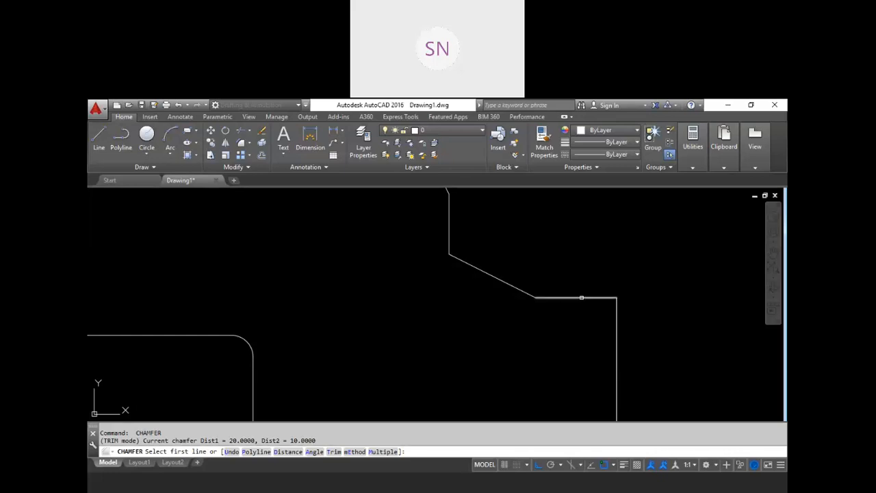
click(581, 297)
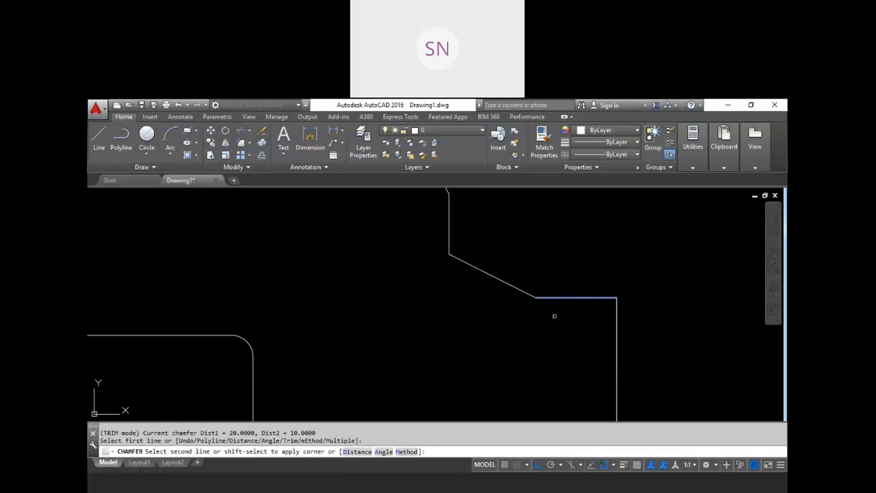
key(Escape)
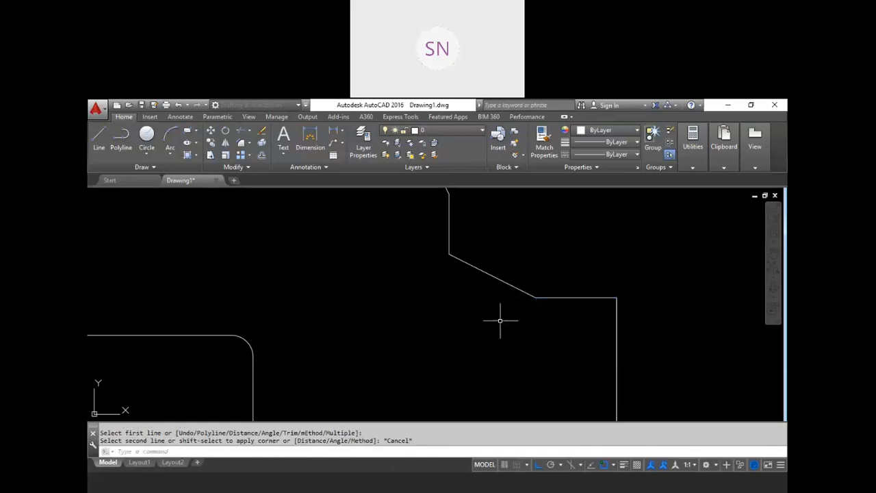
text(Ca)
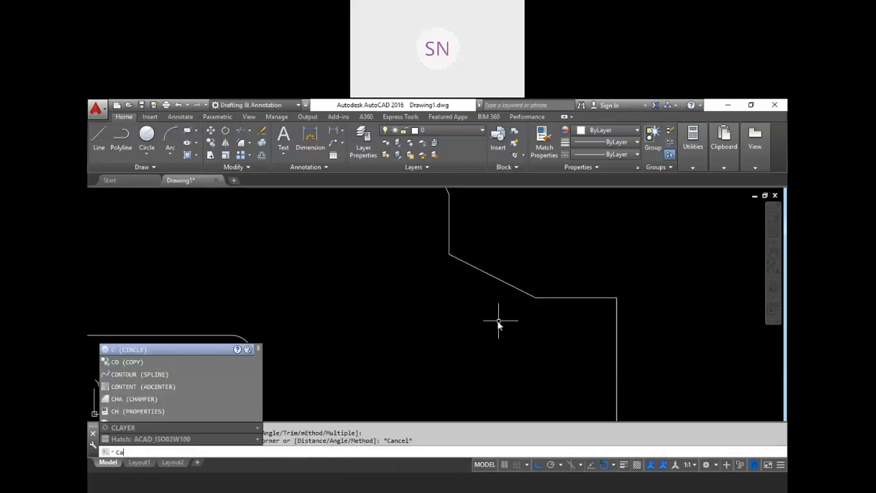
key(Return)
key(Escape)
key(Escape)
key(Escape)
Keeping distances 20 and 10 with Multiple, chamfer the inner corner at the foot of the staircase's second vertical, picking the vertical first
text(cha)
key(Return)
text(d)
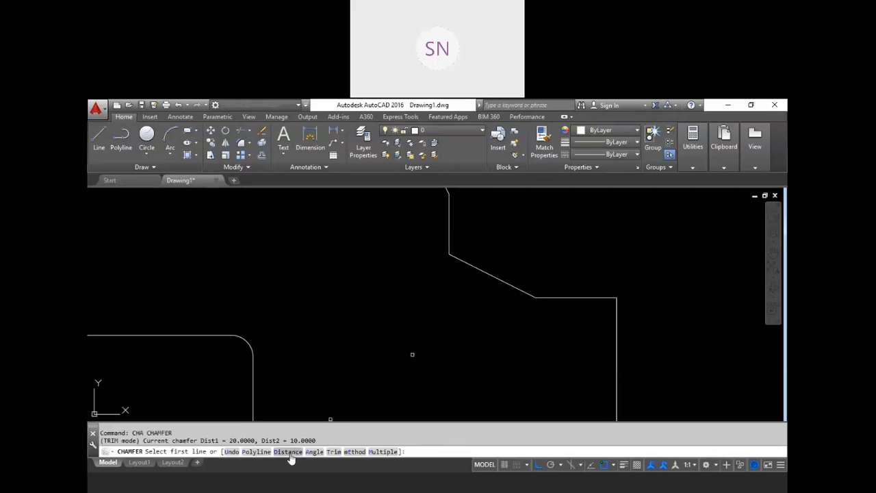
key(Return)
key(Return)
key(Return)
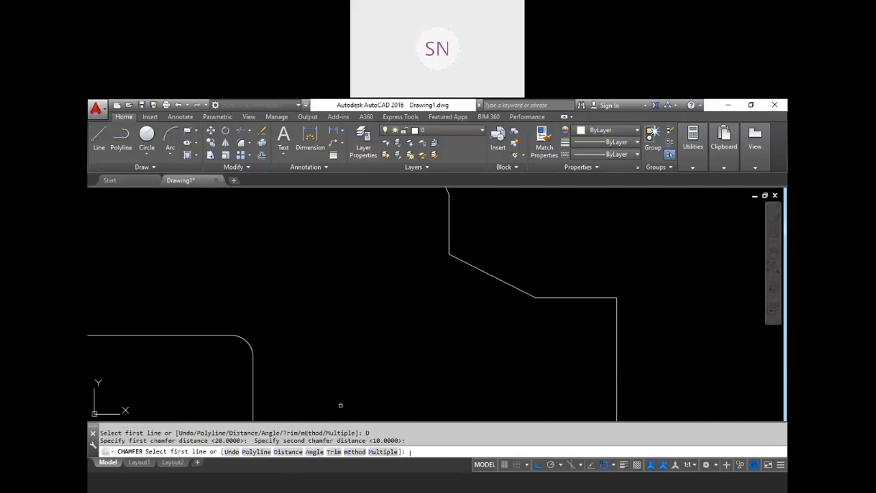
scroll(404, 269, down, 4)
scroll(499, 350, up, 3)
text(m)
key(Return)
click(481, 317)
click(505, 344)
scroll(418, 336, down, 2)
scroll(613, 370, up, 2)
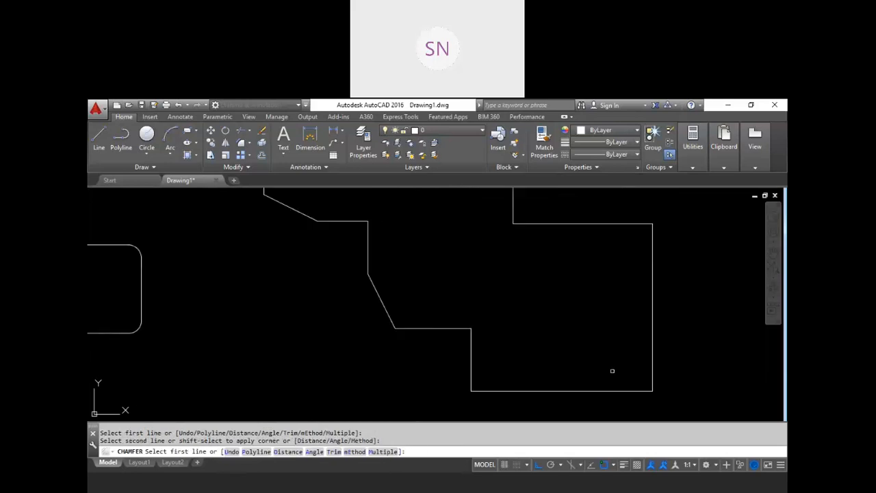
Set Chamfer's Angle method to length 10 and angle 30, then chamfer the outer corner of the staircase's third step, picking the horizontal first
click(314, 453)
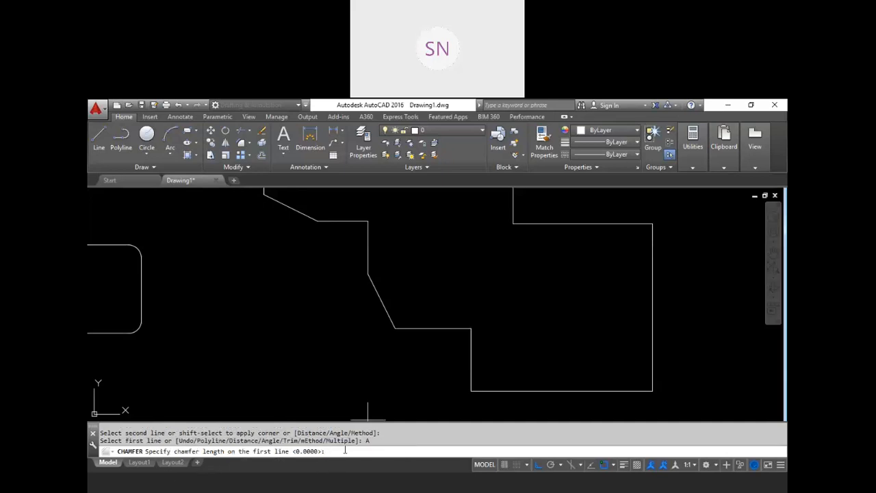
text(10)
key(Return)
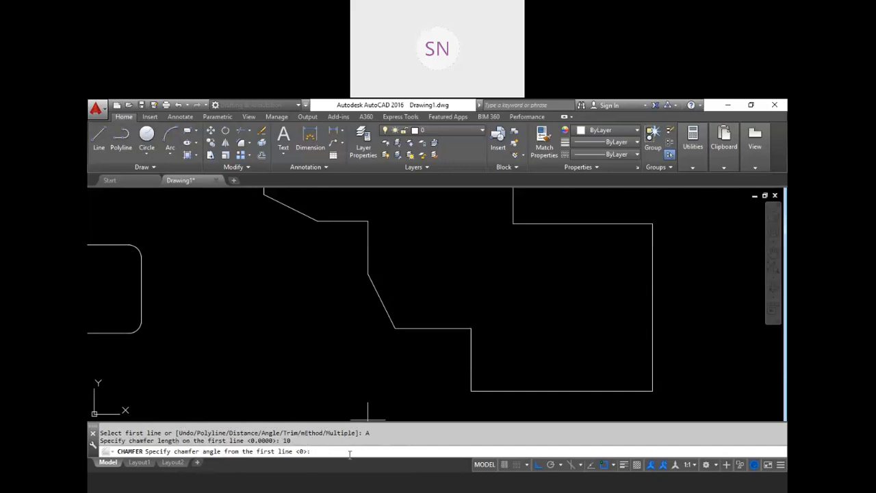
text(30)
key(Return)
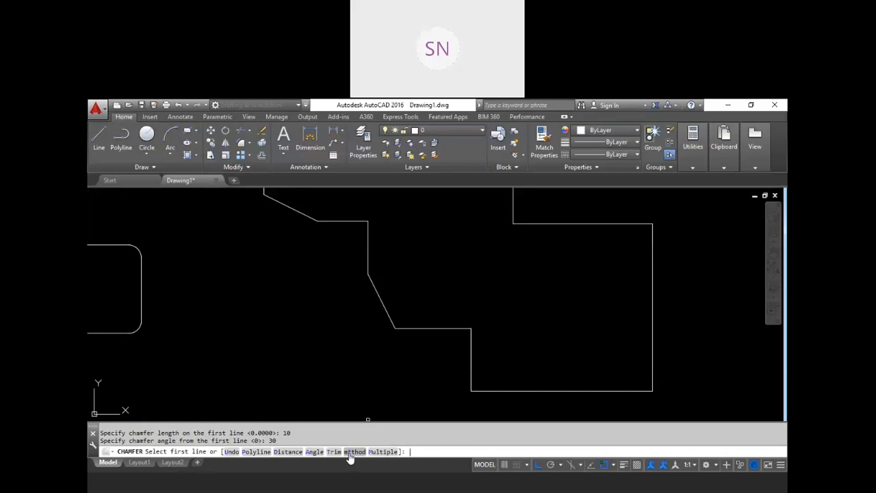
scroll(490, 346, up, 4)
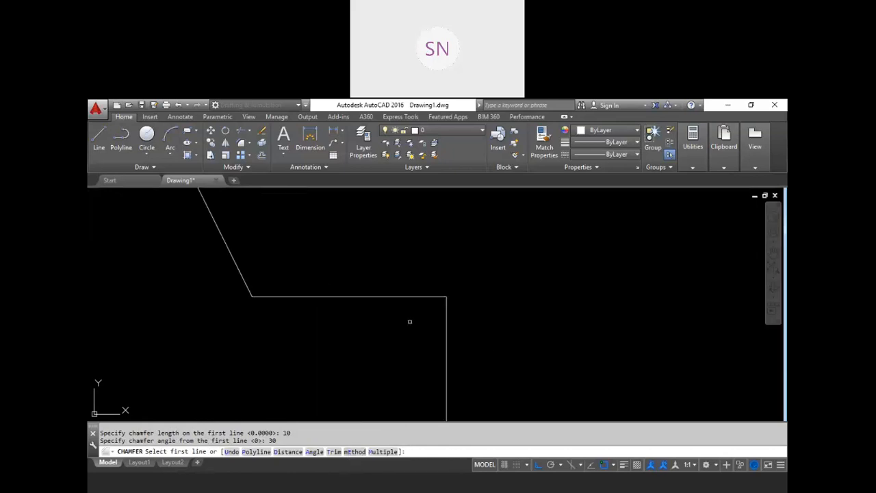
click(374, 297)
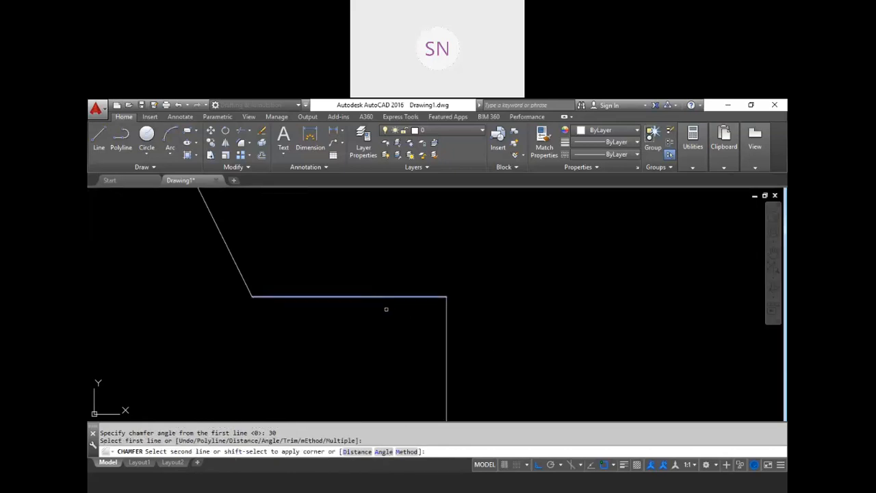
click(445, 337)
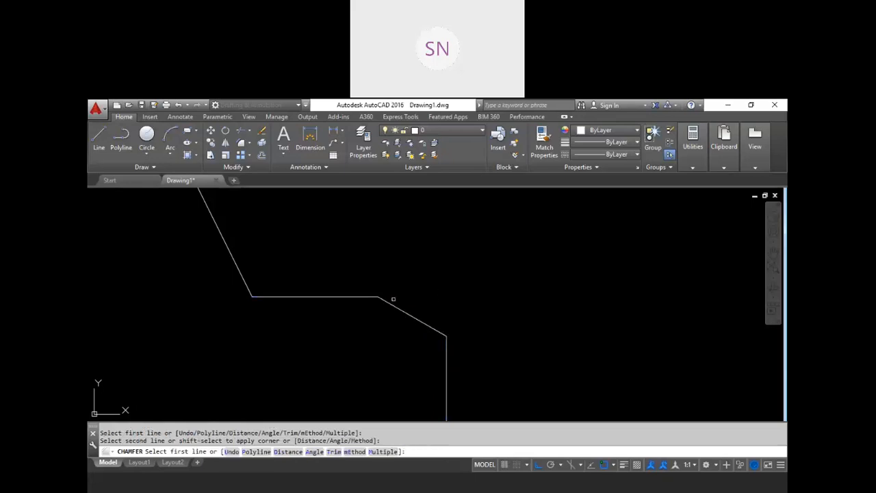
With length 10 and angle 30, chamfer the inner corner at the foot of the staircase's third vertical, vertical first, and end the command
scroll(424, 294, down, 4)
scroll(440, 268, up, 2)
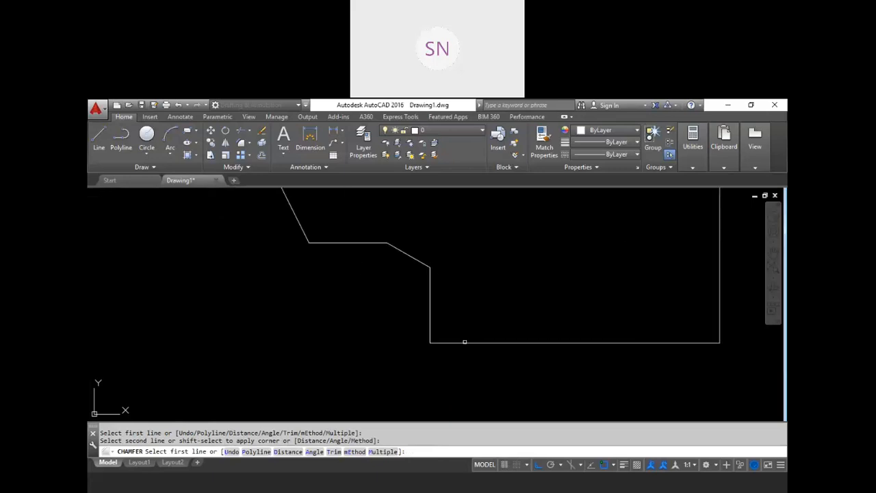
click(431, 303)
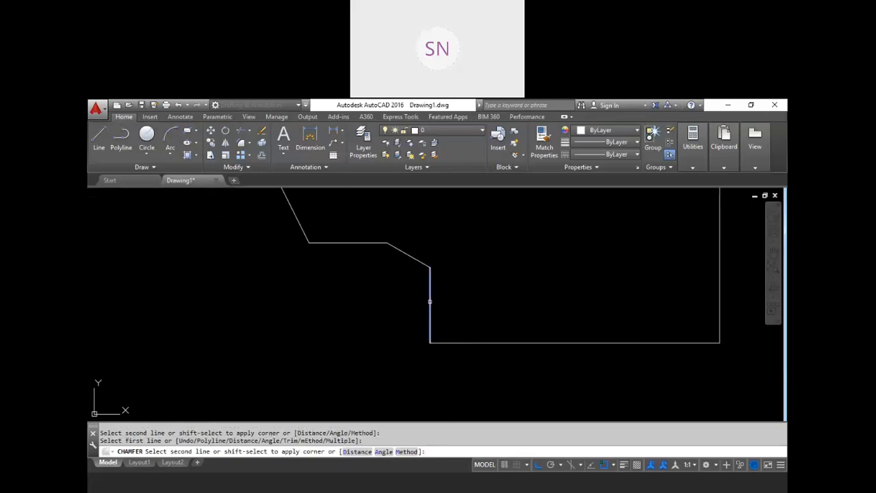
click(472, 342)
scroll(440, 332, up, 4)
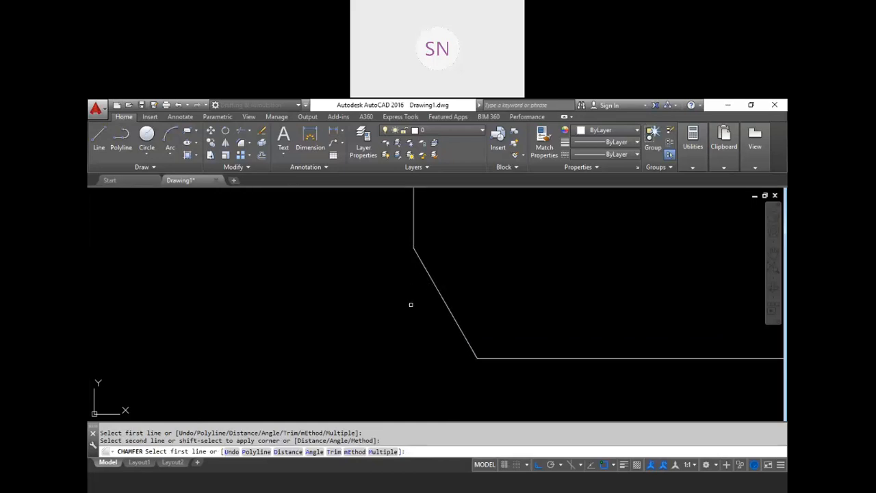
scroll(404, 302, down, 4)
scroll(402, 302, down, 2)
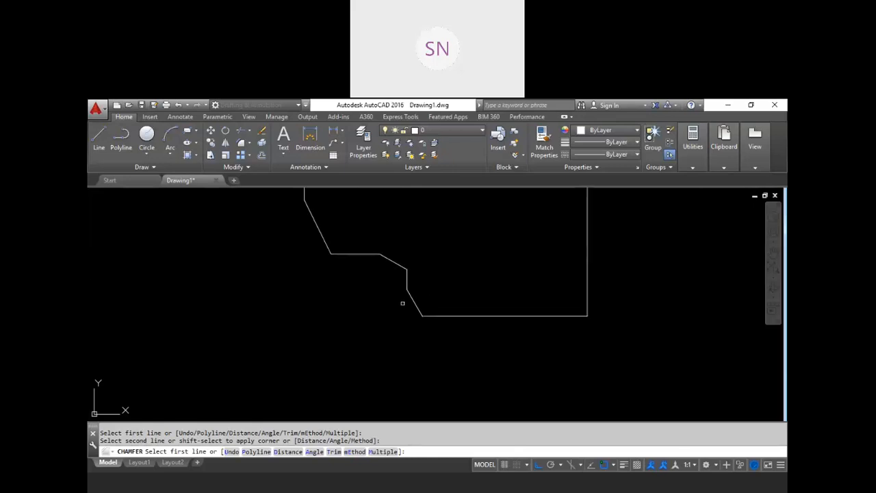
scroll(404, 305, down, 3)
scroll(404, 288, up, 2)
scroll(403, 288, up, 2)
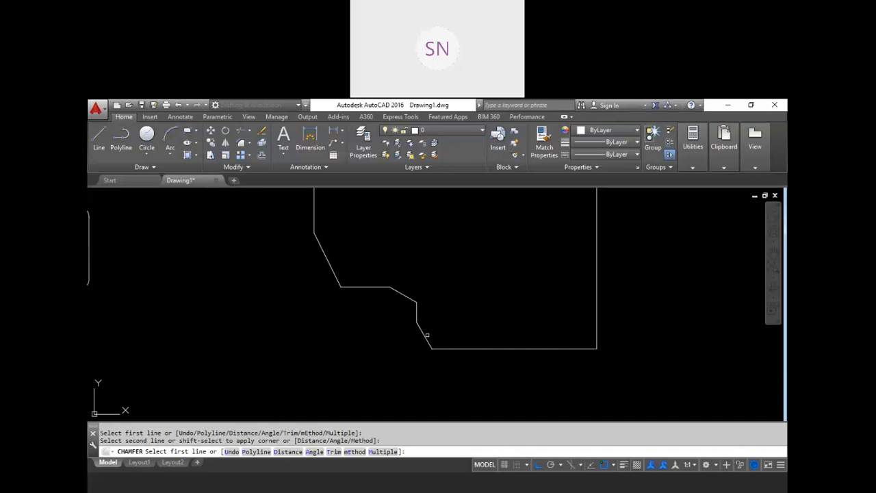
key(Escape)
key(Escape)
key(Escape)
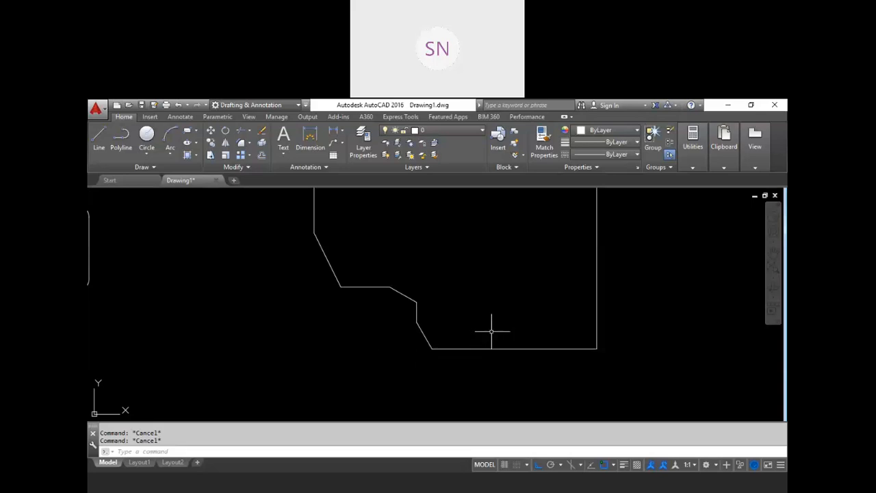
Chamfer the outline's lower-right corner using length 10 and angle 30, picking the bottom horizontal line first
text(cha)
key(Return)
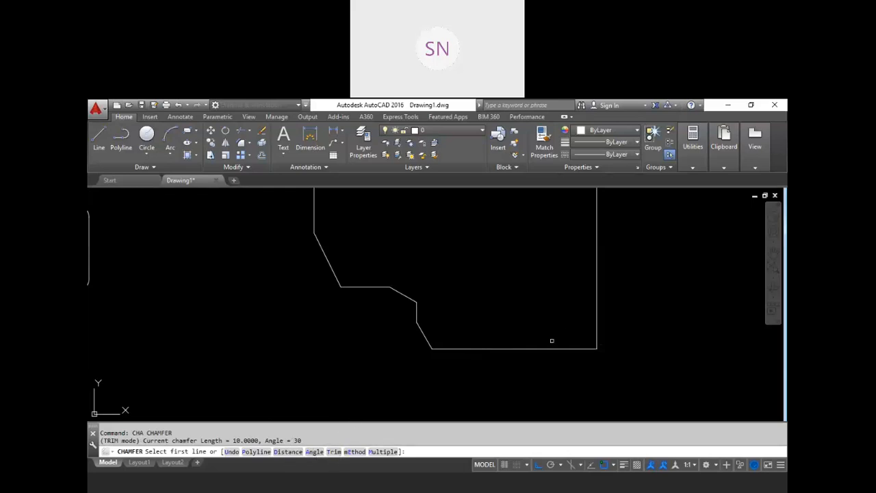
click(550, 348)
click(598, 300)
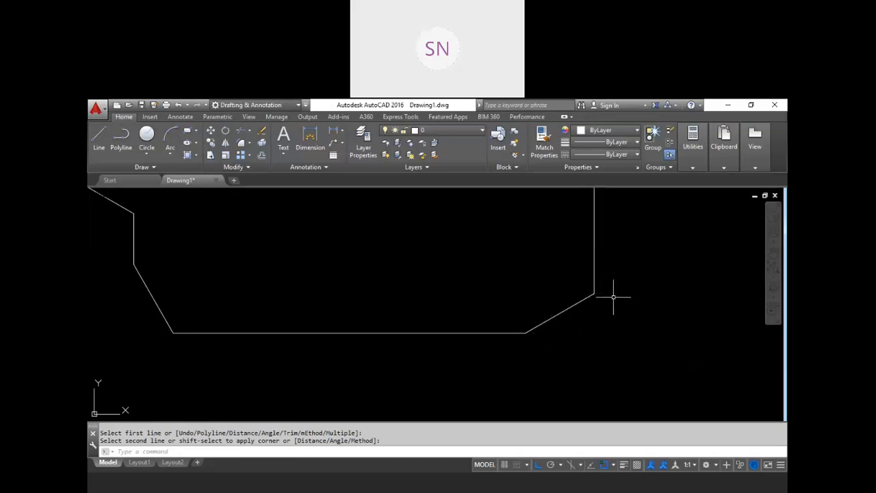
scroll(594, 254, down, 1)
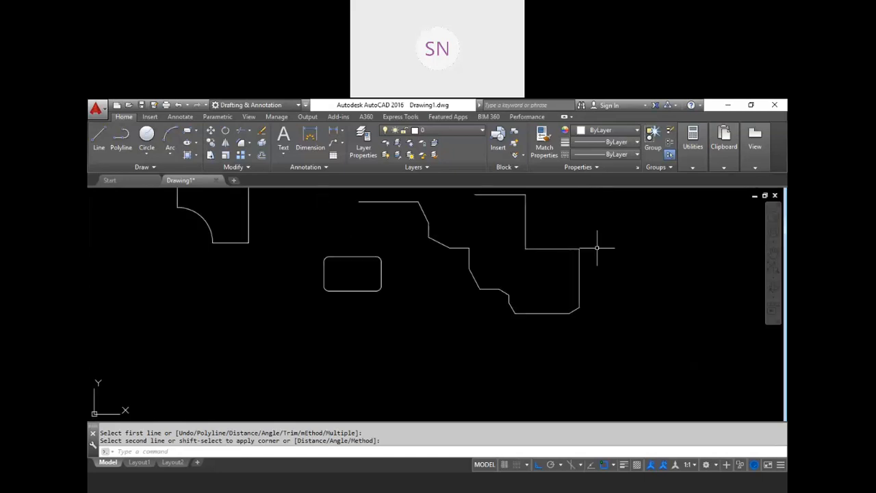
scroll(594, 253, up, 1)
scroll(594, 253, up, 1)
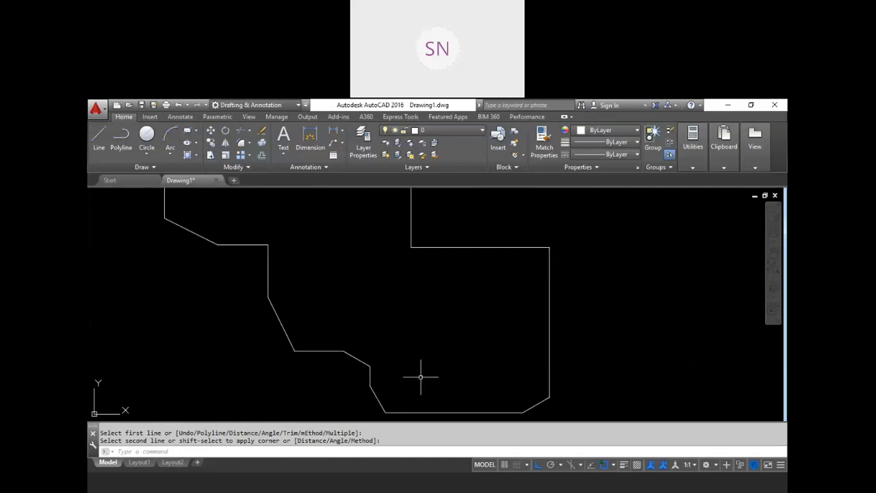
Chamfer the corner atop the outline's far-right vertical in No trim mode, picking the vertical first
key(Return)
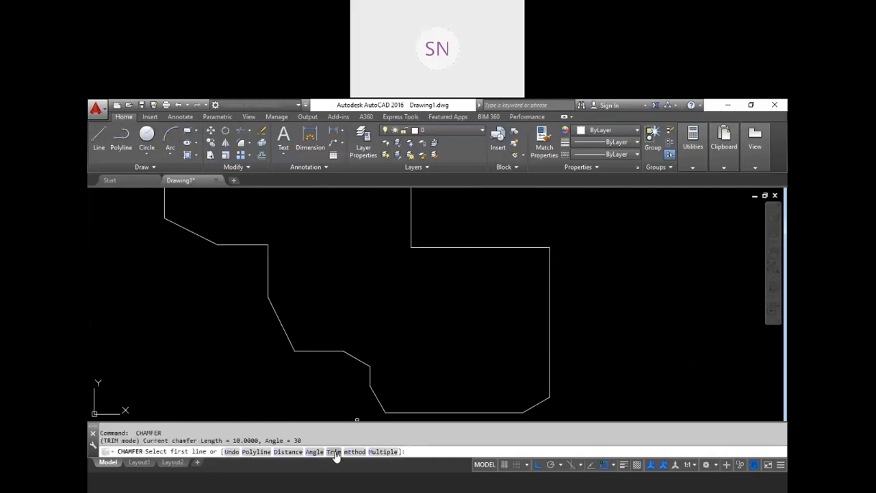
click(333, 452)
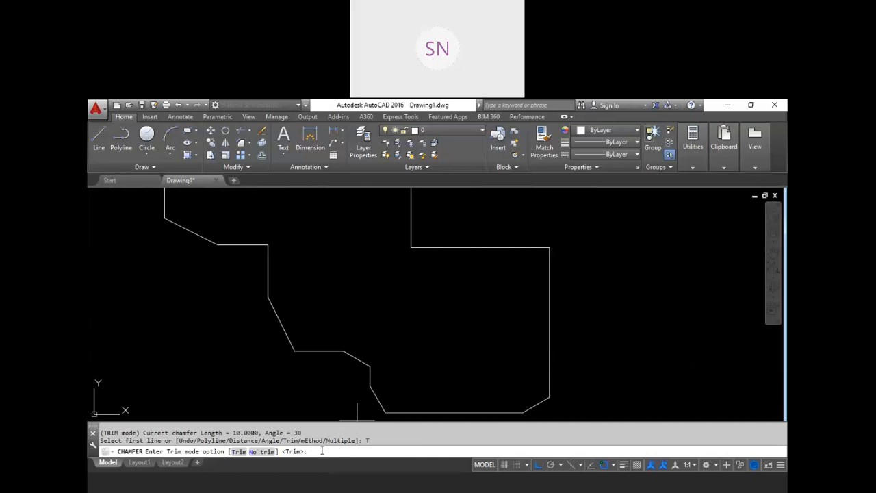
click(263, 453)
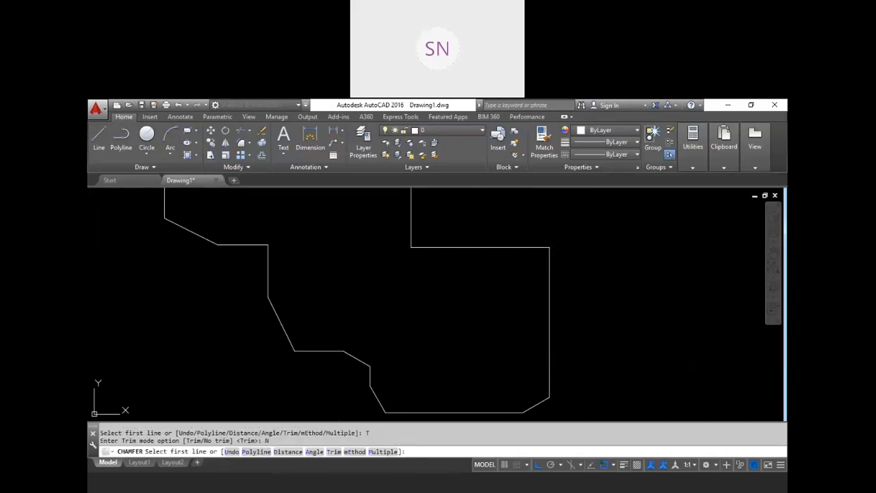
click(548, 273)
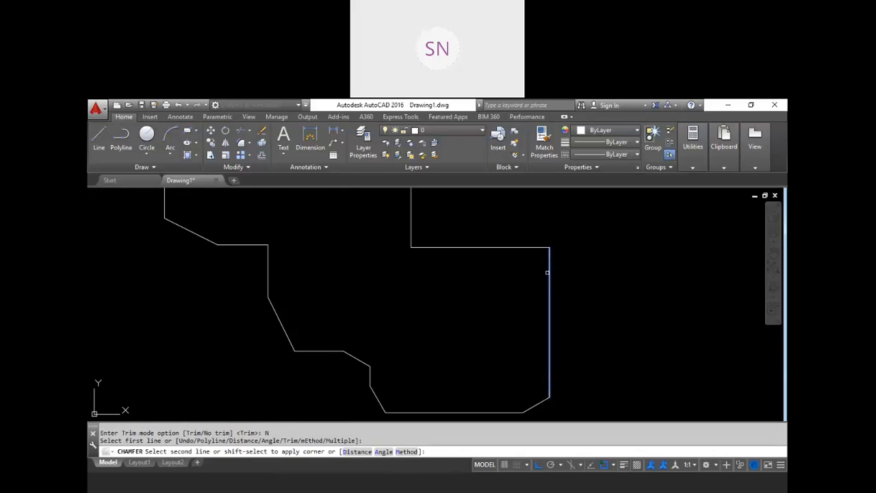
click(518, 249)
scroll(547, 247, up, 3)
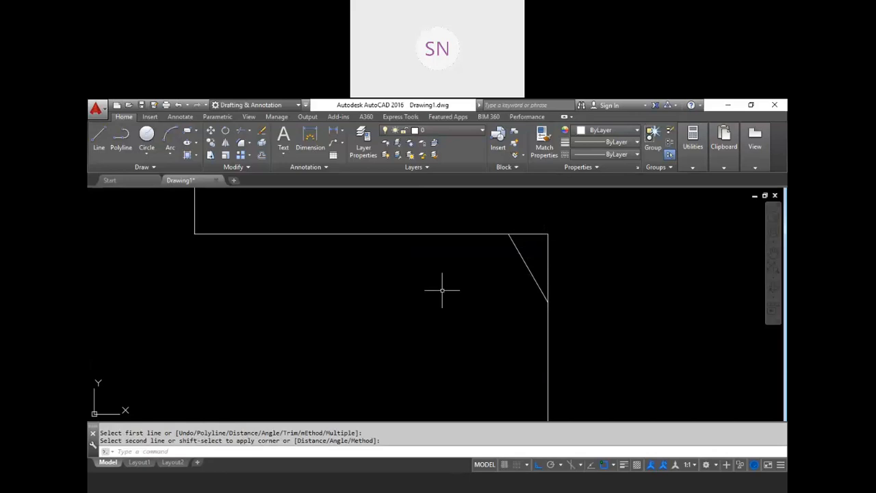
Undo all the chamfers on the stepped outline, back to its original square corners
scroll(524, 271, down, 4)
key(Escape)
key(ctrl+z)
key(ctrl+z)
key(ctrl+z)
key(ctrl+z)
key(ctrl+z)
key(ctrl+z)
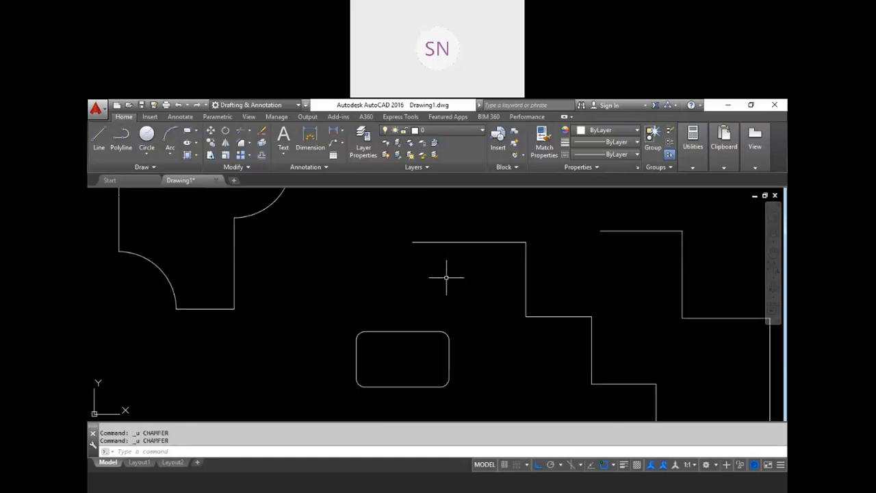
scroll(449, 267, down, 4)
scroll(524, 268, up, 4)
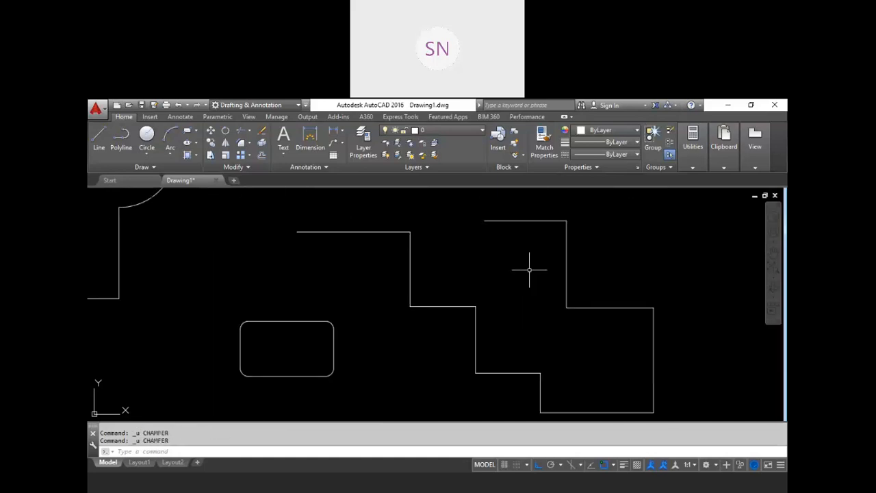
key(Escape)
key(Escape)
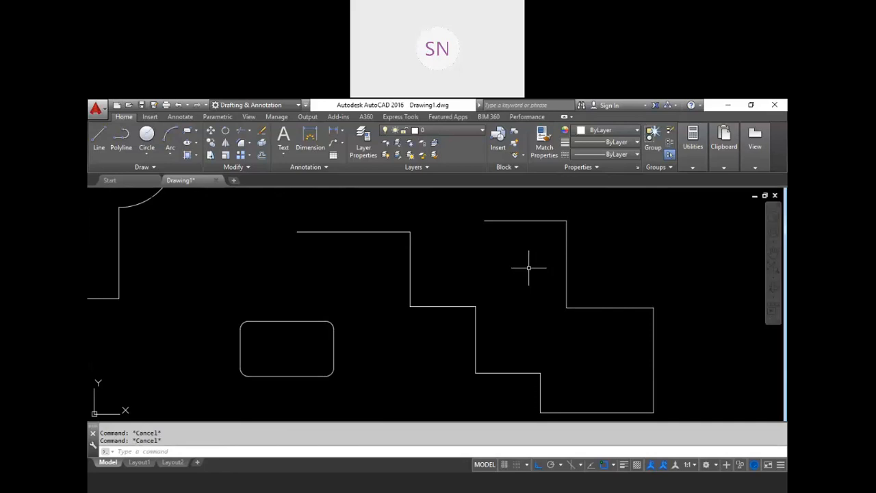
Fillet the descending staircase's first three corners from the top with radius 10, using the Multiple option
text(f)
key(Return)
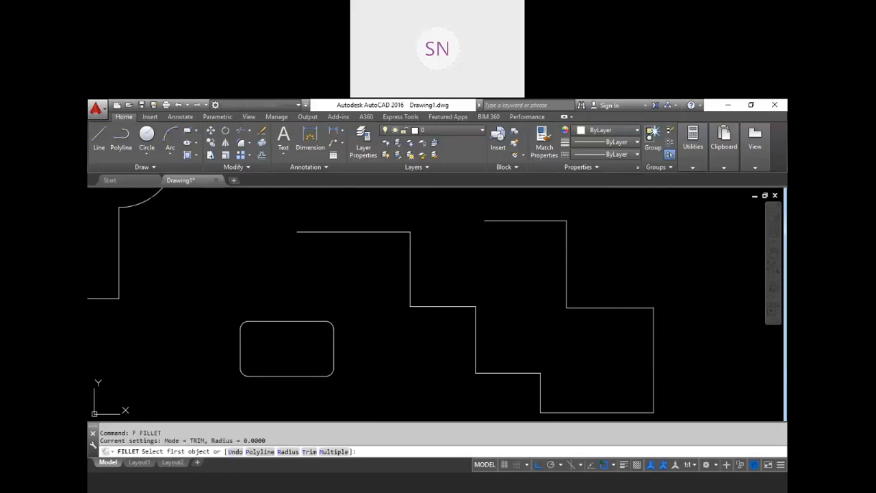
click(284, 452)
text(10)
key(Return)
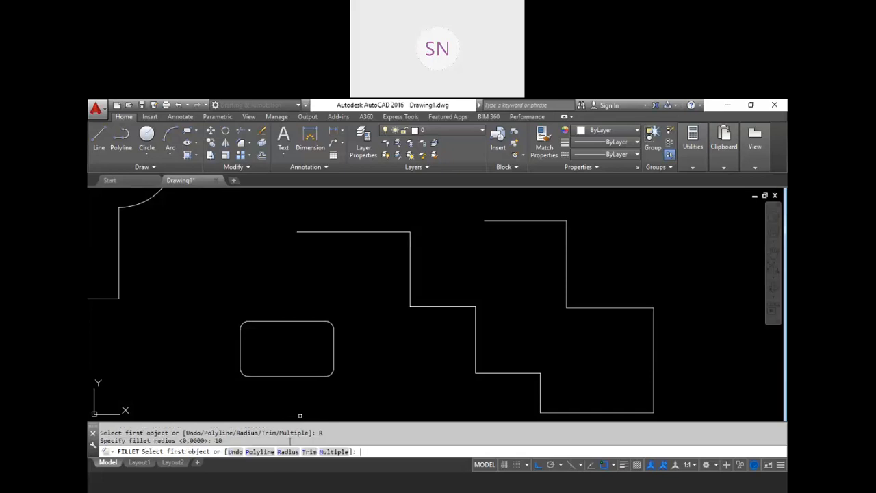
click(334, 451)
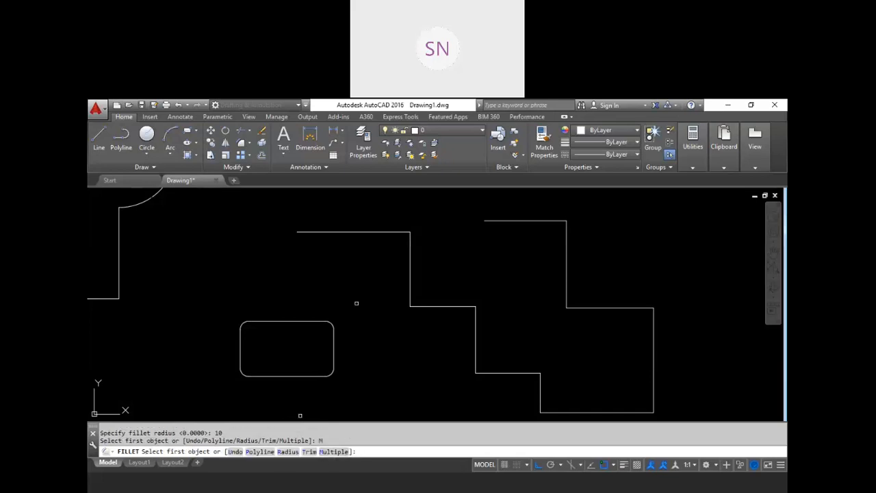
click(355, 233)
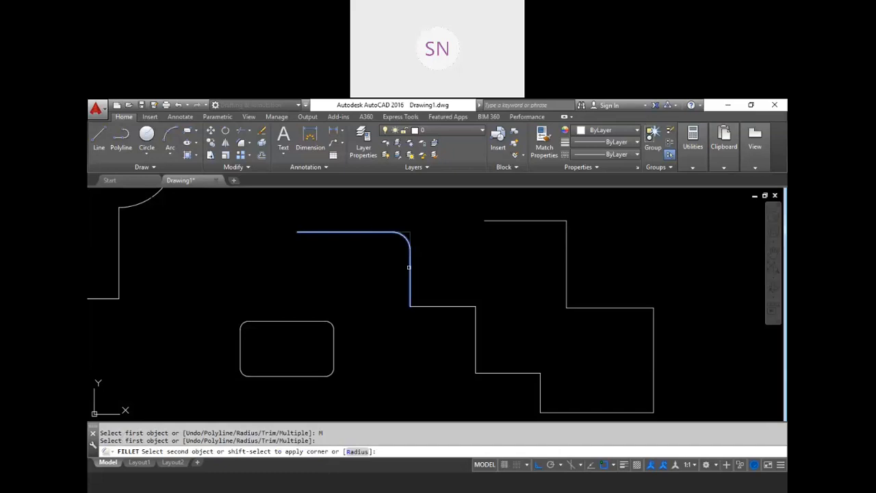
click(405, 265)
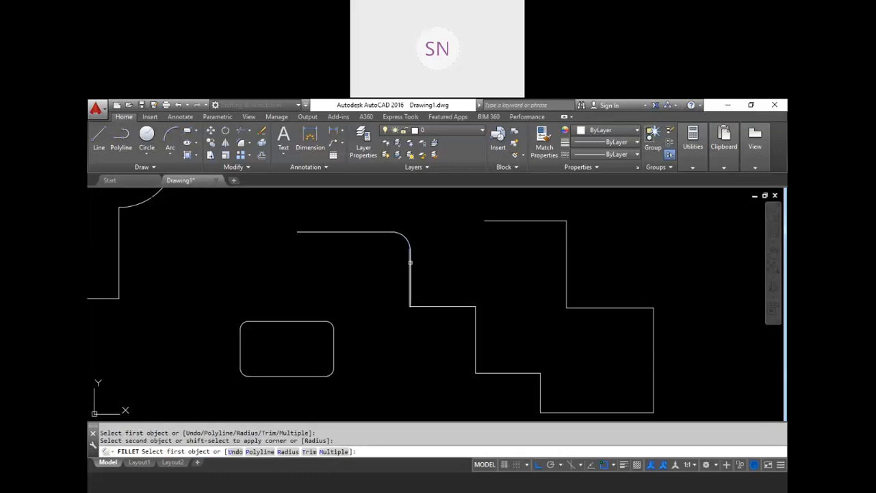
click(409, 281)
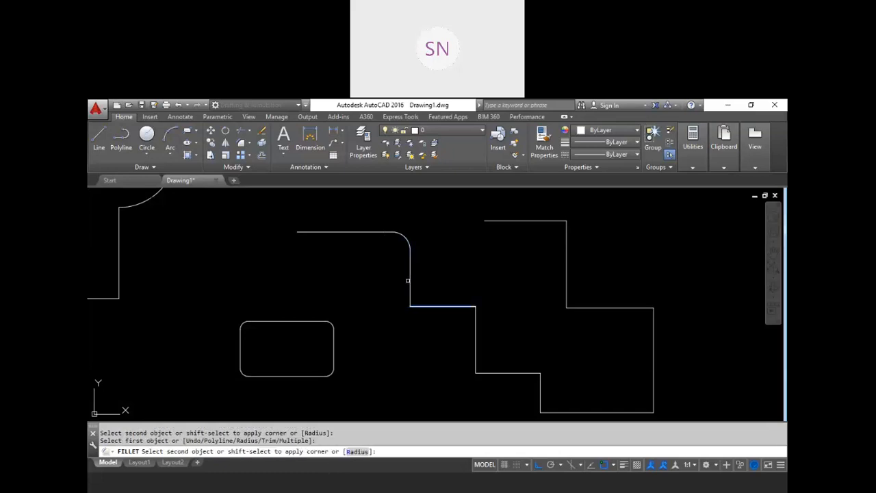
click(410, 280)
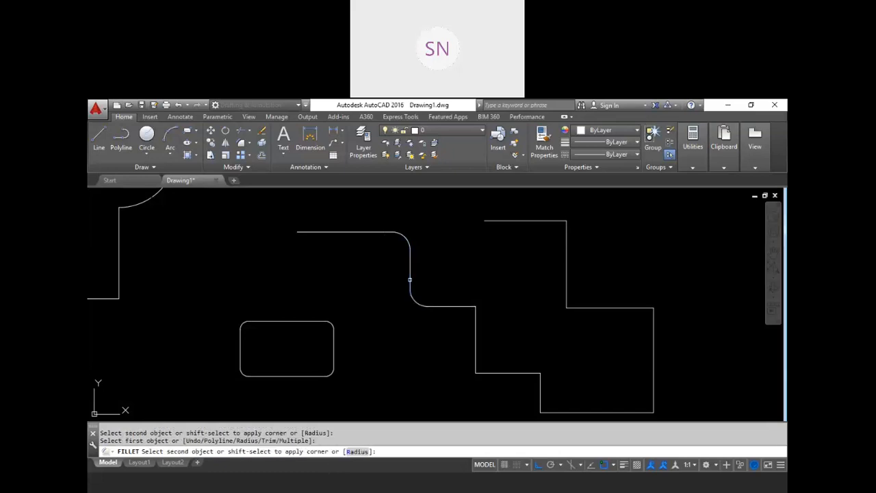
click(464, 306)
click(476, 331)
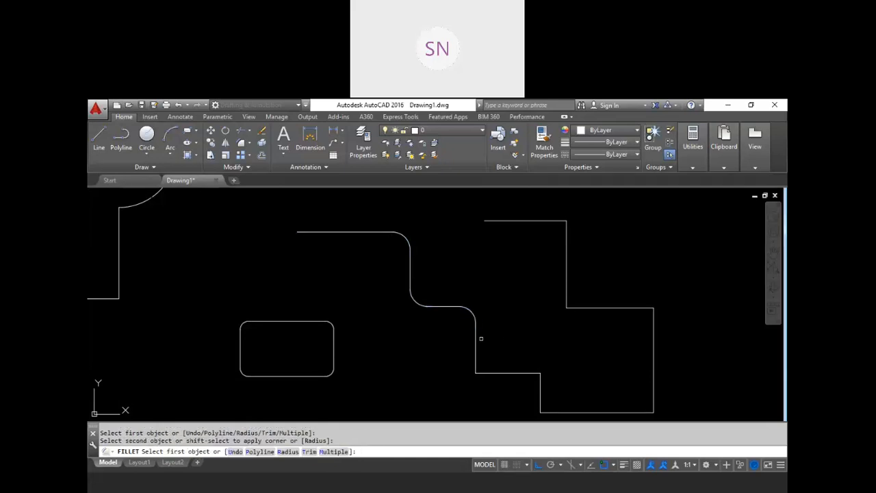
Switch Fillet to No trim and fillet the inner corner at the foot of the staircase's second vertical with radius 10
click(309, 452)
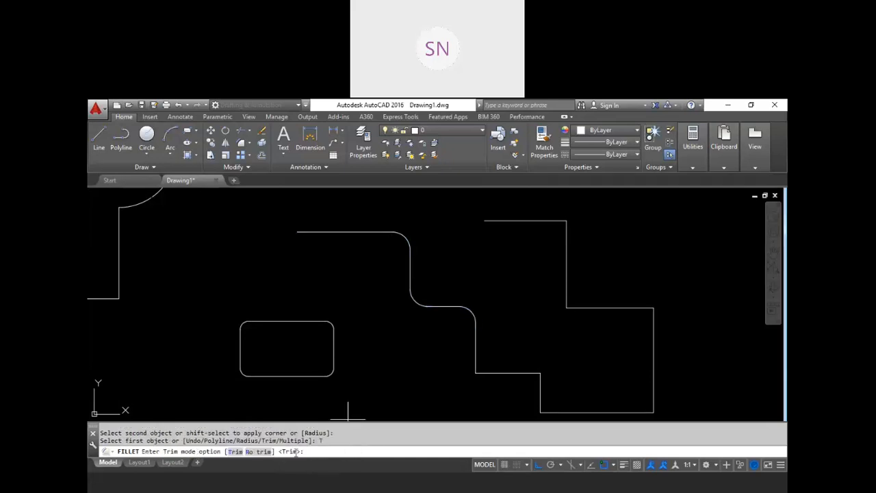
click(258, 453)
click(474, 352)
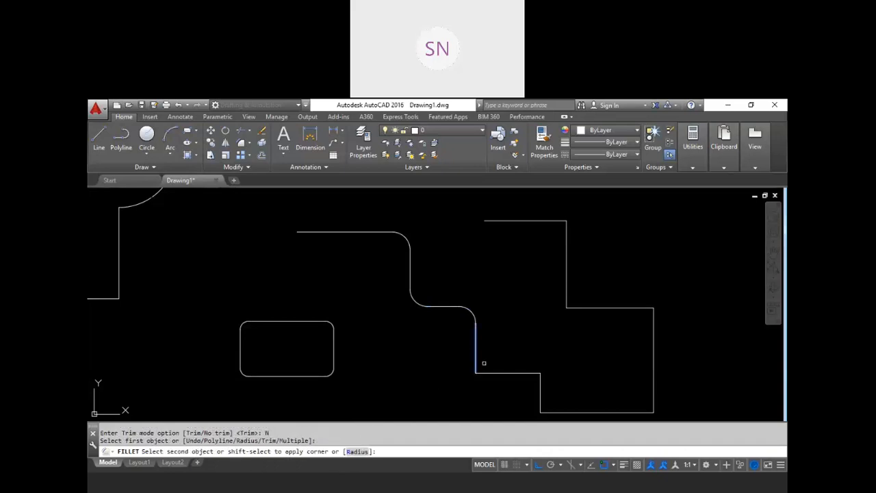
click(508, 373)
scroll(503, 374, up, 4)
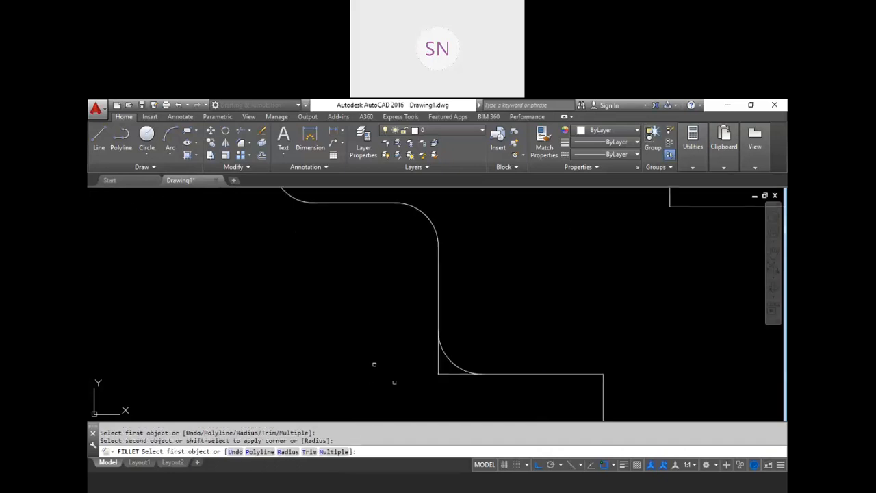
Fillet the outer corner atop the staircase's third vertical in No trim mode, picking the horizontal first
click(558, 373)
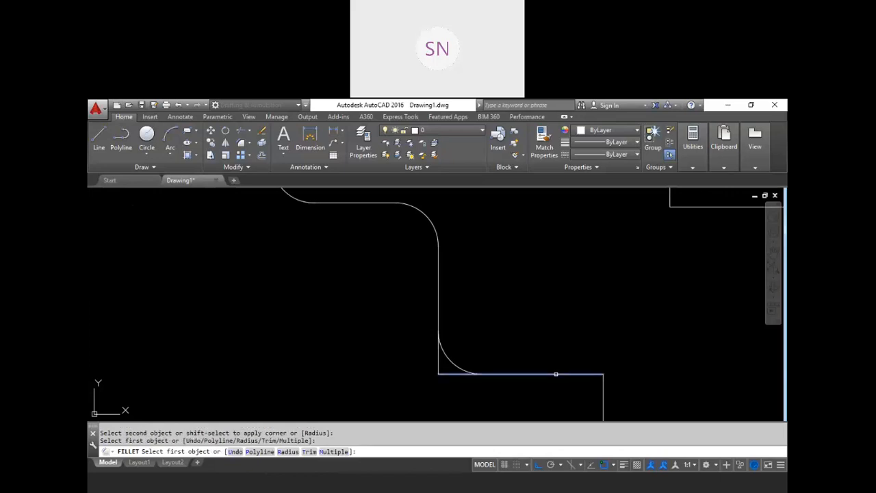
click(603, 404)
Switch Fillet back to Trim mode and fillet both ends of the stepped outline's lowest horizontal line
scroll(547, 232, down, 4)
scroll(594, 278, up, 2)
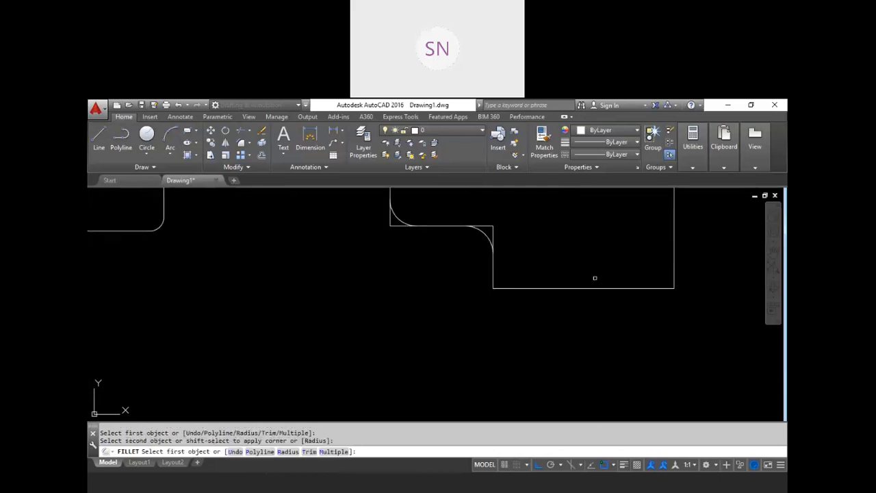
click(309, 451)
click(236, 451)
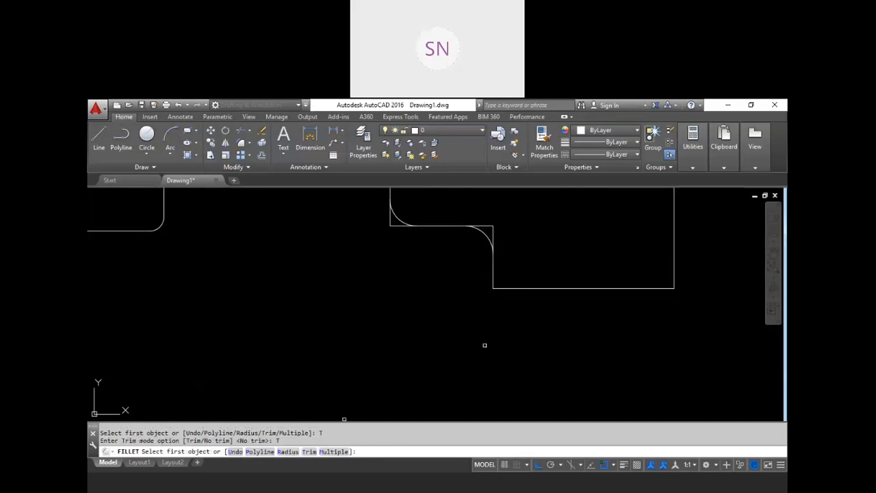
click(493, 269)
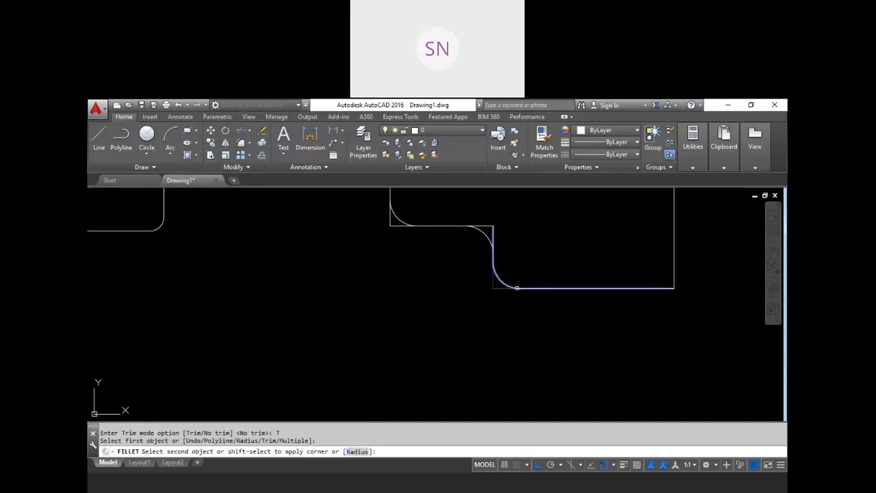
click(553, 289)
click(655, 286)
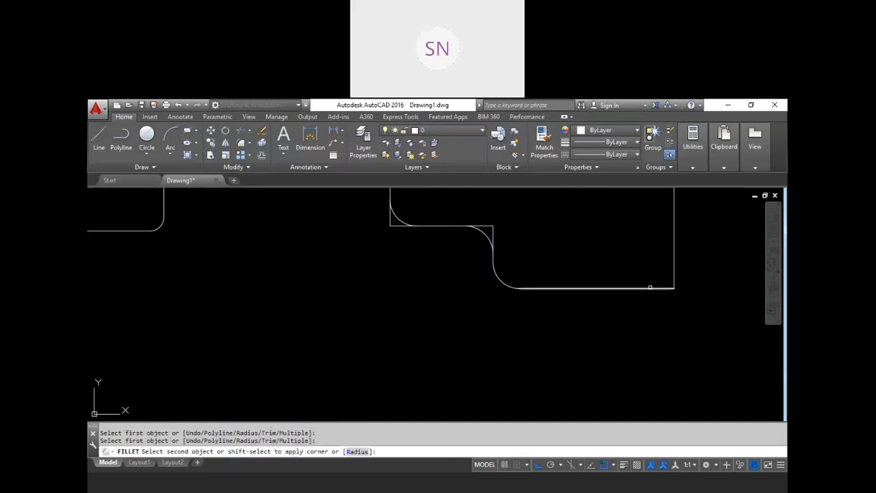
click(674, 245)
Fillet the square bottom corner of the shape with the circular cutout, beside its short base line, and end the command
scroll(614, 302, down, 1)
scroll(614, 304, down, 2)
scroll(393, 256, up, 1)
scroll(403, 244, down, 1)
scroll(424, 236, up, 1)
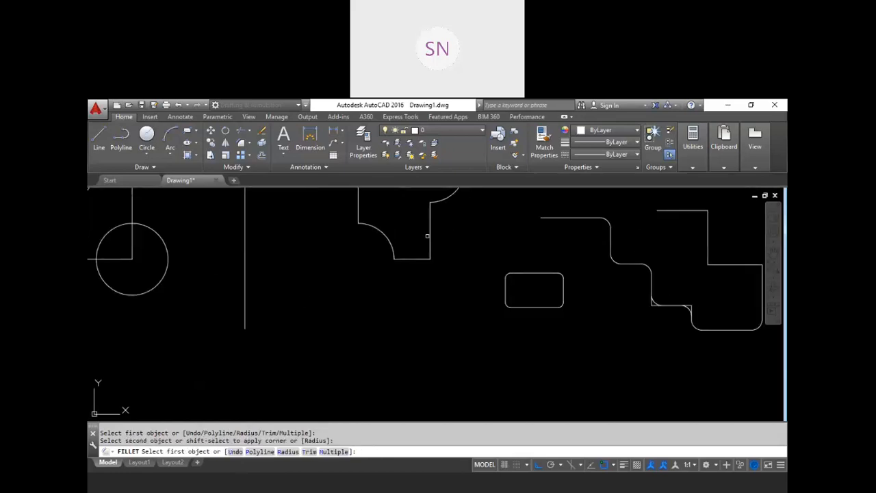
click(430, 240)
click(411, 258)
key(Escape)
key(Escape)
scroll(441, 287, down, 3)
scroll(464, 217, up, 2)
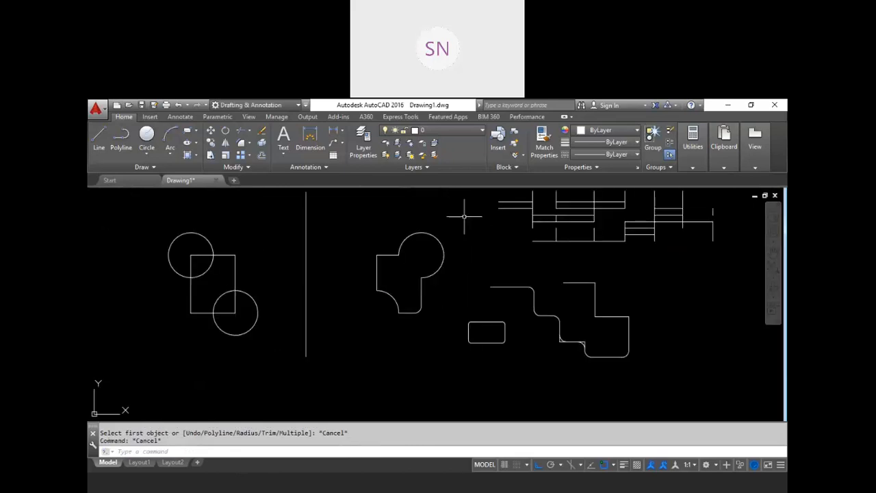